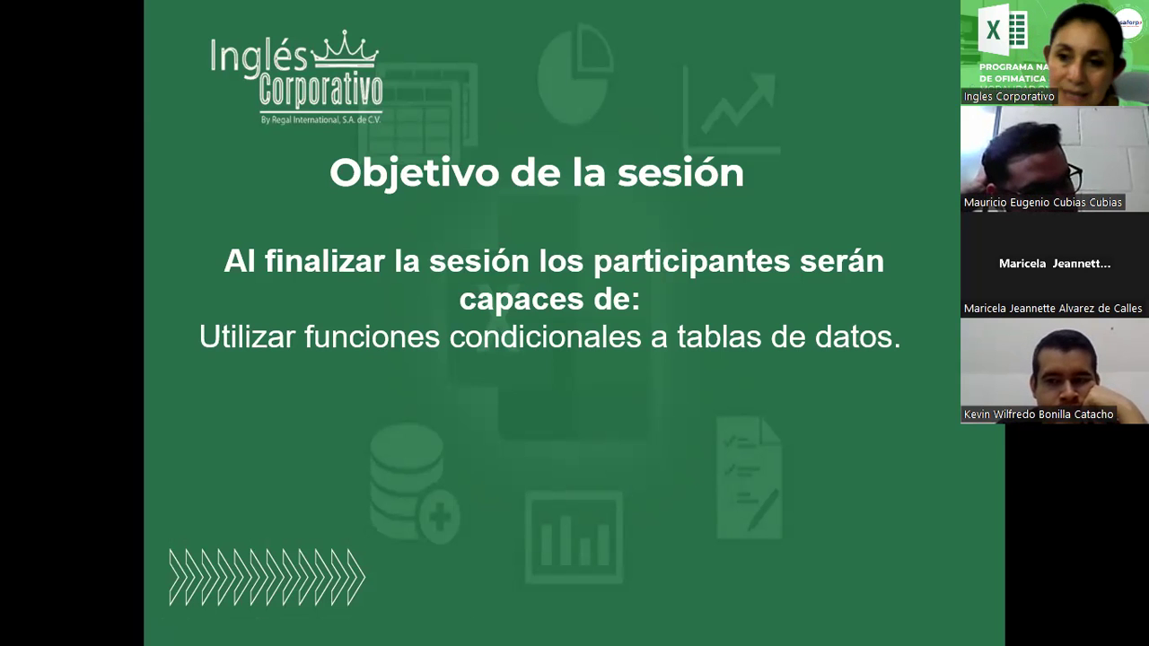
- Advance two slides to the SUMAR.SI/CONTAR.SI slide showing =SUMAR.SI(B6:B40;"=Lunes";C6:C40)
{"action": "key", "text": "Right"}
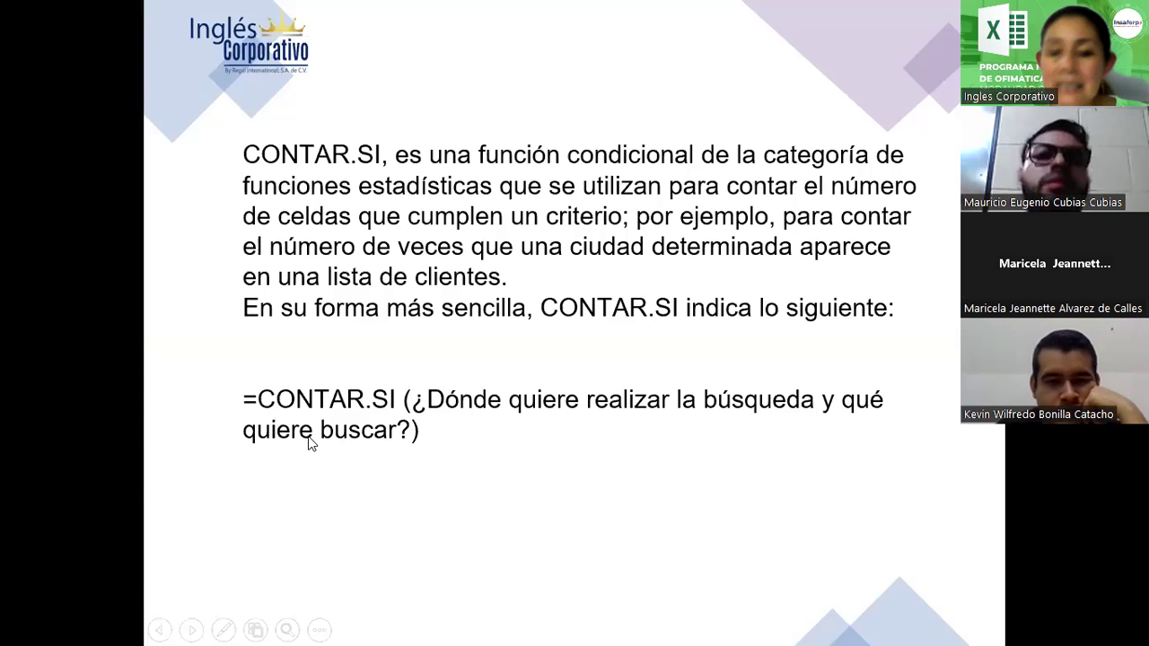
{"action": "key", "text": "Right"}
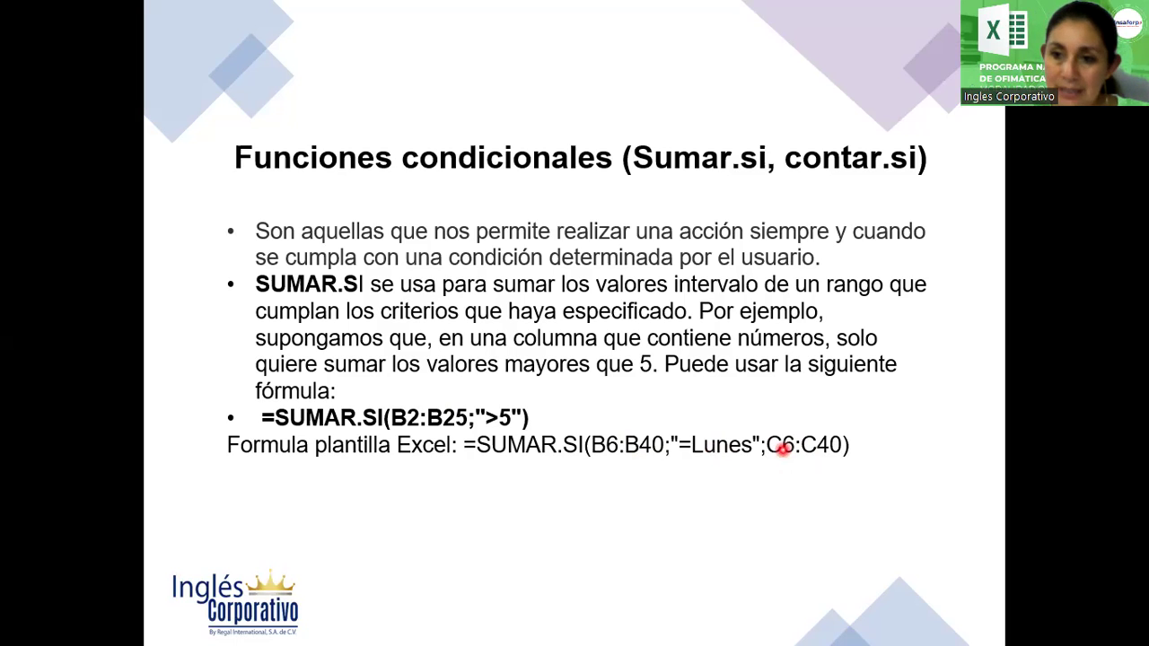
- Advance to the slide with the basic =CONTAR.SI search syntax
{"action": "left_click", "coordinate": [783, 449]}
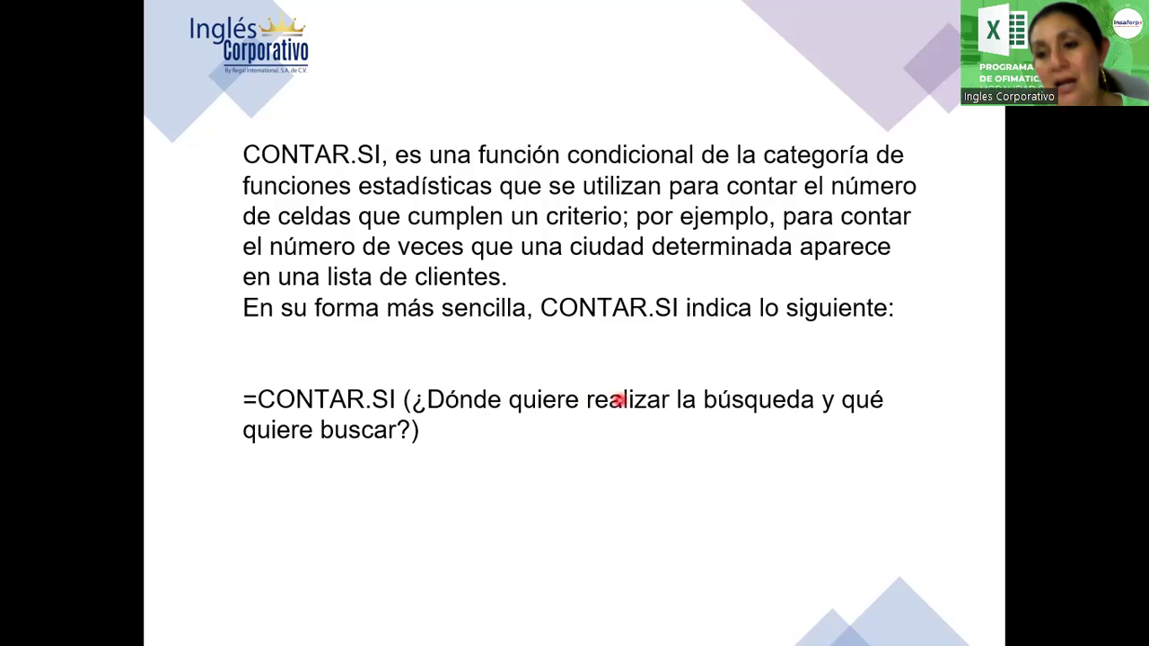
- Advance past the last CONTAR.SI slide to end the show and return to 'Ejercicios Sesión 3.xlsx'
{"action": "key", "text": "Right"}
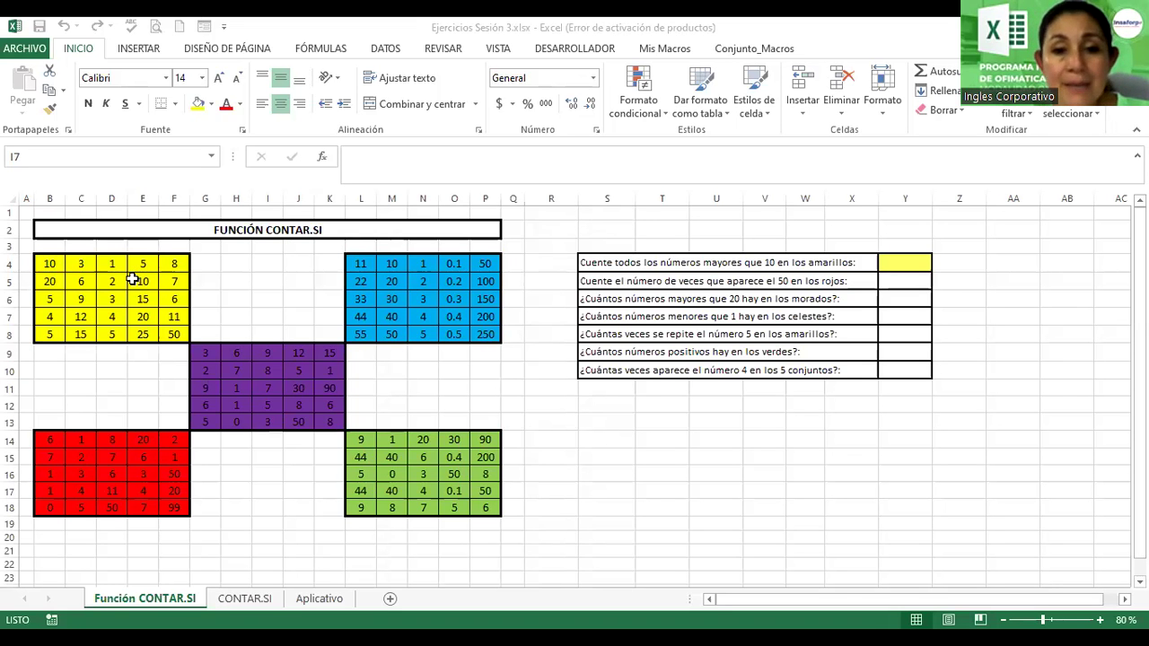
- Zoom the Función CONTAR.SI sheet to 120% and bring the question table into view
{"action": "left_click", "coordinate": [236, 371]}
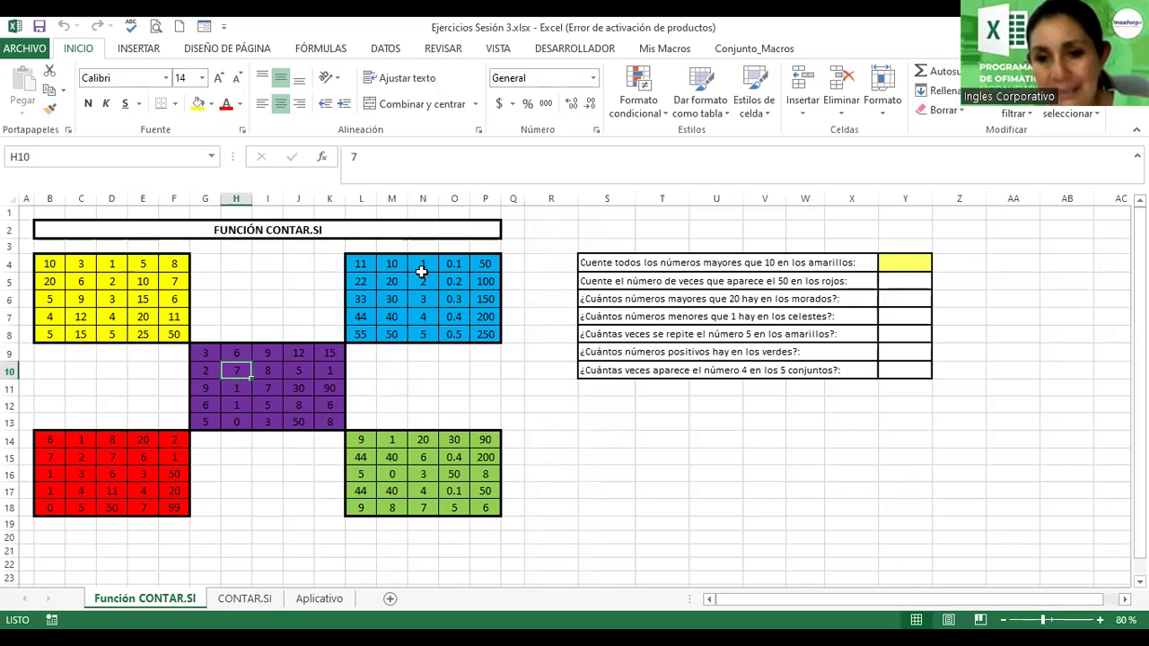
{"action": "left_click", "coordinate": [905, 262]}
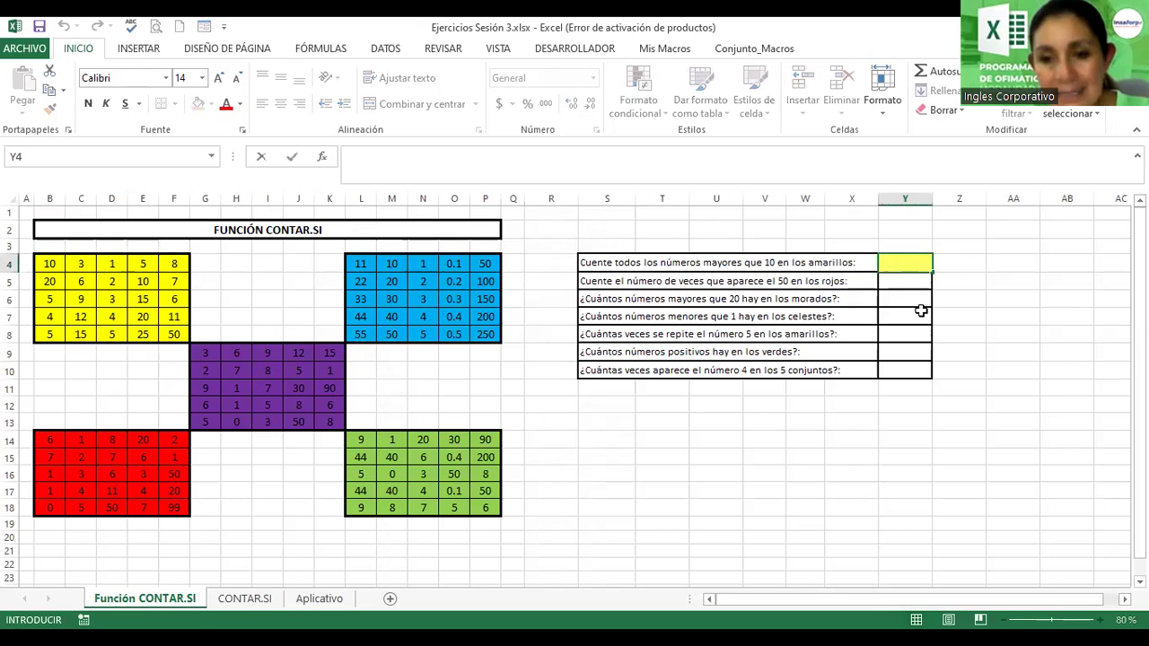
{"action": "left_click", "coordinate": [912, 298]}
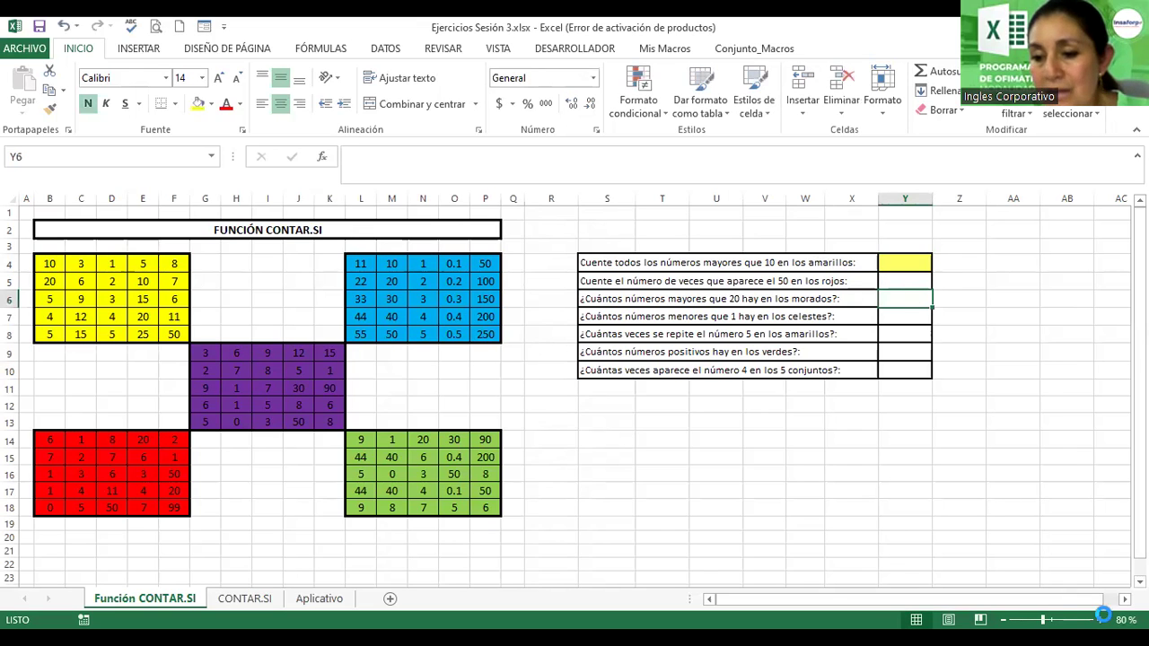
{"action": "left_click", "coordinate": [1100, 620]}
{"action": "left_click", "coordinate": [1101, 619]}
{"action": "left_click", "coordinate": [1101, 619]}
{"action": "left_click", "coordinate": [1101, 619]}
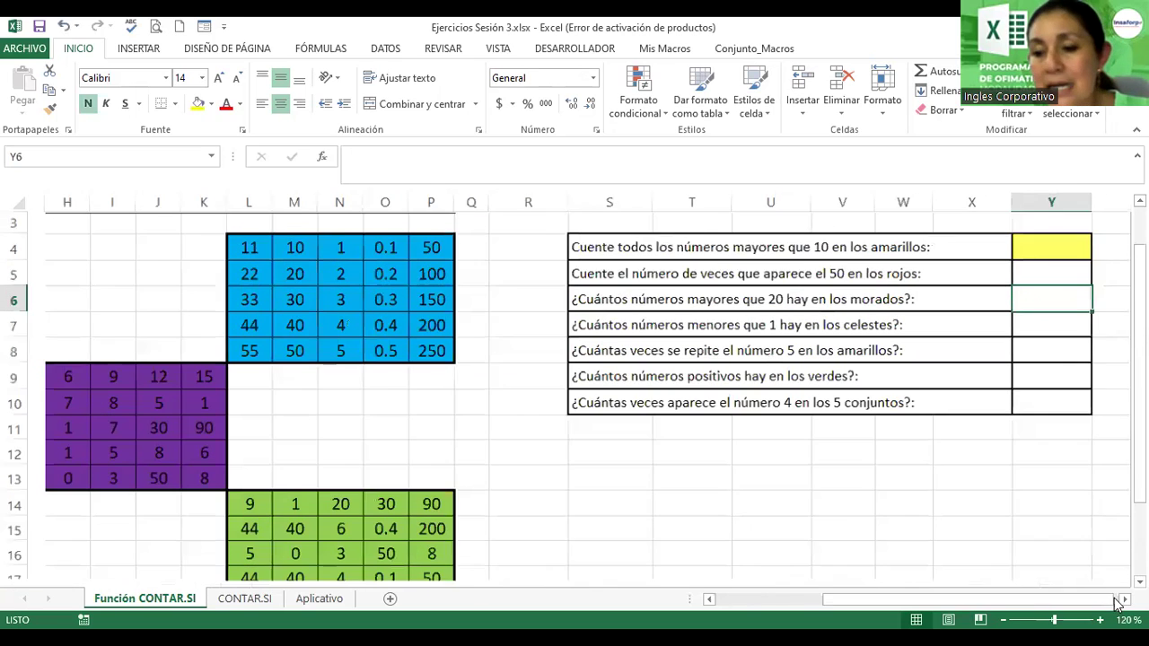
{"action": "left_click", "coordinate": [1124, 599]}
{"action": "left_click", "coordinate": [1124, 600]}
{"action": "left_click", "coordinate": [1124, 599]}
{"action": "left_click", "coordinate": [1124, 600]}
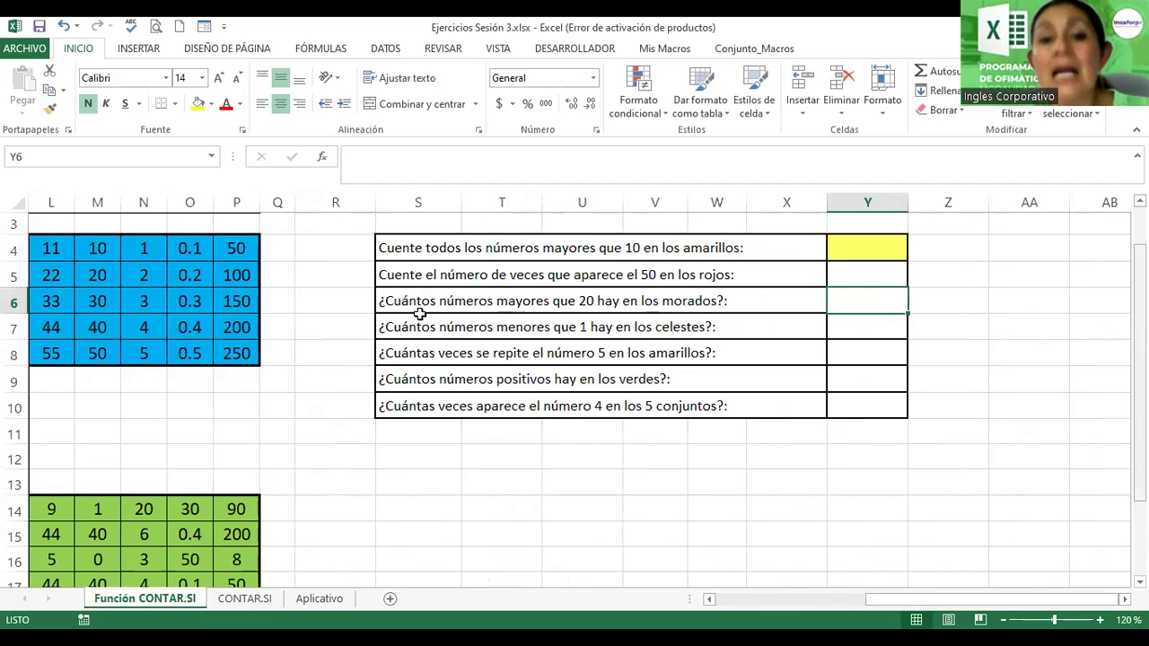
- Start a formula with = in cell Y4 for the yellow numbers above 10
{"action": "scroll", "coordinate": [403, 311], "scroll_direction": "up", "scroll_amount": 1}
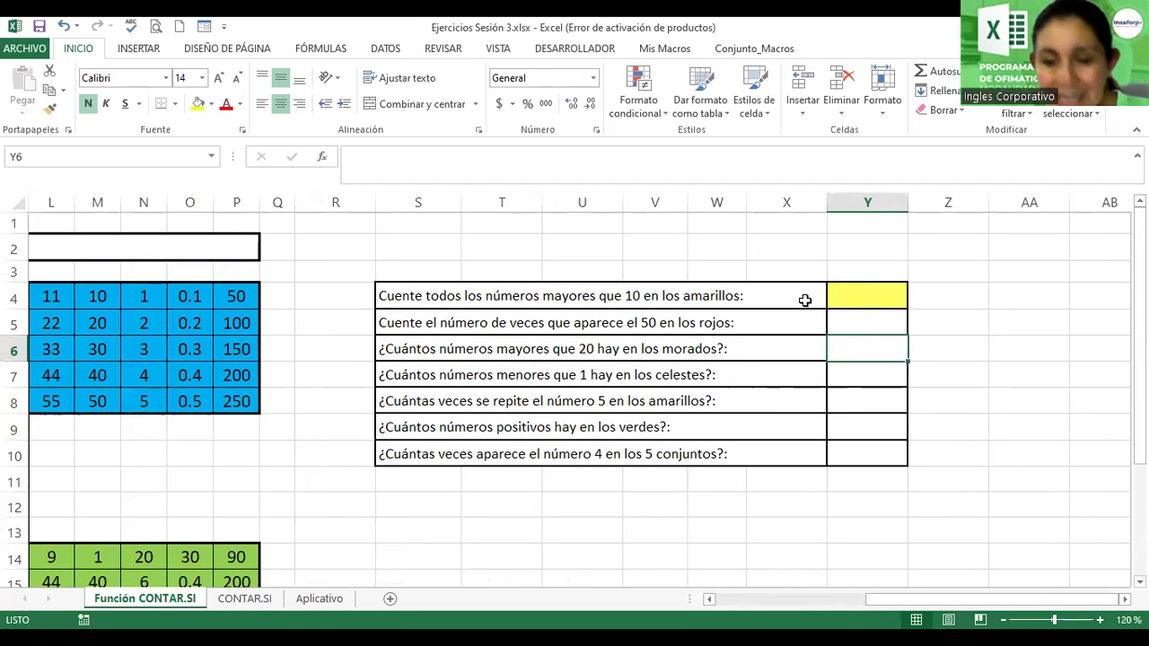
{"action": "left_click", "coordinate": [852, 291]}
{"action": "type", "text": "="}
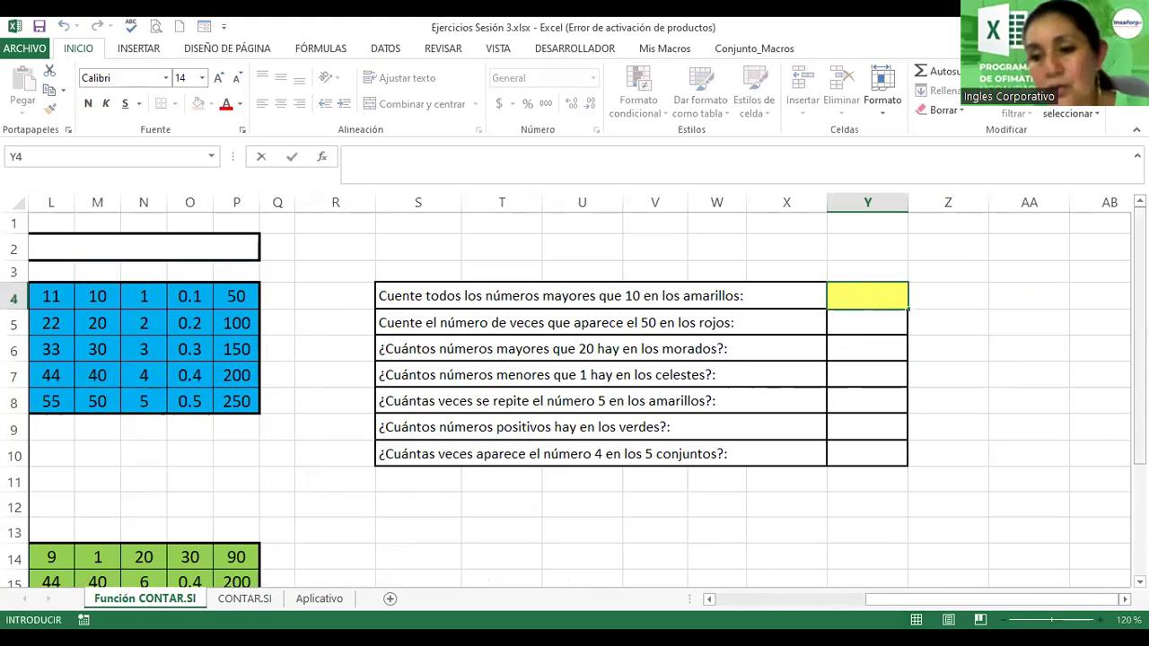
{"action": "scroll", "coordinate": [1039, 574], "scroll_direction": "down", "scroll_amount": 2}
{"action": "left_click_drag", "start_coordinate": [1038, 598], "coordinate": [888, 599]}
{"action": "left_click_drag", "start_coordinate": [1140, 503], "coordinate": [1140, 395]}
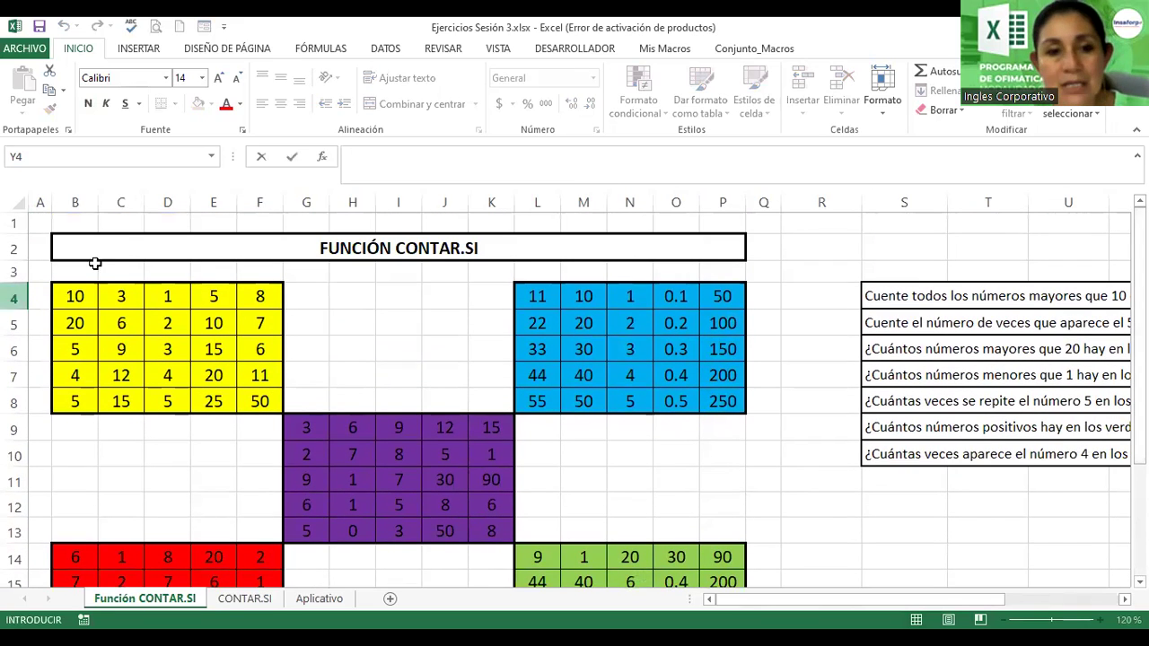
- Inspect yellow-block cells C5 and F5 and confirm no range names exist yet
{"action": "double_click", "coordinate": [124, 325]}
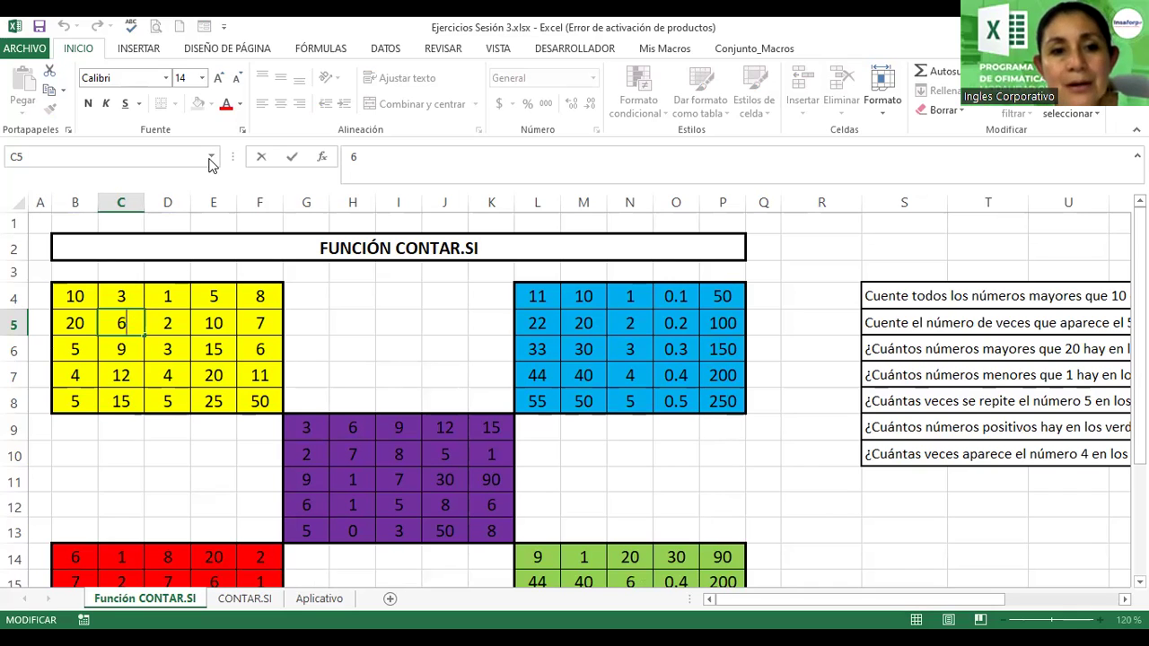
{"action": "left_click", "coordinate": [256, 325]}
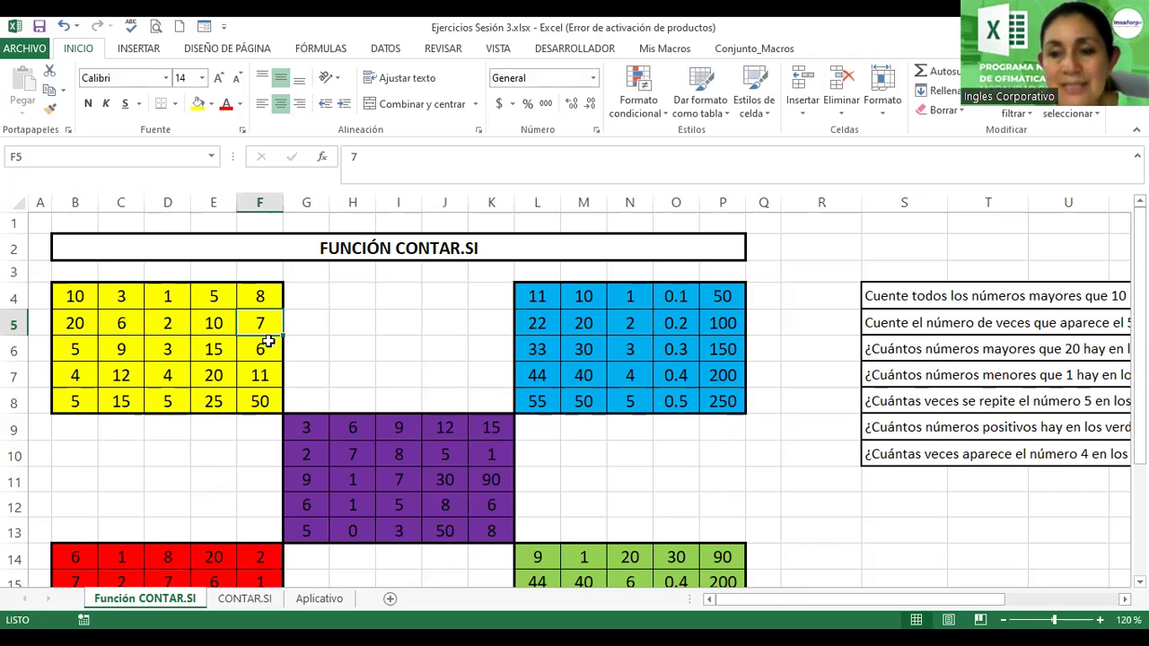
{"action": "left_click", "coordinate": [216, 157]}
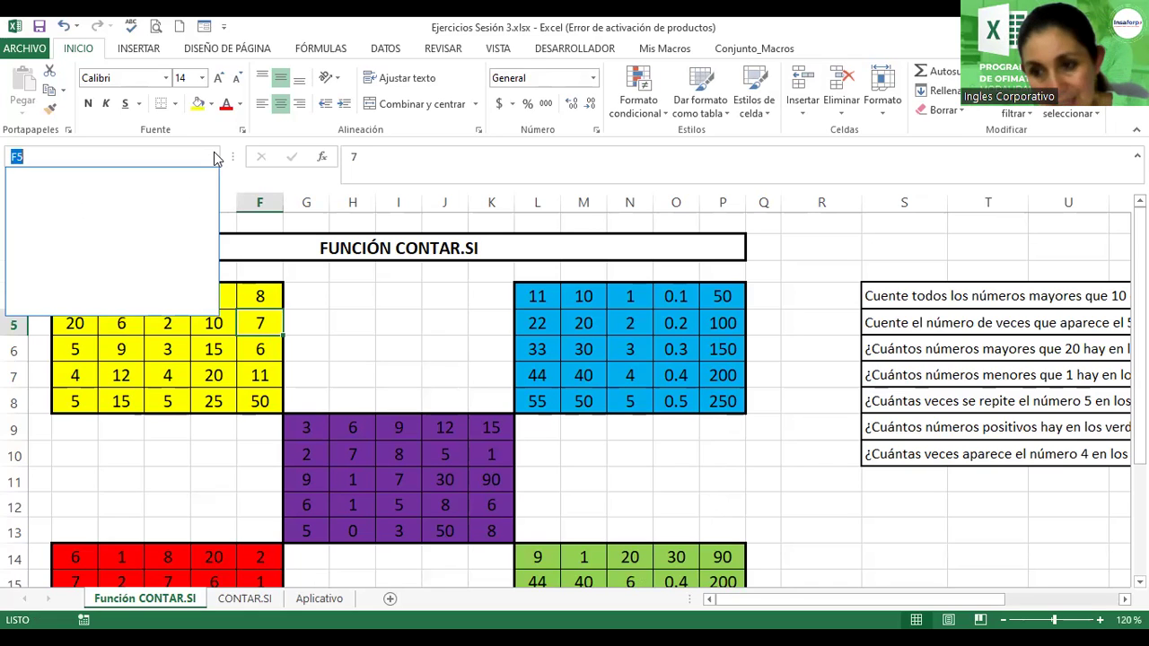
{"action": "key", "text": "Escape"}
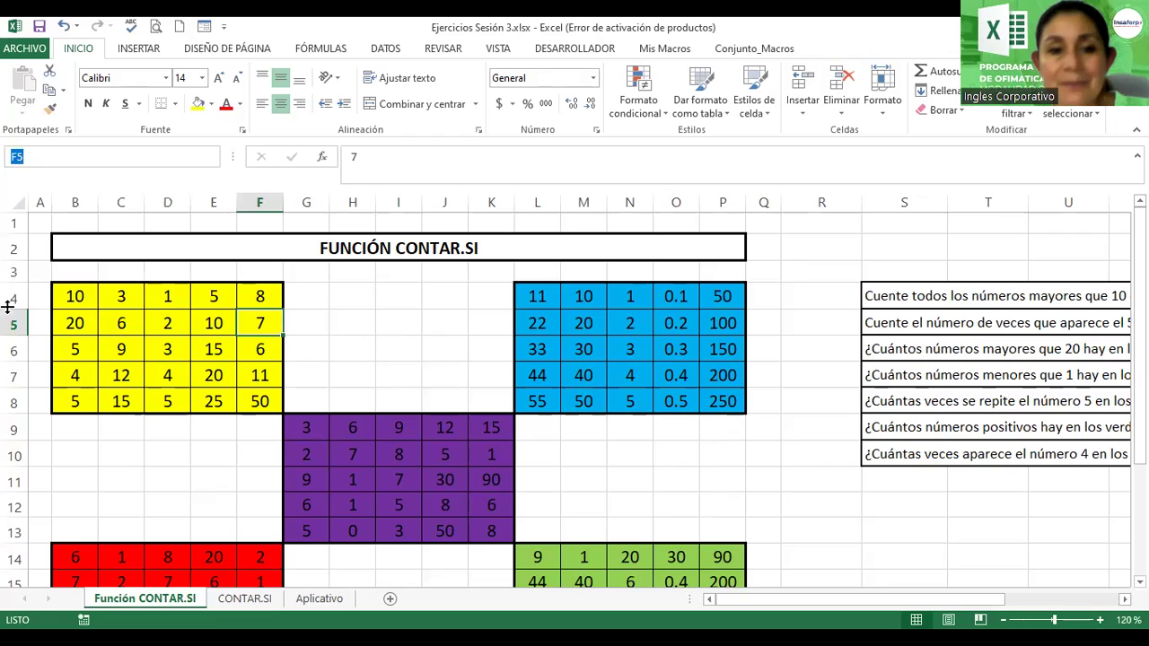
{"action": "key", "text": "Escape"}
- Select B4:F8 and name it amarillo in the Name Box
{"action": "mouse_move", "coordinate": [80, 297]}
{"action": "left_mouse_down"}
{"action": "mouse_move", "coordinate": [259, 332]}
{"action": "mouse_move", "coordinate": [259, 375]}
{"action": "left_mouse_up"}
{"action": "left_click_drag", "start_coordinate": [77, 296], "coordinate": [260, 296]}
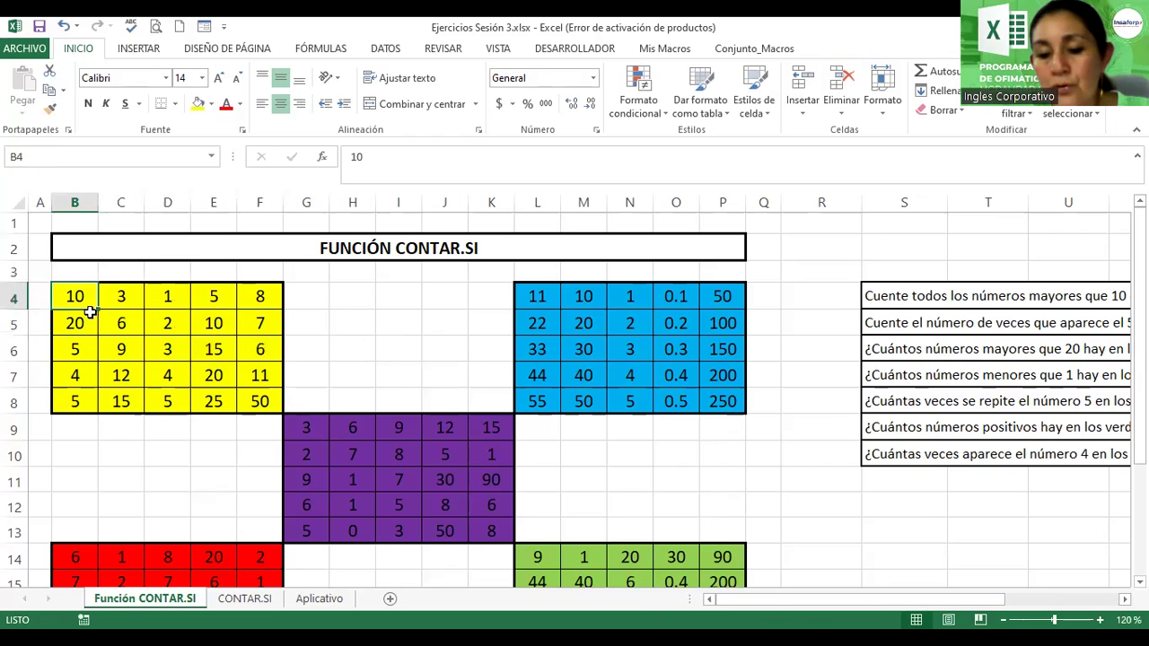
{"action": "key", "text": "shift+Down"}
{"action": "key", "text": "shift+Down"}
{"action": "key", "text": "shift+Down"}
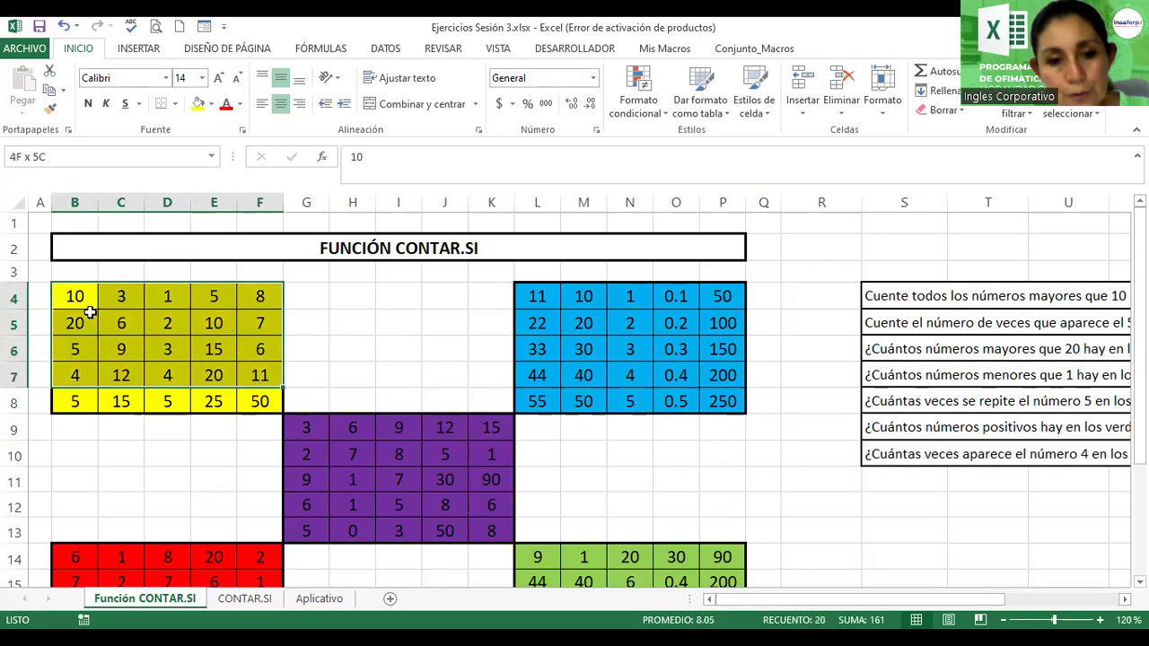
{"action": "key", "text": "shift+Down"}
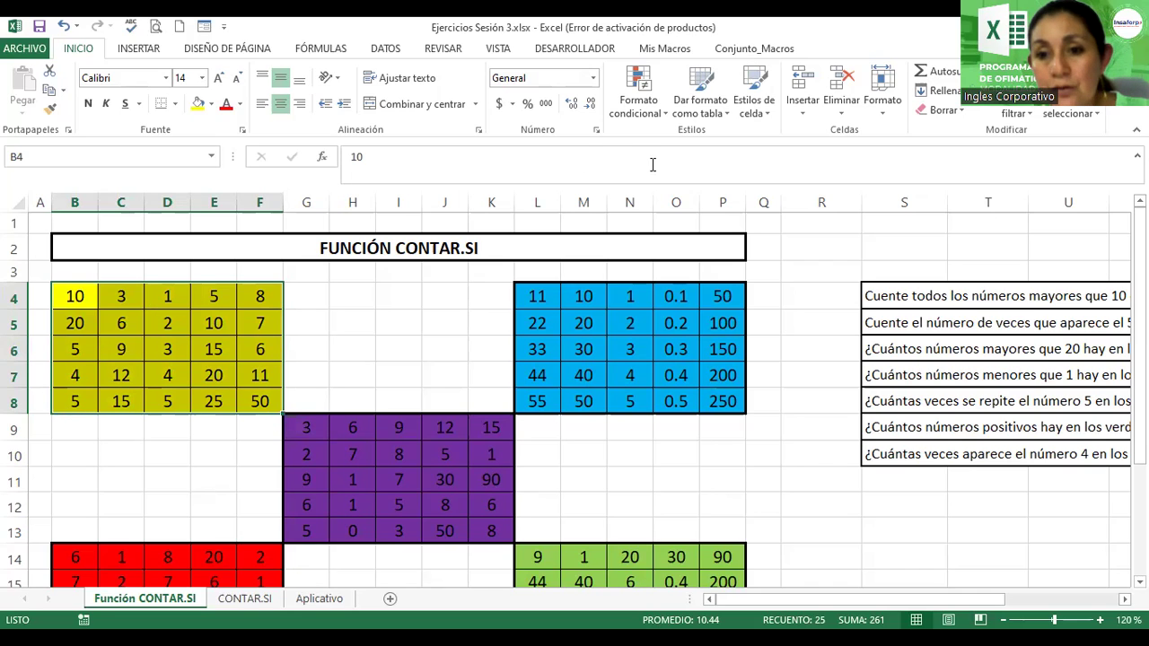
{"action": "left_click", "coordinate": [91, 155]}
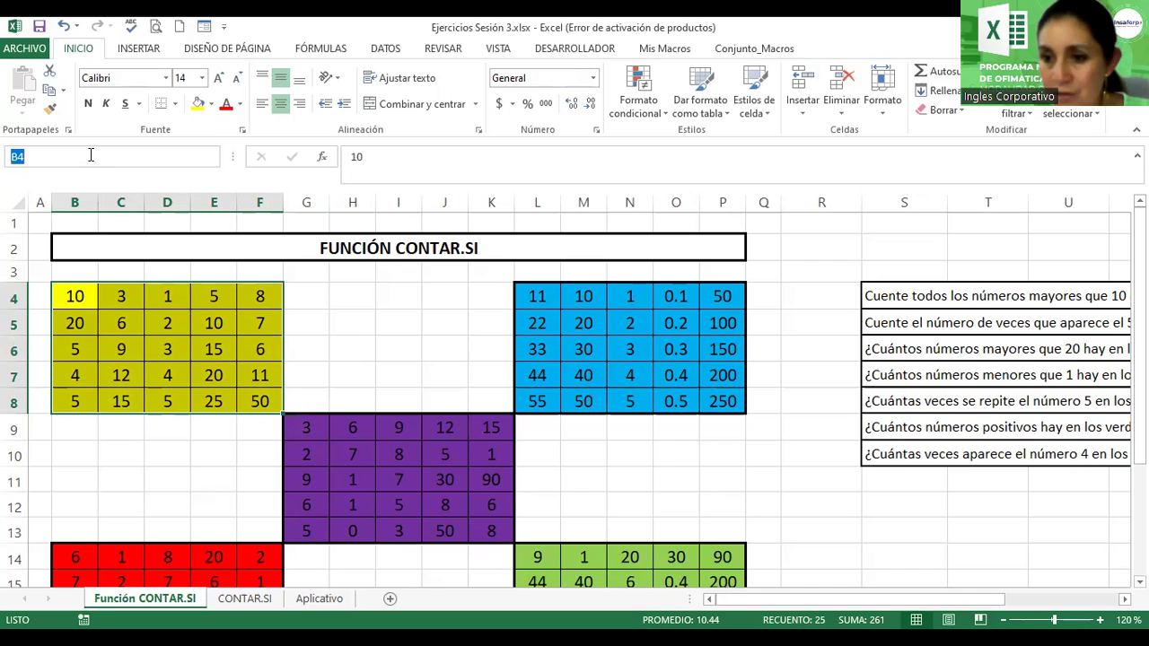
{"action": "type", "text": "amarillo"}
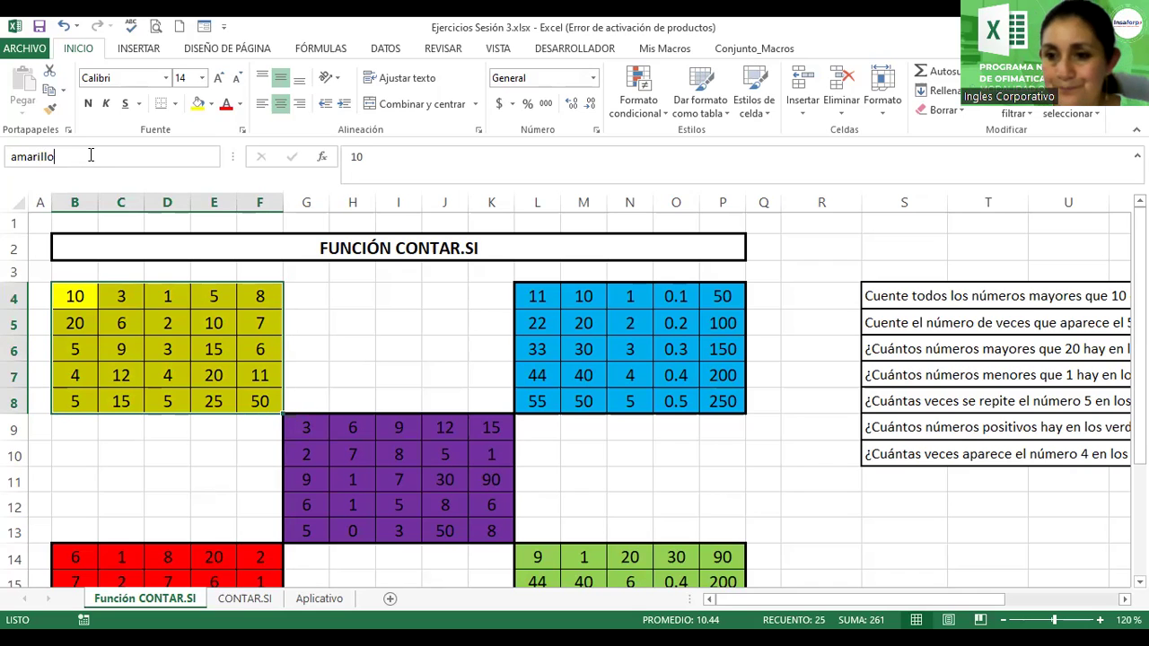
{"action": "key", "text": "Return"}
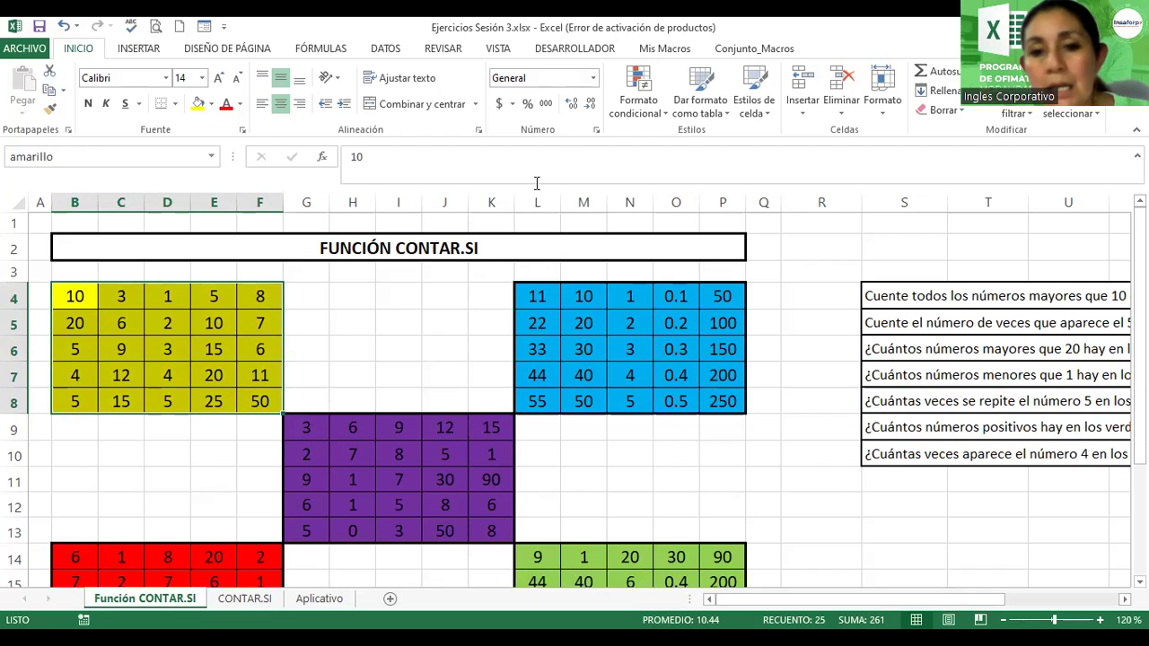
- Name the blue block L4:P8 celeste, then begin selecting the purple block from G9
{"action": "left_click", "coordinate": [543, 300]}
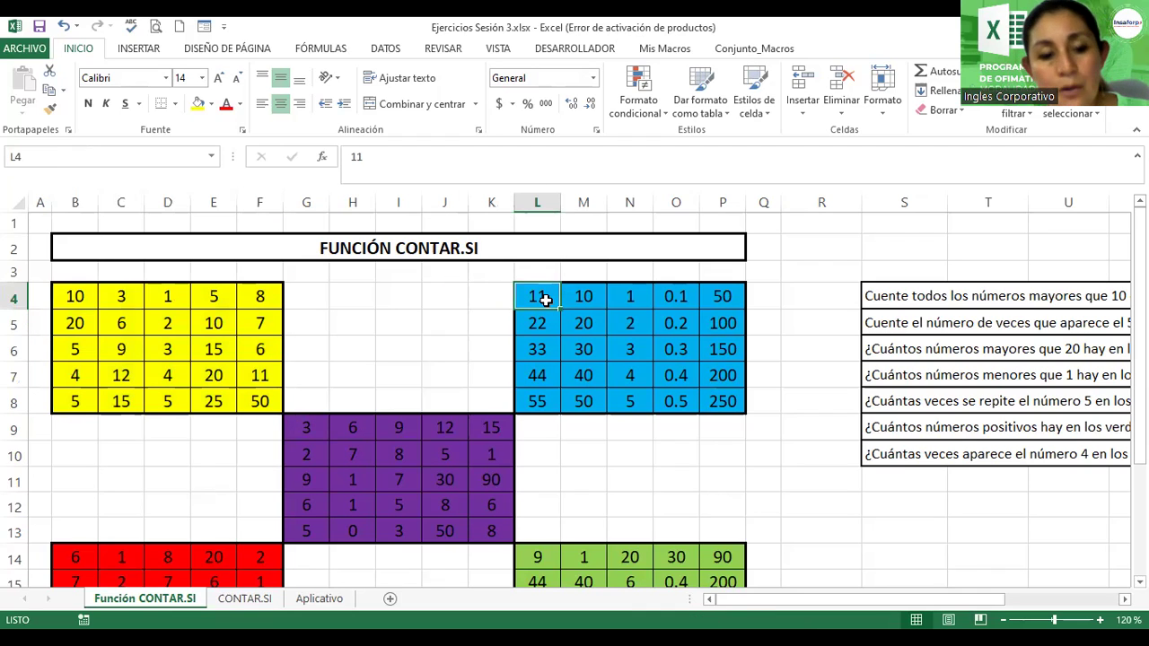
{"action": "key", "text": "shift+Right"}
{"action": "key", "text": "shift+Right"}
{"action": "key", "text": "shift+Right"}
{"action": "key", "text": "shift+Right"}
{"action": "key", "text": "shift+Down"}
{"action": "key", "text": "shift+Down"}
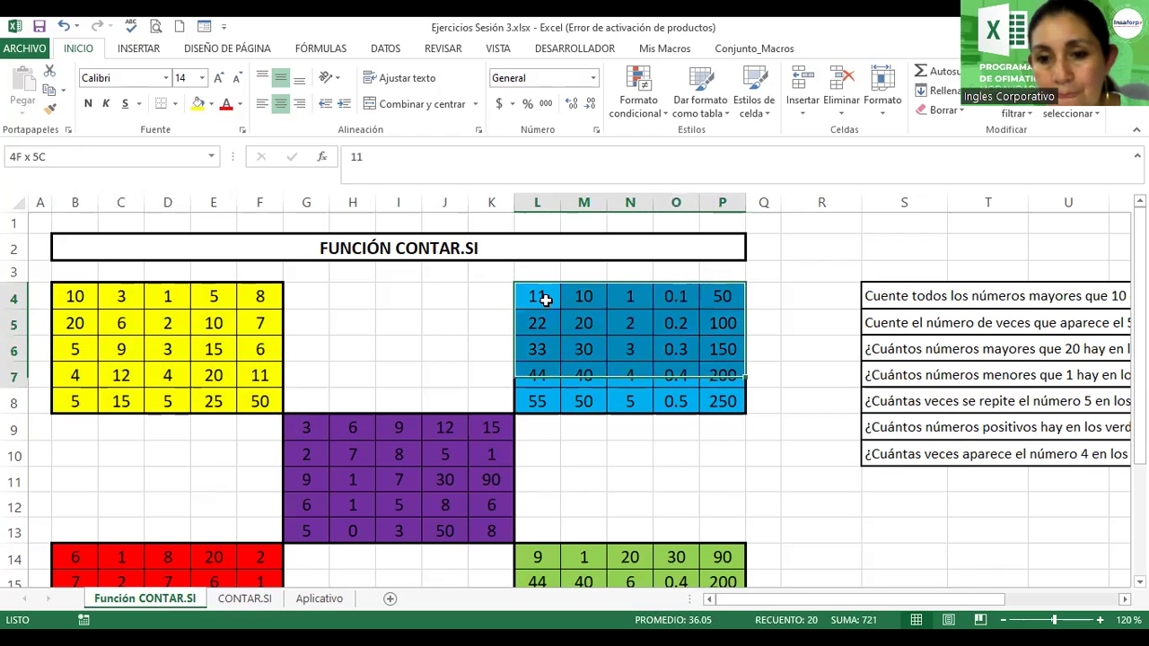
{"action": "key", "text": "shift+Down"}
{"action": "key", "text": "shift+Down"}
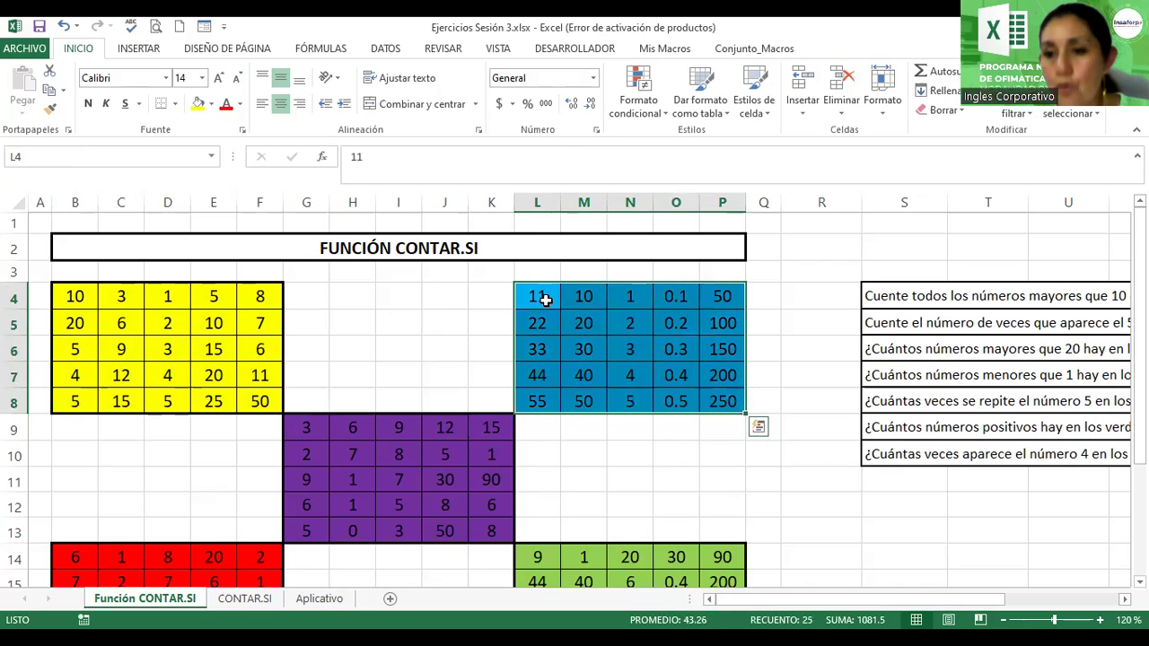
{"action": "left_click", "coordinate": [50, 158]}
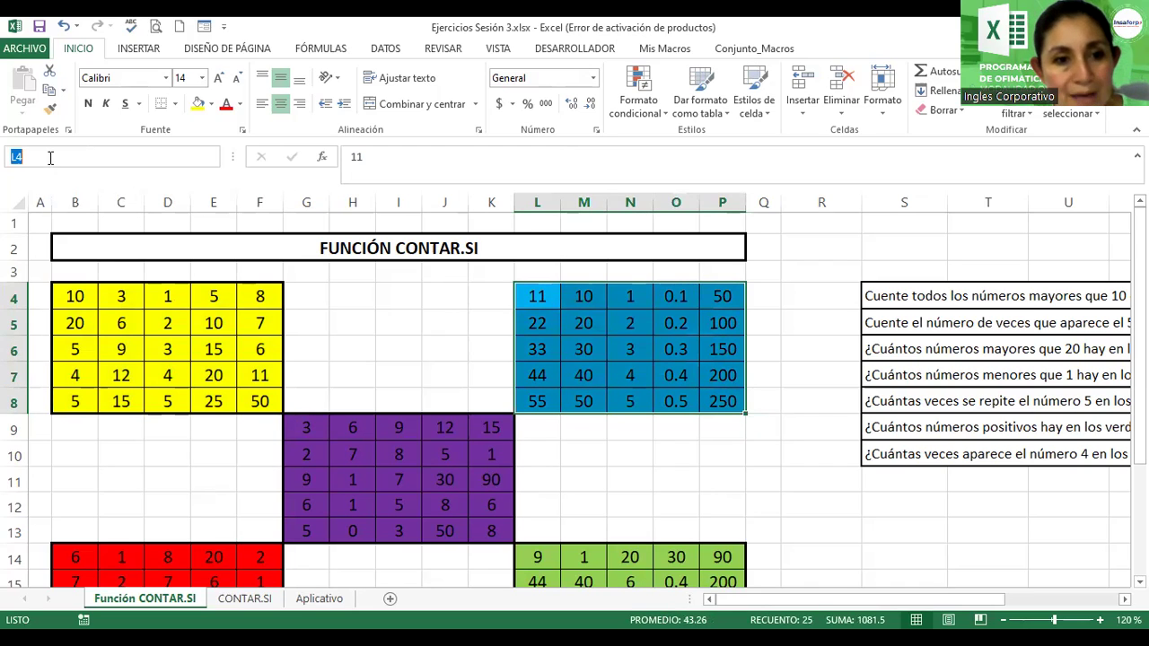
{"action": "type", "text": "celeste"}
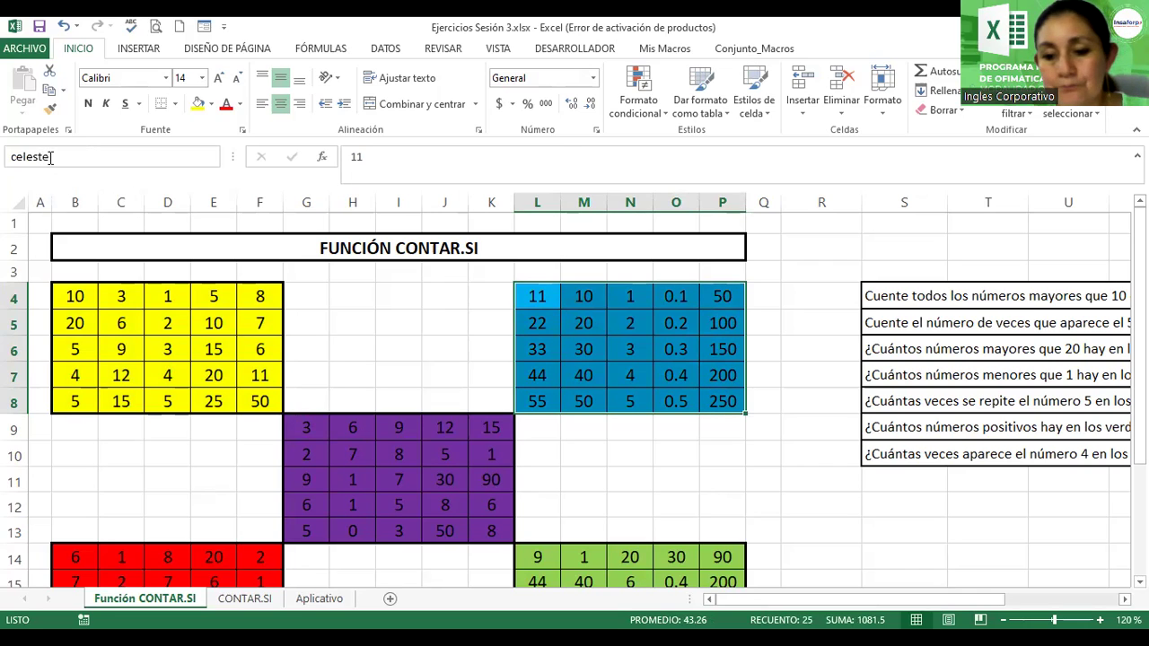
{"action": "key", "text": "Return"}
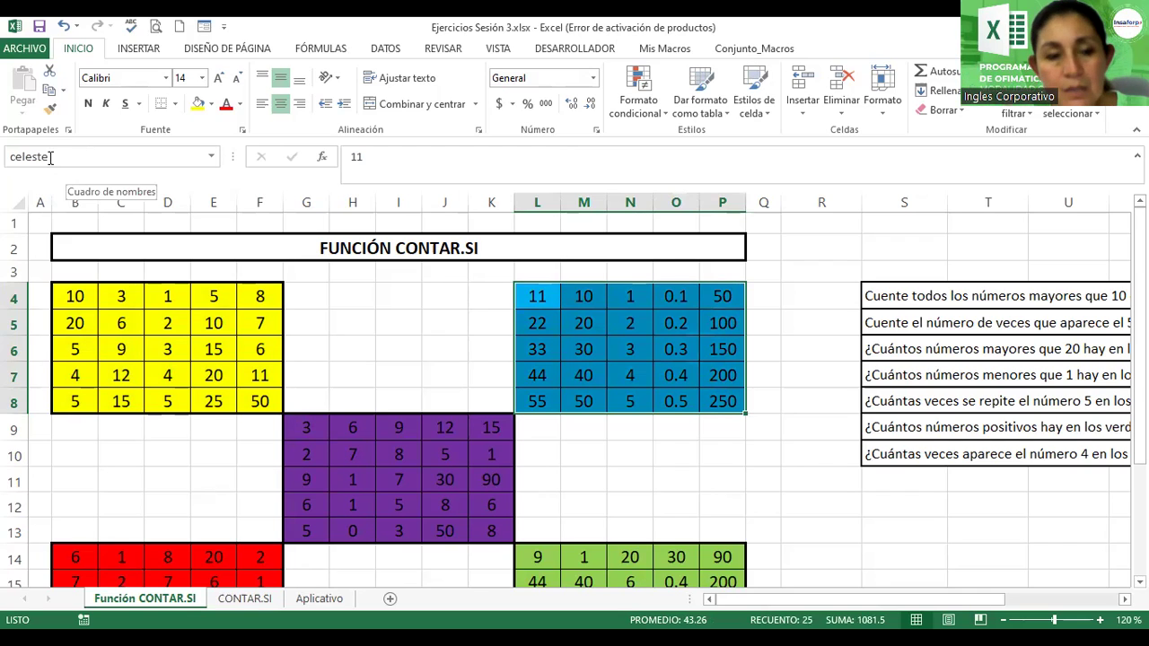
{"action": "left_click", "coordinate": [315, 430]}
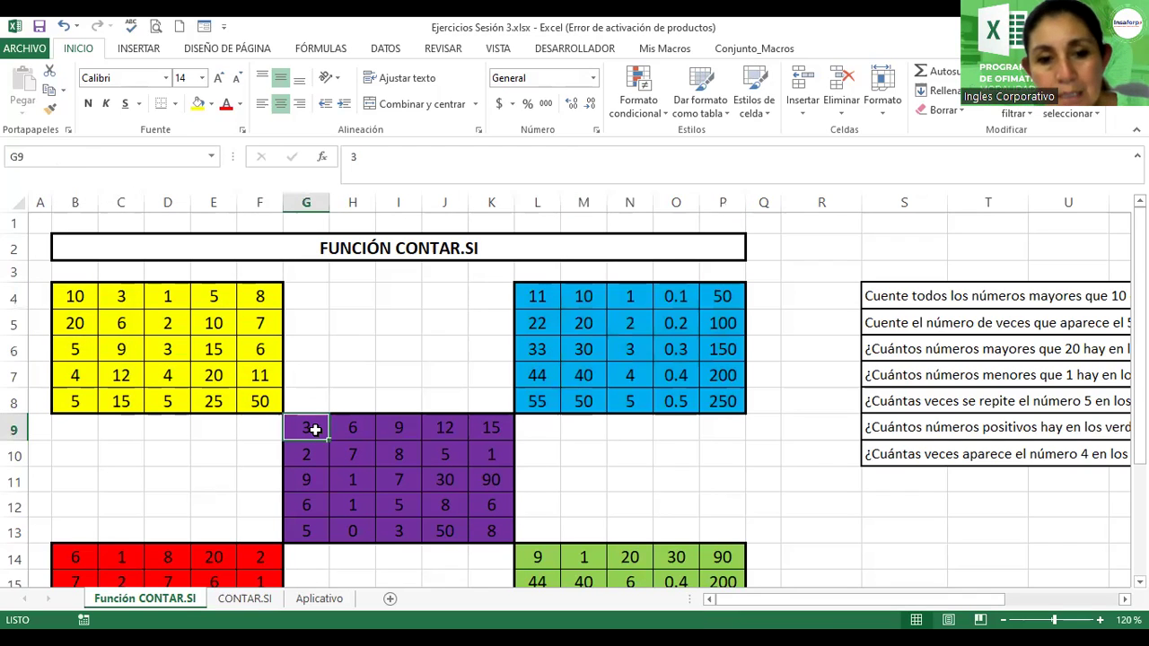
{"action": "key", "text": "shift+Right"}
{"action": "key", "text": "shift+Right"}
{"action": "key", "text": "shift+Right"}
{"action": "key", "text": "shift+Right"}
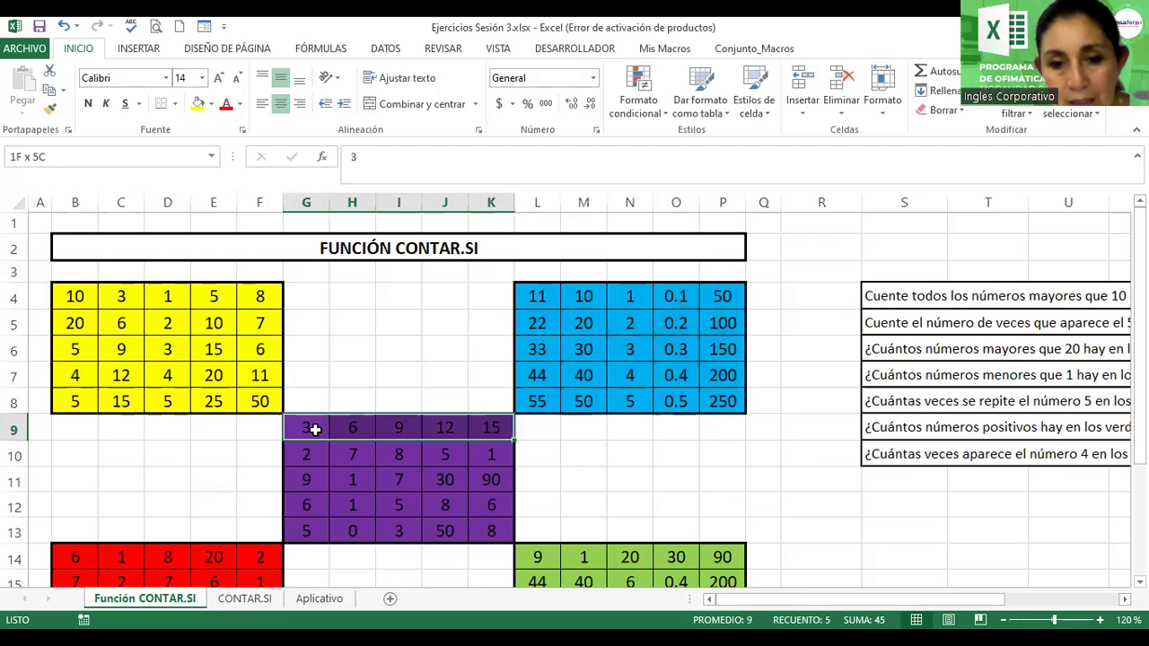
- Extend the selection to G9:K13 and name it morado
{"action": "key", "text": "shift+Down"}
{"action": "key", "text": "shift+Down"}
{"action": "key", "text": "shift+Down"}
{"action": "key", "text": "shift+Down"}
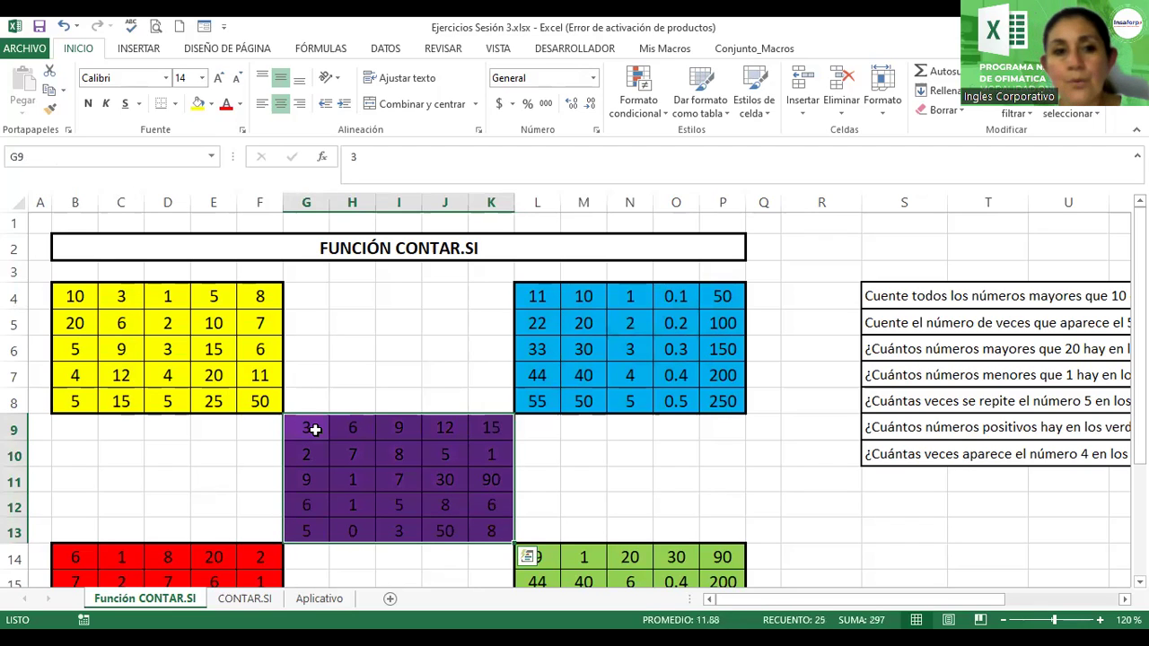
{"action": "left_click", "coordinate": [74, 158]}
{"action": "type", "text": "morado"}
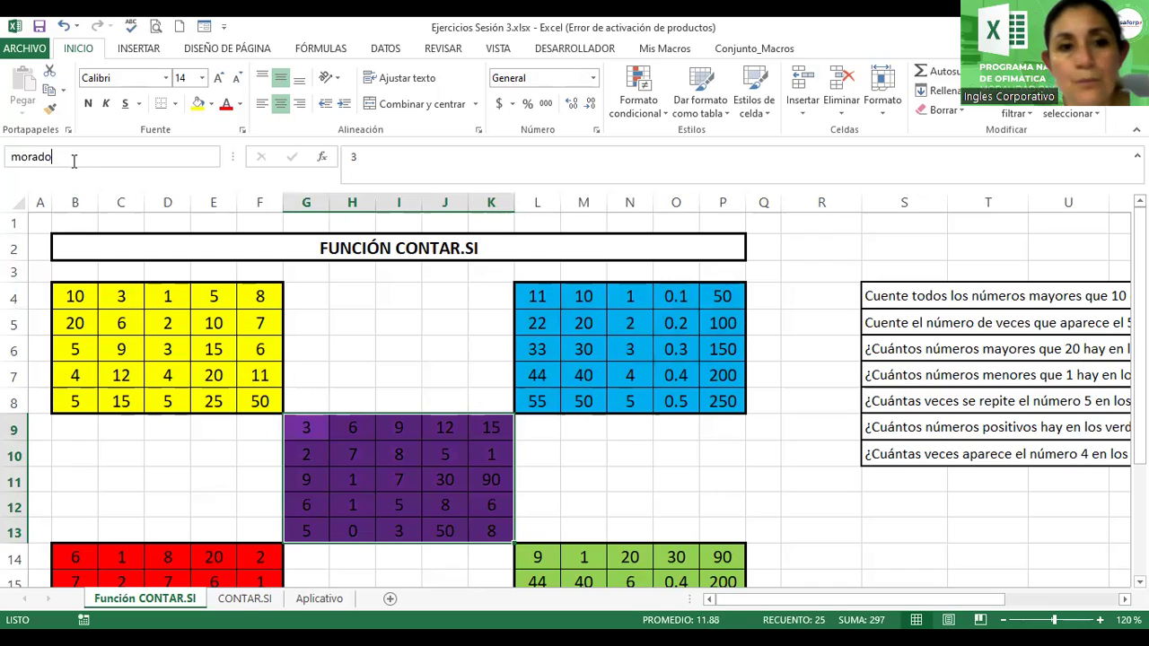
{"action": "key", "text": "Return"}
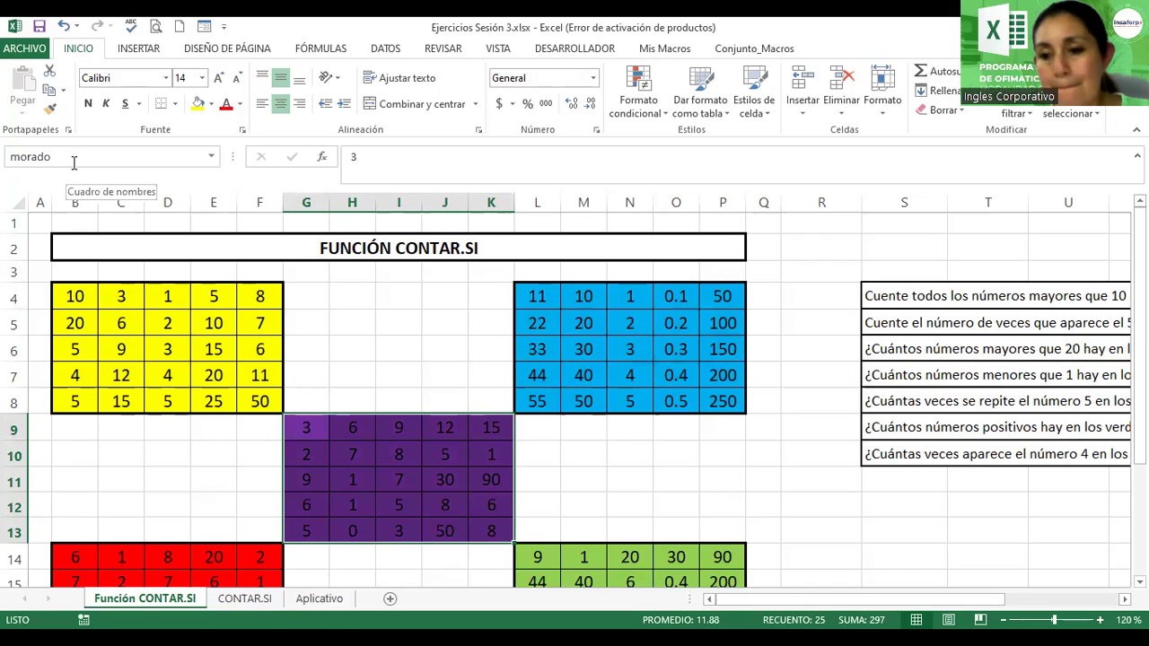
- Select the red block B14:F18 and name it rojo
{"action": "scroll", "coordinate": [95, 480], "scroll_direction": "down", "scroll_amount": 2}
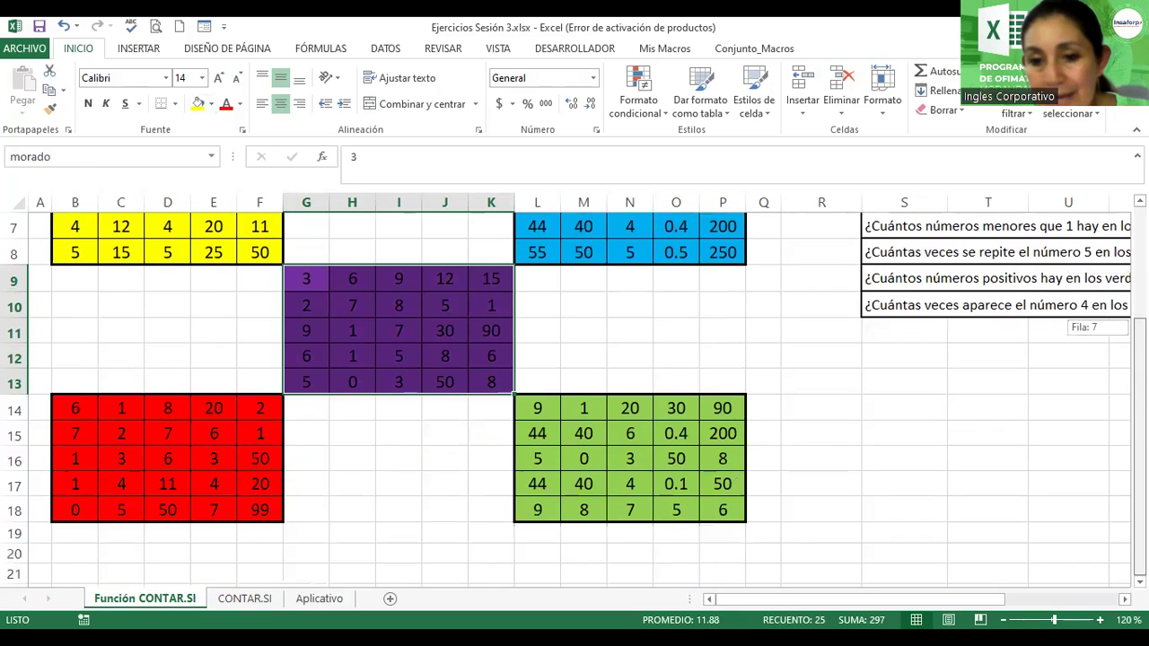
{"action": "left_click", "coordinate": [68, 408]}
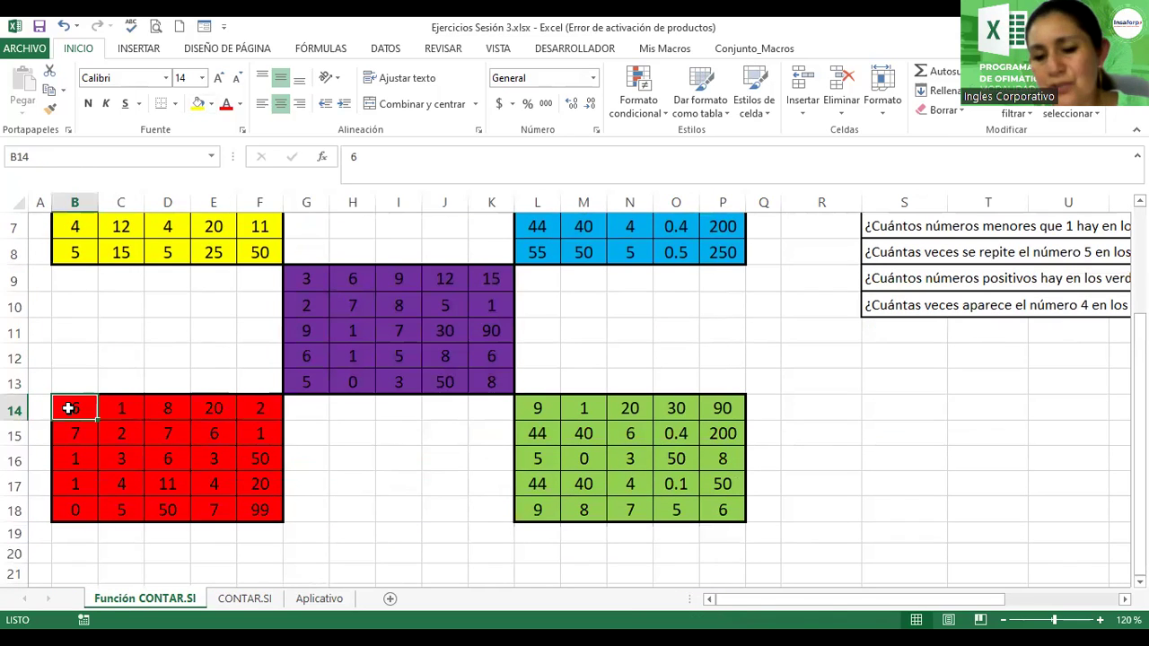
{"action": "key", "text": "shift+Right"}
{"action": "key", "text": "shift+Right"}
{"action": "key", "text": "shift+Right"}
{"action": "key", "text": "shift+Right"}
{"action": "key", "text": "shift+Down"}
{"action": "key", "text": "shift+Down"}
{"action": "key", "text": "shift+Down"}
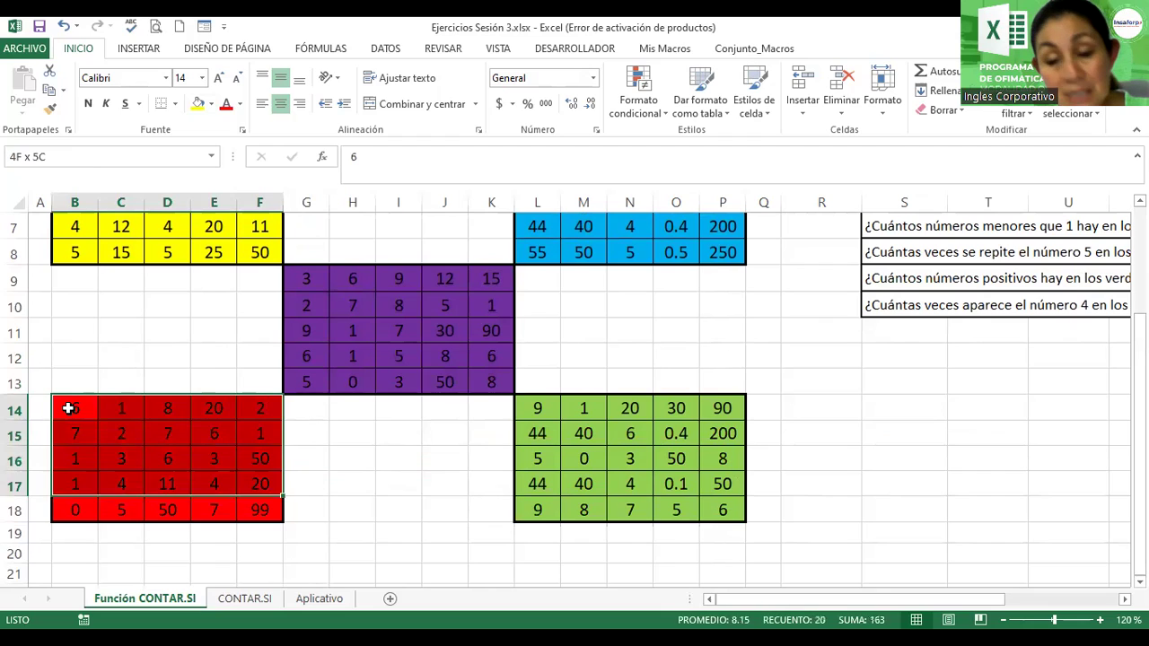
{"action": "key", "text": "shift+Down"}
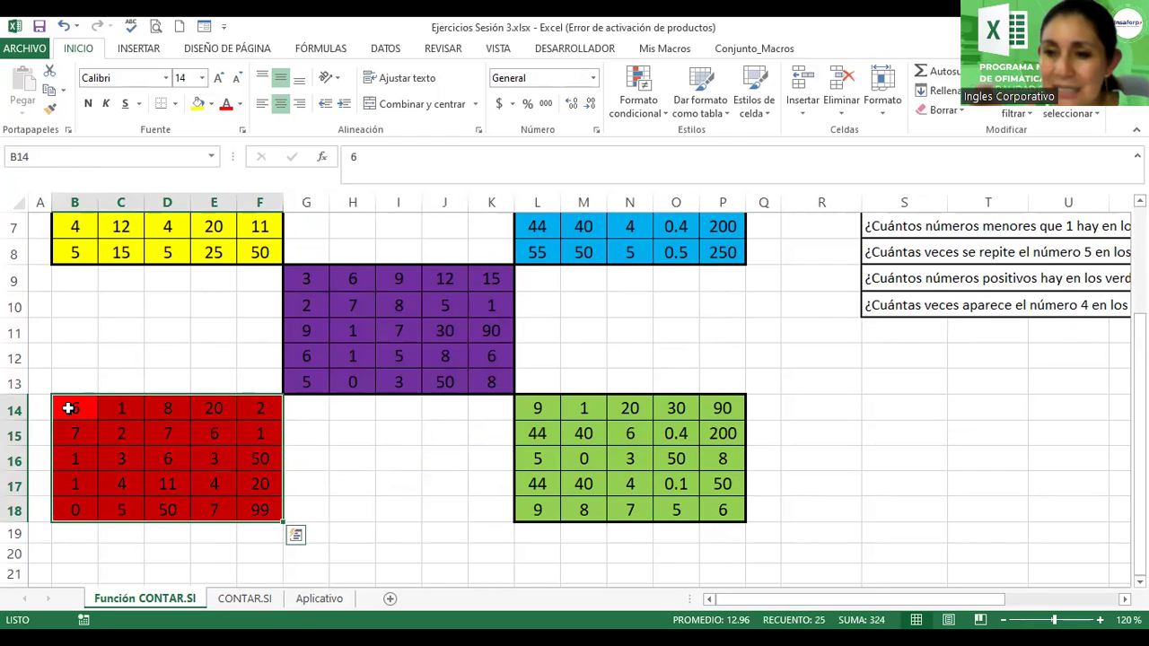
{"action": "left_click", "coordinate": [77, 163]}
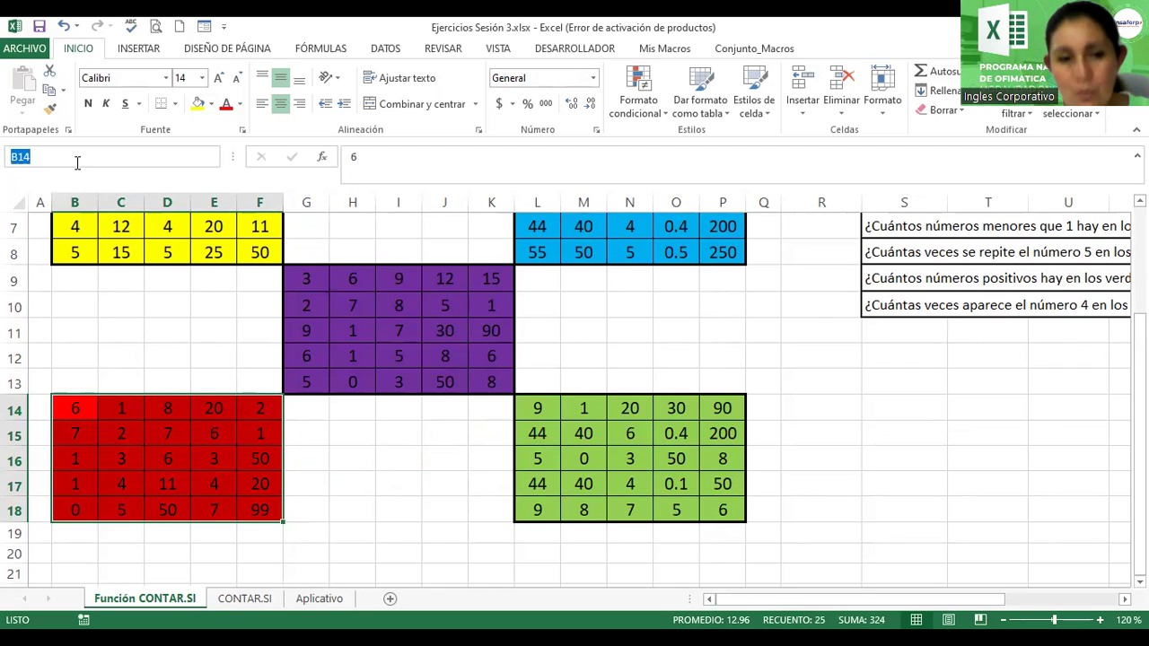
{"action": "type", "text": "rojo"}
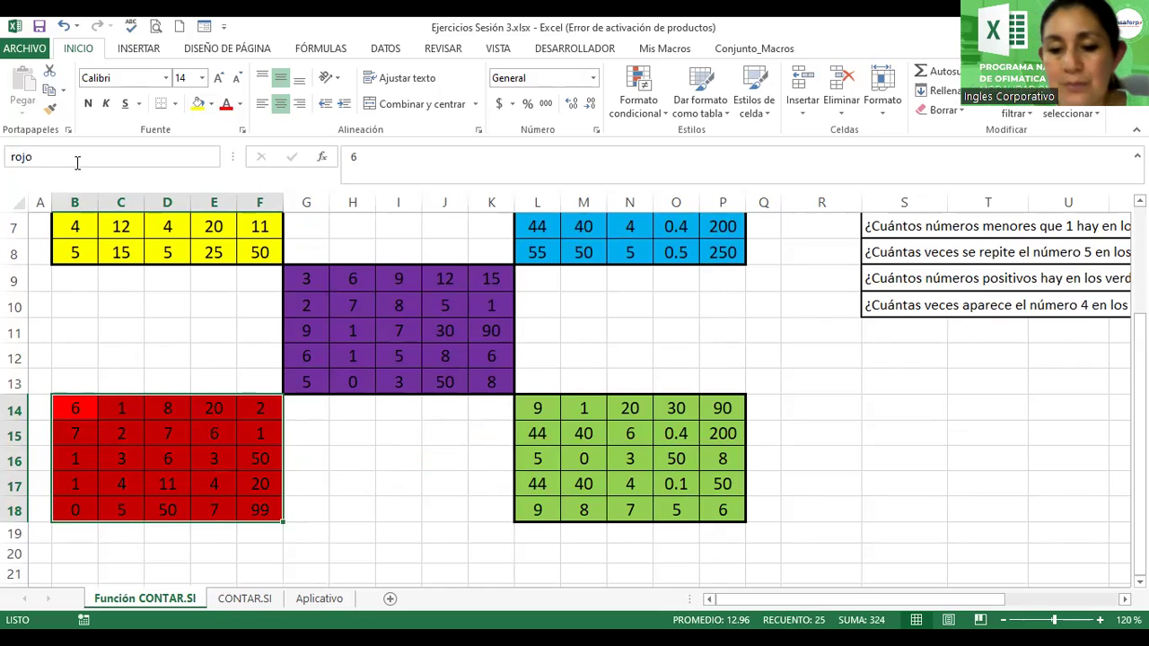
{"action": "key", "text": "Return"}
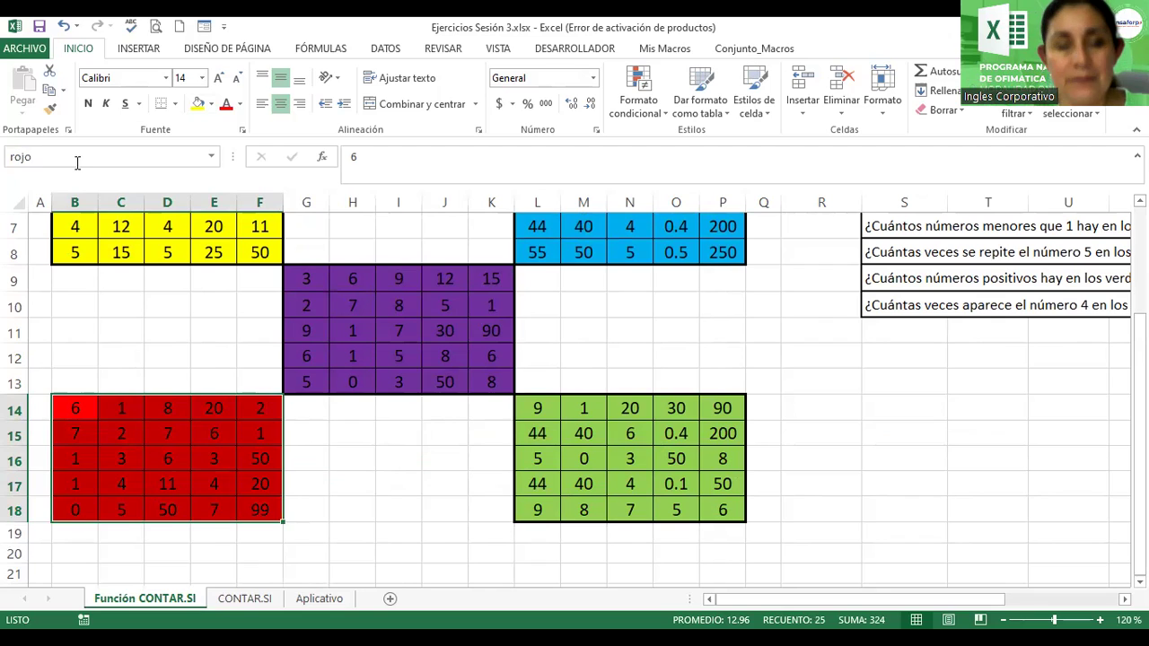
- Select the green block L14:P18 and name it verde
{"action": "left_click", "coordinate": [545, 410]}
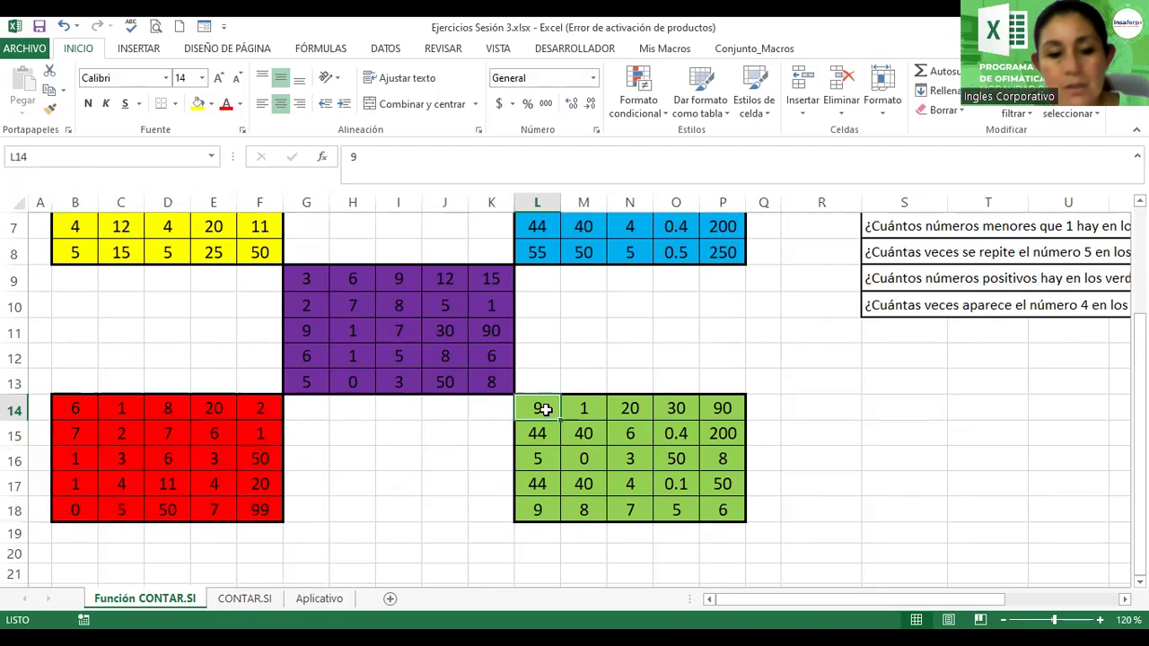
{"action": "key", "text": "shift+Right"}
{"action": "key", "text": "shift+Right"}
{"action": "key", "text": "shift+Right"}
{"action": "key", "text": "shift+Right"}
{"action": "key", "text": "shift+Down"}
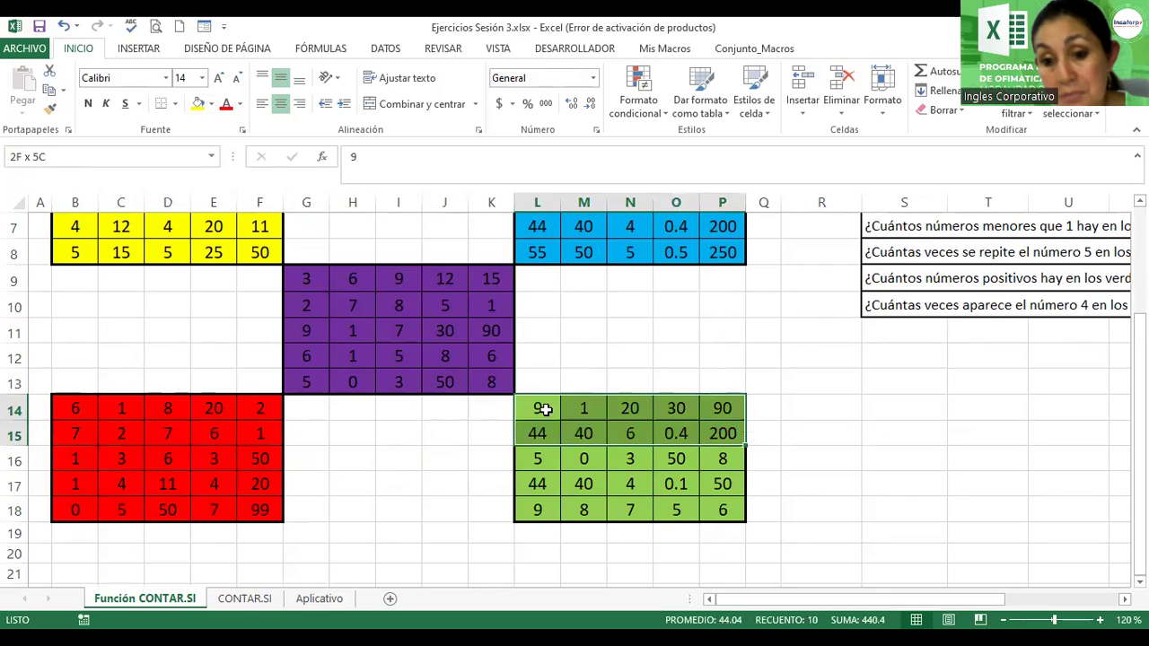
{"action": "key", "text": "shift+Down"}
{"action": "key", "text": "shift+Down"}
{"action": "key", "text": "shift+Down"}
{"action": "key", "text": "shift+Down"}
{"action": "key", "text": "shift+Up"}
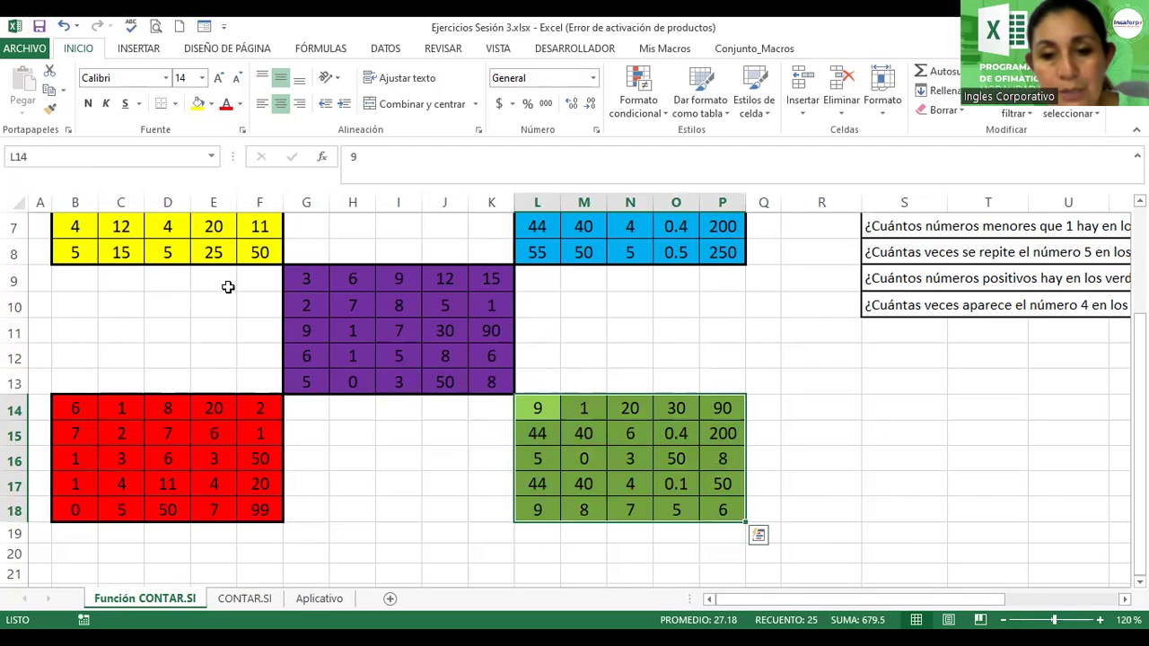
{"action": "left_click", "coordinate": [118, 162]}
{"action": "type", "text": "verde"}
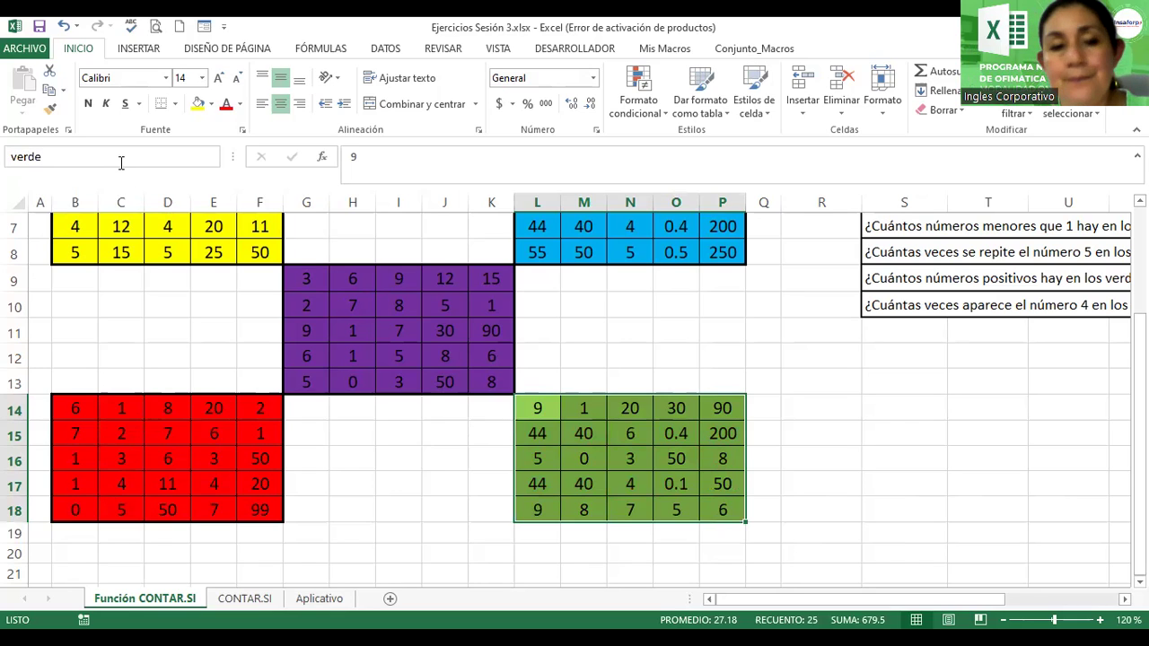
{"action": "key", "text": "Return"}
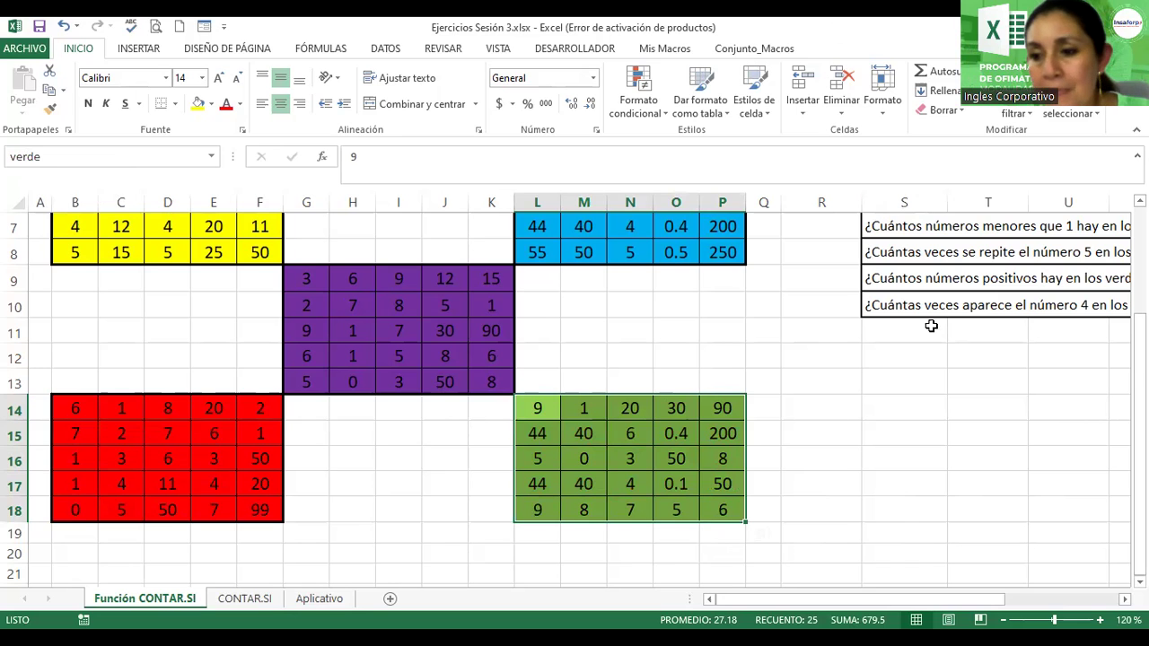
{"action": "mouse_move", "coordinate": [1138, 325]}
{"action": "left_mouse_down"}
{"action": "mouse_move", "coordinate": [1138, 389]}
{"action": "mouse_move", "coordinate": [1139, 269]}
{"action": "left_mouse_up"}
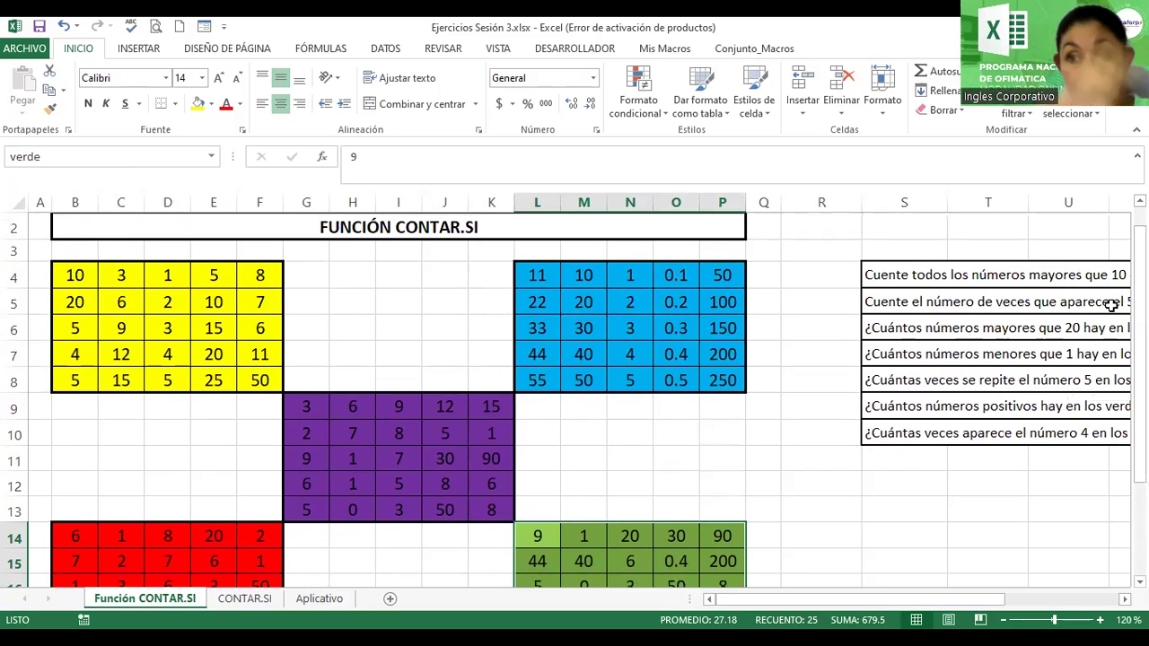
- Select B4:P18 covering all five colour blocks and name it numeros
{"action": "double_click", "coordinate": [103, 270]}
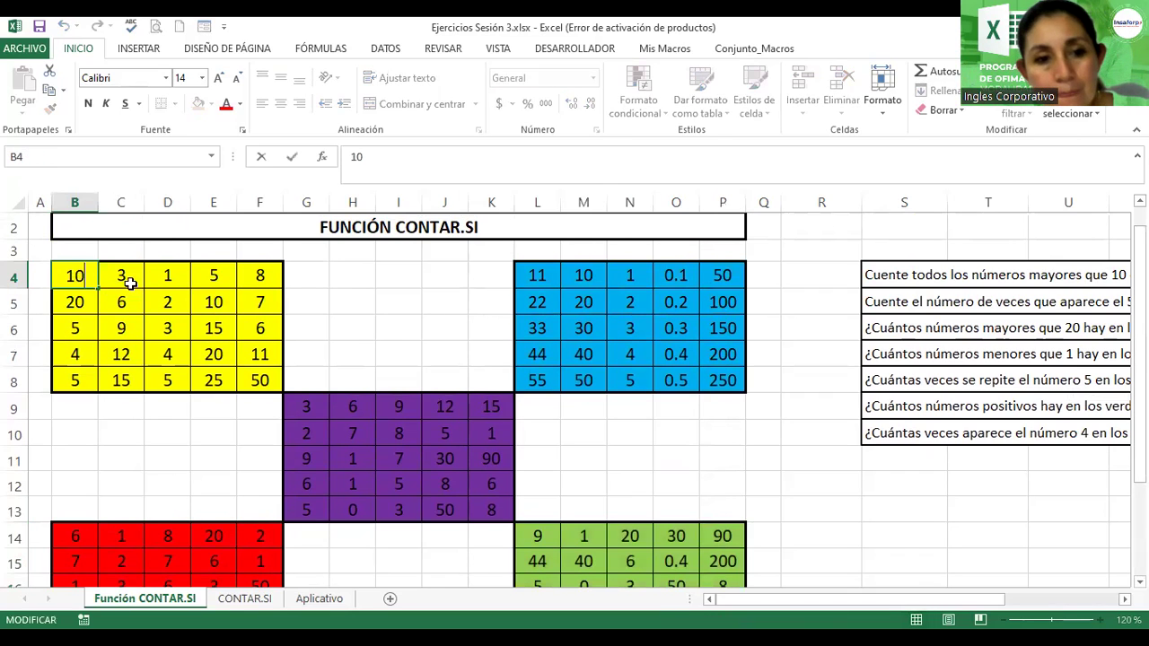
{"action": "key", "text": "Escape"}
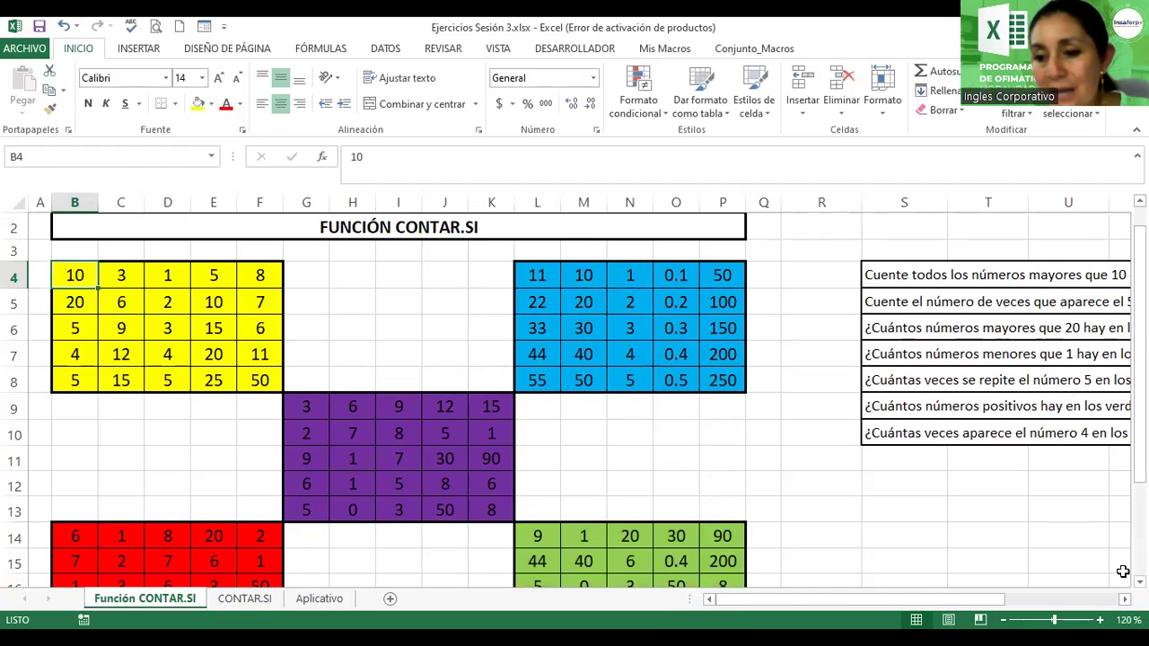
{"action": "scroll", "coordinate": [841, 513], "scroll_direction": "down", "scroll_amount": 2}
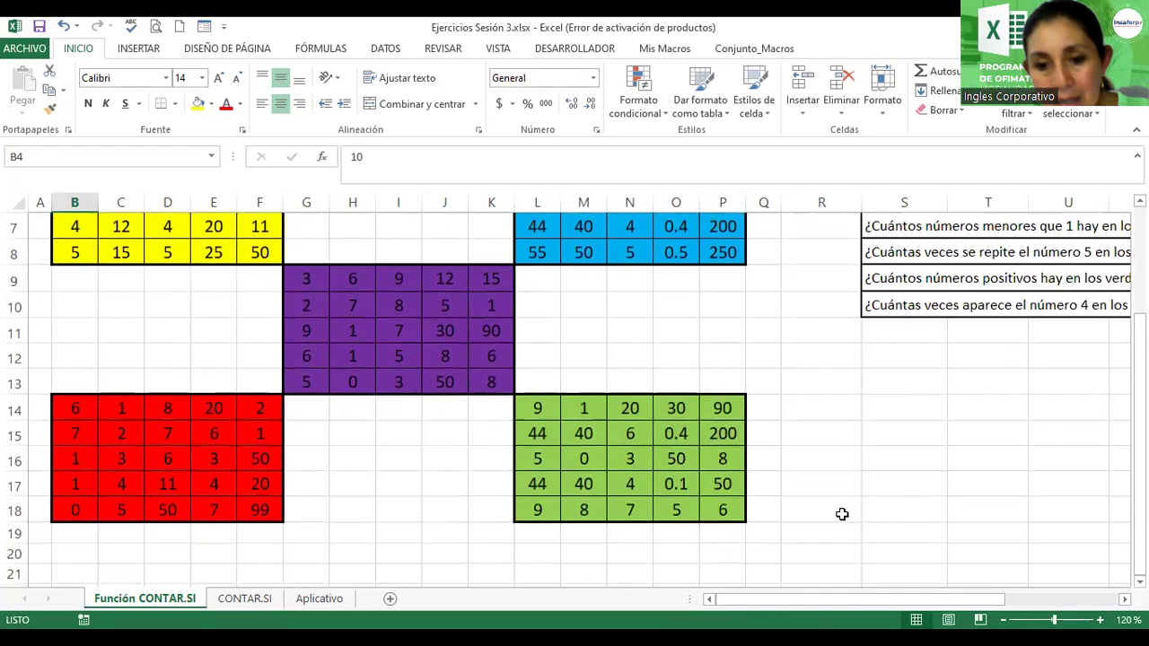
{"action": "left_click", "coordinate": [715, 509], "text": "shift"}
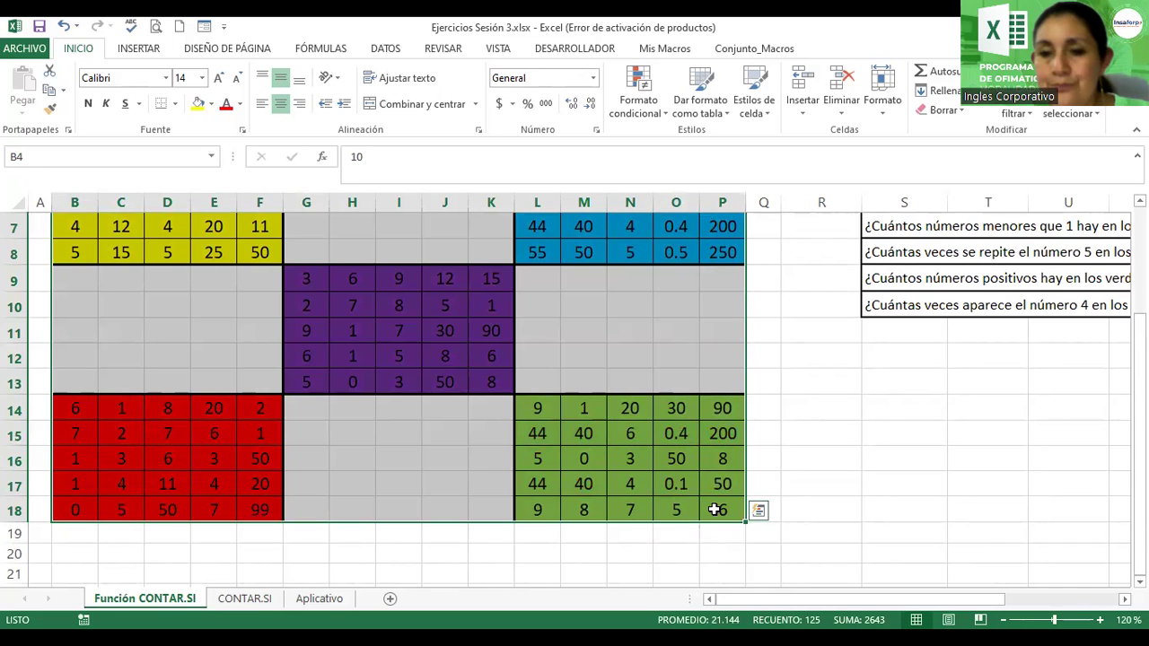
{"action": "scroll", "coordinate": [575, 400], "scroll_direction": "up", "scroll_amount": 1}
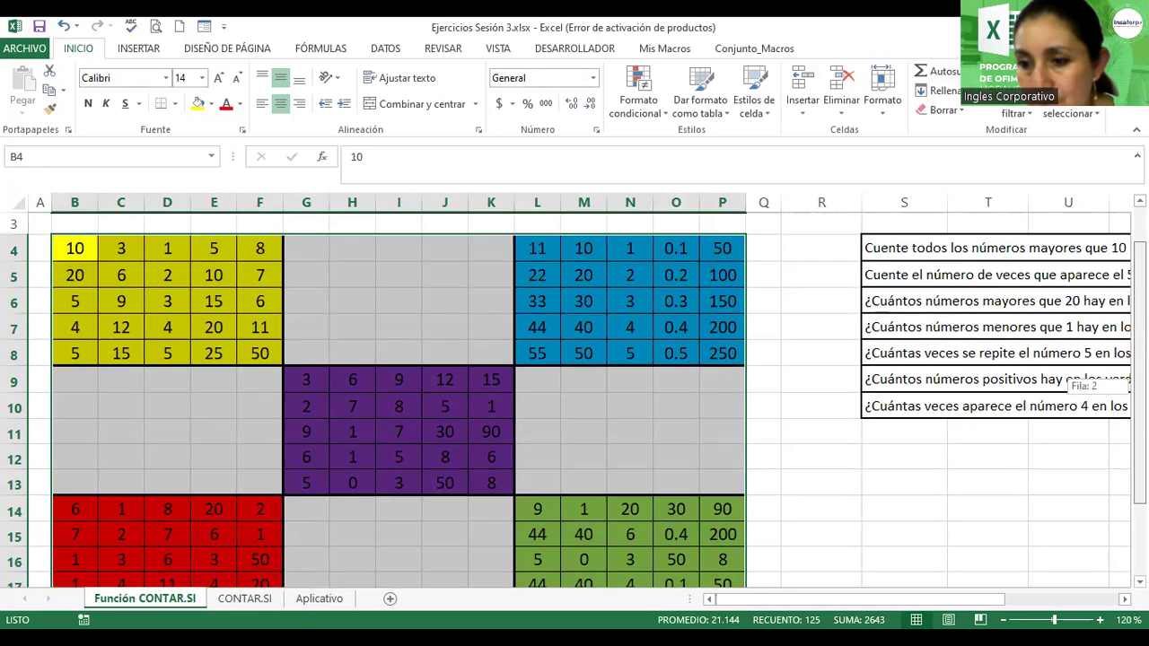
{"action": "scroll", "coordinate": [575, 400], "scroll_direction": "up", "scroll_amount": 1}
{"action": "left_click", "coordinate": [74, 156]}
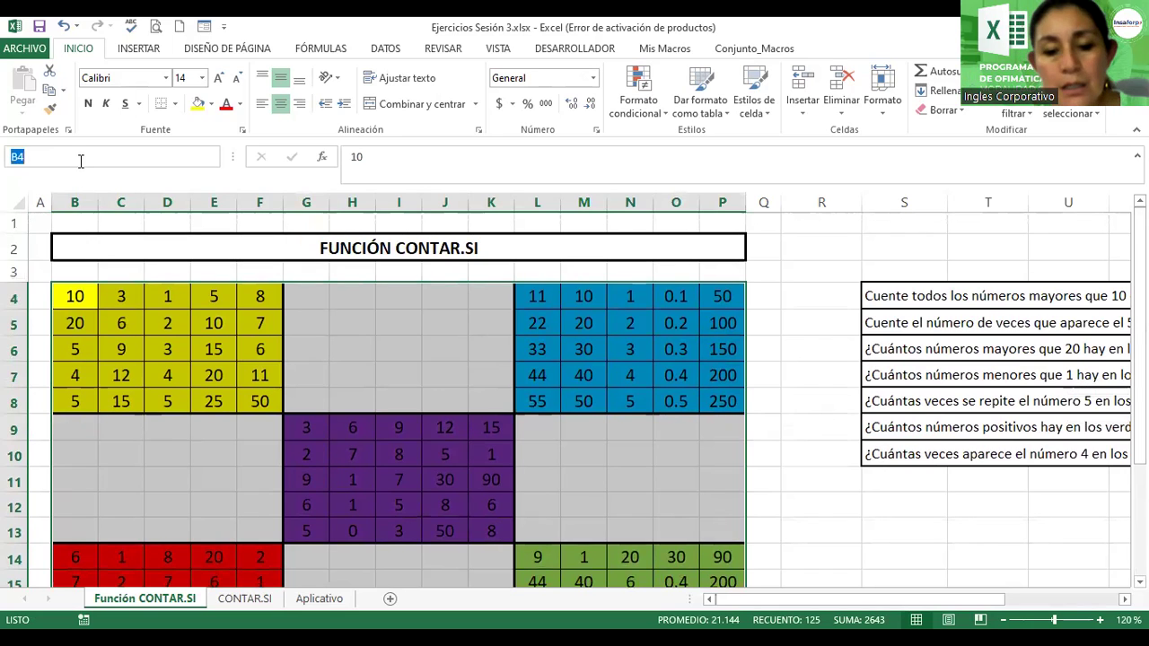
{"action": "type", "text": "numeros"}
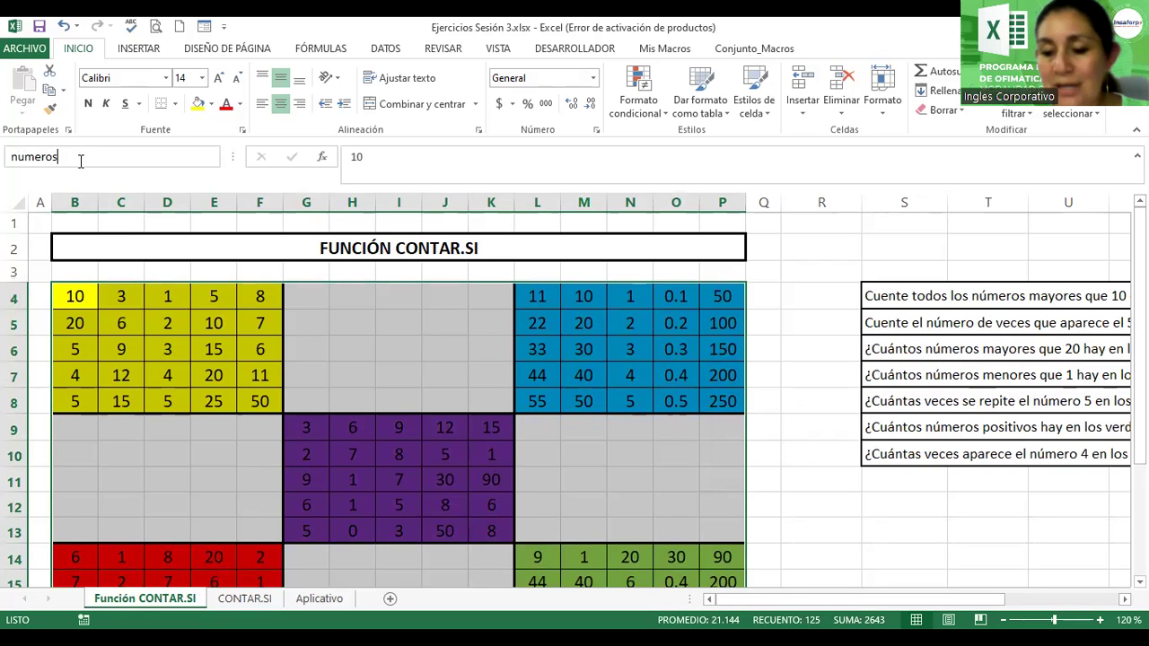
{"action": "key", "text": "Return"}
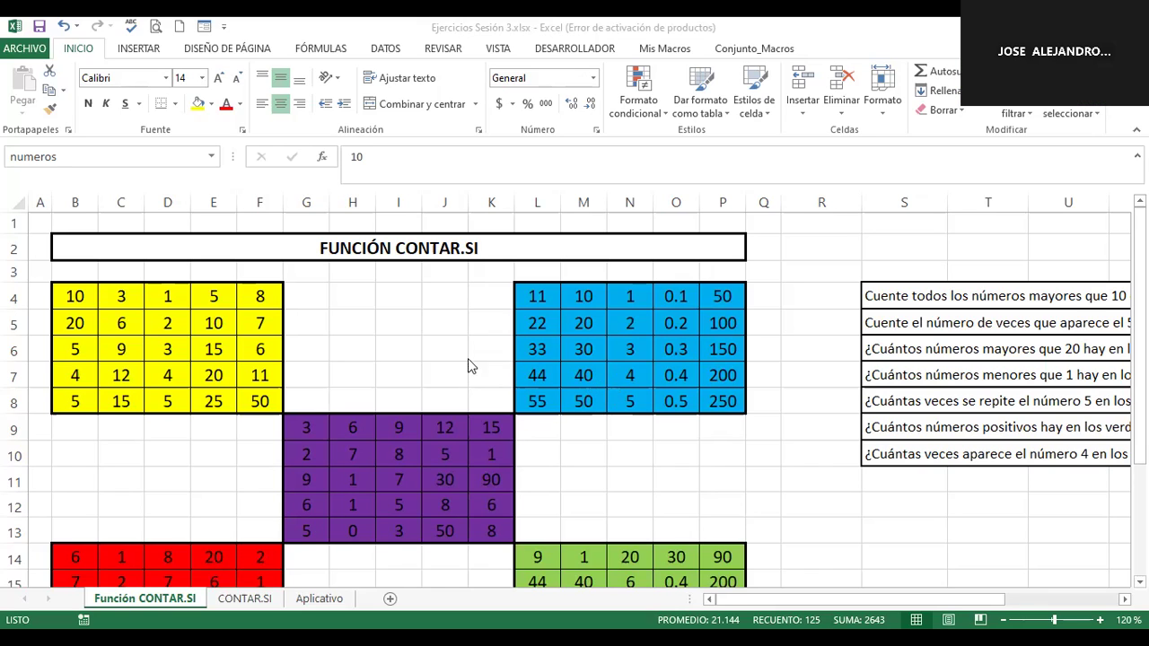
{"action": "key", "text": "F2"}
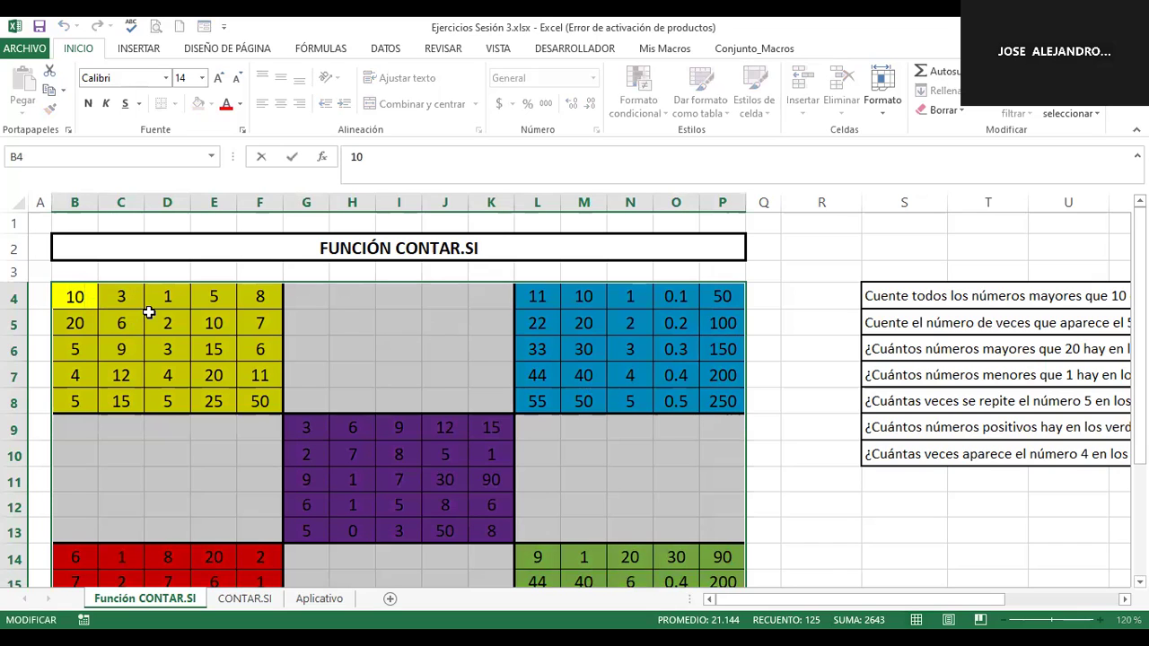
{"action": "left_click", "coordinate": [365, 379]}
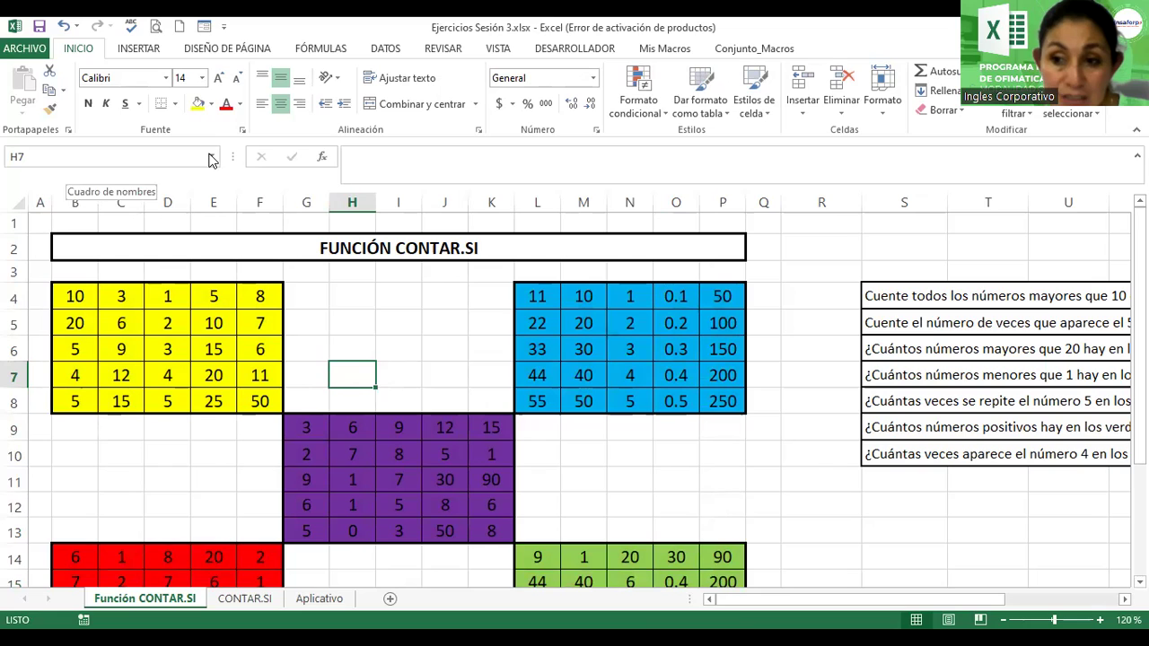
- Check that the celeste, morado, numeros, rojo and verde named ranges each select their colour block
{"action": "left_click", "coordinate": [209, 157]}
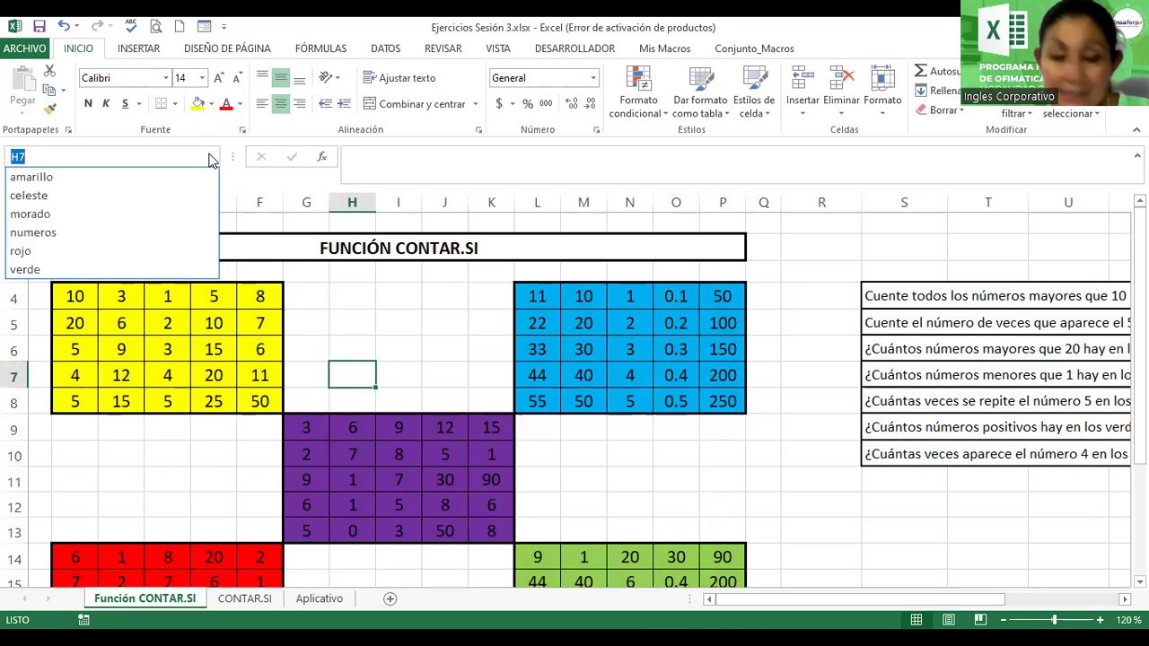
{"action": "left_click", "coordinate": [159, 195]}
{"action": "left_click", "coordinate": [212, 157]}
{"action": "left_click", "coordinate": [83, 193]}
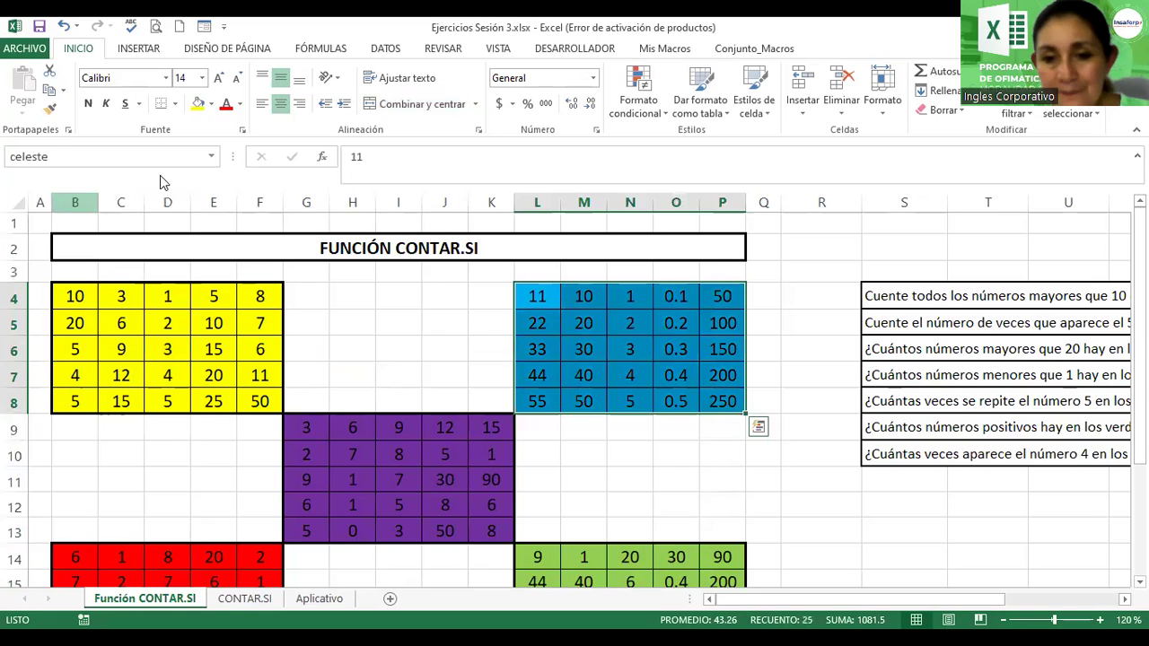
{"action": "left_click", "coordinate": [212, 157]}
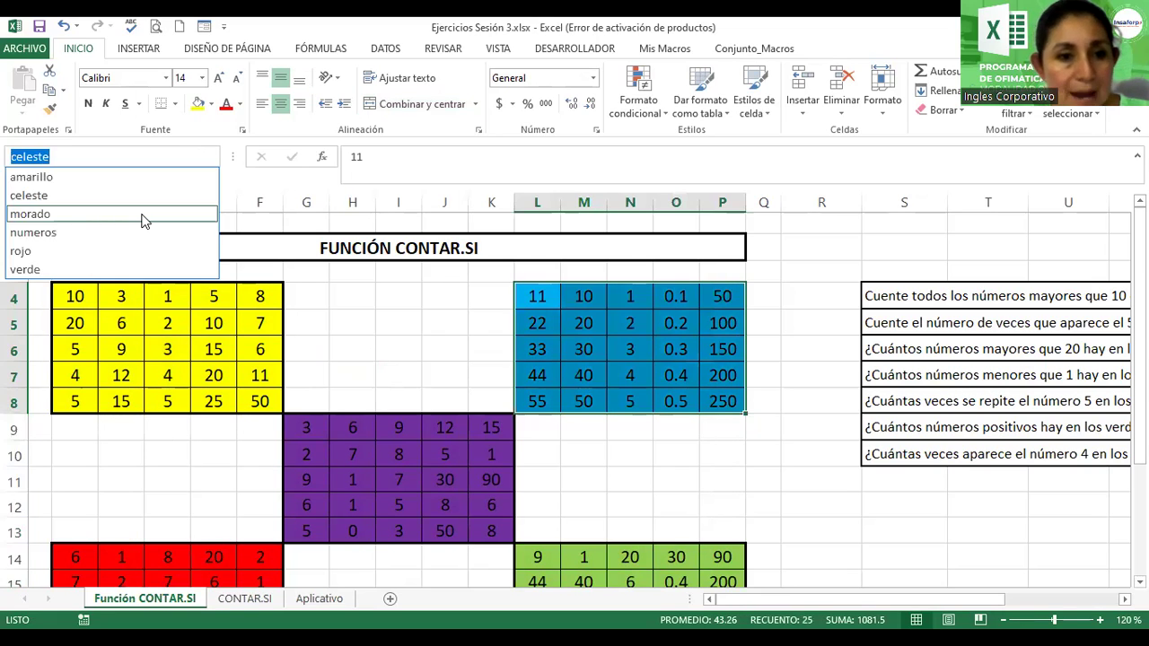
{"action": "left_click", "coordinate": [141, 215]}
{"action": "left_click", "coordinate": [212, 157]}
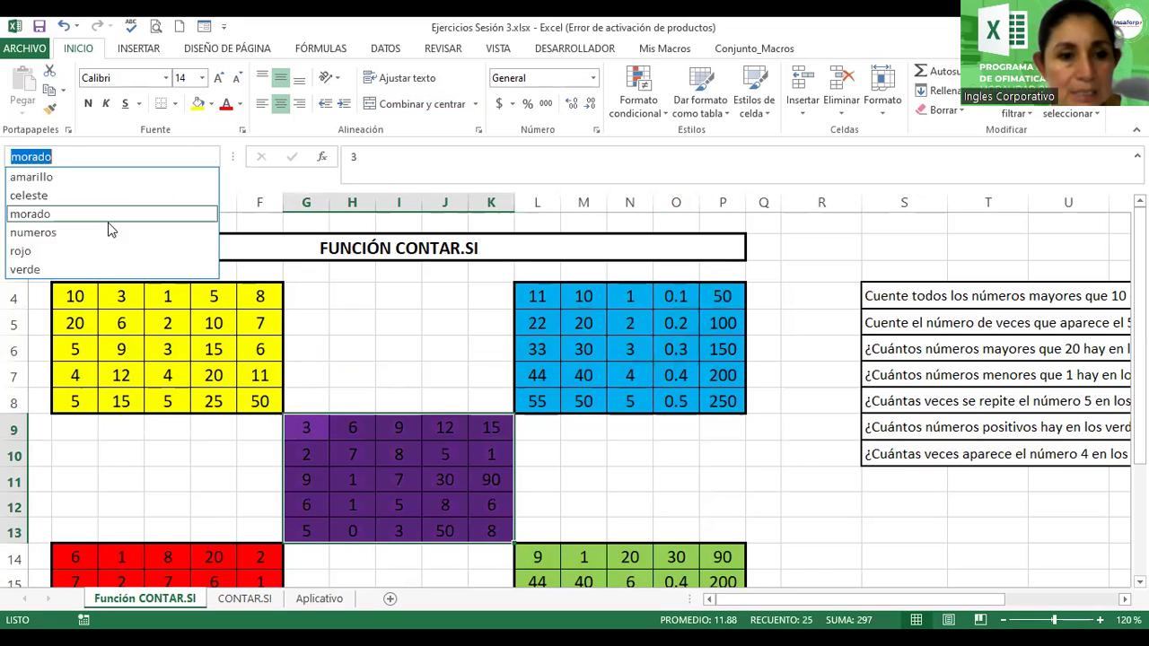
{"action": "left_click", "coordinate": [102, 232]}
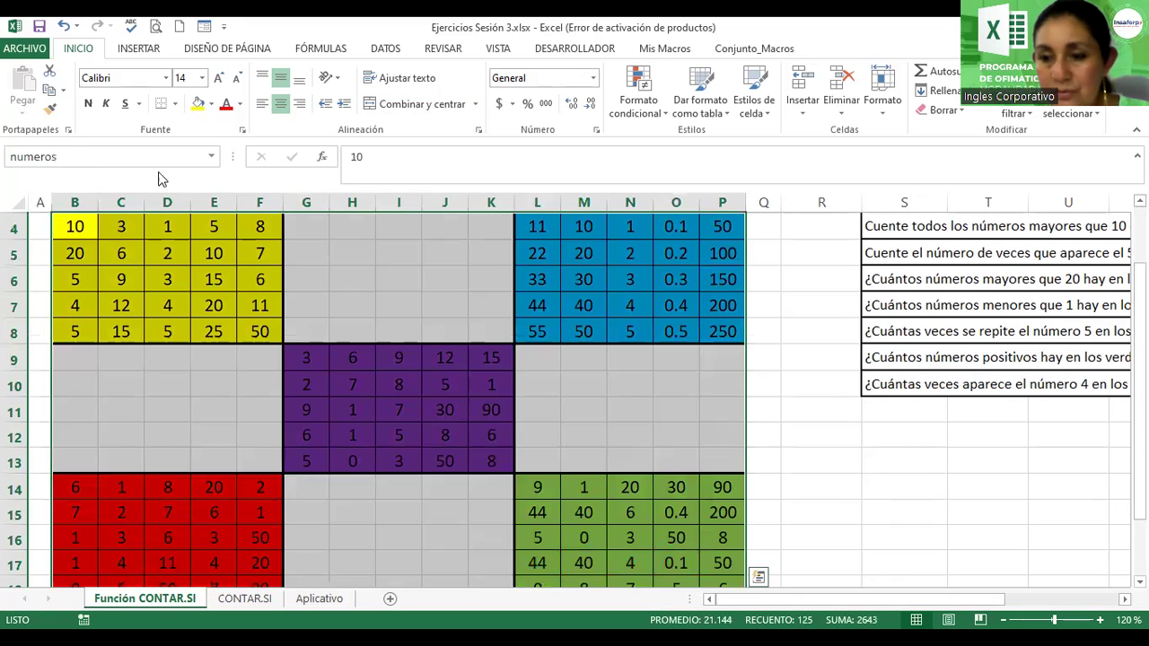
{"action": "left_click", "coordinate": [212, 158]}
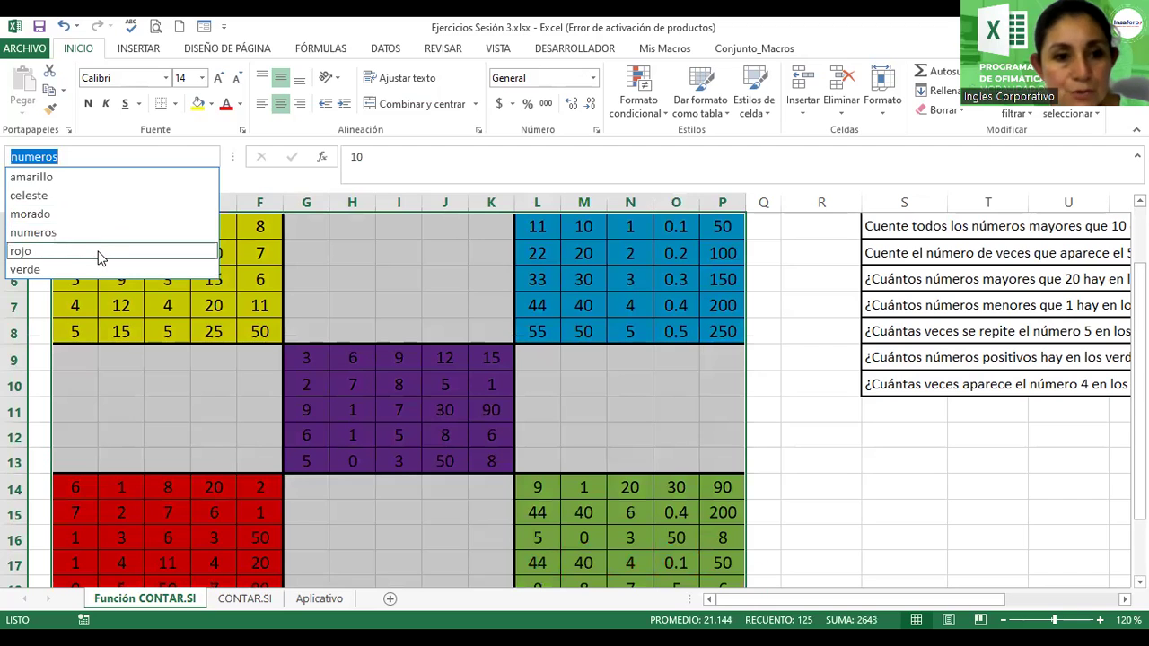
{"action": "left_click", "coordinate": [101, 252]}
{"action": "left_click", "coordinate": [212, 157]}
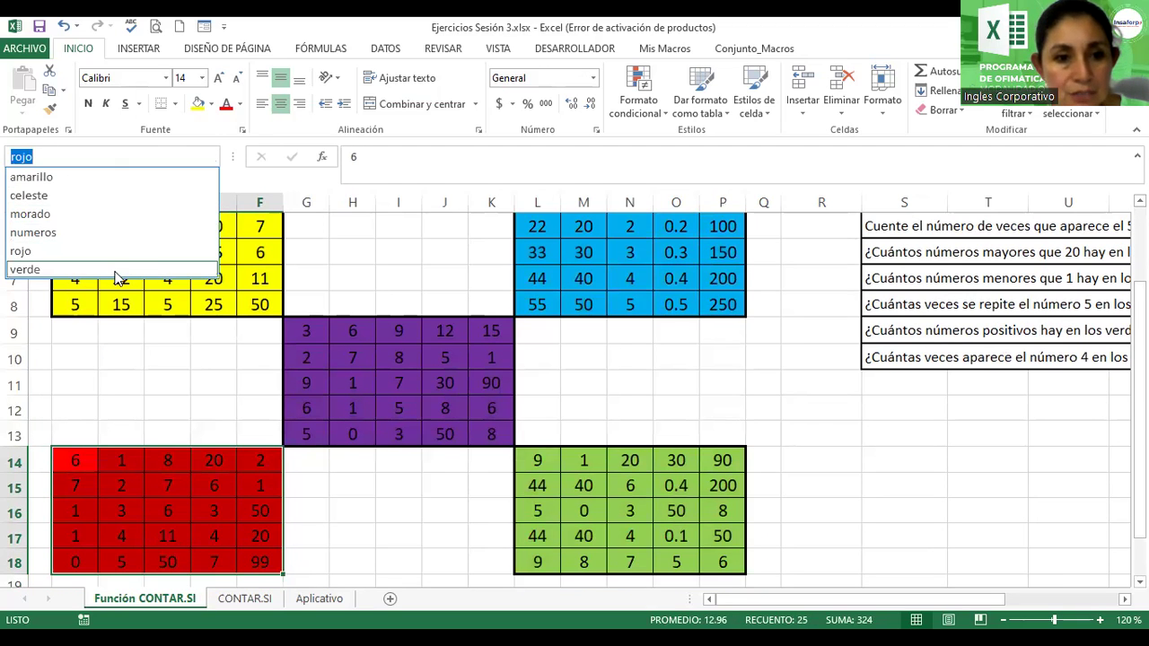
{"action": "left_click", "coordinate": [117, 271]}
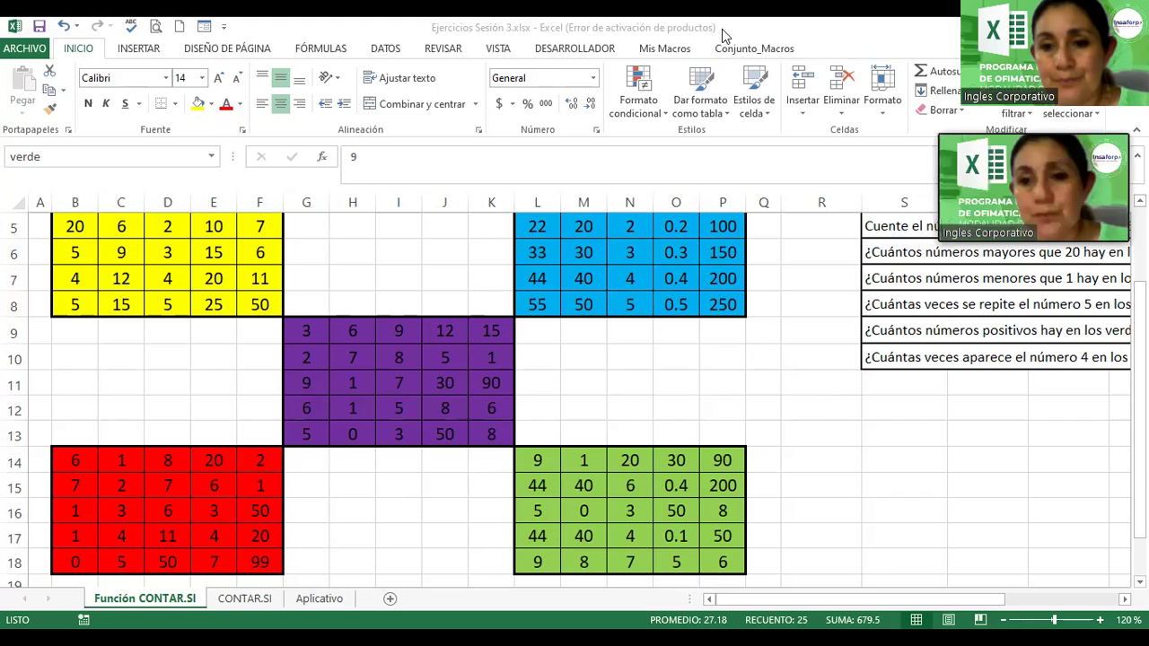
- Scroll the sheet right so the question table is in view
{"action": "scroll", "coordinate": [634, 409], "scroll_direction": "up", "scroll_amount": 2}
{"action": "key", "text": "F2"}
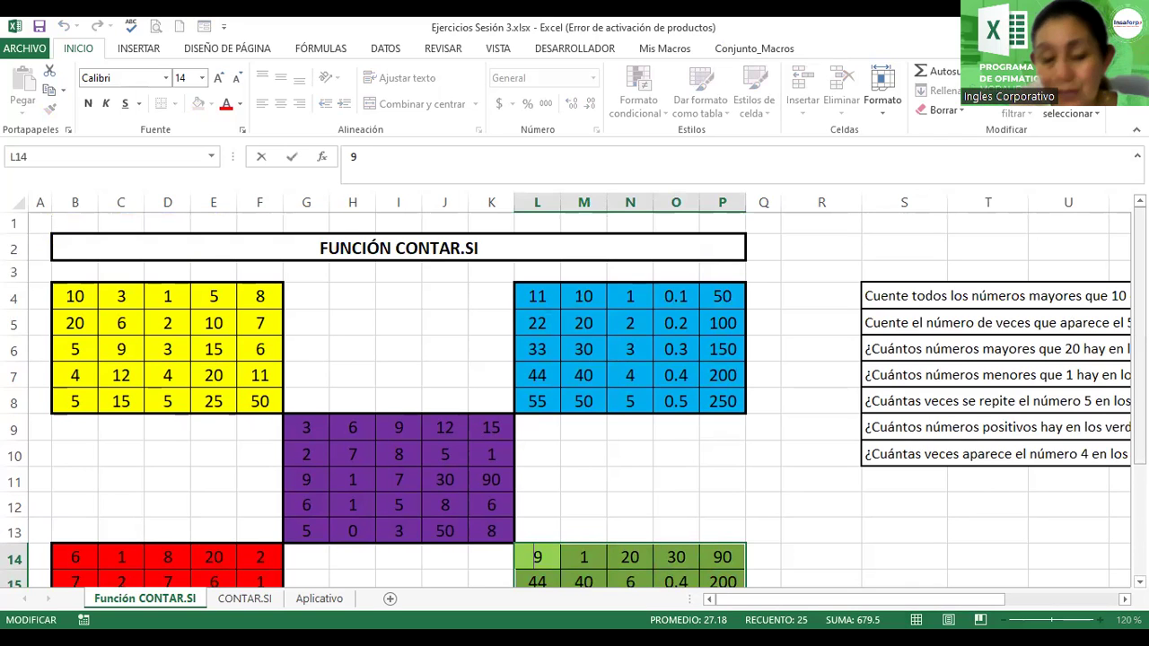
{"action": "left_click_drag", "start_coordinate": [949, 599], "coordinate": [1068, 610]}
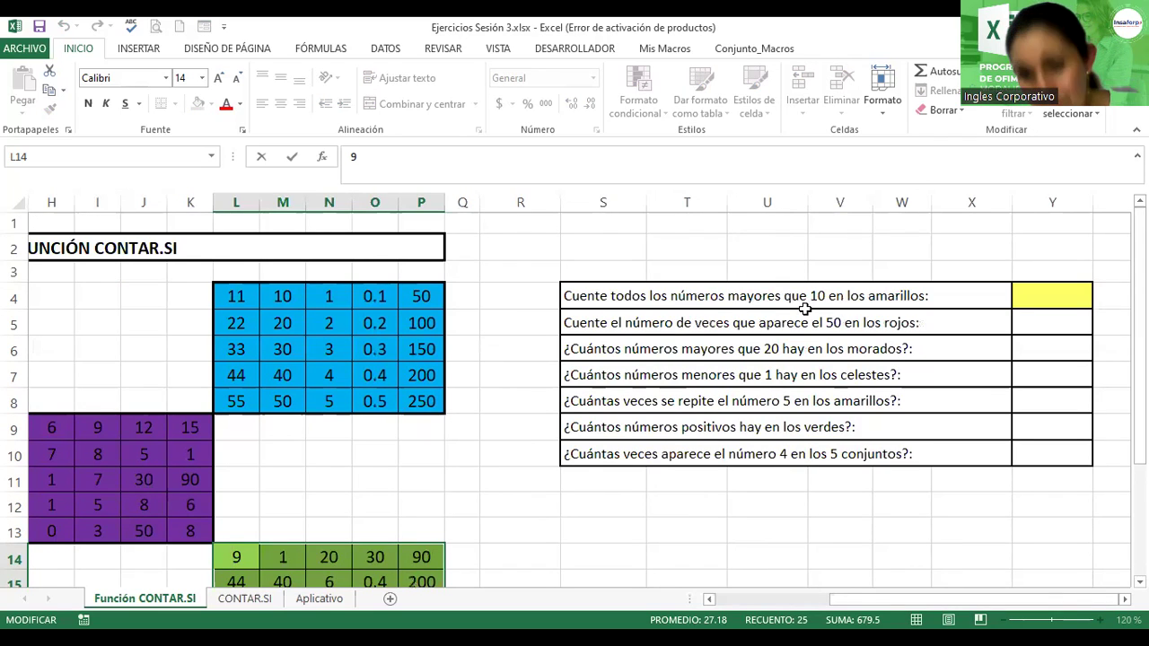
- Begin an = formula in answer cell Y4 and launch the Insertar función search
{"action": "left_click", "coordinate": [1044, 294]}
{"action": "scroll", "coordinate": [574, 395], "scroll_direction": "right", "scroll_amount": 3}
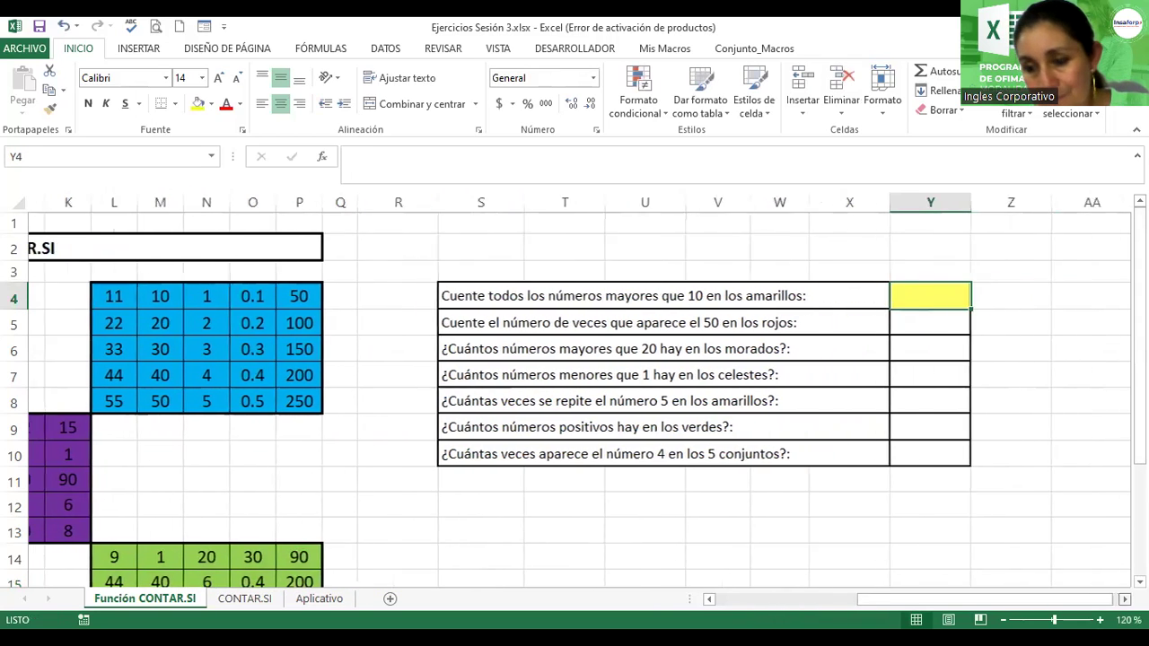
{"action": "scroll", "coordinate": [574, 395], "scroll_direction": "right", "scroll_amount": 2}
{"action": "scroll", "coordinate": [575, 395], "scroll_direction": "right", "scroll_amount": 2}
{"action": "scroll", "coordinate": [575, 395], "scroll_direction": "right", "scroll_amount": 1}
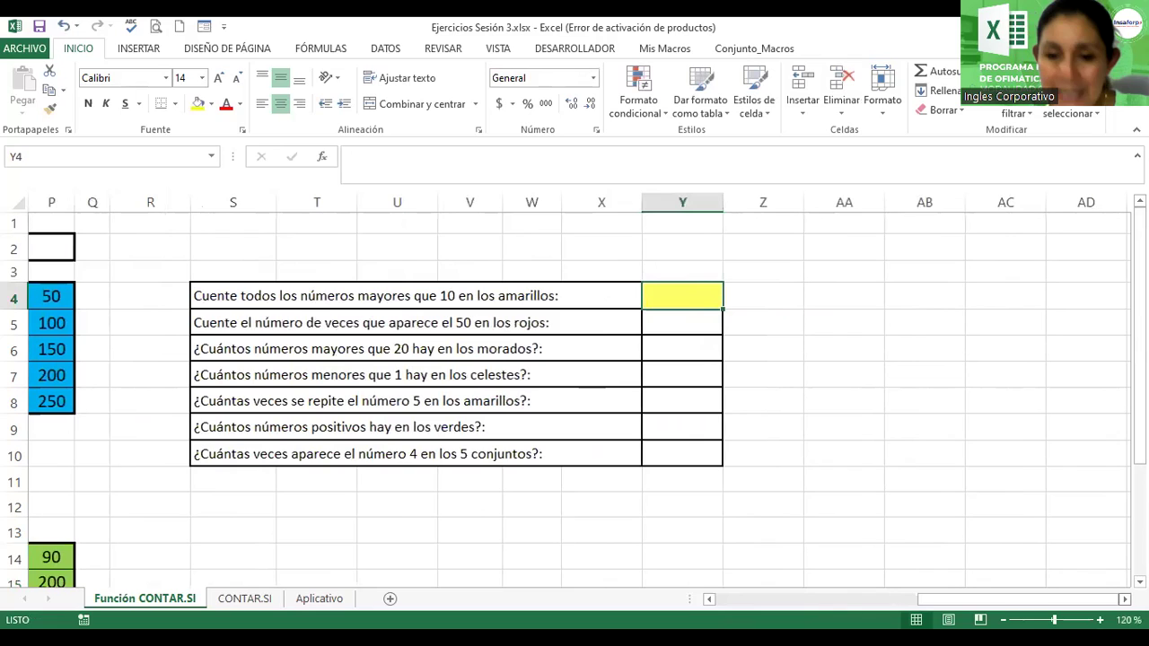
{"action": "type", "text": "="}
{"action": "left_click", "coordinate": [322, 157]}
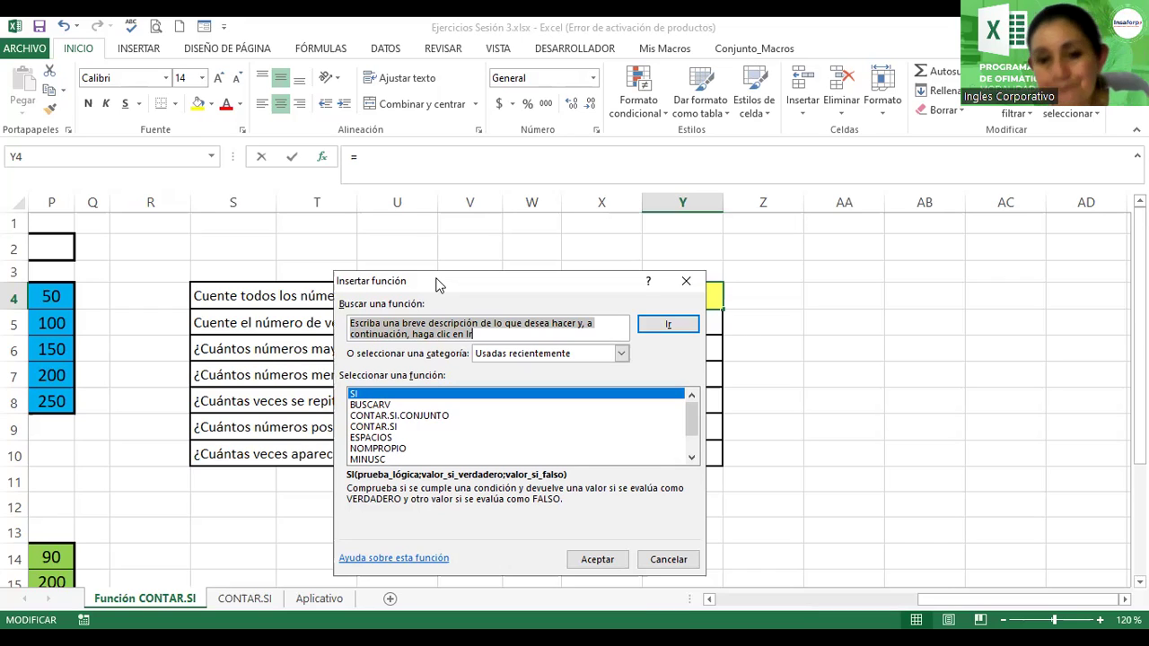
- Search for contar.si and insert CONTAR.SI into Y4's formula
{"action": "type", "text": "contar.si"}
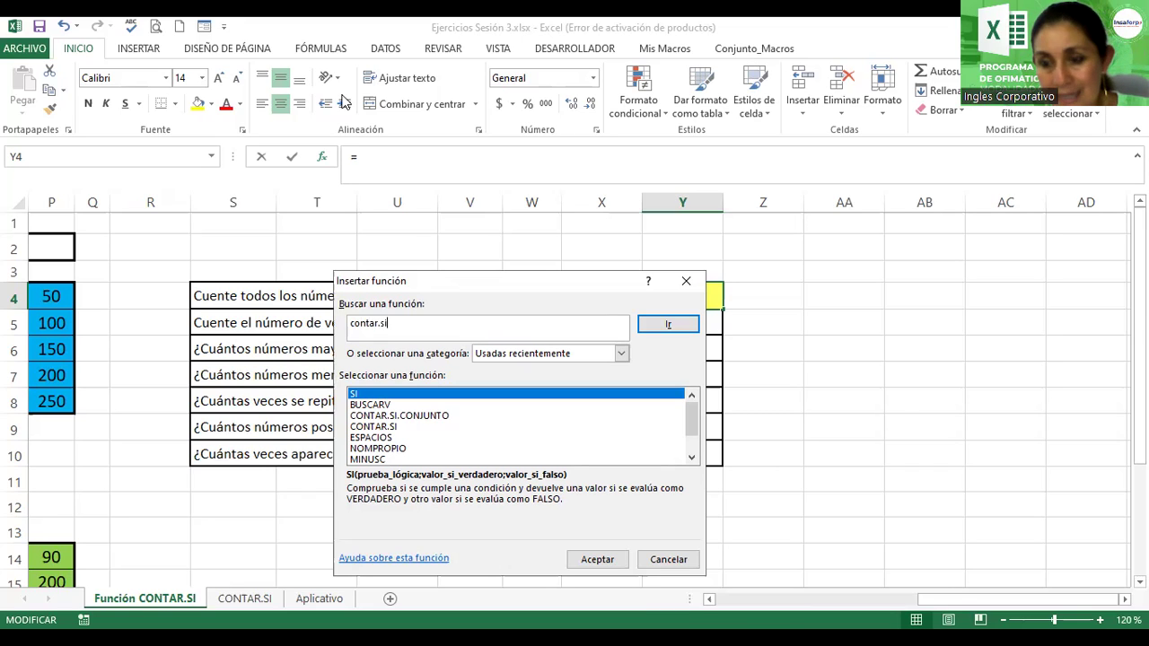
{"action": "key", "text": "Return"}
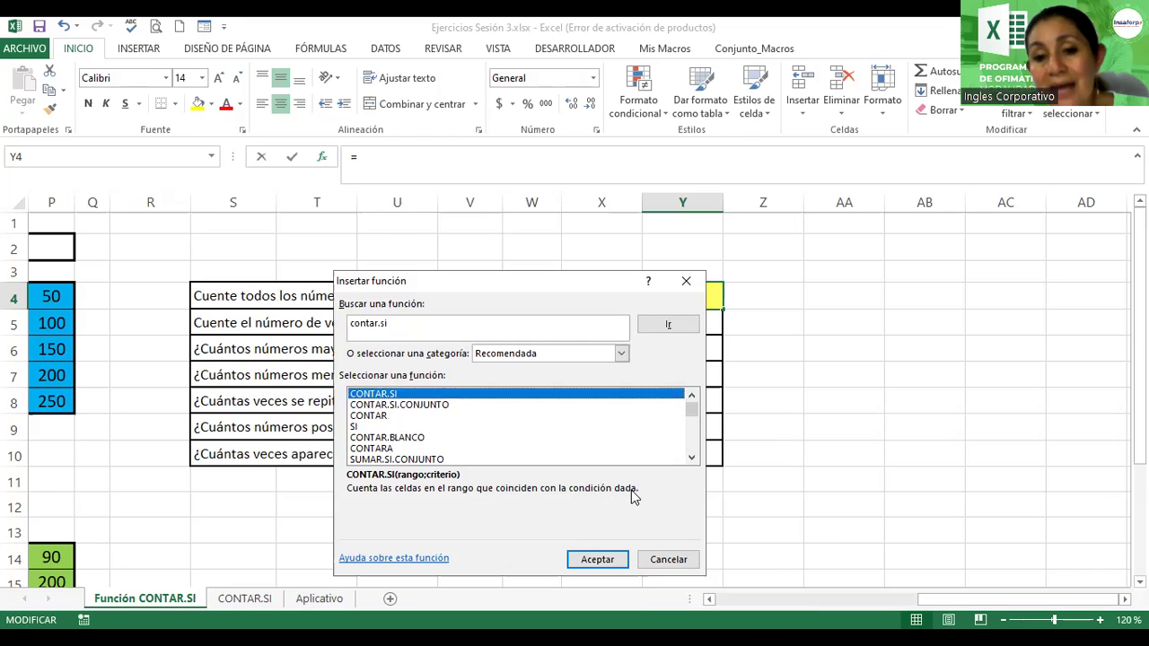
{"action": "key", "text": "Tab"}
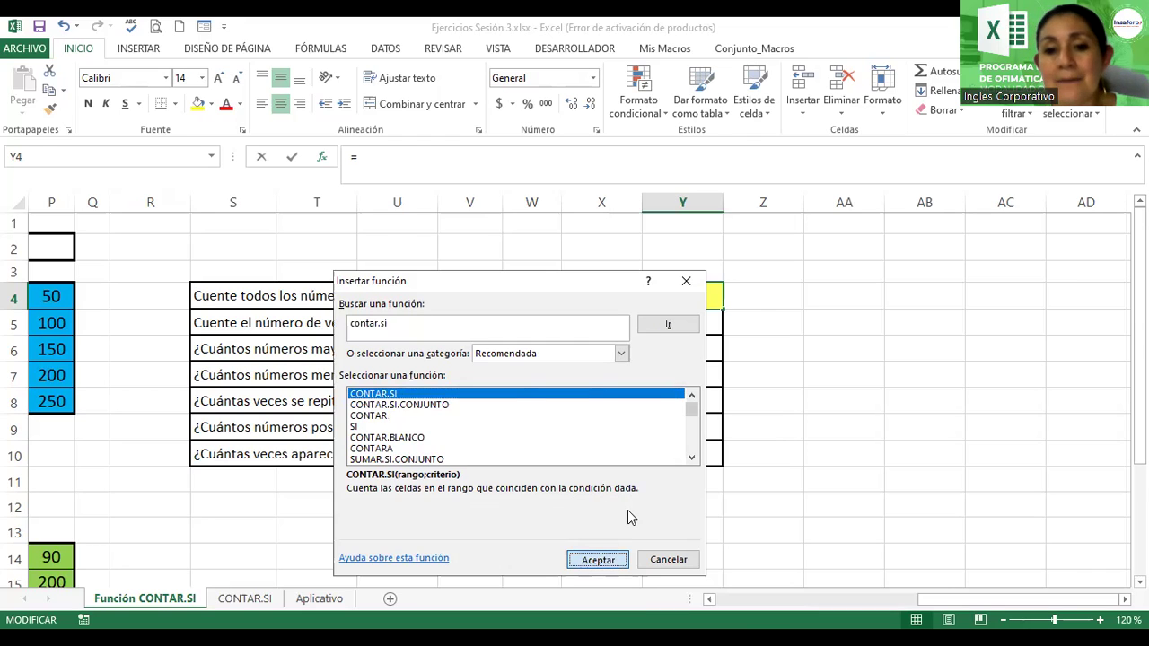
{"action": "key", "text": "Return"}
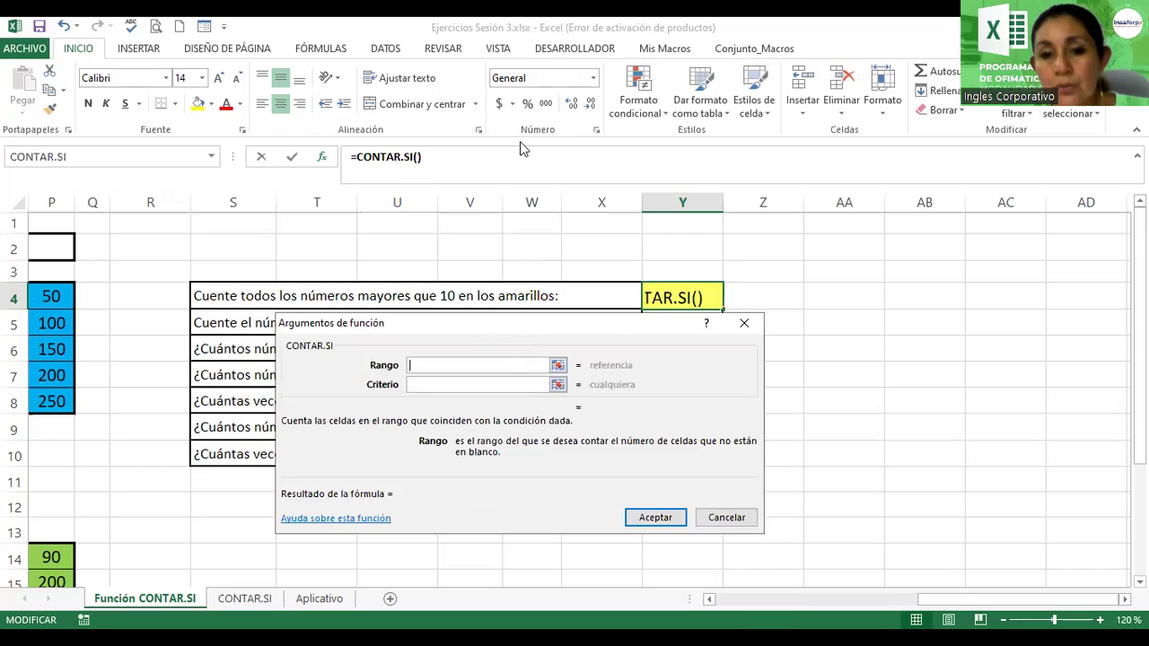
- Move the arguments window aside, clear the stray W1 reference and enter amarillo as Rango
{"action": "left_click", "coordinate": [533, 224]}
{"action": "left_click_drag", "start_coordinate": [500, 273], "coordinate": [498, 127]}
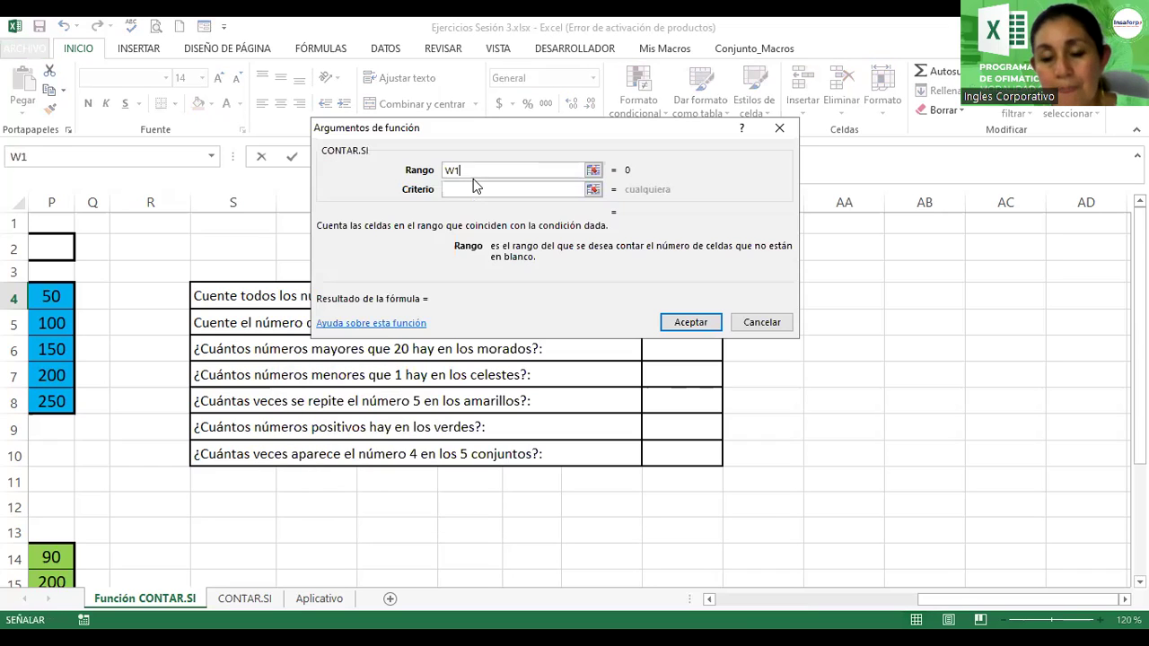
{"action": "key", "text": "BackSpace"}
{"action": "key", "text": "BackSpace"}
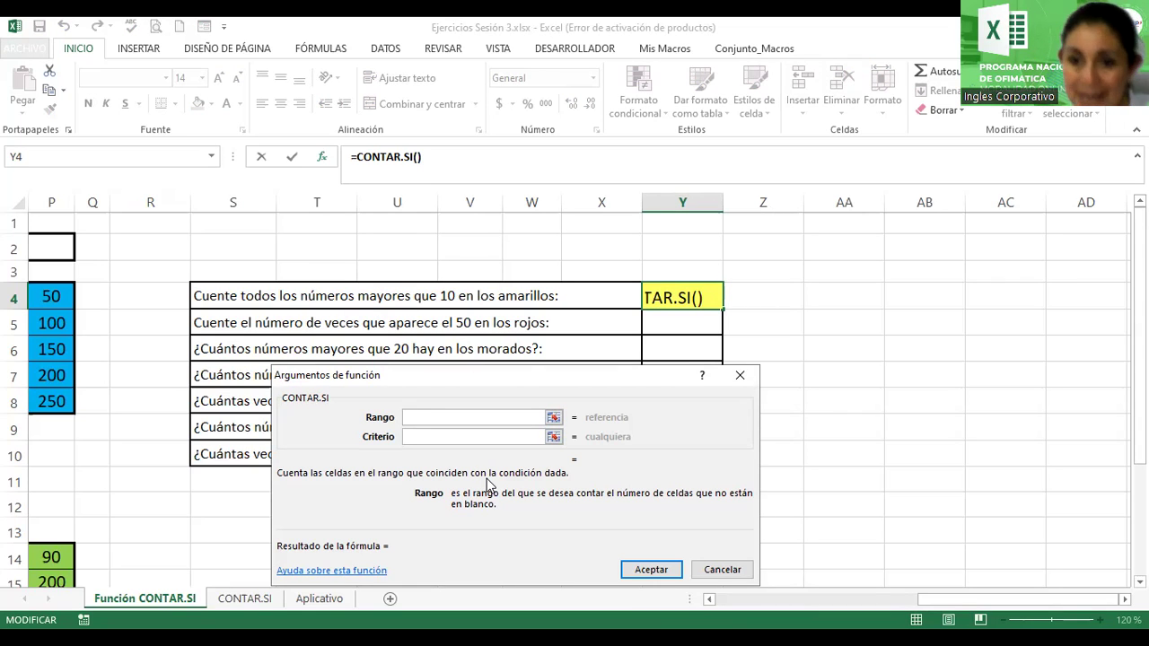
{"action": "type", "text": "amarillo"}
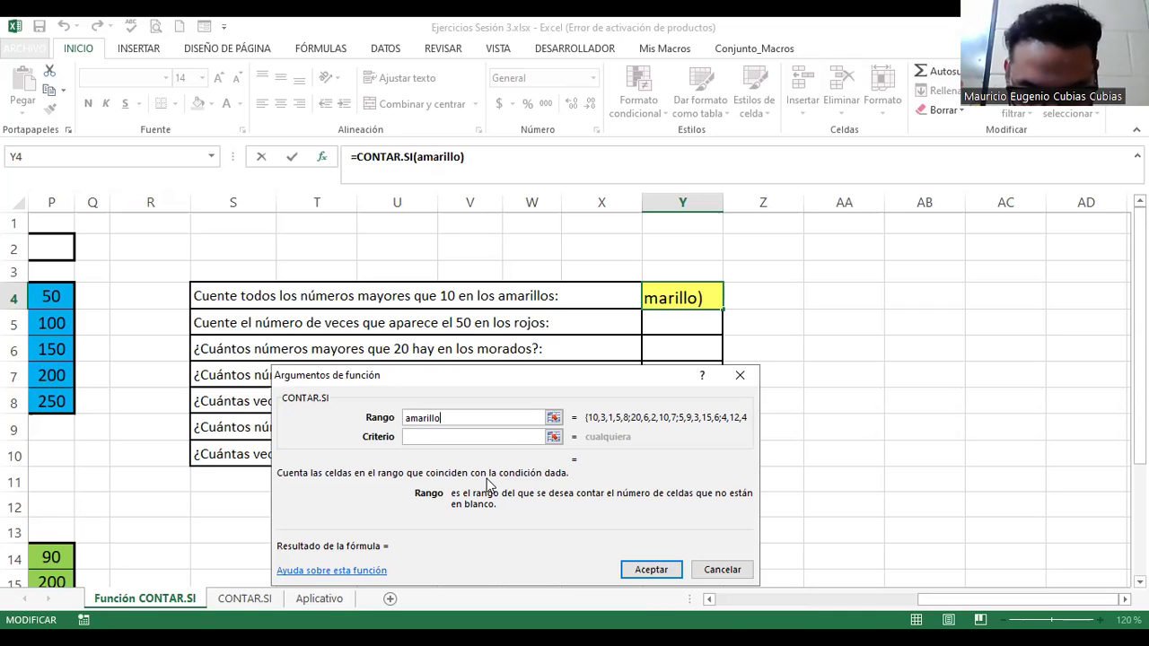
- Cancel the unfinished formula and bring Insertar función back up, moved out of the way
{"action": "key", "text": "Escape"}
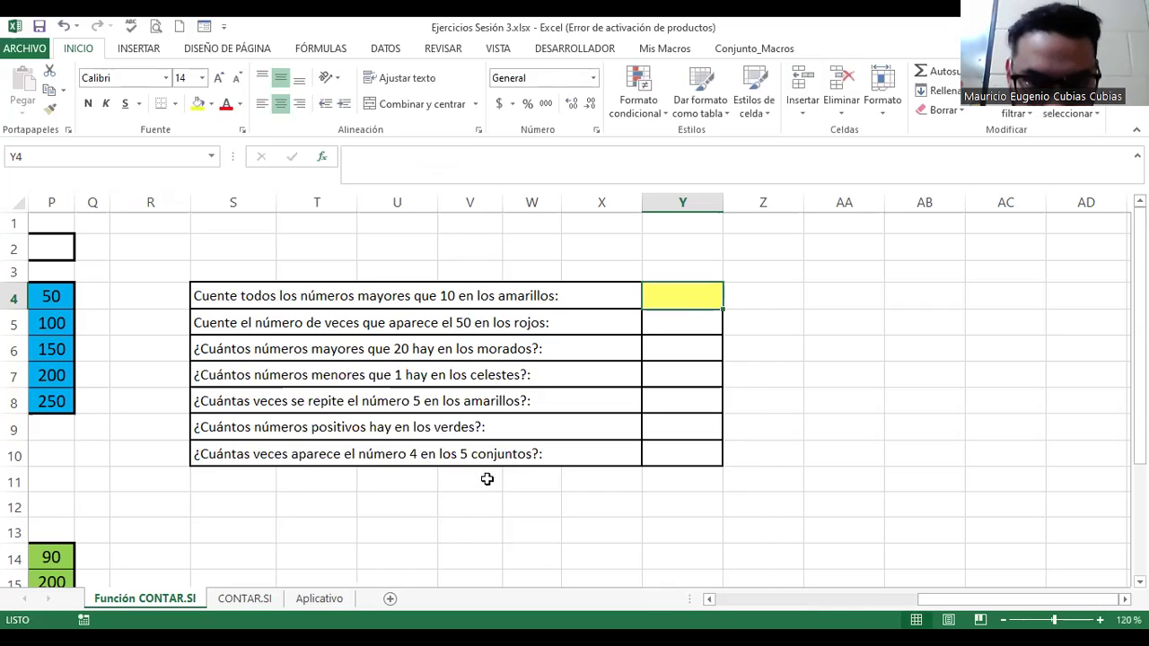
{"action": "left_click", "coordinate": [322, 158]}
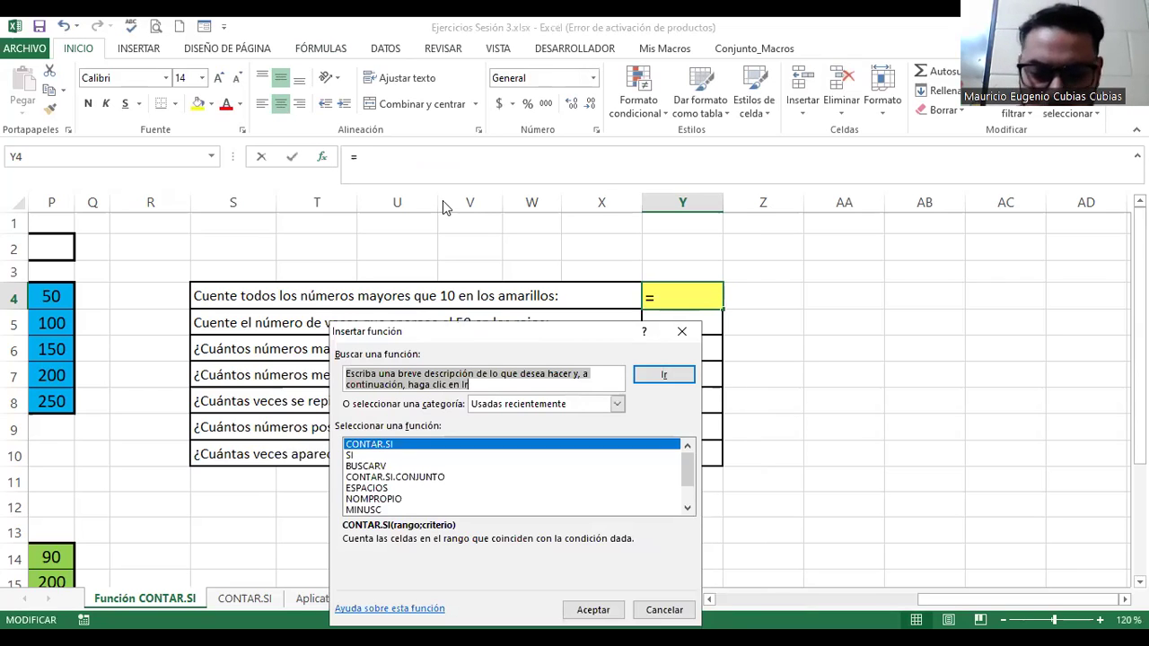
{"action": "left_click_drag", "start_coordinate": [453, 334], "coordinate": [433, 217]}
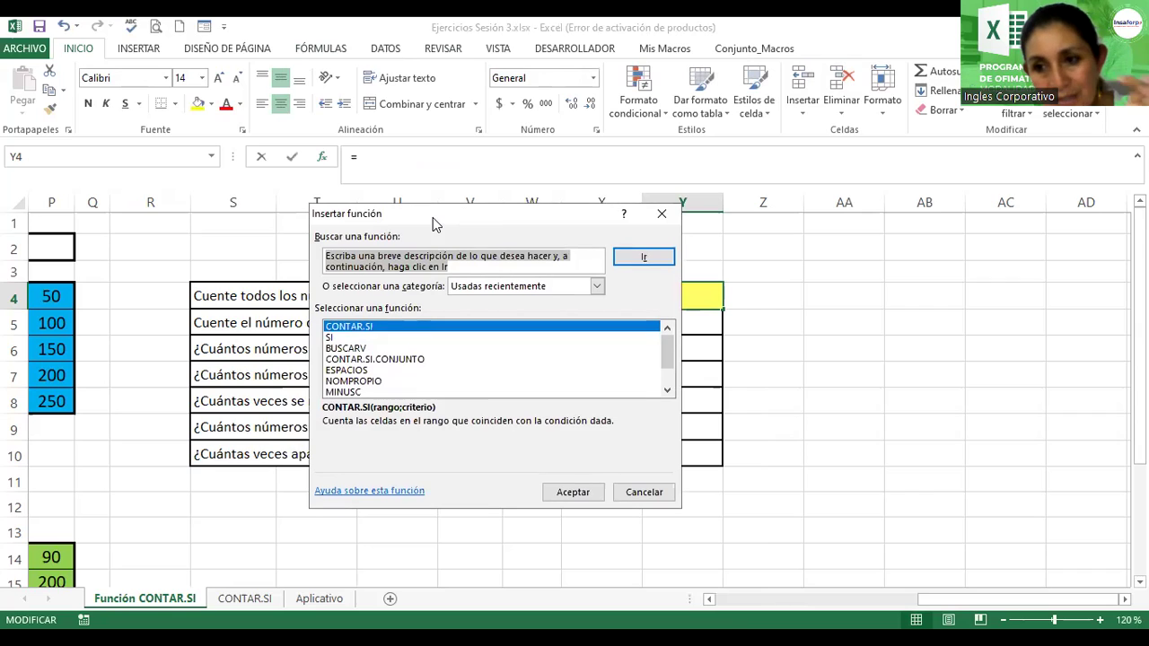
- Filter functions to the Estadísticas category and open CONTAR.SI's argument fields
{"action": "left_click", "coordinate": [592, 286]}
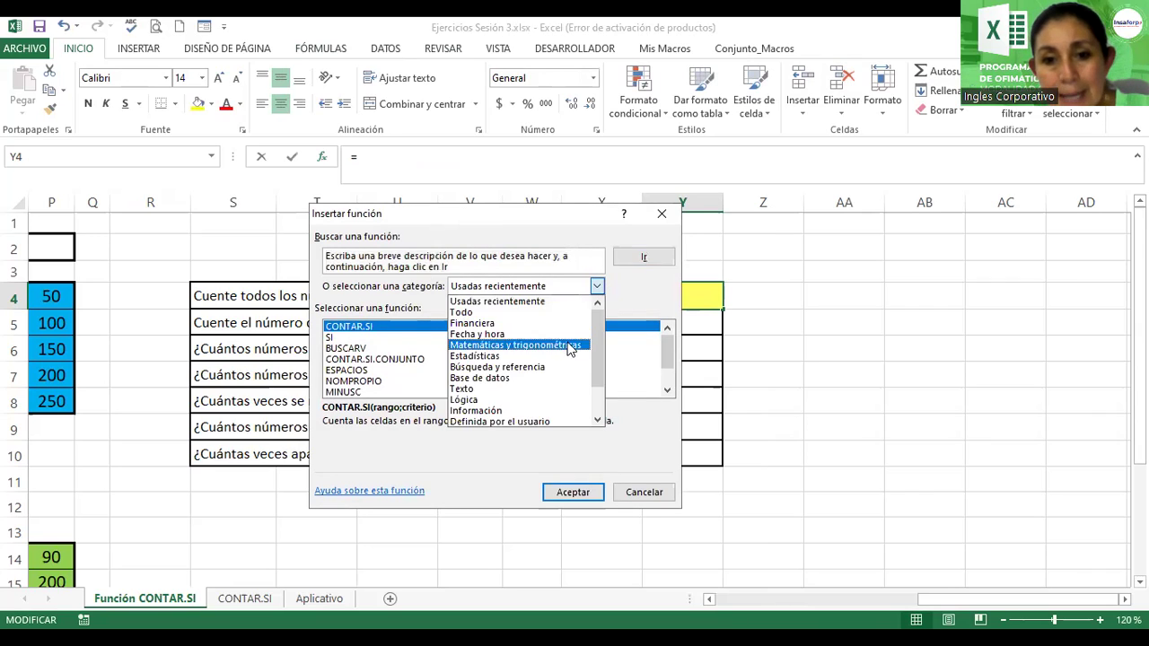
{"action": "mouse_move", "coordinate": [597, 332]}
{"action": "left_mouse_down"}
{"action": "mouse_move", "coordinate": [600, 362]}
{"action": "mouse_move", "coordinate": [597, 327]}
{"action": "left_mouse_up"}
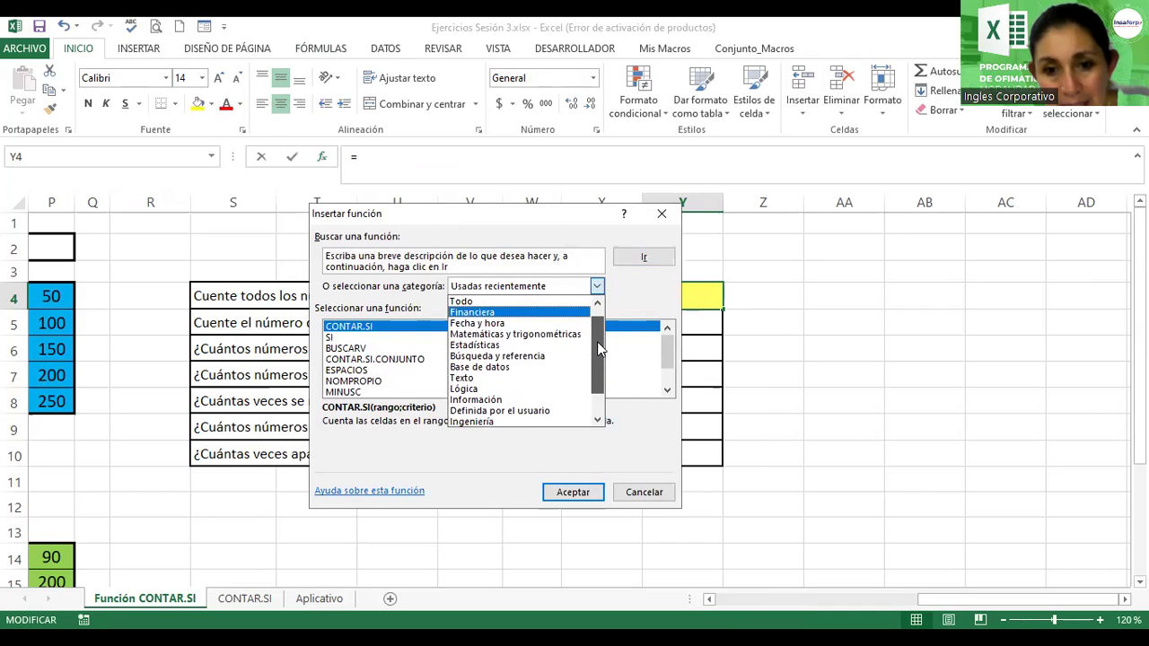
{"action": "left_click", "coordinate": [515, 348]}
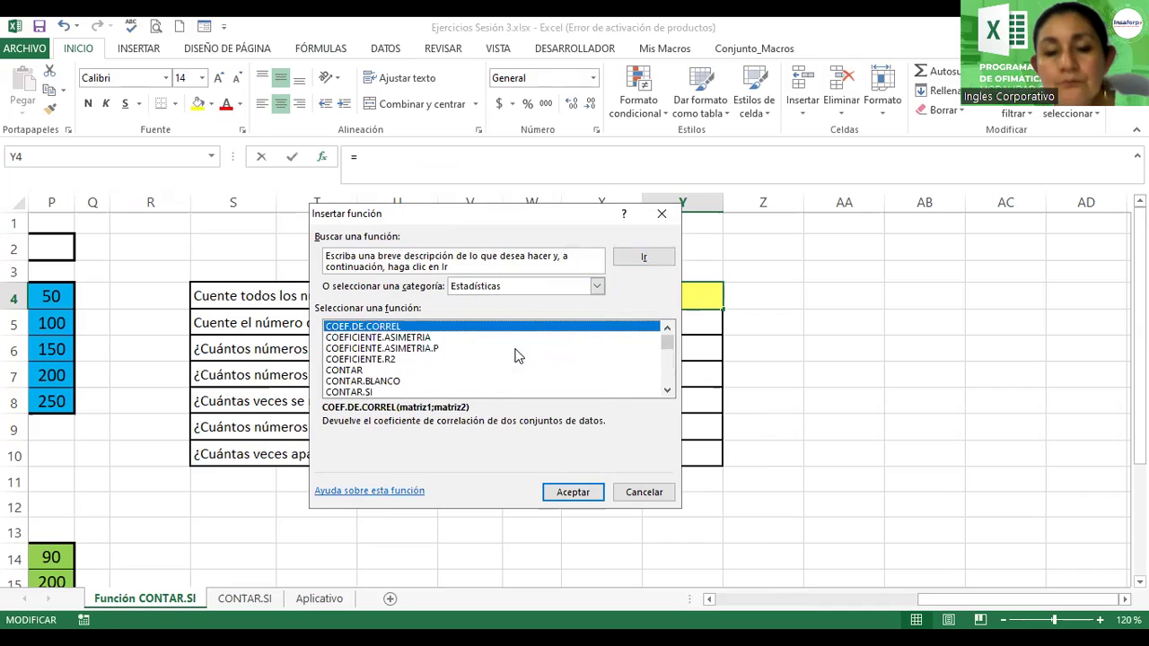
{"action": "left_click", "coordinate": [348, 392]}
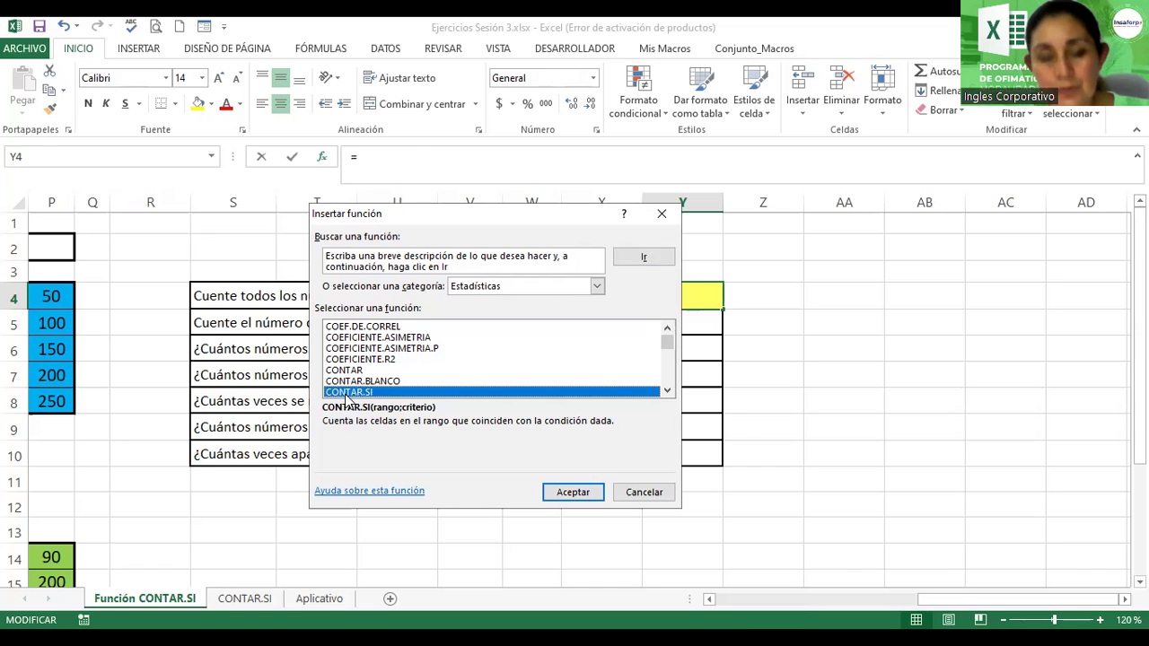
{"action": "double_click", "coordinate": [347, 396]}
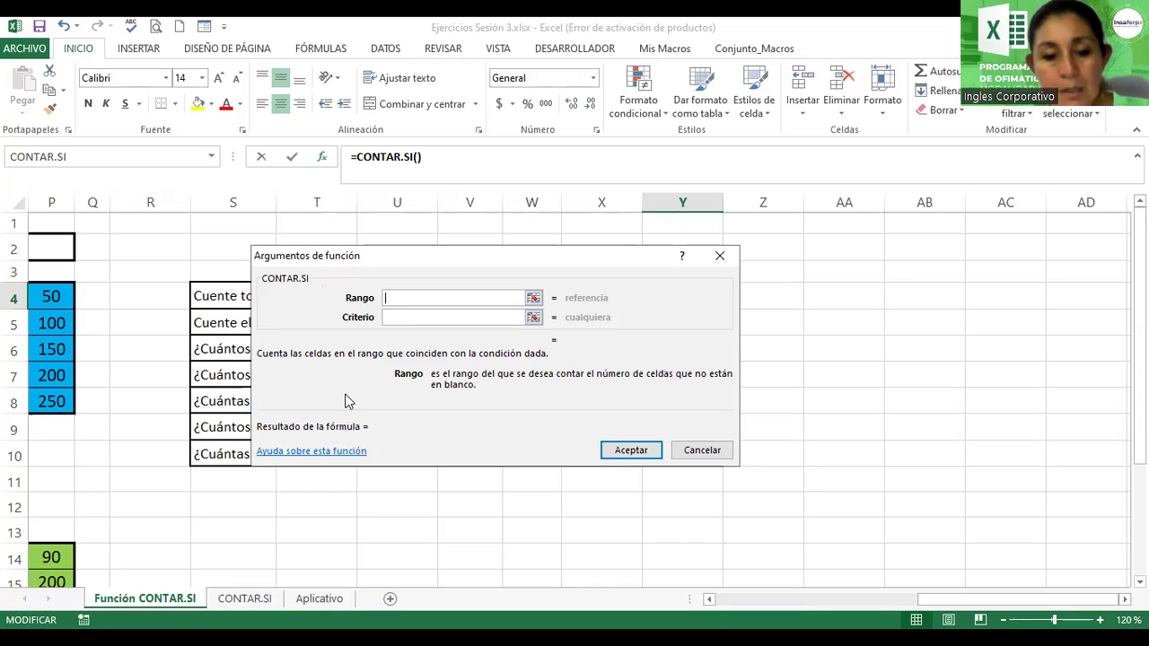
- Enter CONTAR.SI in Y4 with Rango amarillo and Criterio >10, giving 8
{"action": "type", "text": "amarillo"}
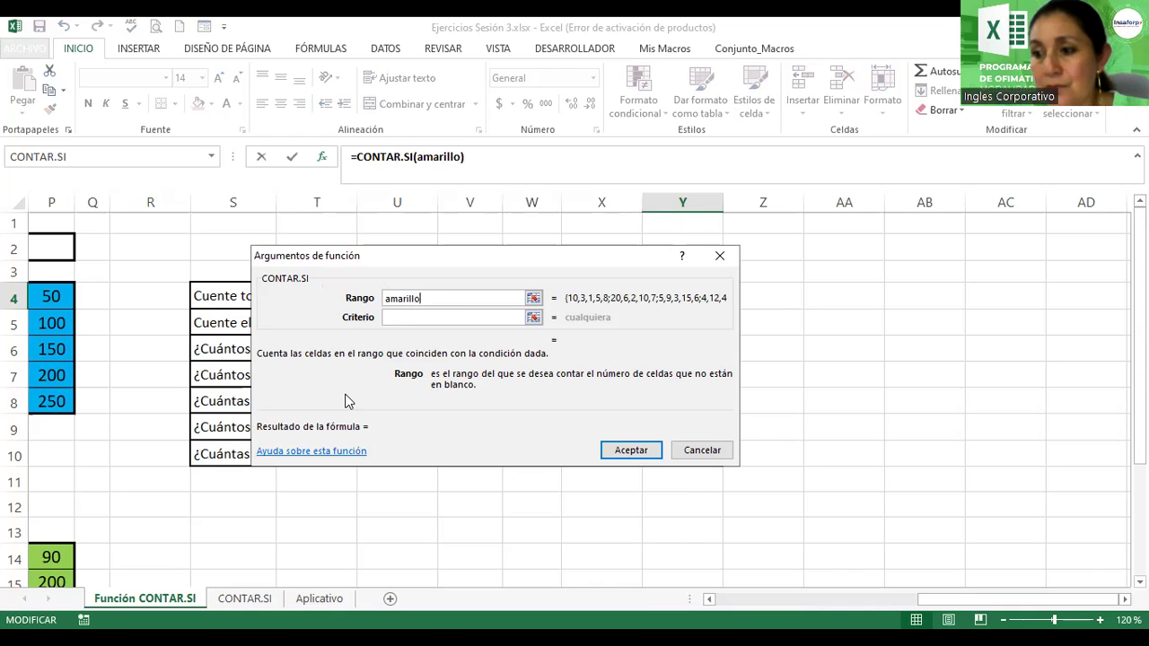
{"action": "left_click", "coordinate": [400, 319]}
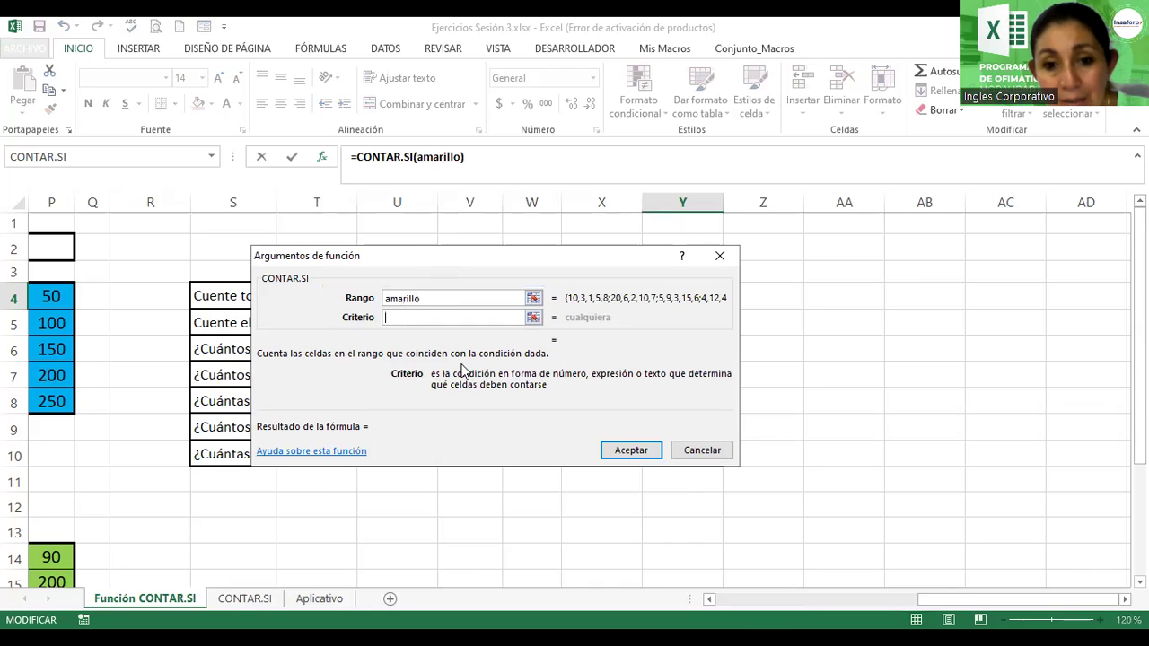
{"action": "left_click_drag", "start_coordinate": [462, 368], "coordinate": [480, 467]}
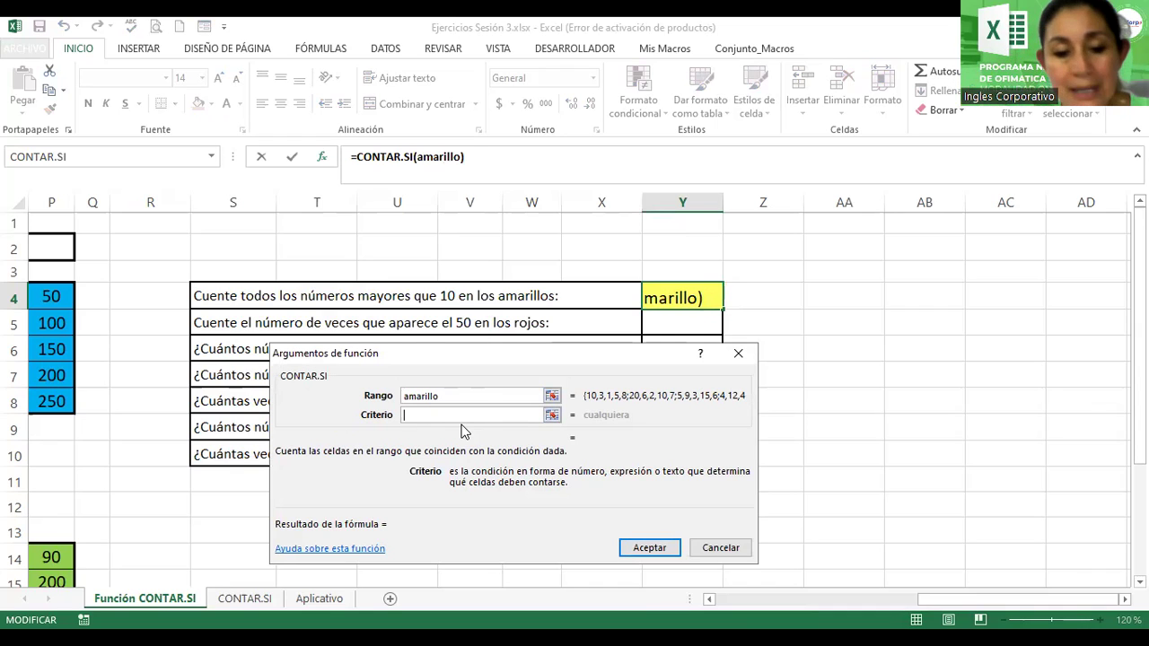
{"action": "type", "text": ">10"}
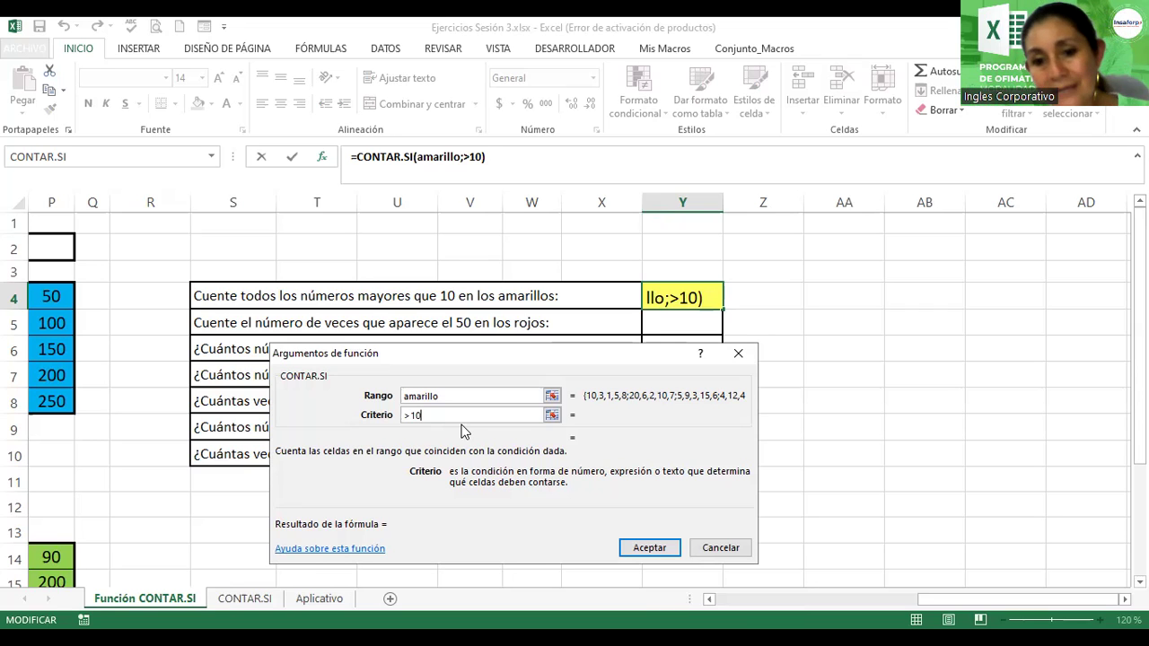
{"action": "left_click", "coordinate": [452, 394]}
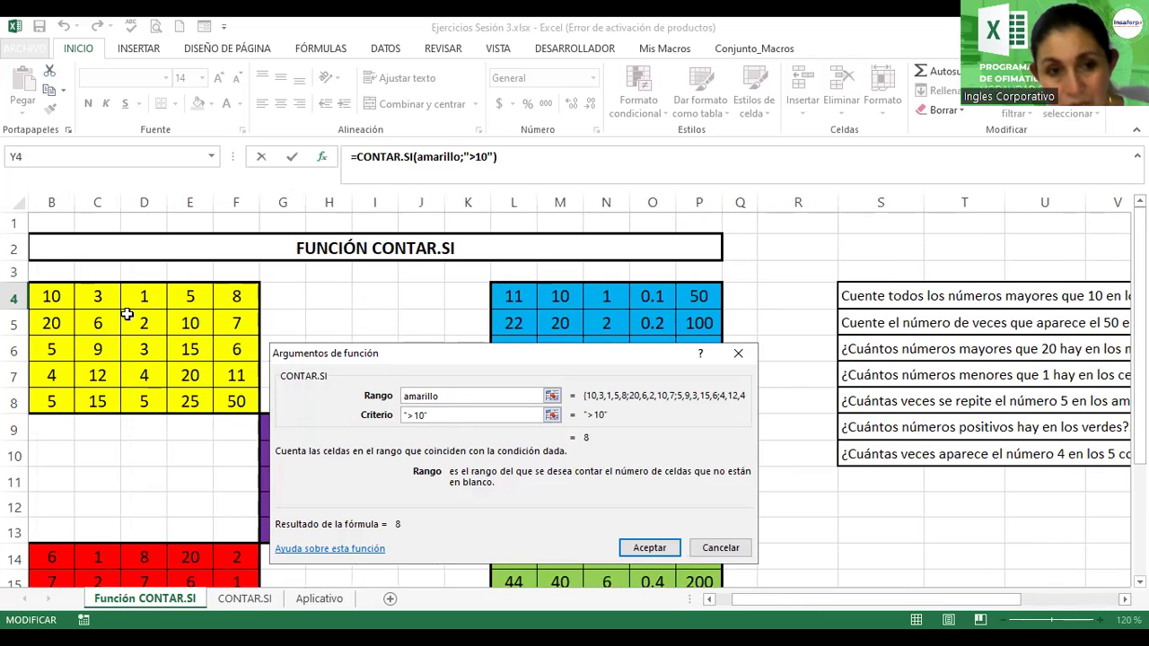
{"action": "left_click", "coordinate": [459, 415]}
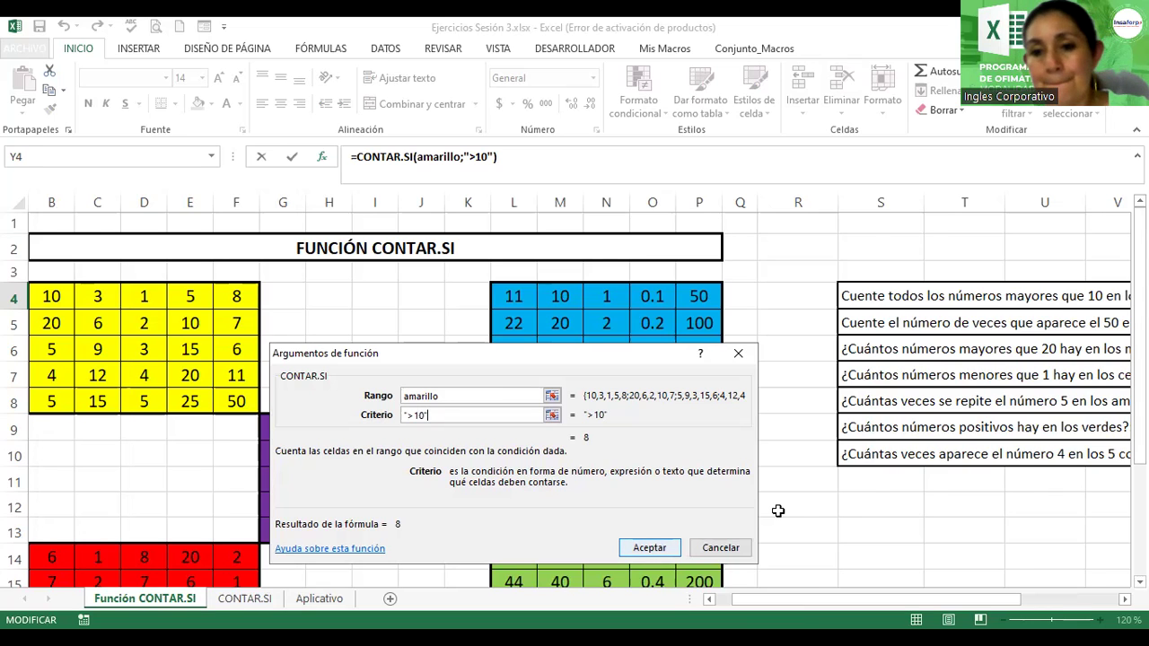
{"action": "key", "text": "Return"}
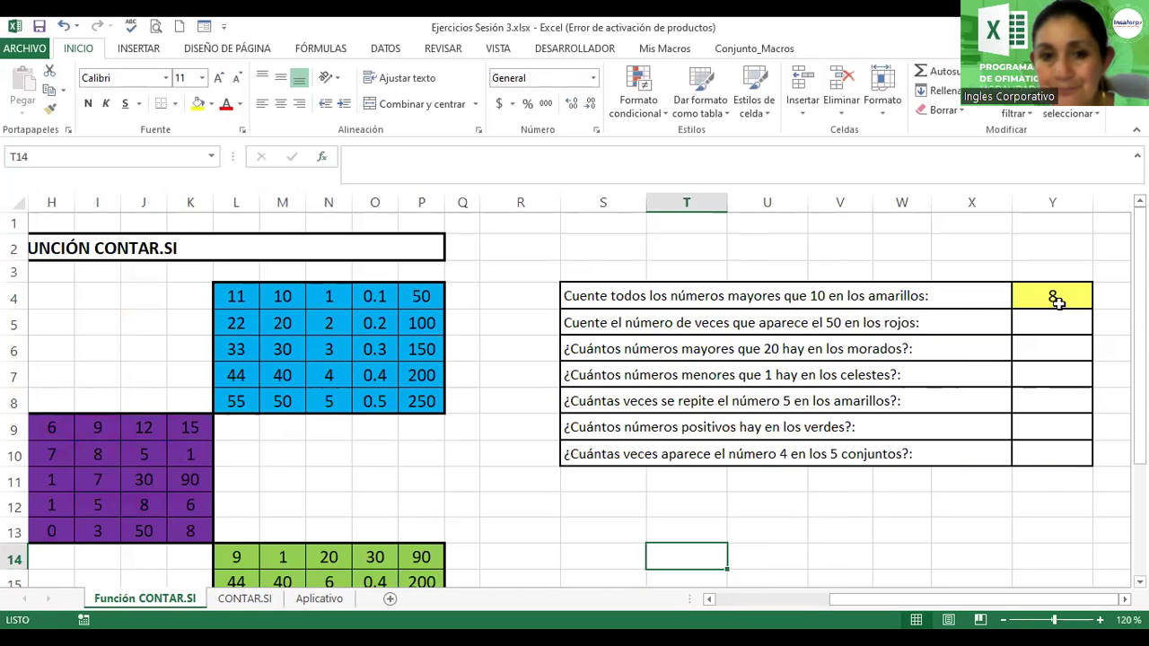
{"action": "left_click", "coordinate": [1057, 298]}
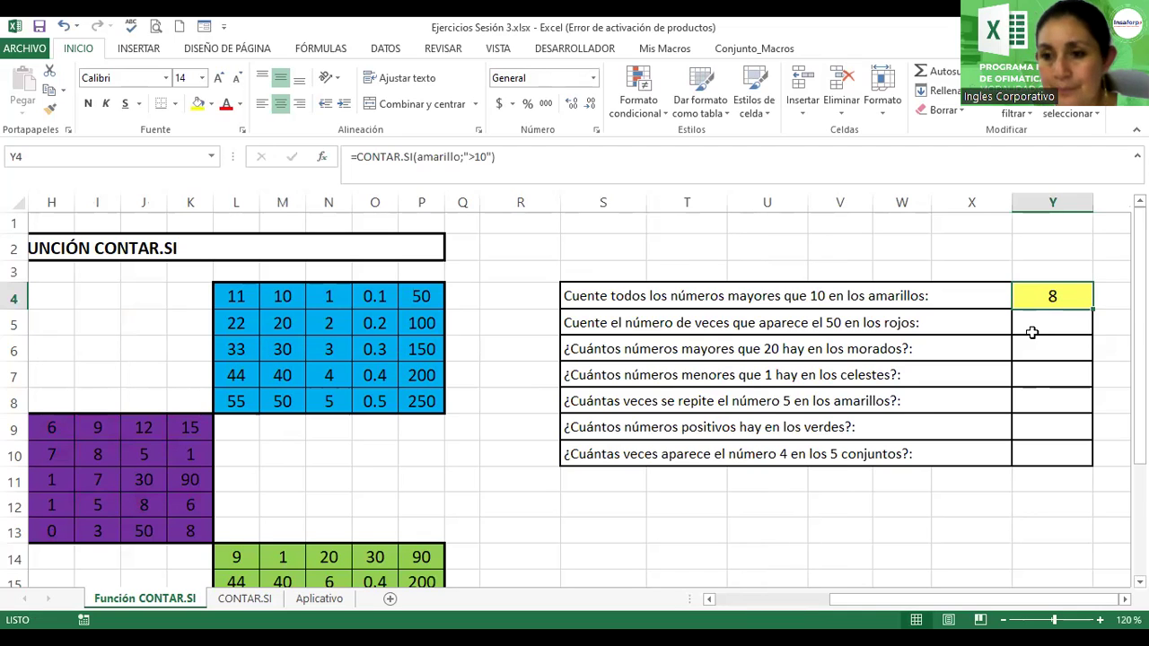
{"action": "left_click", "coordinate": [1035, 325]}
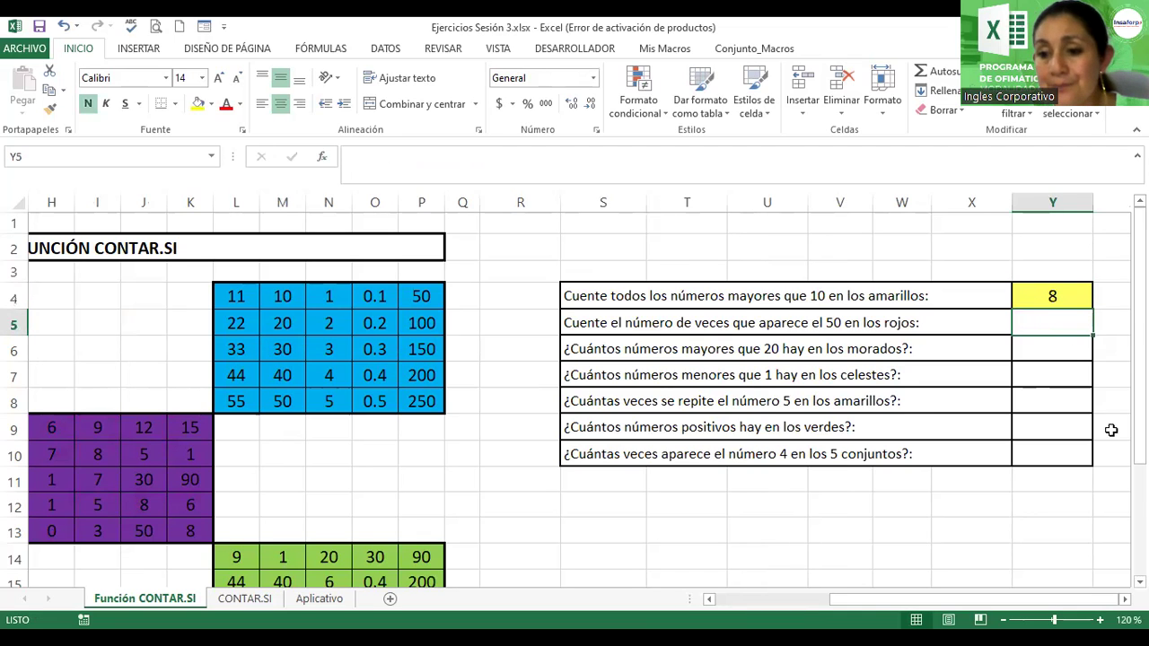
{"action": "left_click", "coordinate": [1124, 599]}
{"action": "left_click", "coordinate": [1124, 599]}
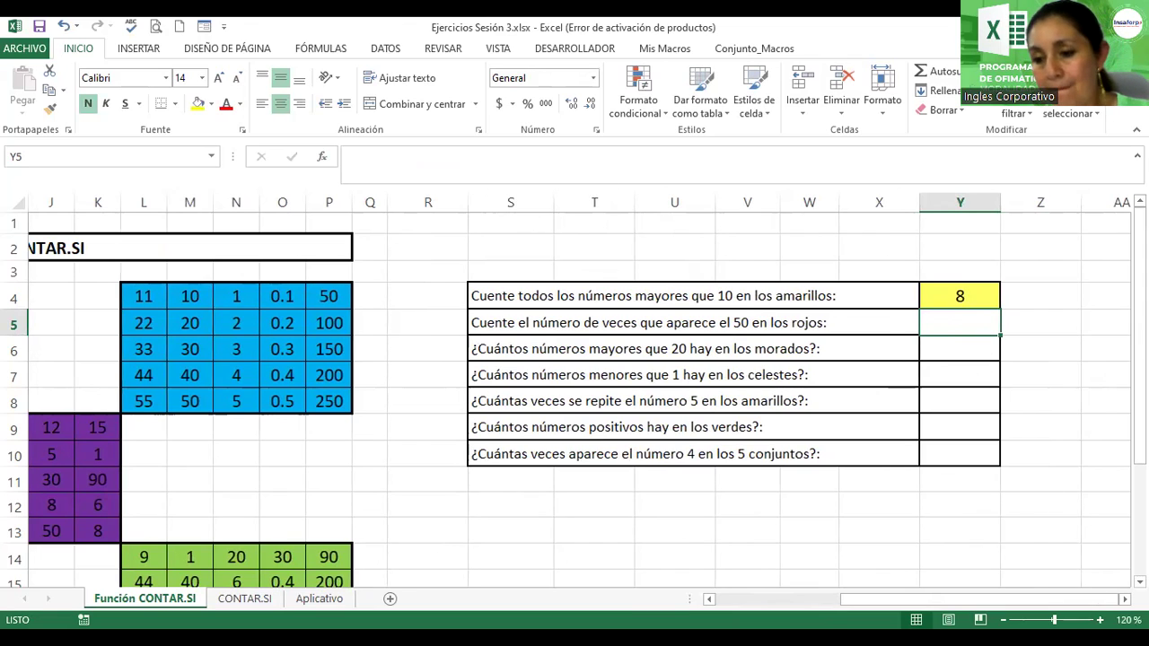
{"action": "left_click", "coordinate": [1125, 599]}
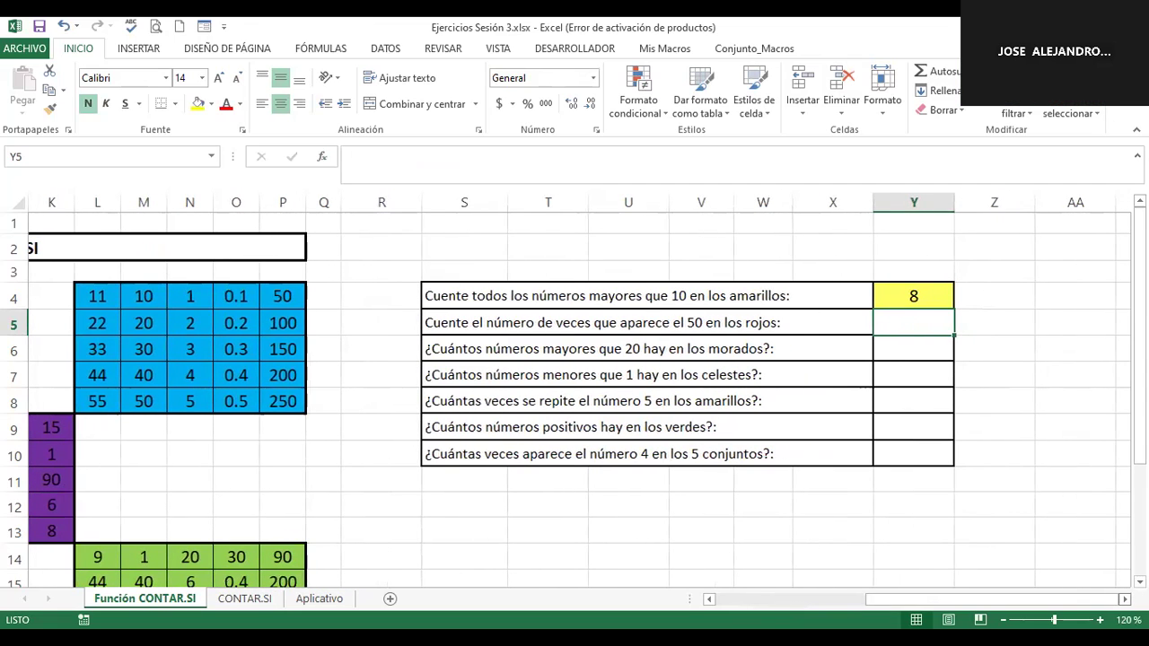
{"action": "double_click", "coordinate": [911, 296]}
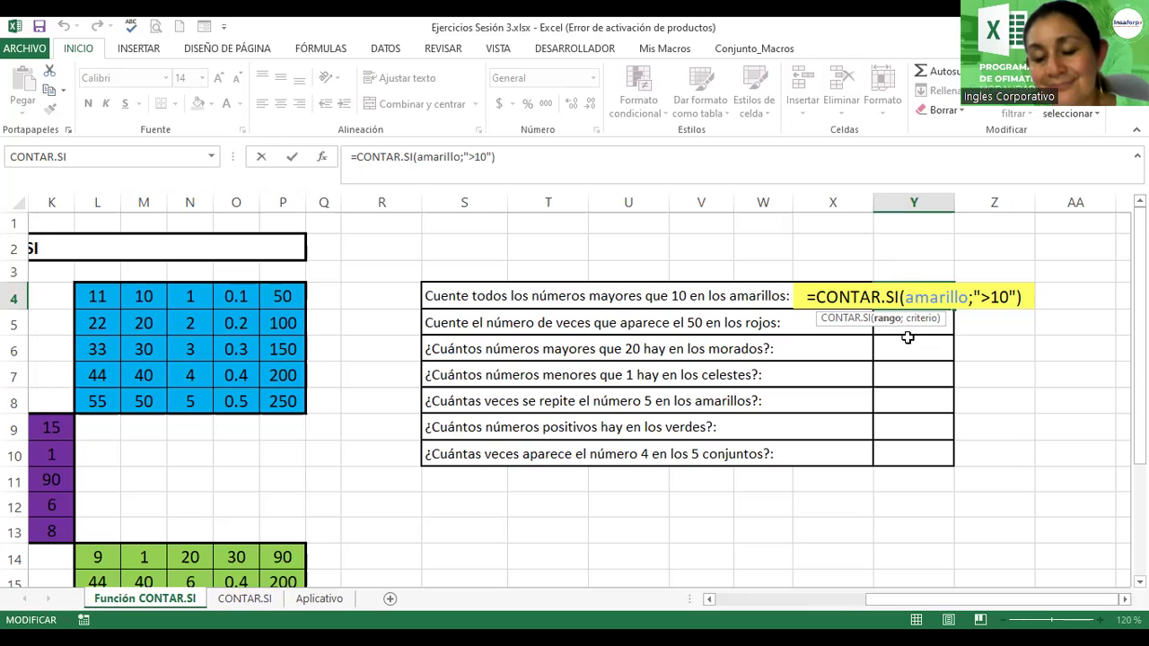
{"action": "key", "text": "Return"}
{"action": "mouse_move", "coordinate": [968, 600]}
{"action": "left_mouse_down"}
{"action": "mouse_move", "coordinate": [835, 611]}
{"action": "mouse_move", "coordinate": [947, 617]}
{"action": "left_mouse_up"}
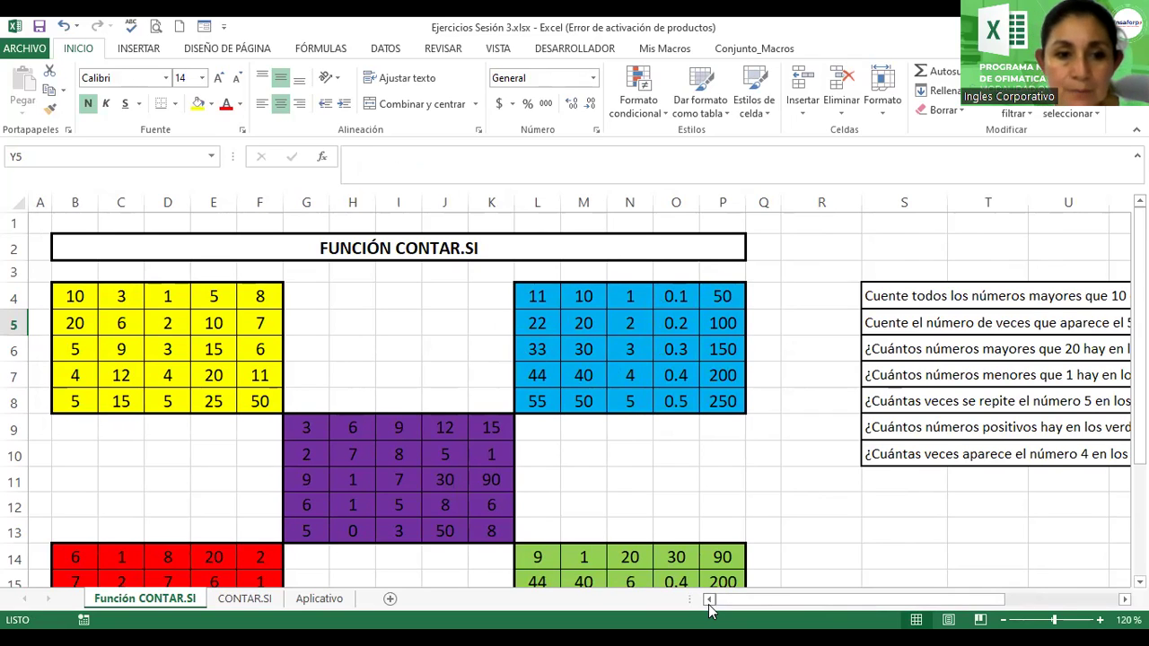
{"action": "left_click", "coordinate": [75, 296]}
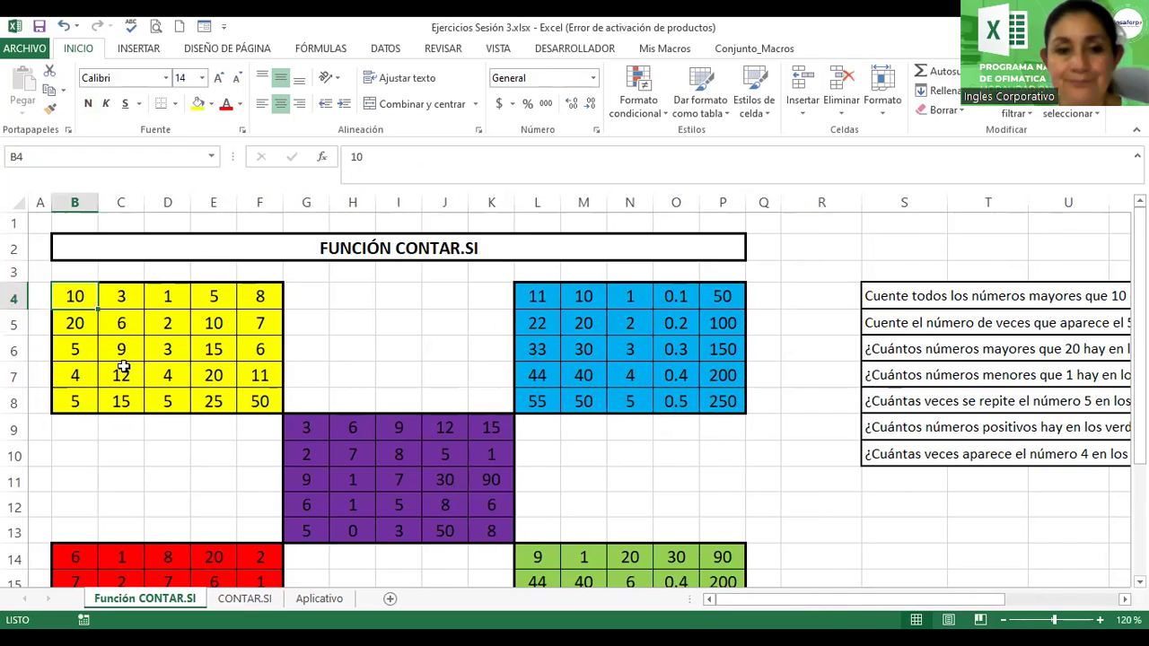
{"action": "key", "text": "Right"}
{"action": "key", "text": "Right"}
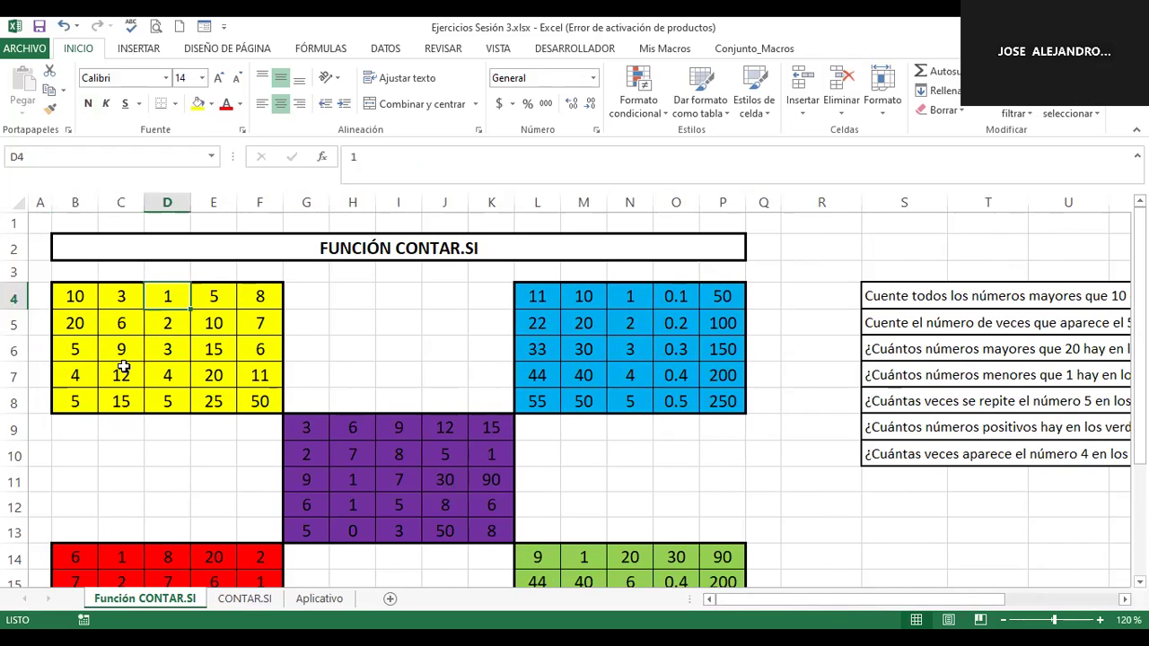
{"action": "key", "text": "Right"}
{"action": "key", "text": "Down"}
{"action": "key", "text": "Left"}
{"action": "key", "text": "Left"}
{"action": "key", "text": "Left"}
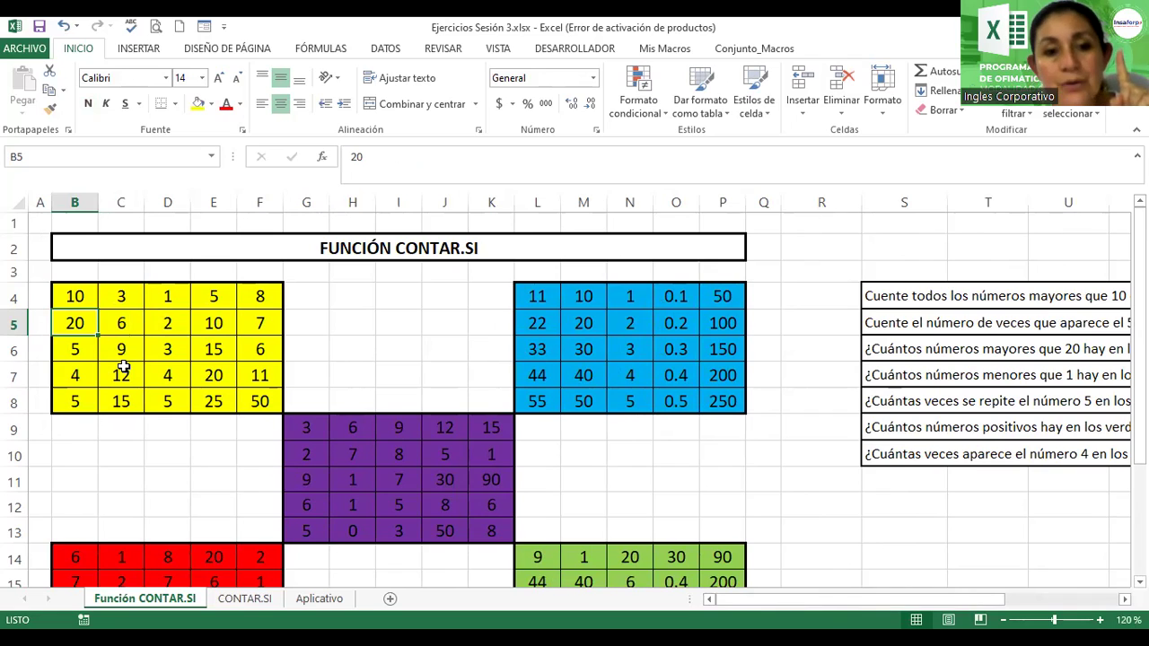
{"action": "key", "text": "Right"}
{"action": "key", "text": "Right"}
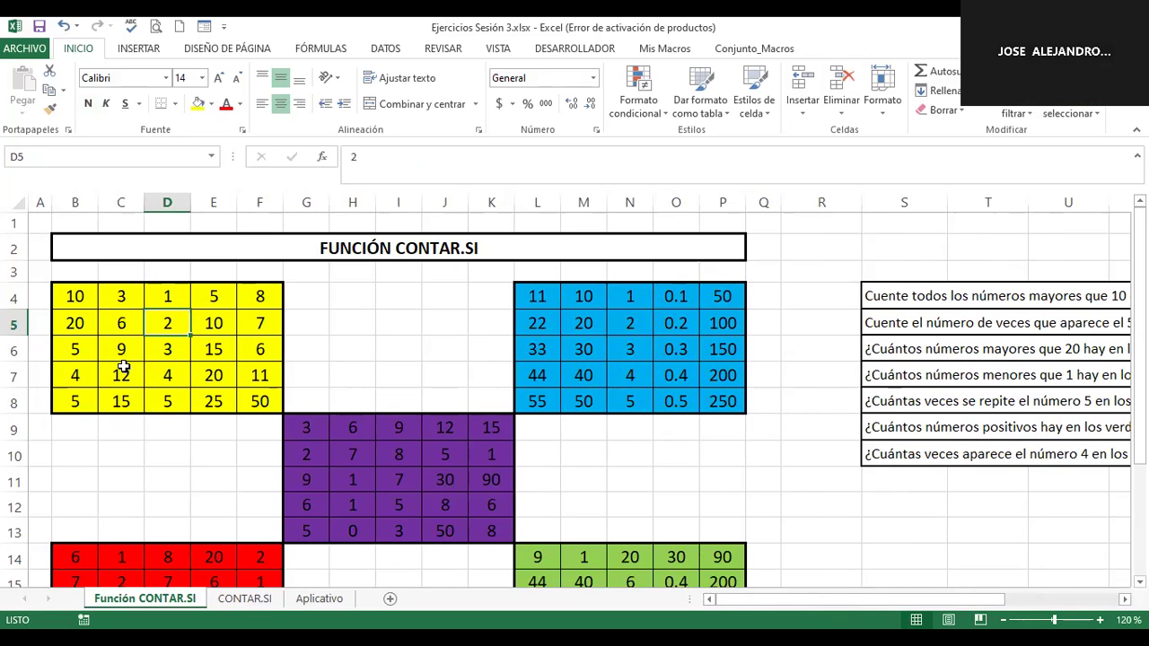
{"action": "key", "text": "Right"}
{"action": "key", "text": "Right"}
{"action": "key", "text": "Right"}
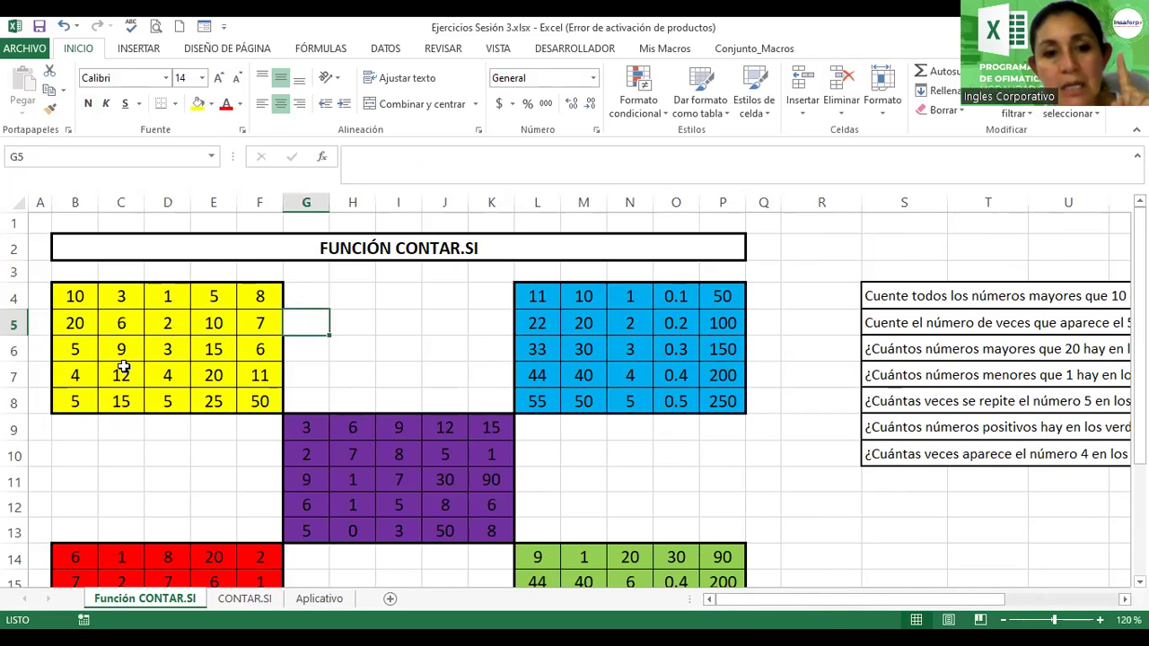
{"action": "key", "text": "Left"}
{"action": "key", "text": "Left"}
{"action": "key", "text": "Down"}
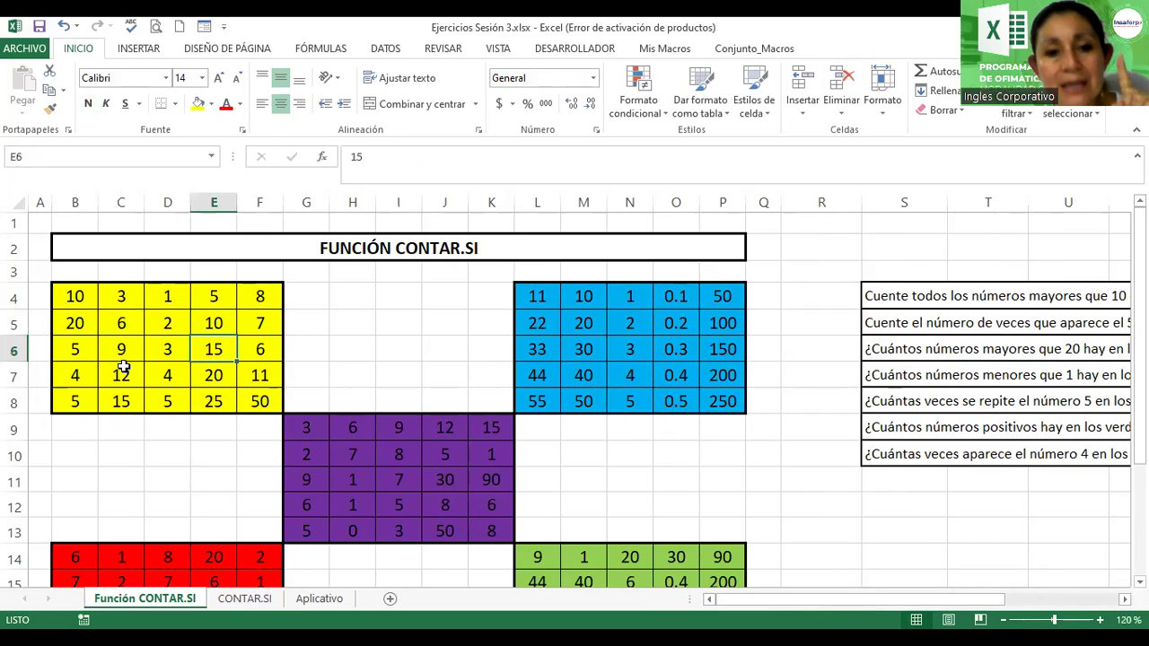
{"action": "key", "text": "Right"}
{"action": "key", "text": "Down"}
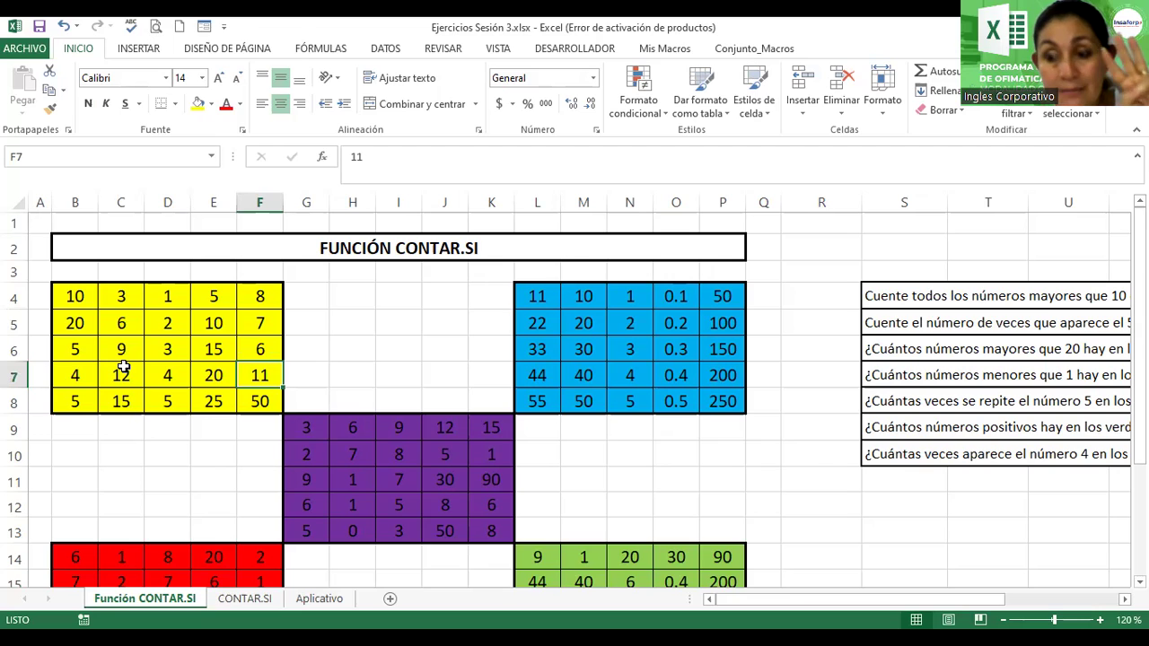
{"action": "key", "text": "Left"}
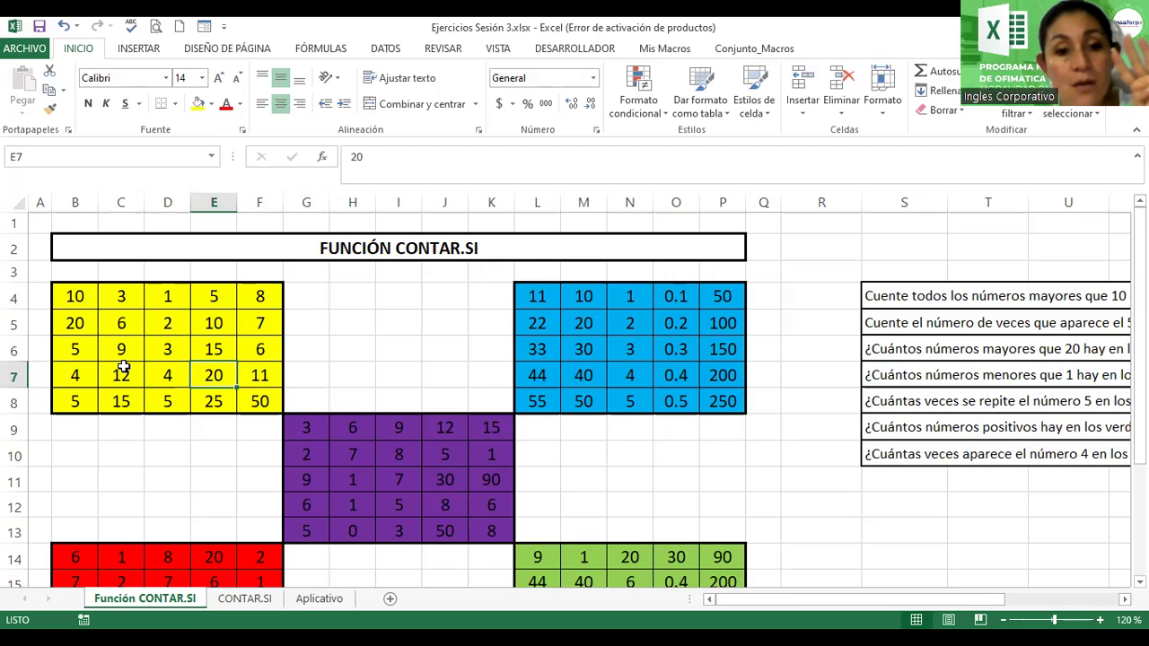
{"action": "key", "text": "Left"}
{"action": "key", "text": "Left"}
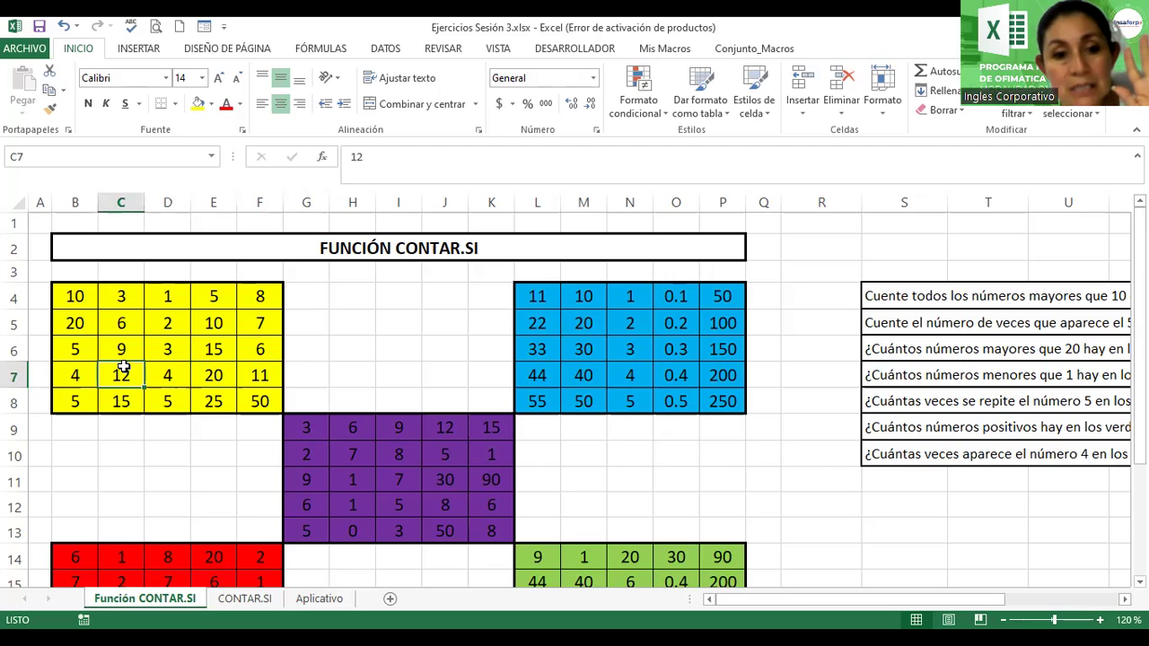
{"action": "key", "text": "Down"}
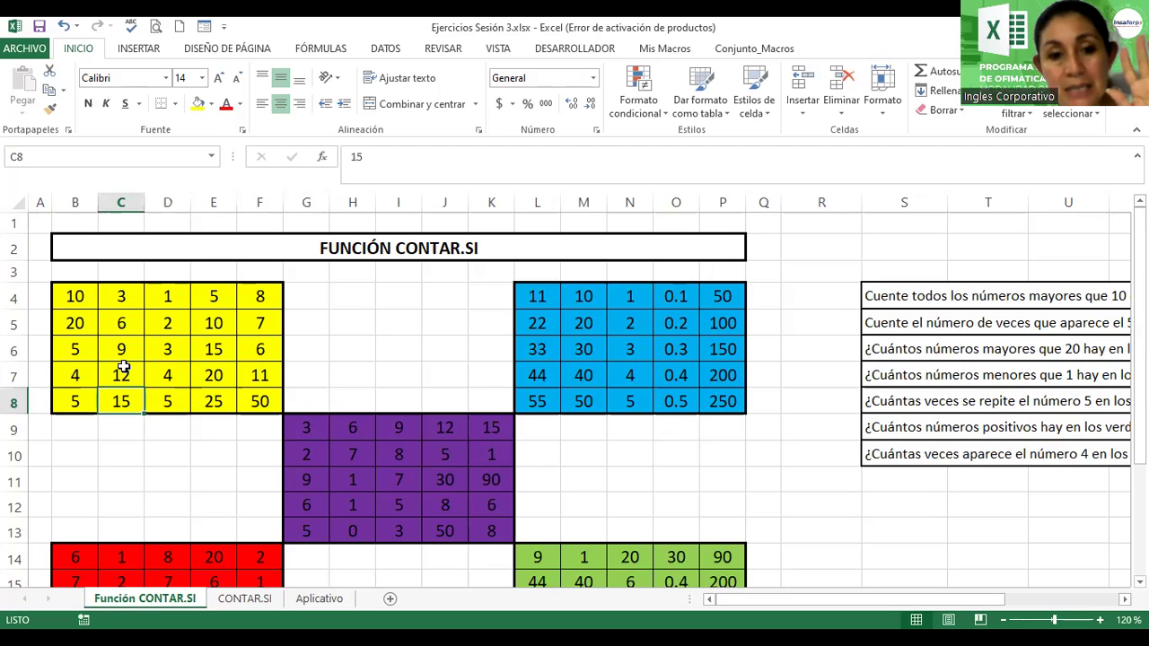
{"action": "key", "text": "Right"}
{"action": "key", "text": "Right"}
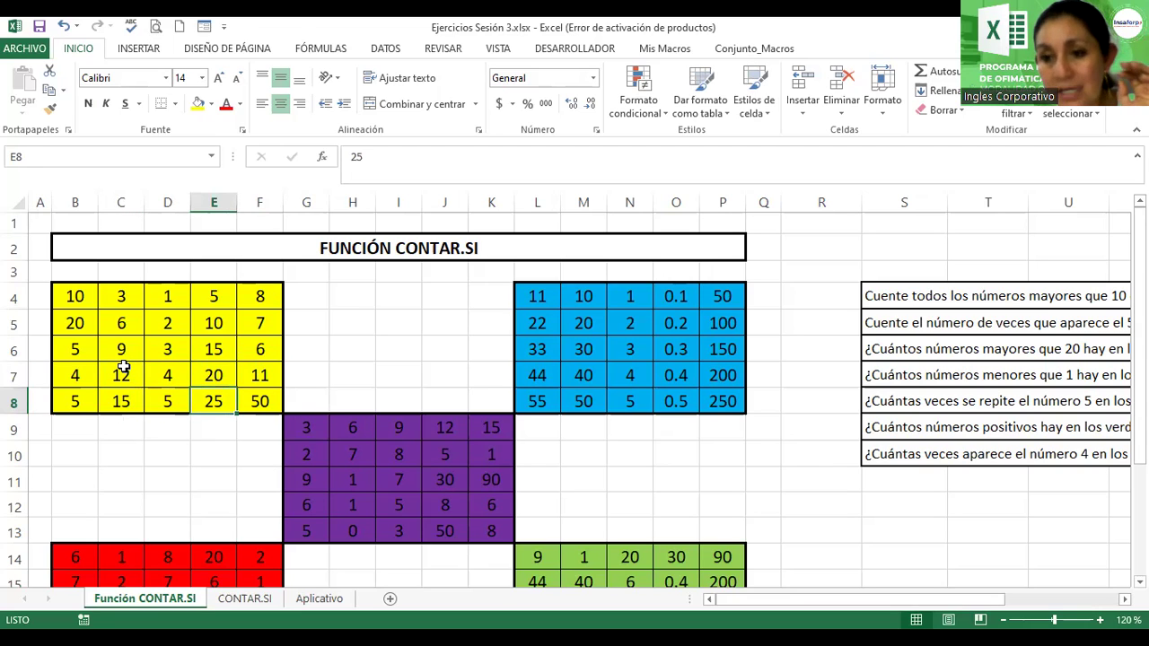
{"action": "key", "text": "Right"}
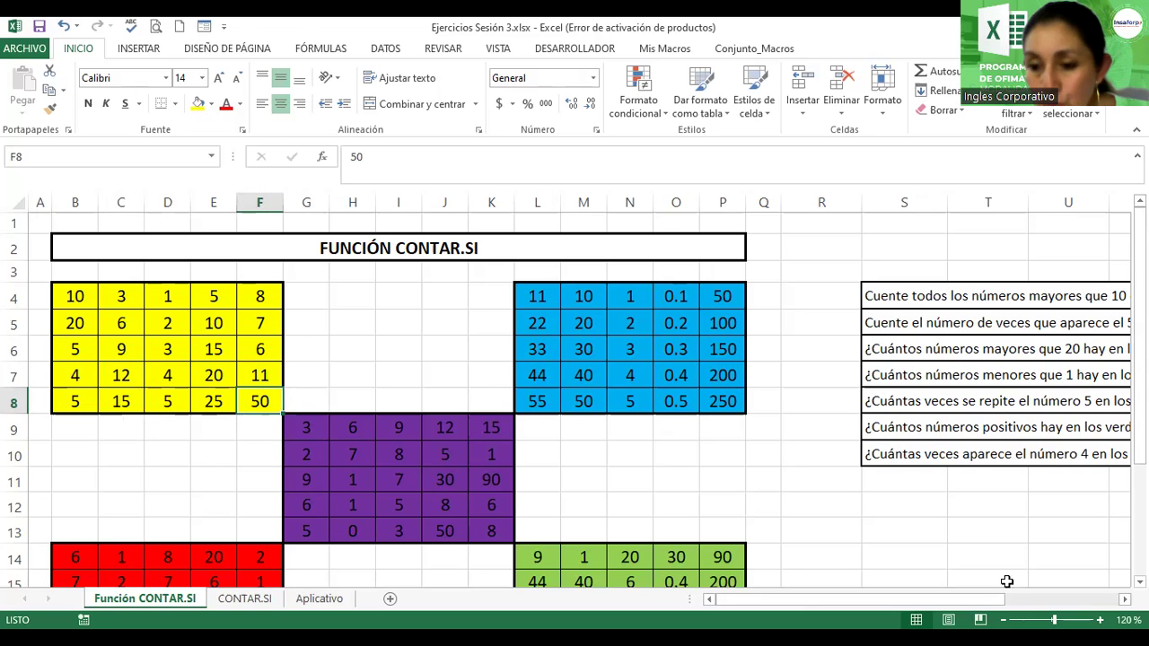
{"action": "left_click", "coordinate": [1125, 599]}
{"action": "scroll", "coordinate": [943, 341], "scroll_direction": "right", "scroll_amount": 7}
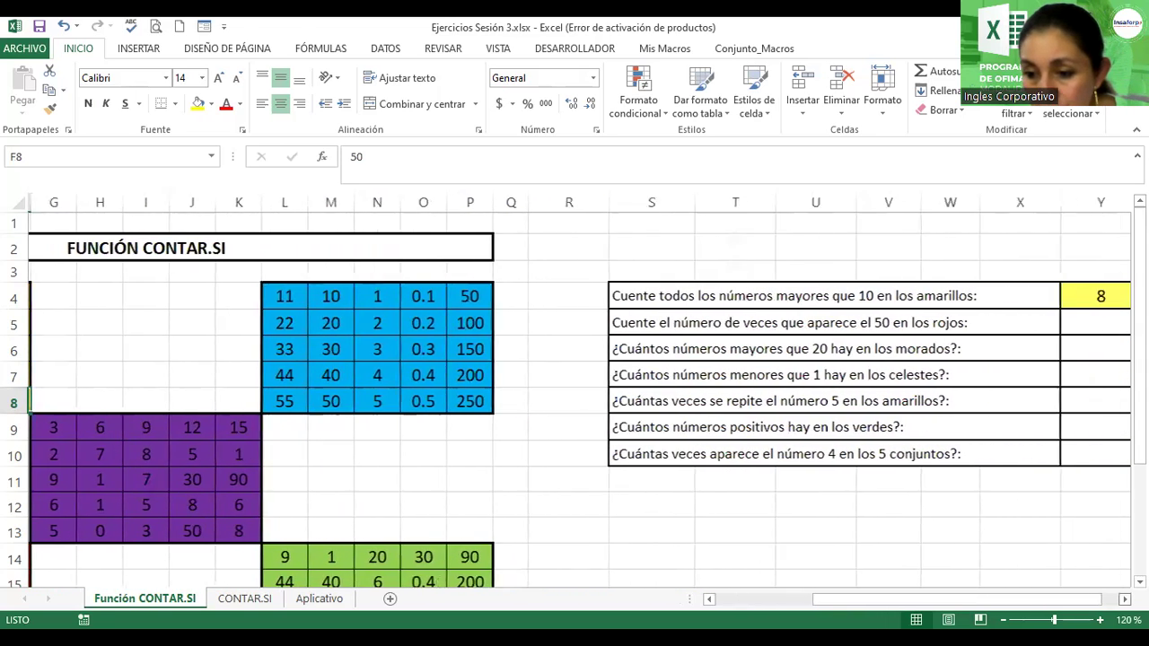
{"action": "double_click", "coordinate": [1000, 295]}
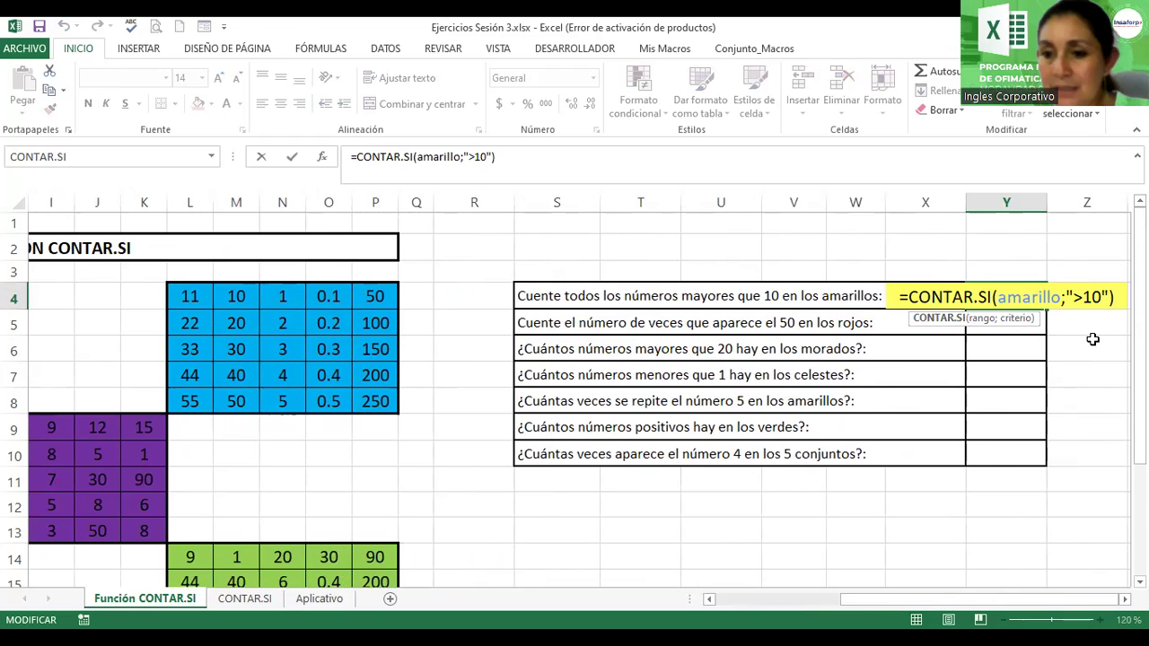
{"action": "key", "text": "Return"}
{"action": "left_click", "coordinate": [1003, 297]}
{"action": "double_click", "coordinate": [1021, 296]}
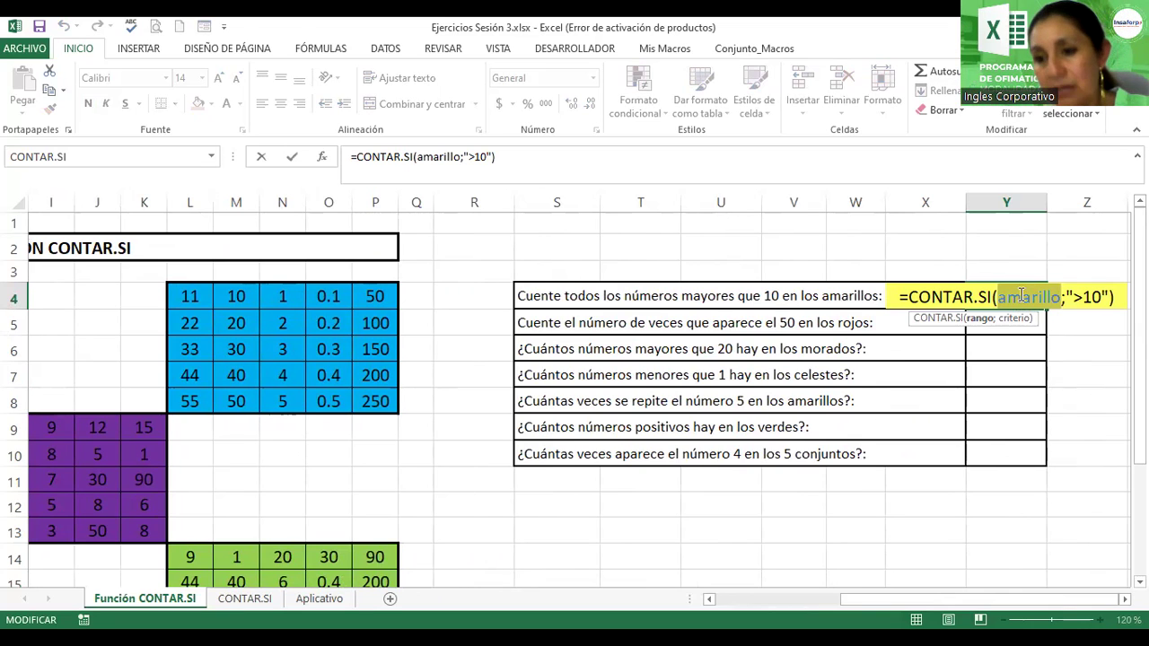
{"action": "key", "text": "Return"}
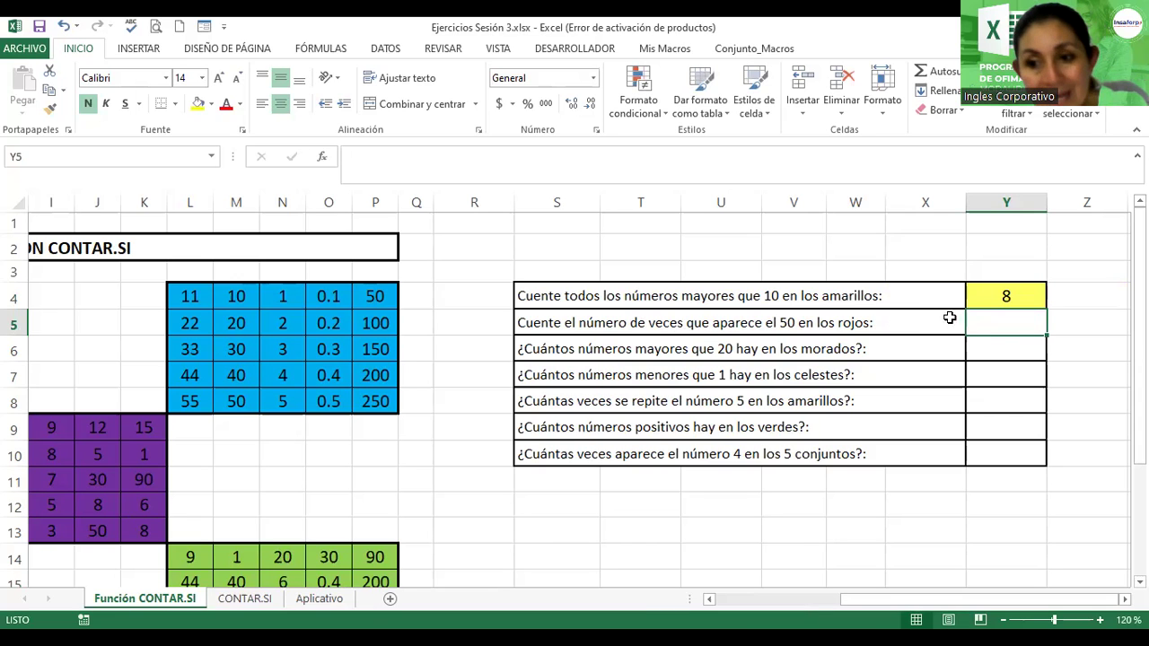
{"action": "scroll", "coordinate": [867, 345], "scroll_direction": "right", "scroll_amount": 3}
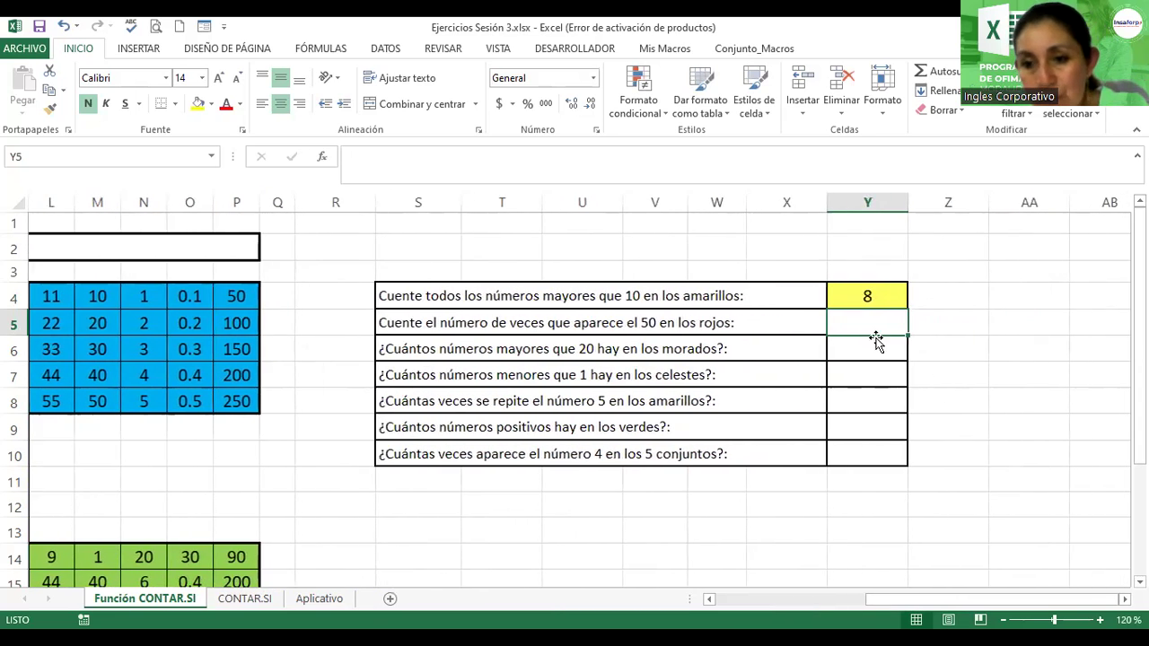
- Enter =CONTAR.SI(rojos;"50") in Y5 for the red-block question
{"action": "type", "text": "=c"}
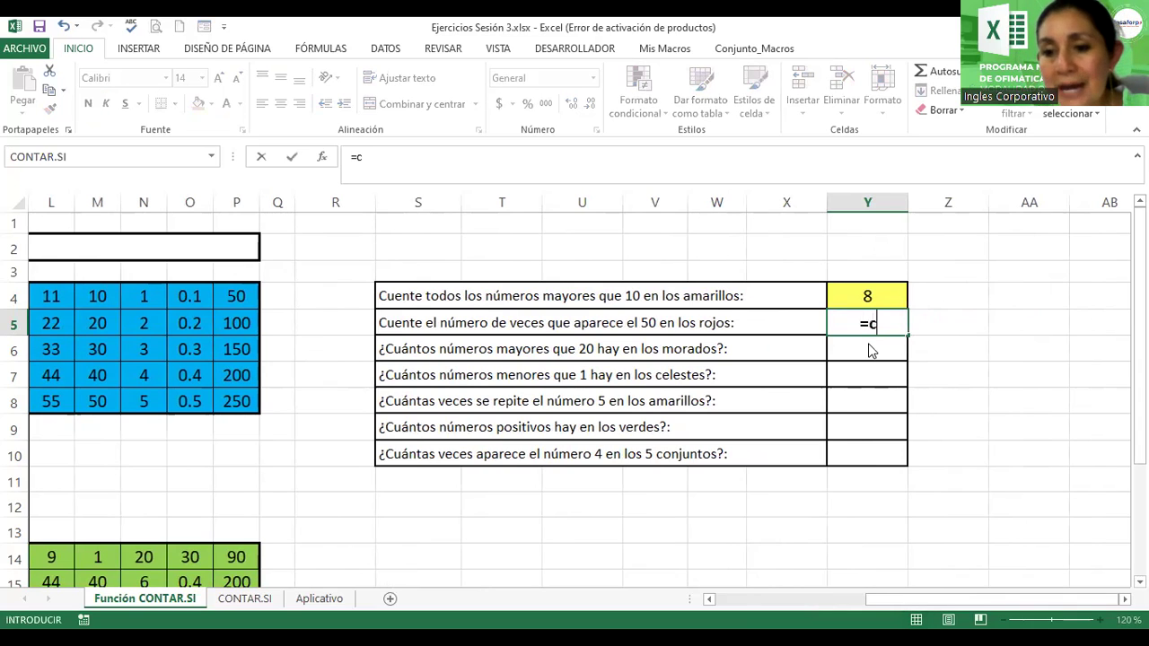
{"action": "type", "text": "ontar.si"}
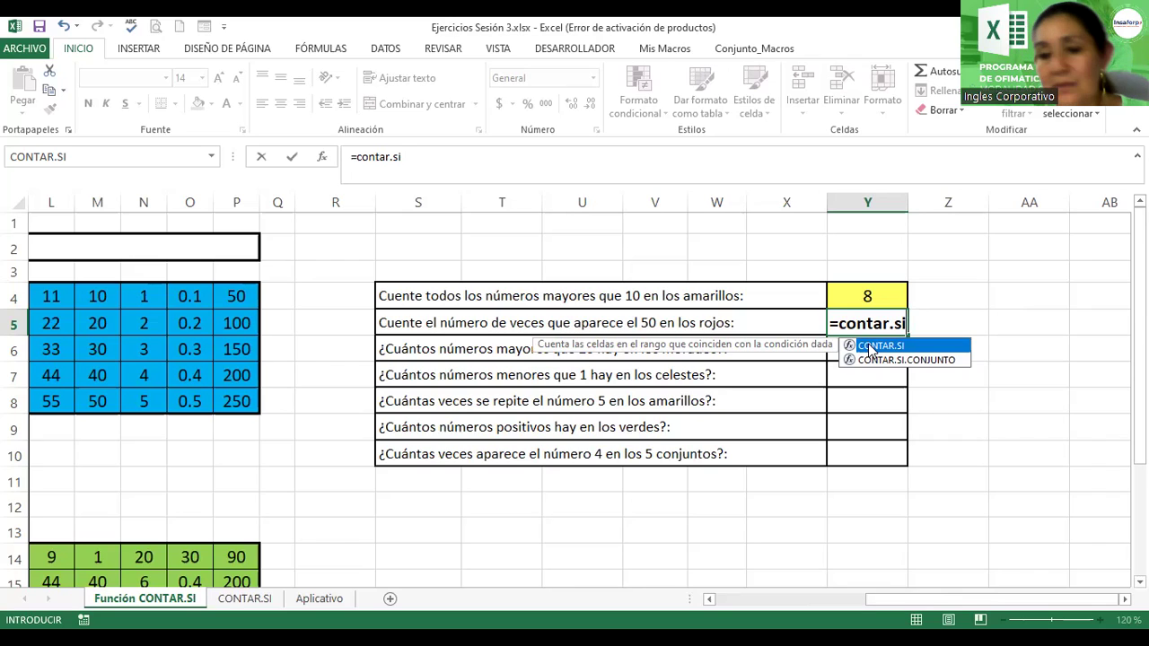
{"action": "type", "text": "("}
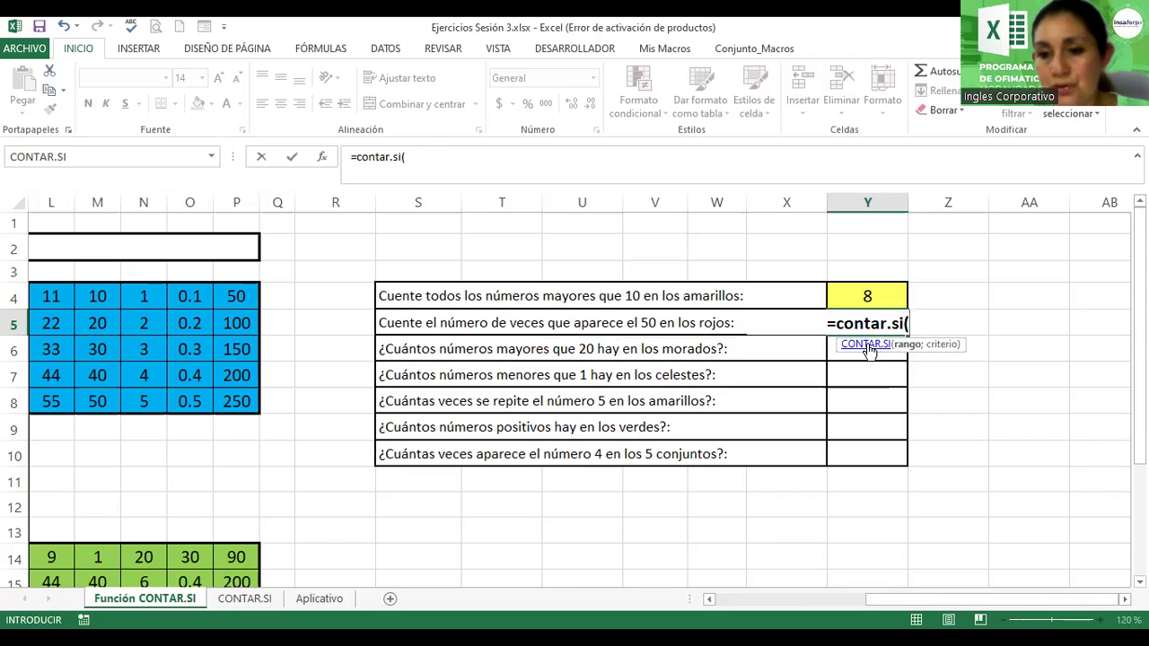
{"action": "type", "text": "rojos"}
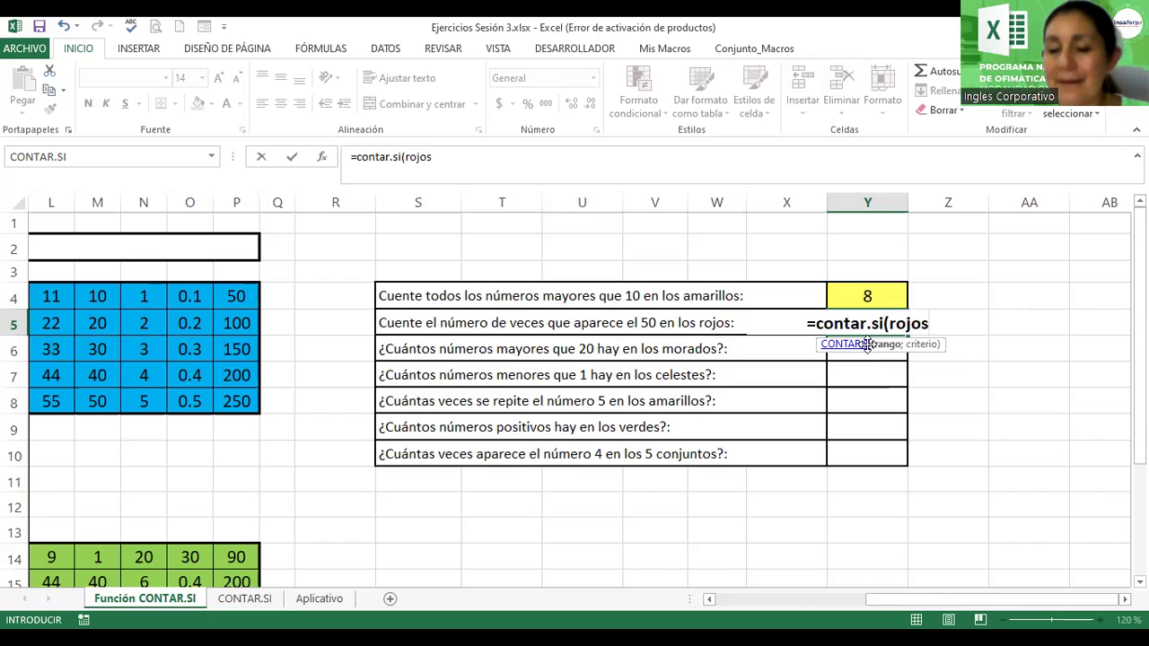
{"action": "type", "text": ";"}
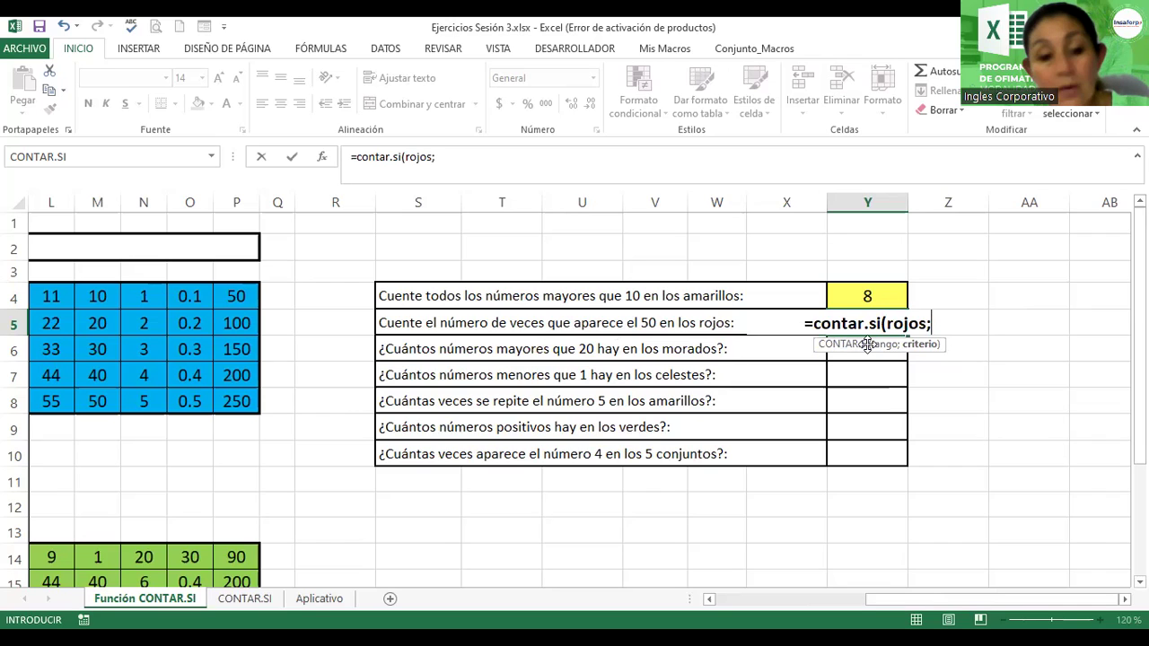
{"action": "type", "text": "\""}
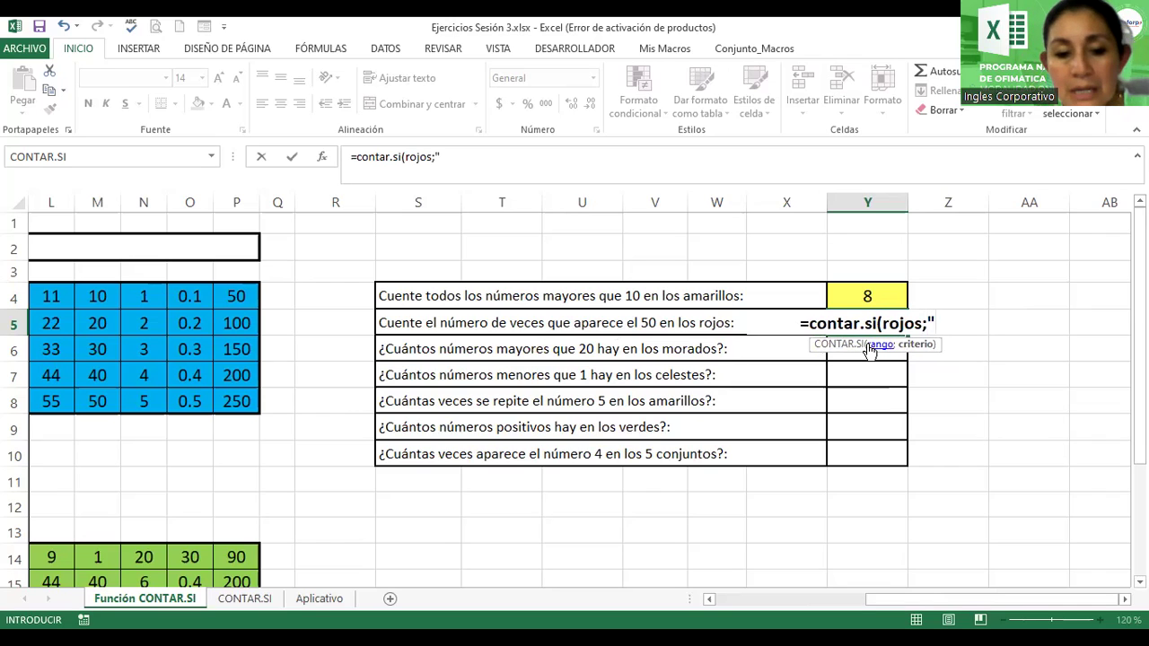
{"action": "type", "text": "50\")"}
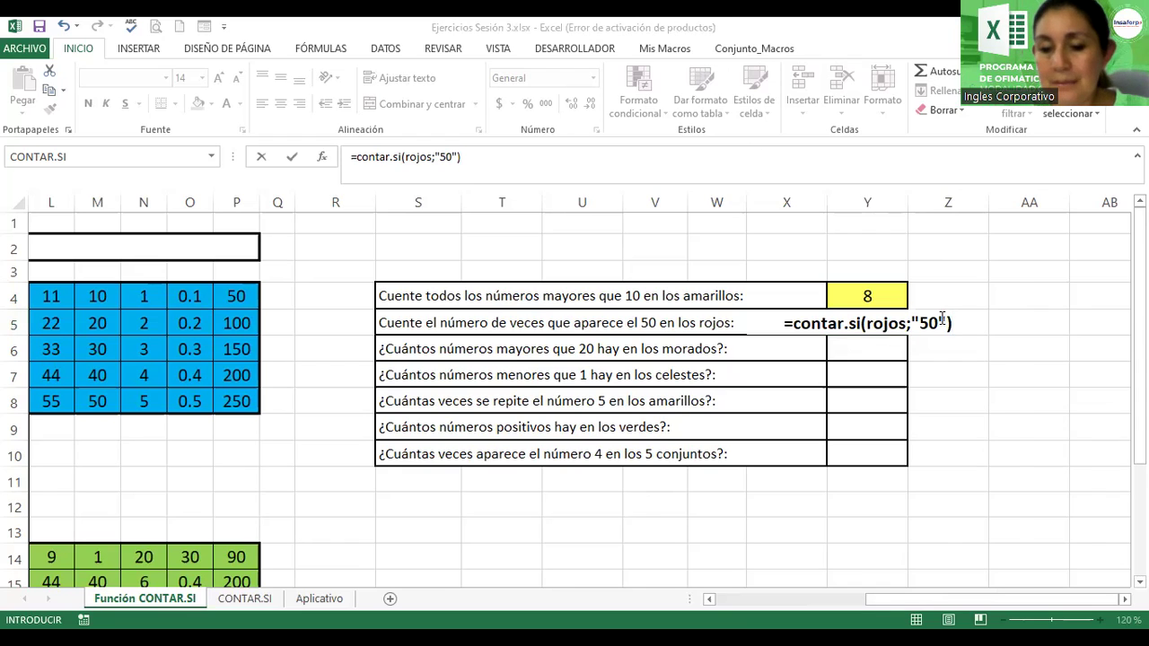
{"action": "key", "text": "Return"}
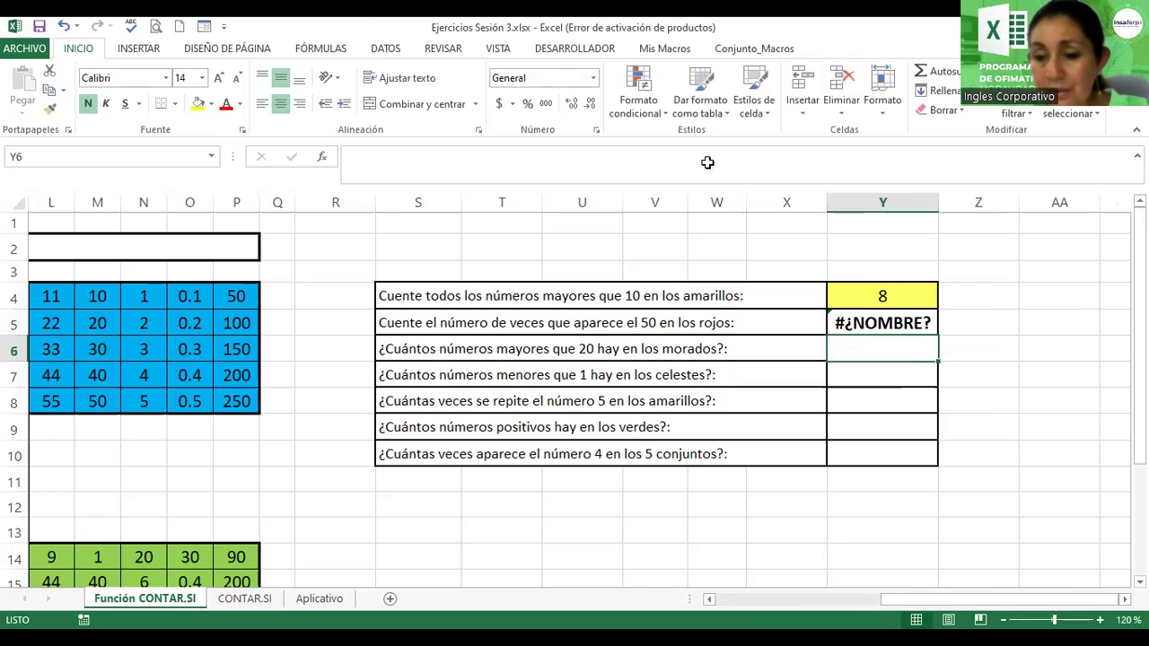
- Edit Y5's formula to remove the quote before 50 and recommit it
{"action": "double_click", "coordinate": [860, 320]}
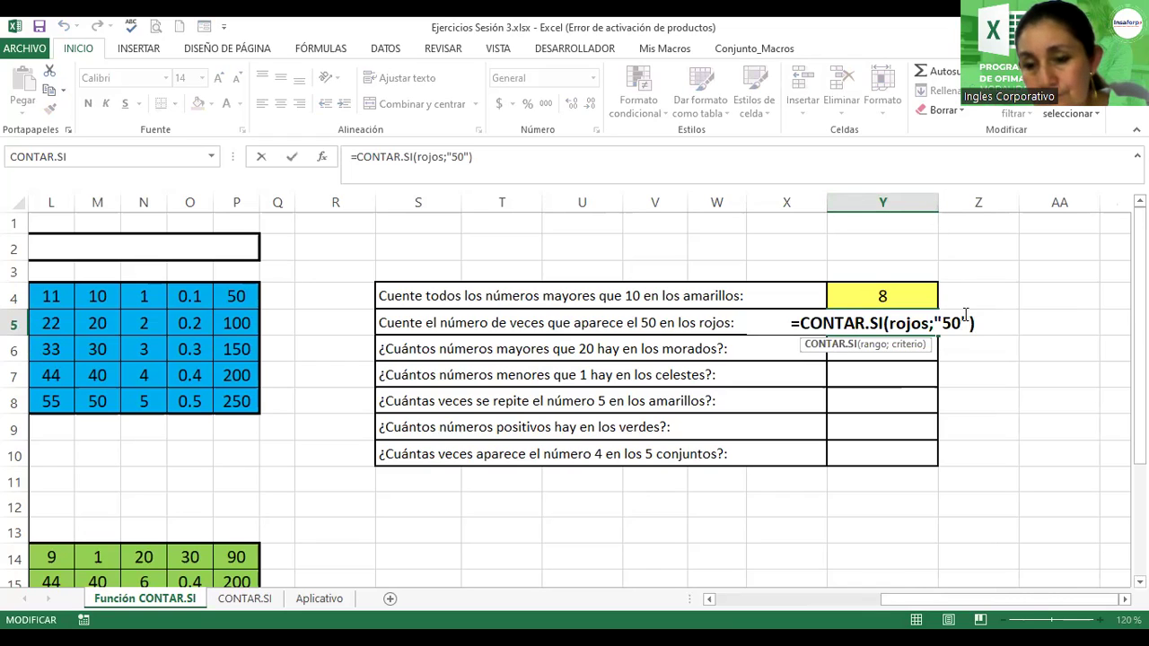
{"action": "key", "text": "Return"}
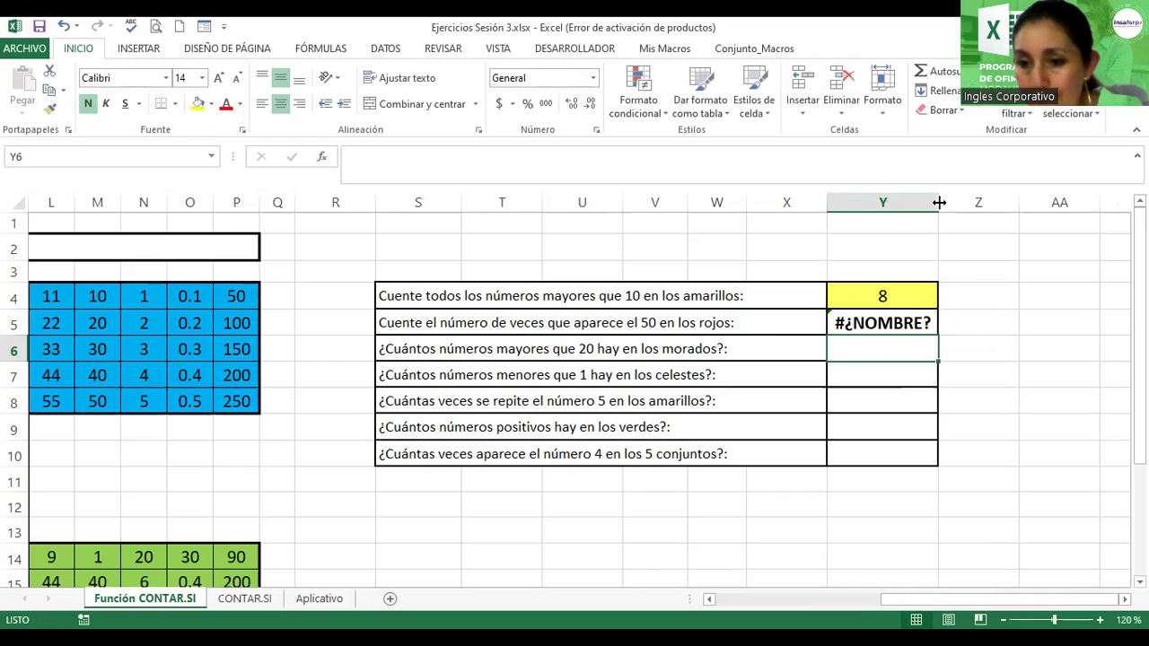
{"action": "double_click", "coordinate": [877, 323]}
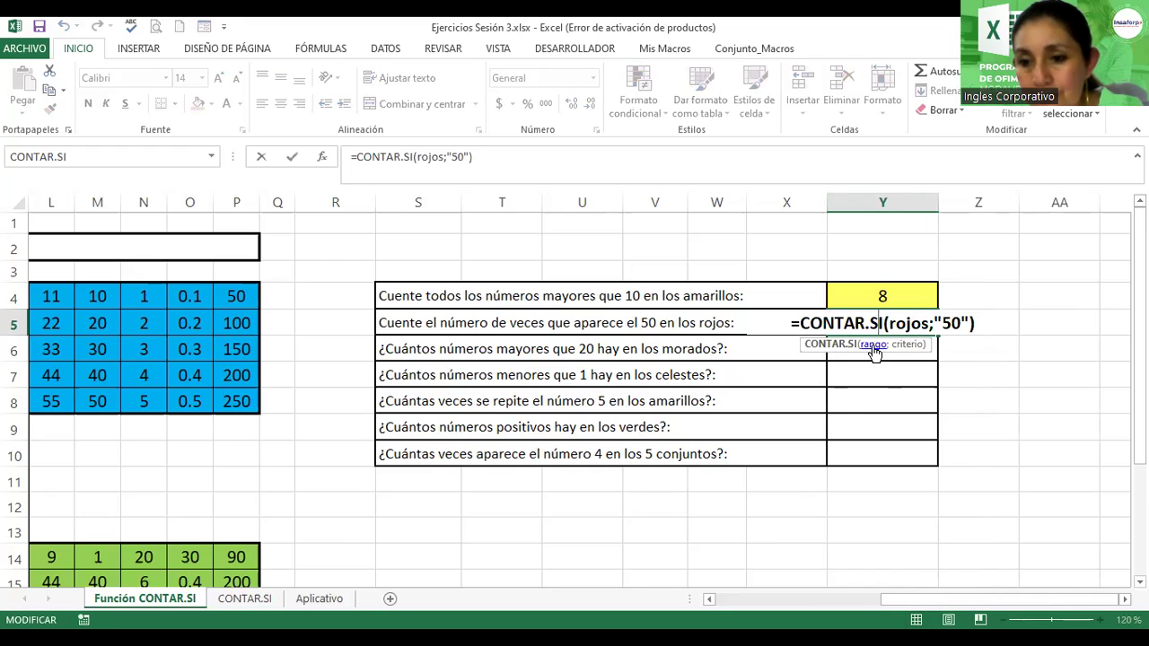
{"action": "double_click", "coordinate": [911, 323]}
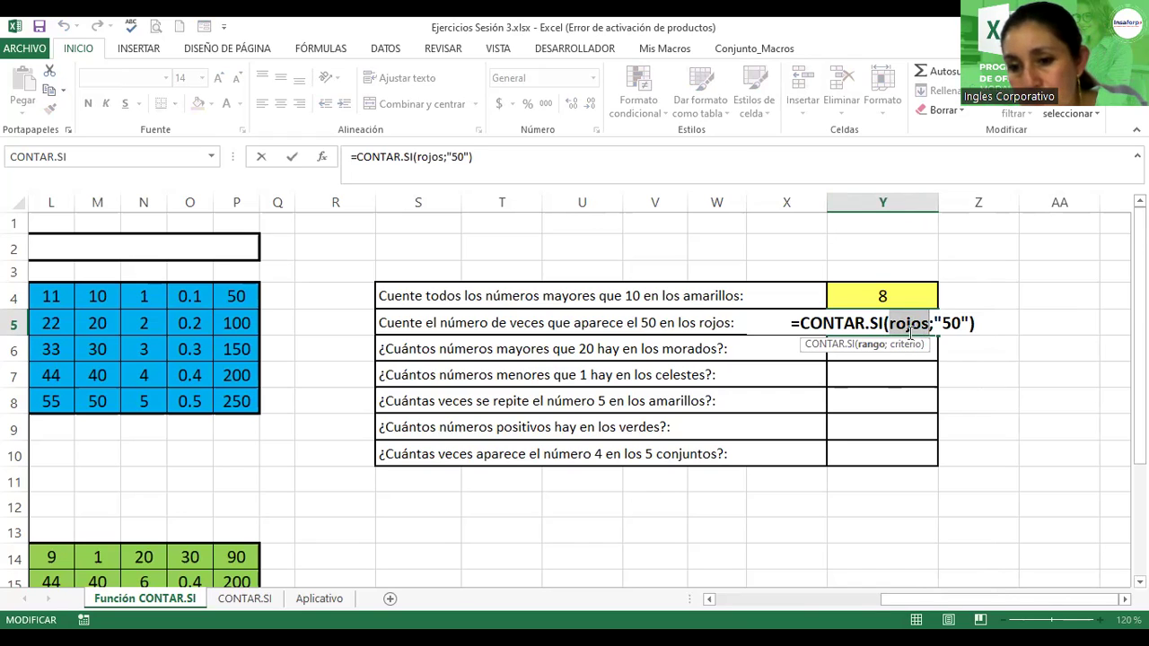
{"action": "left_click", "coordinate": [940, 323]}
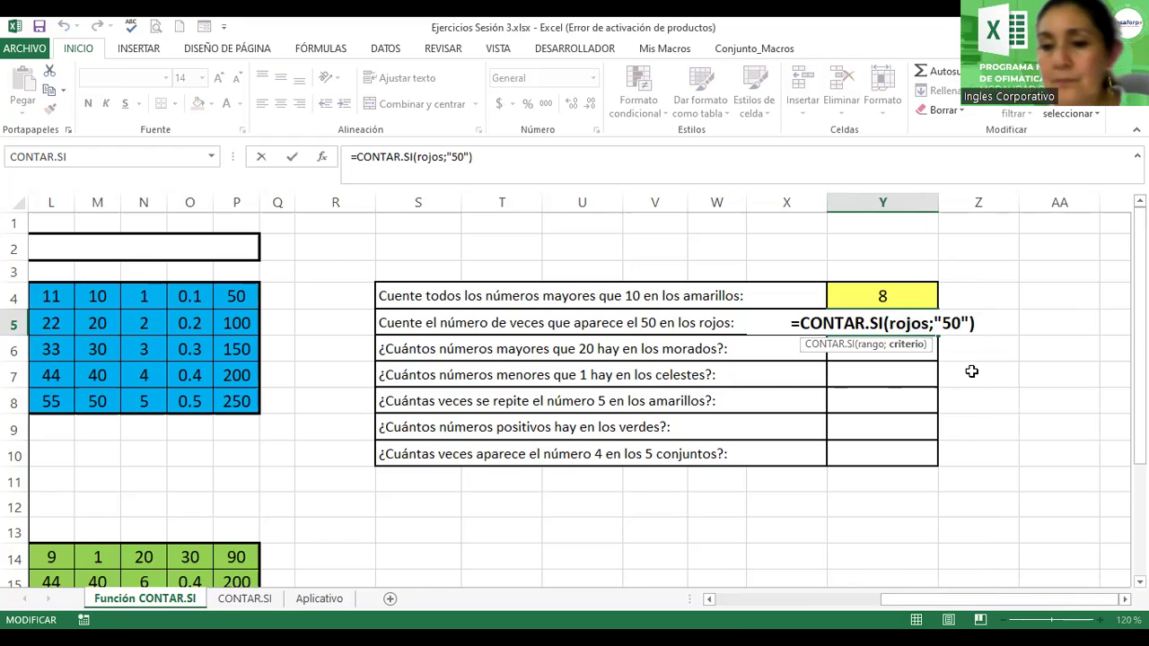
{"action": "key", "text": "BackSpace"}
{"action": "key", "text": "BackSpace"}
{"action": "key", "text": "Return"}
- Rewrite Y5's criterion as "=50" and commit the formula
{"action": "key", "text": "Up"}
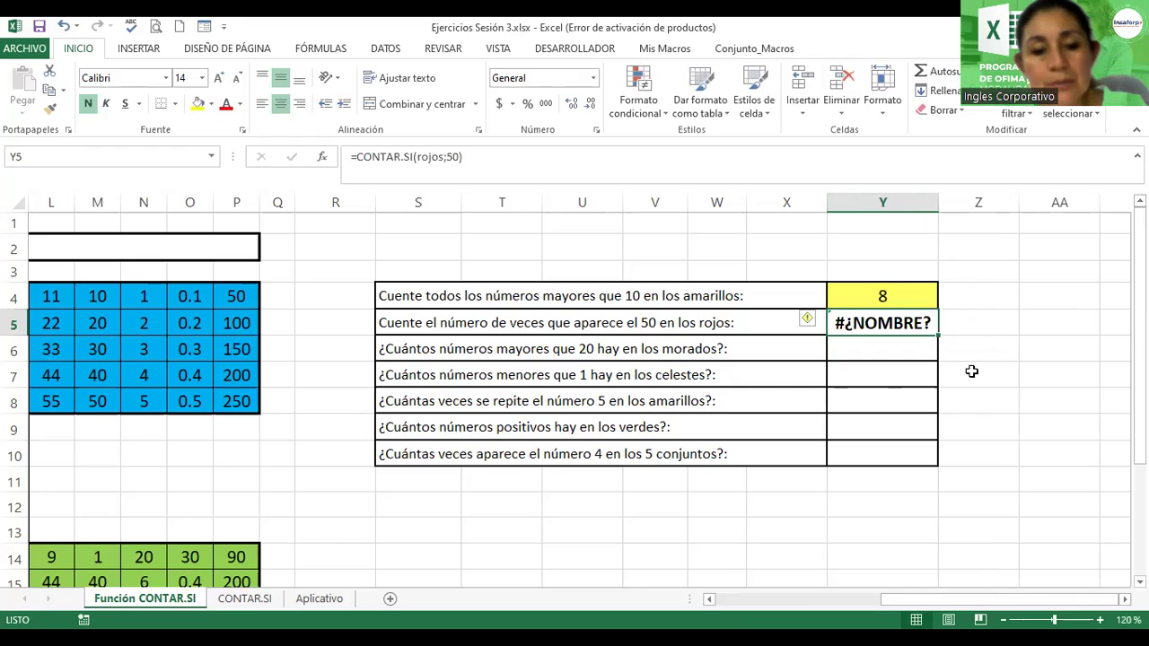
{"action": "key", "text": "F2"}
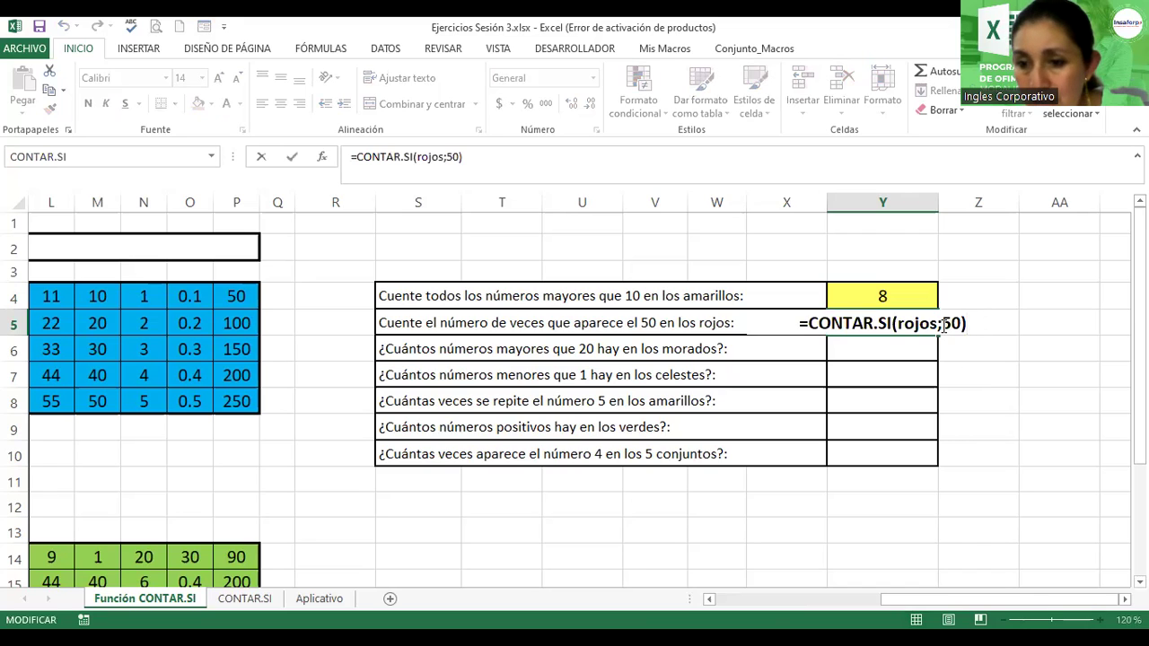
{"action": "left_click", "coordinate": [944, 325]}
{"action": "type", "text": "\""}
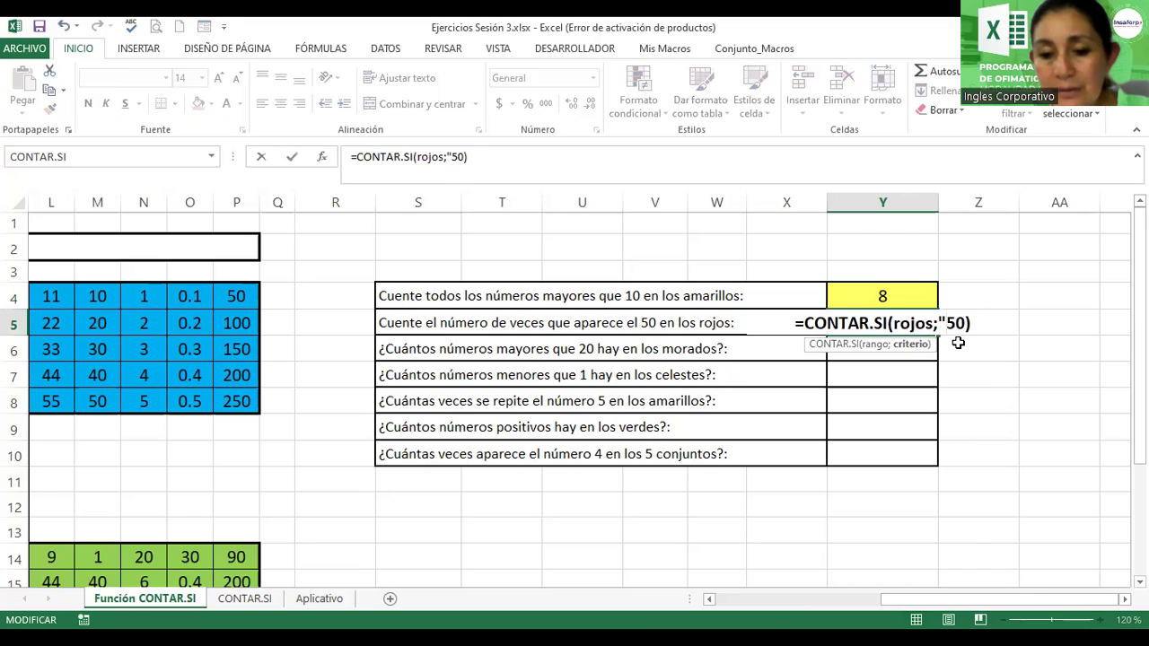
{"action": "type", "text": "="}
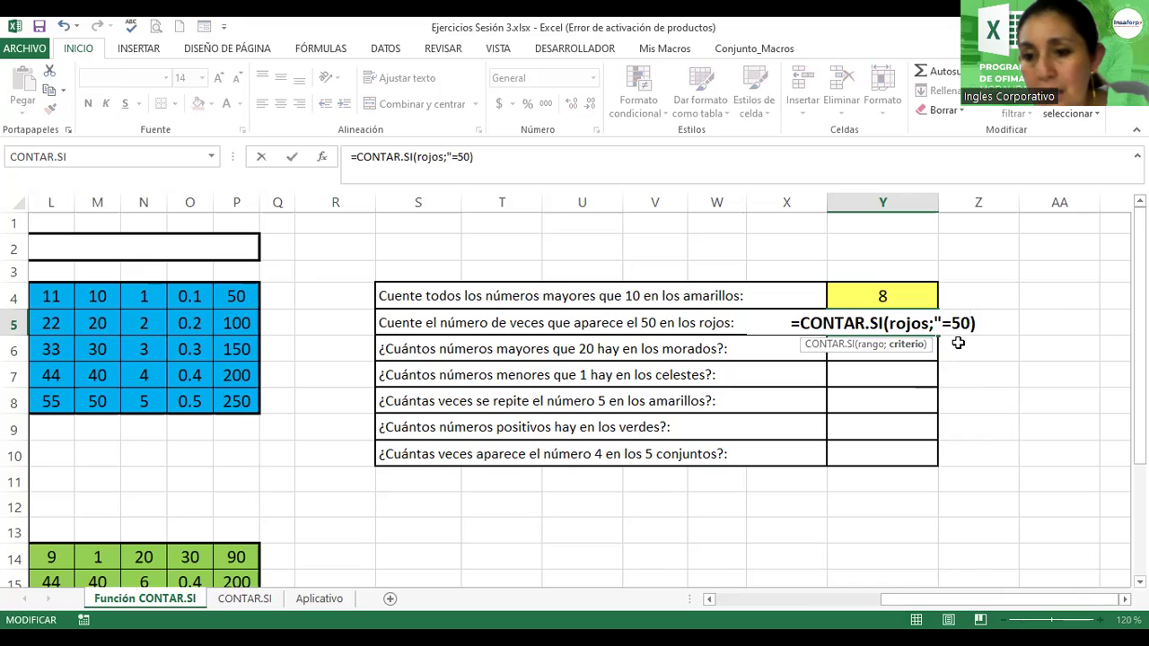
{"action": "key", "text": "Right"}
{"action": "key", "text": "Right"}
{"action": "type", "text": "\""}
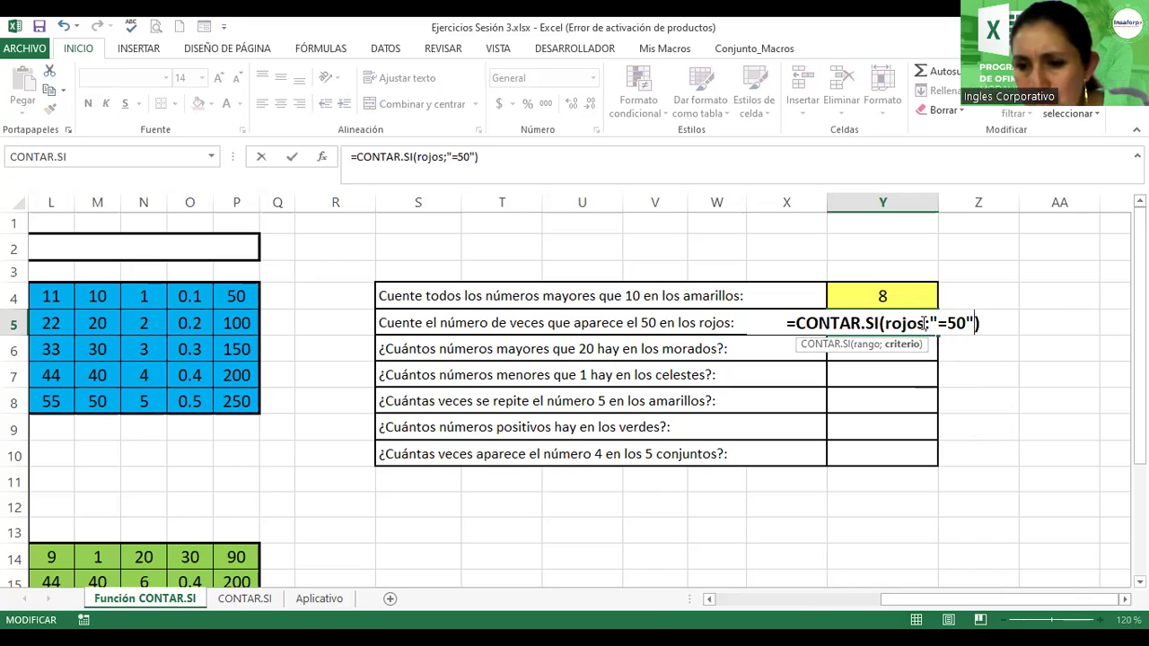
{"action": "left_click", "coordinate": [924, 324]}
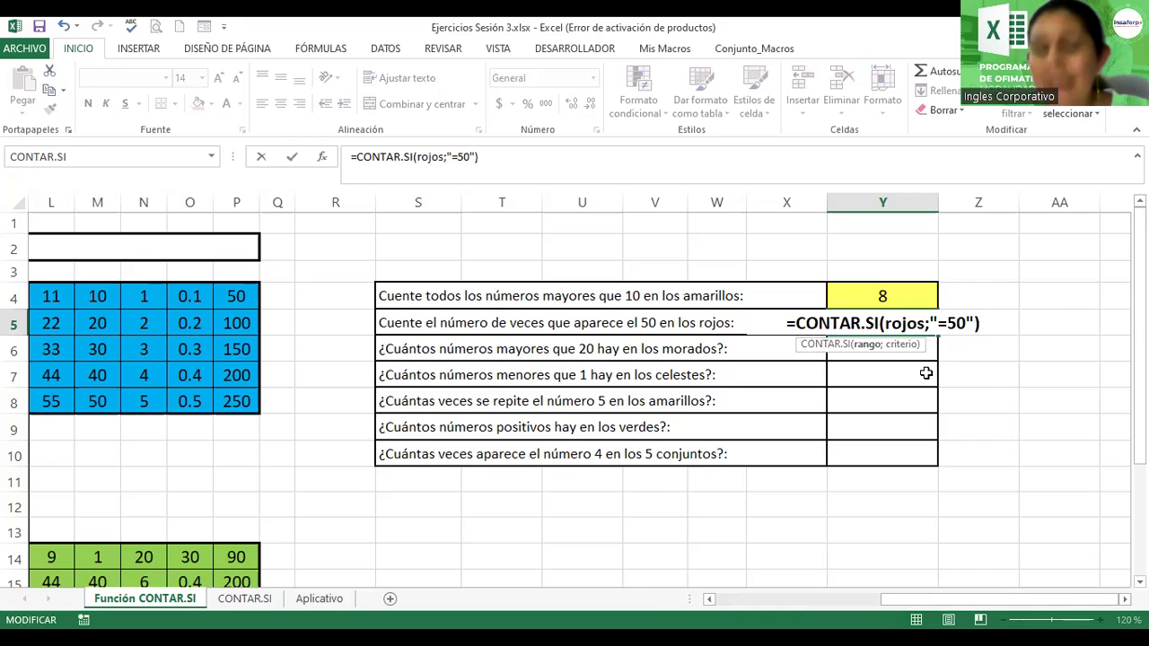
{"action": "key", "text": "Return"}
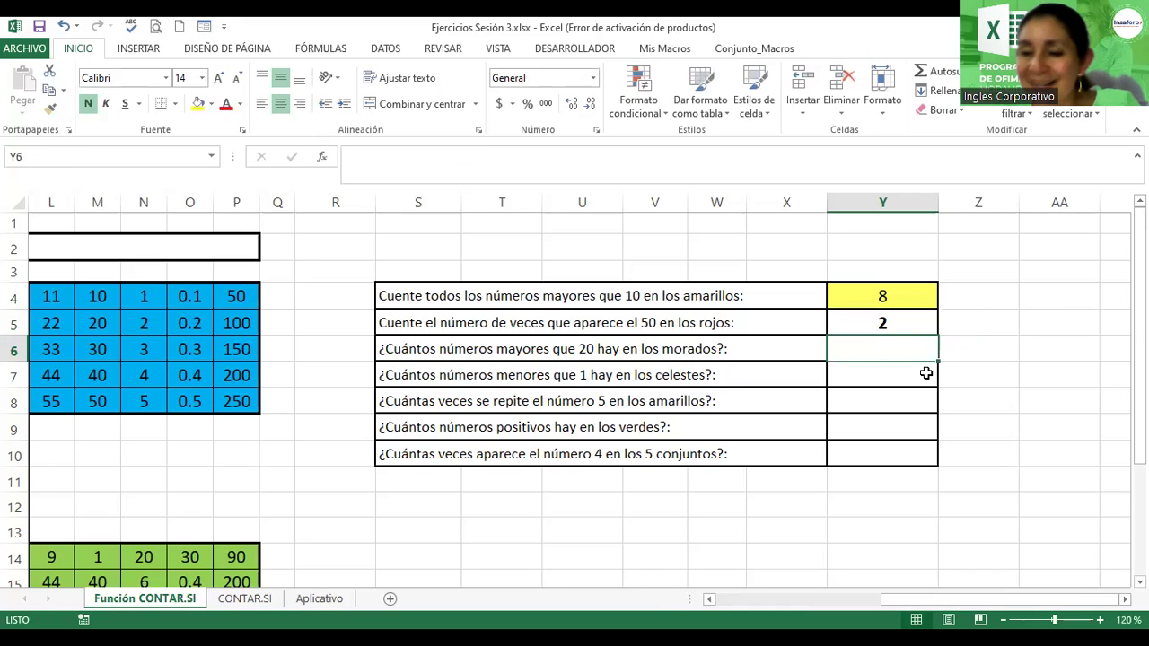
- Review Y5's =CONTAR.SI(rojo;"=50") formula and confirm it unchanged
{"action": "key", "text": "Up"}
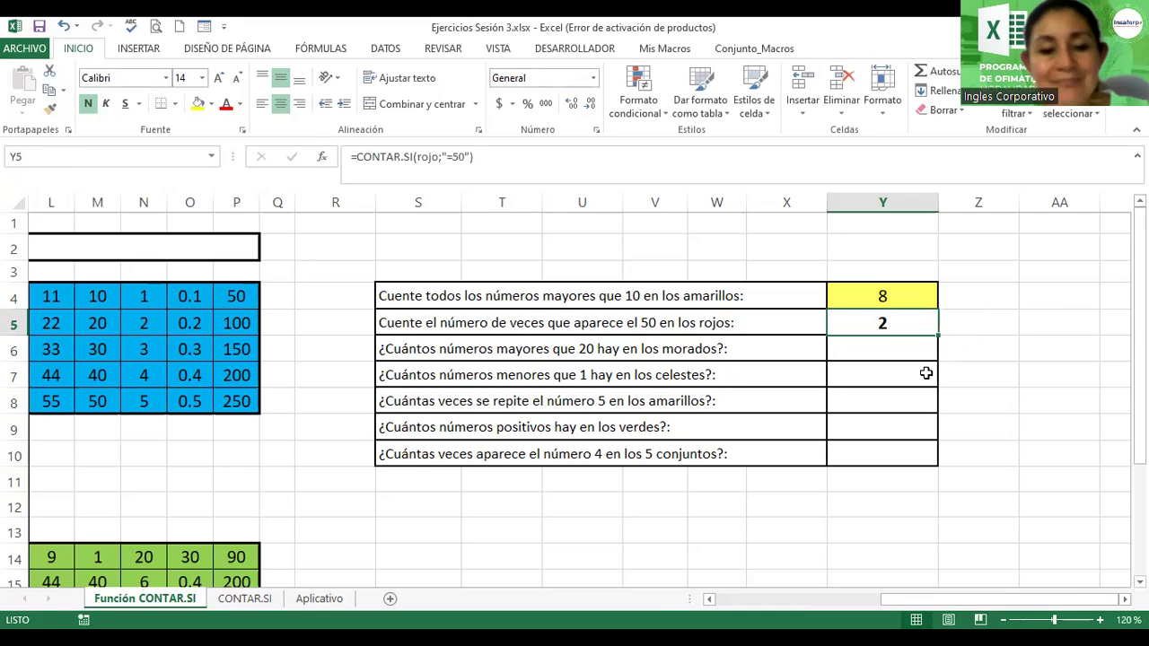
{"action": "key", "text": "F2"}
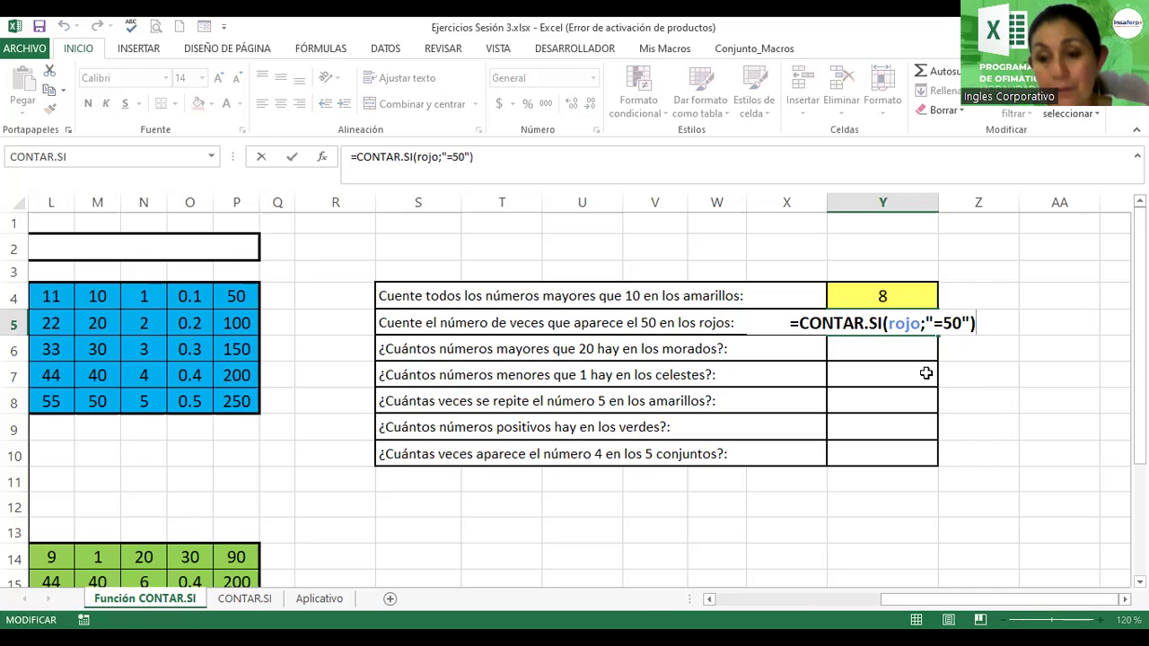
{"action": "key", "text": "Return"}
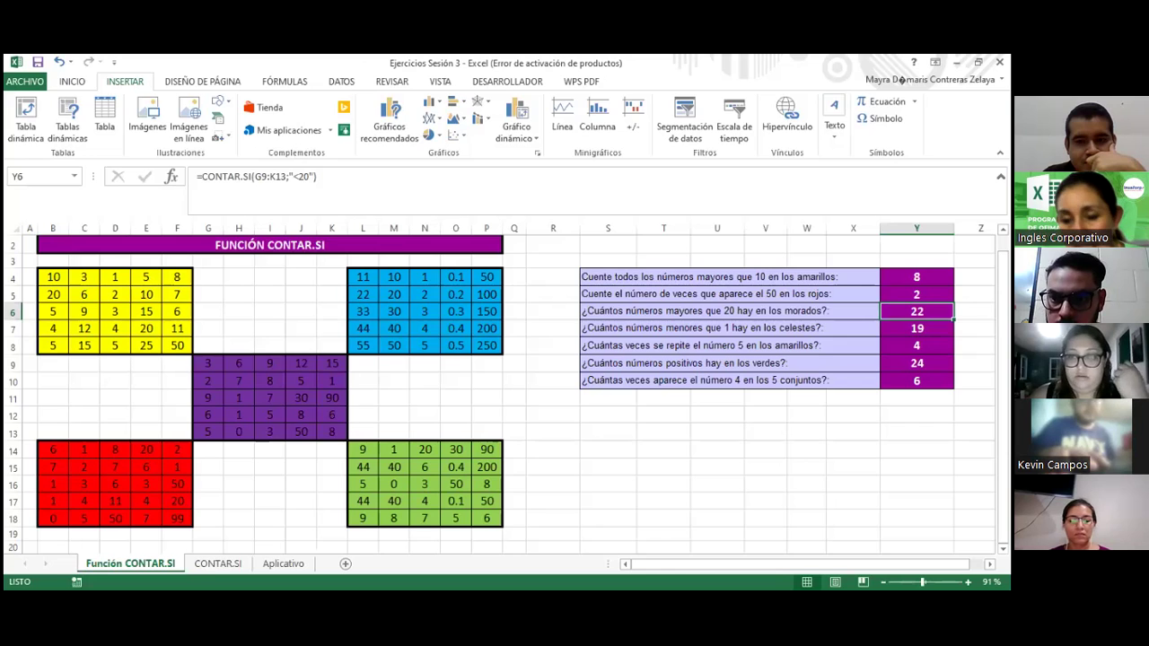
- Inspect the answer formulas in Y6 to Y9 and clear the old morados formula from Y6
{"action": "key", "text": "Down"}
{"action": "key", "text": "Down"}
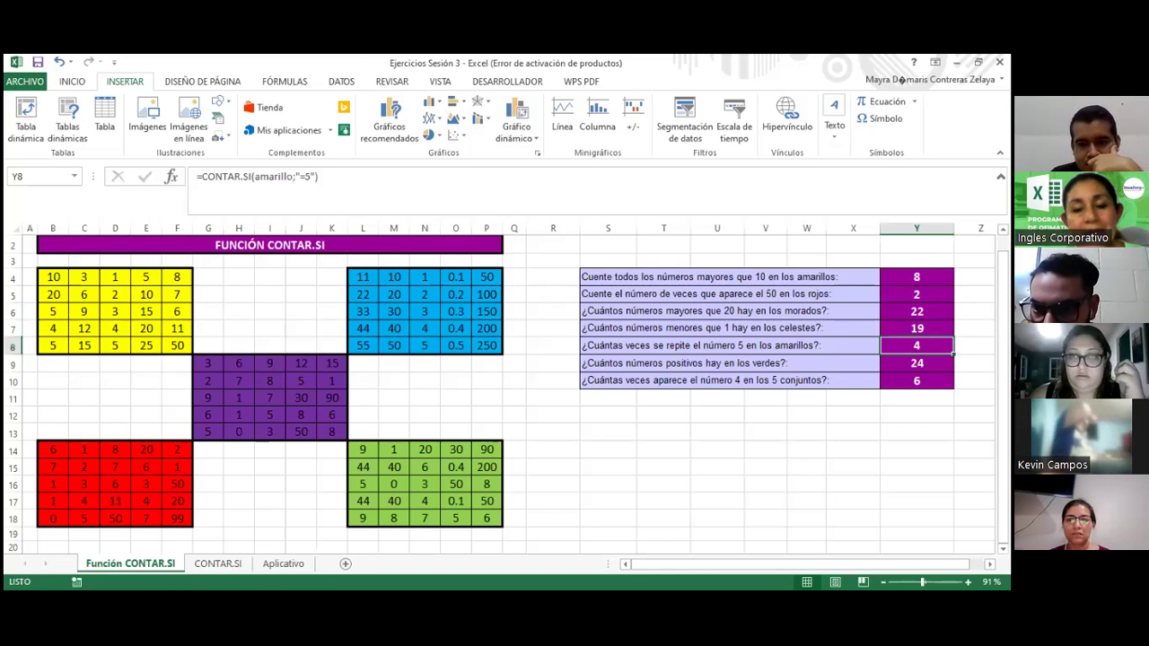
{"action": "left_click", "coordinate": [916, 328]}
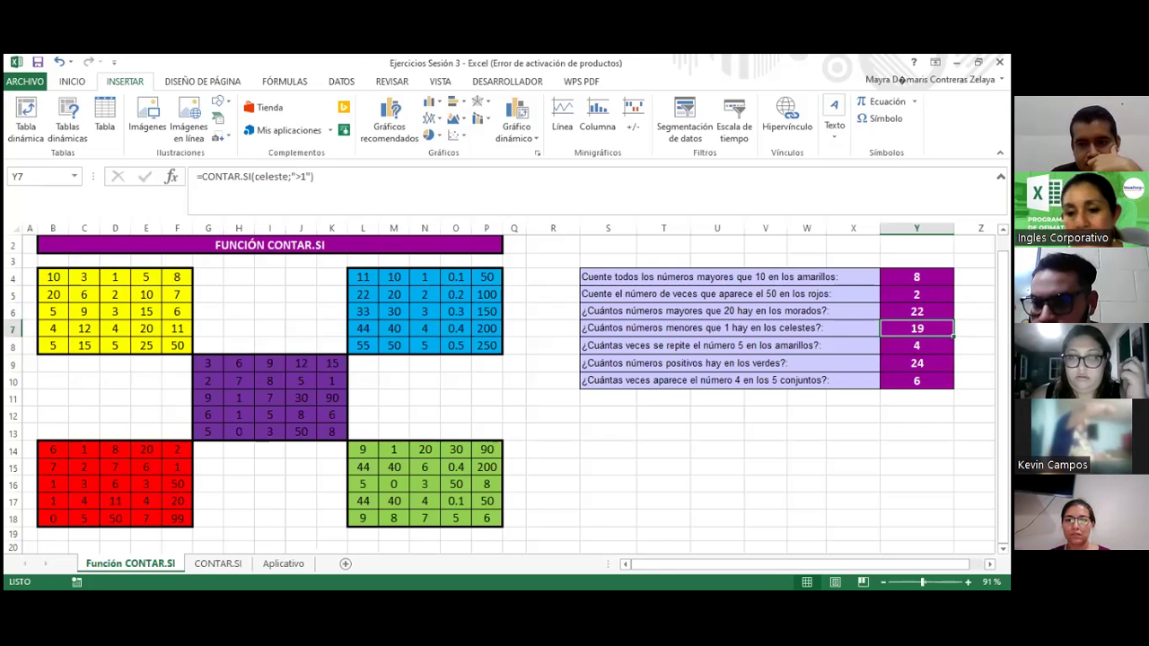
{"action": "key", "text": "Up"}
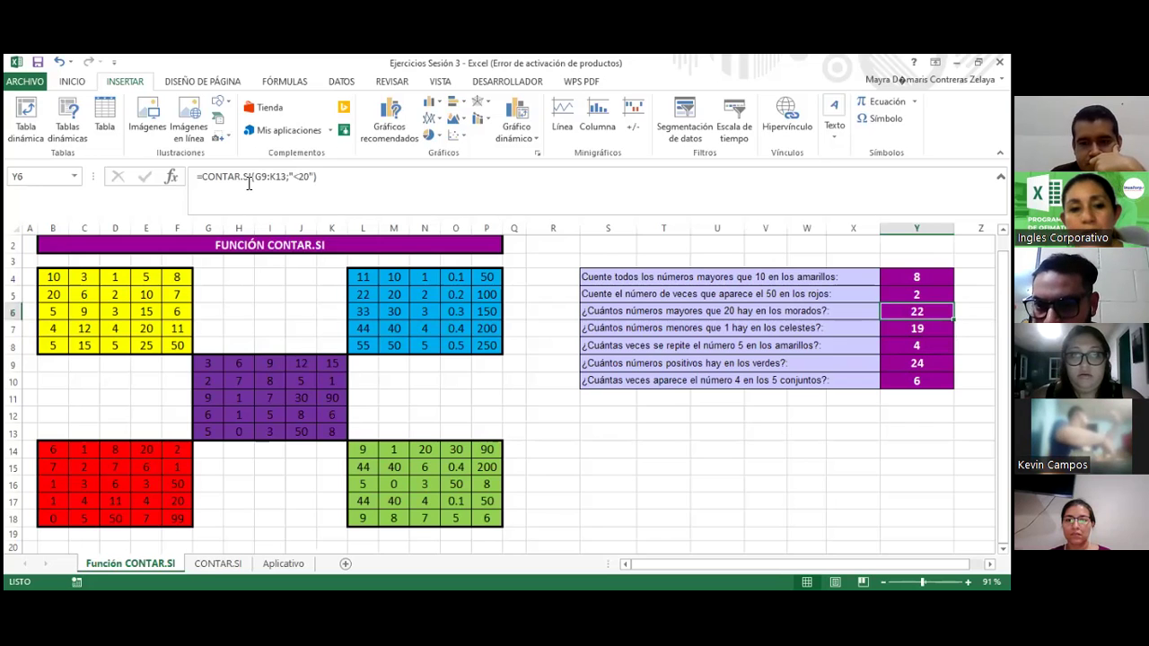
{"action": "left_click", "coordinate": [249, 180]}
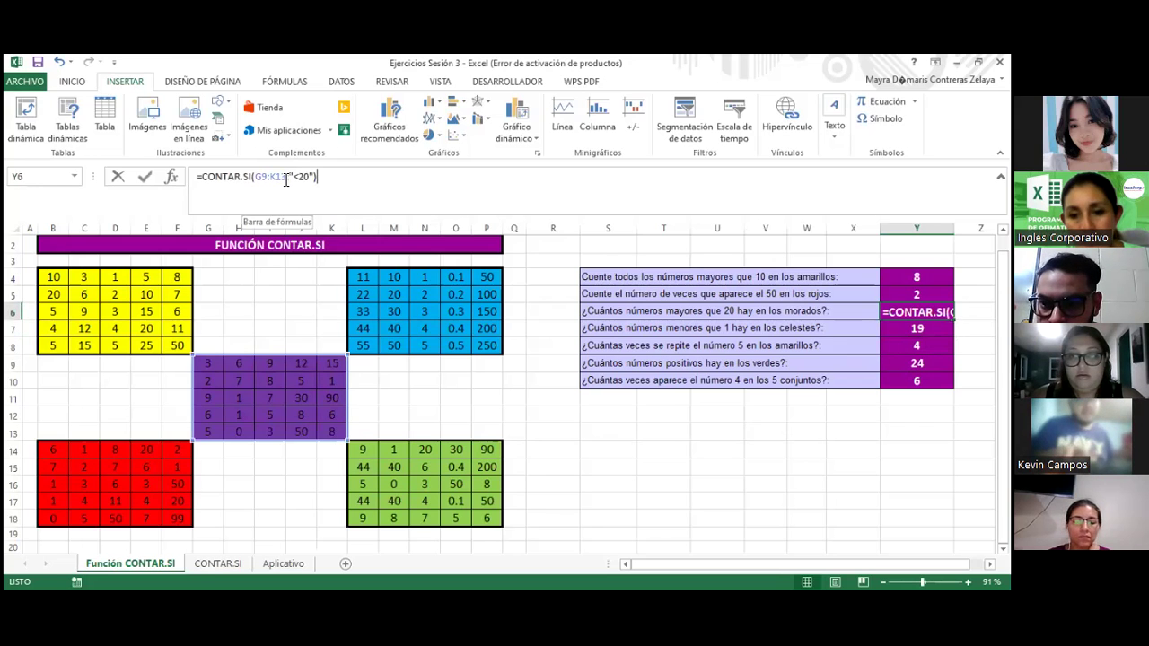
{"action": "key", "text": "Left"}
{"action": "key", "text": "Left"}
{"action": "key", "text": "BackSpace"}
{"action": "key", "text": "BackSpace"}
{"action": "key", "text": "BackSpace"}
{"action": "key", "text": "BackSpace"}
{"action": "key", "text": "BackSpace"}
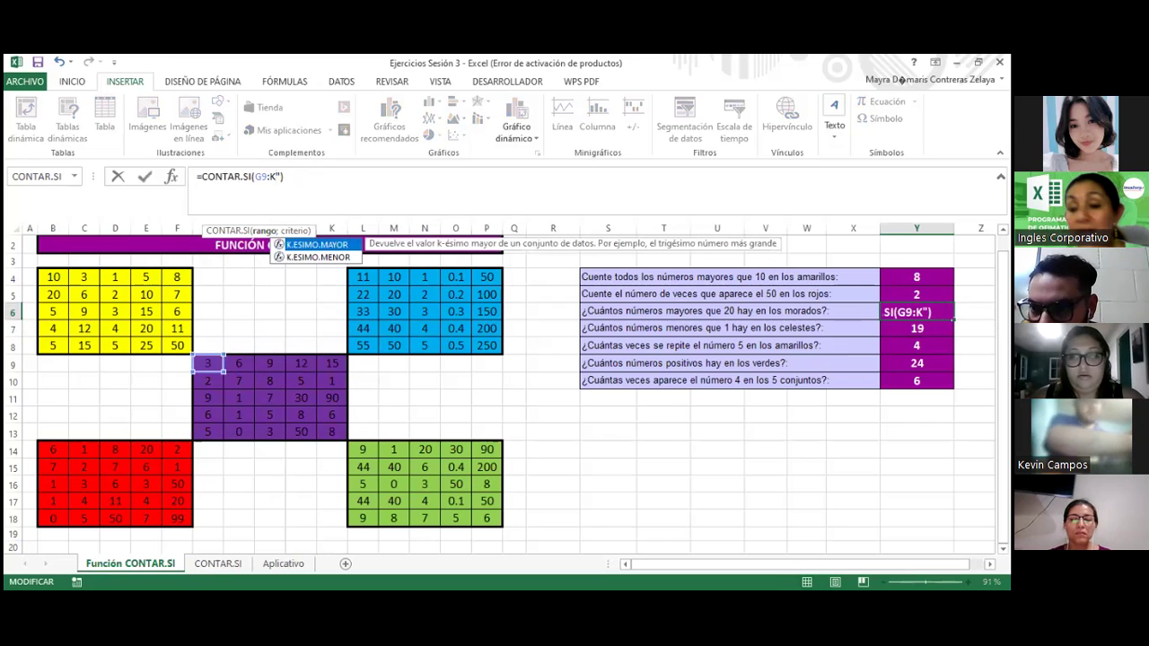
{"action": "key", "text": "Escape"}
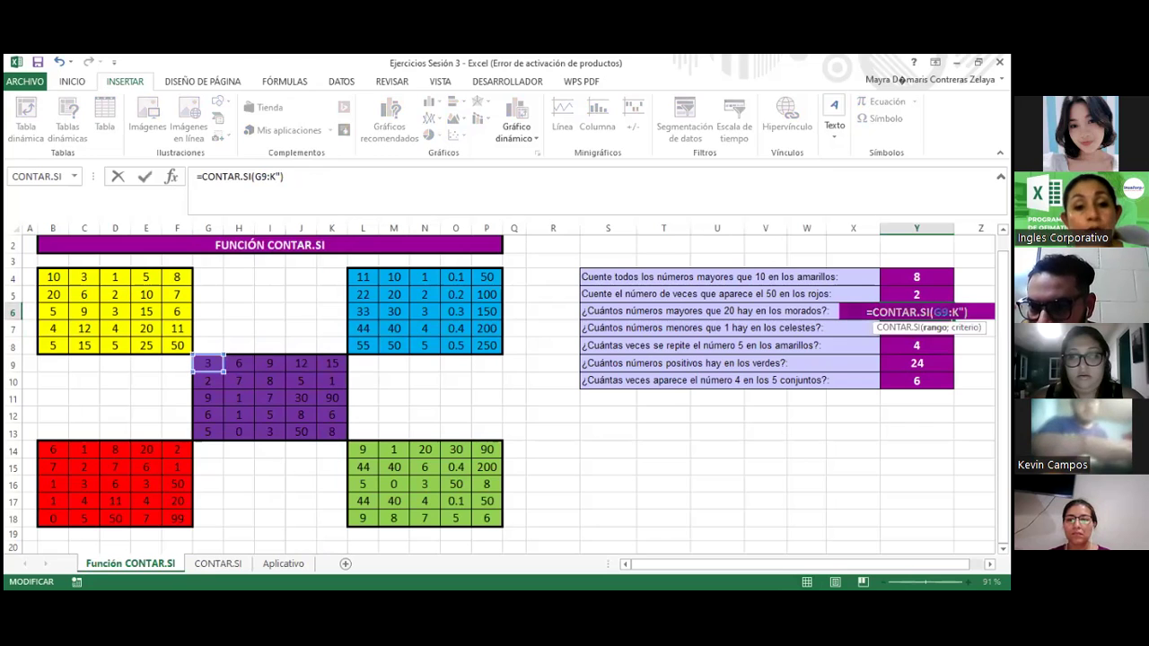
{"action": "key", "text": "Escape"}
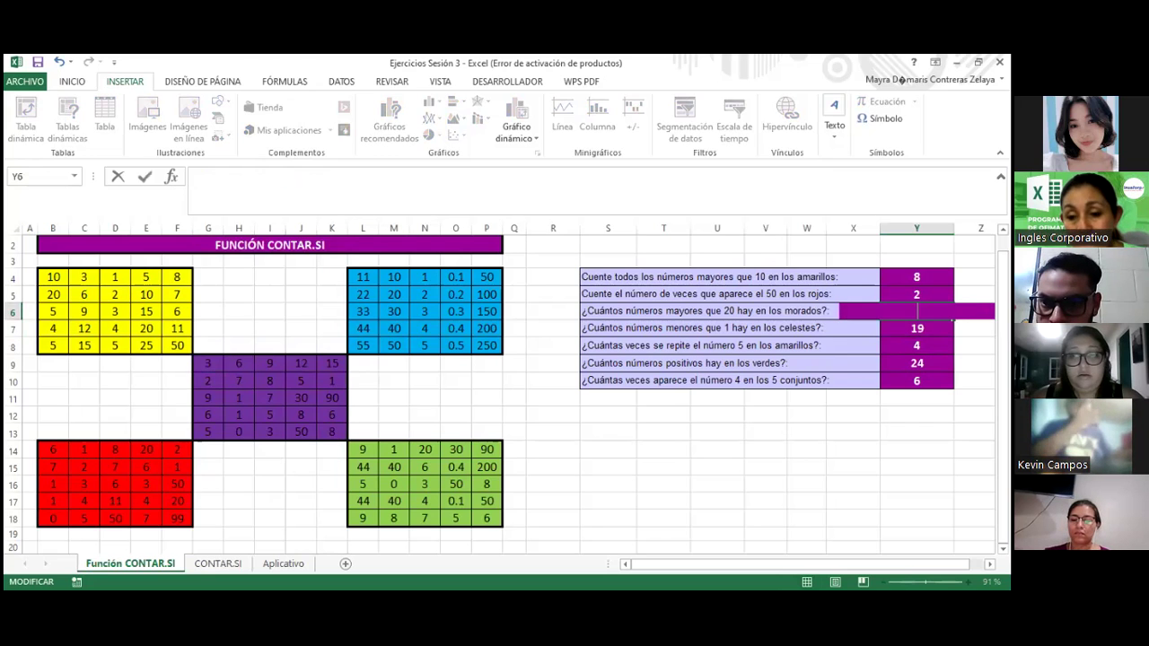
{"action": "left_click", "coordinate": [917, 446]}
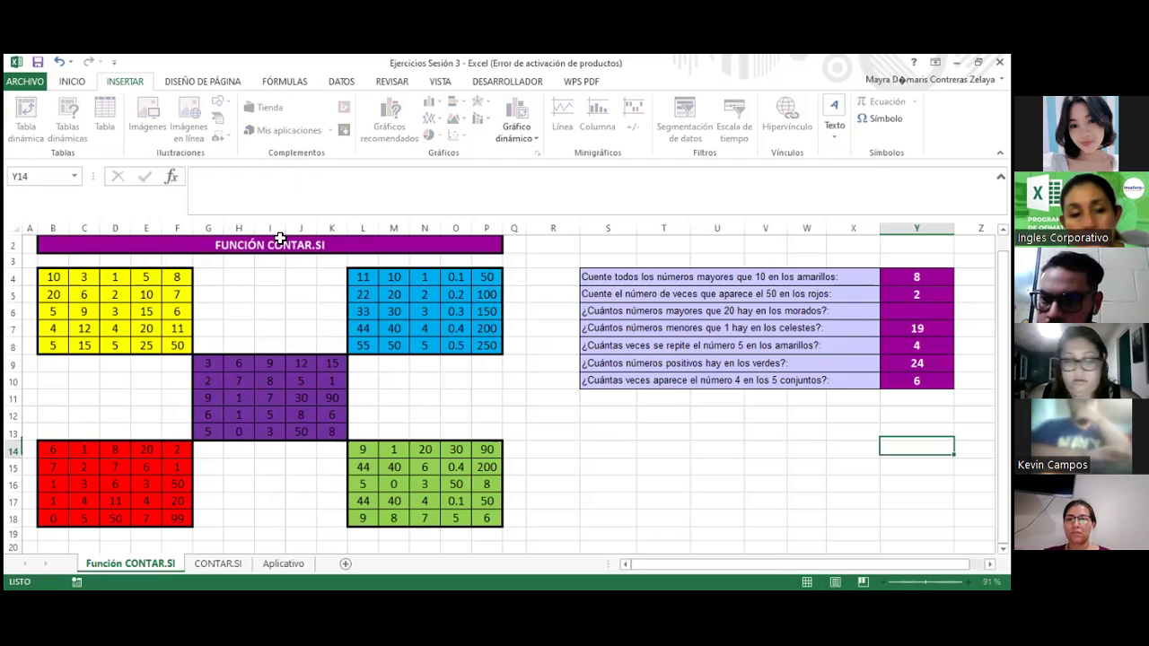
{"action": "left_click", "coordinate": [917, 363]}
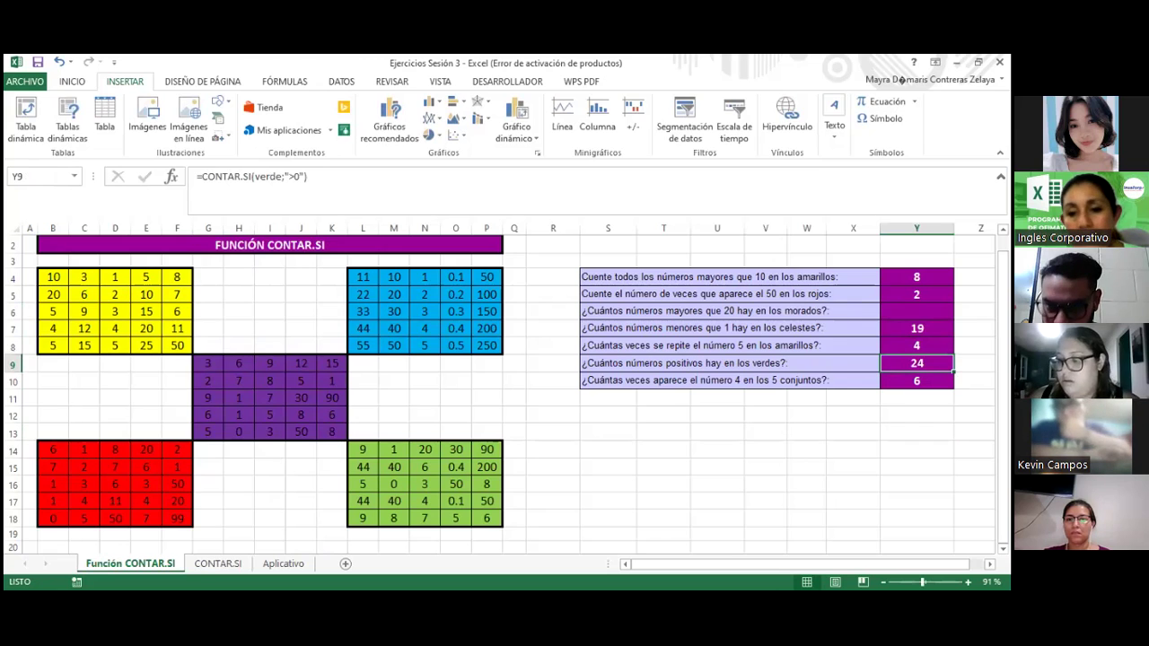
{"action": "key", "text": "Up"}
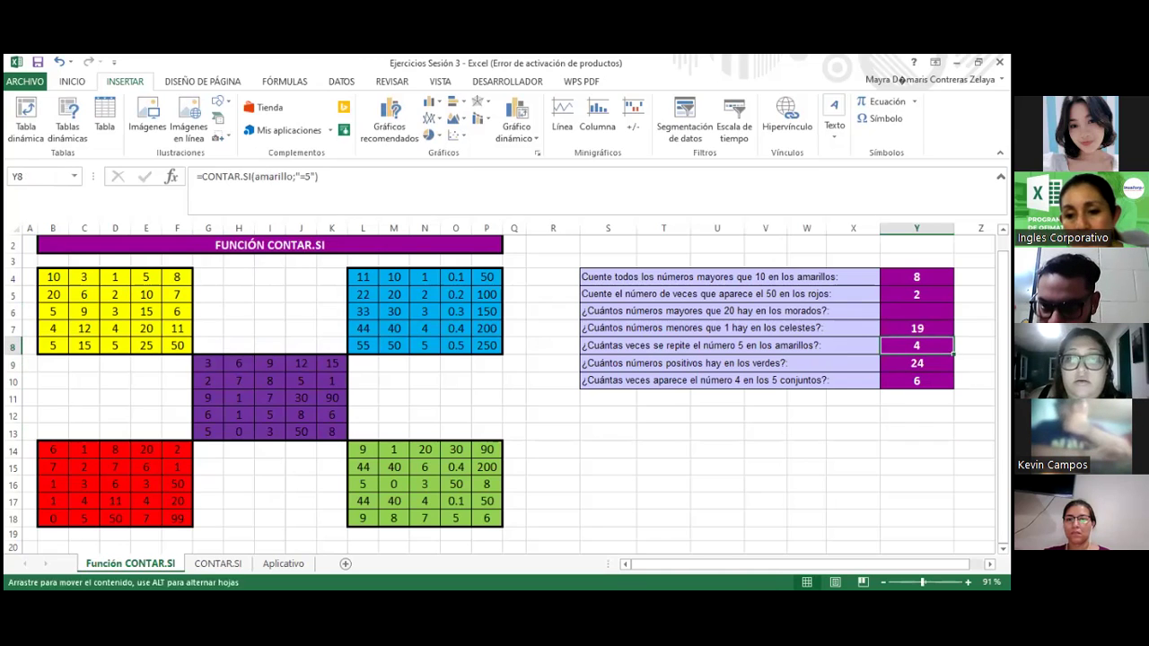
{"action": "key", "text": "Up"}
{"action": "key", "text": "Up"}
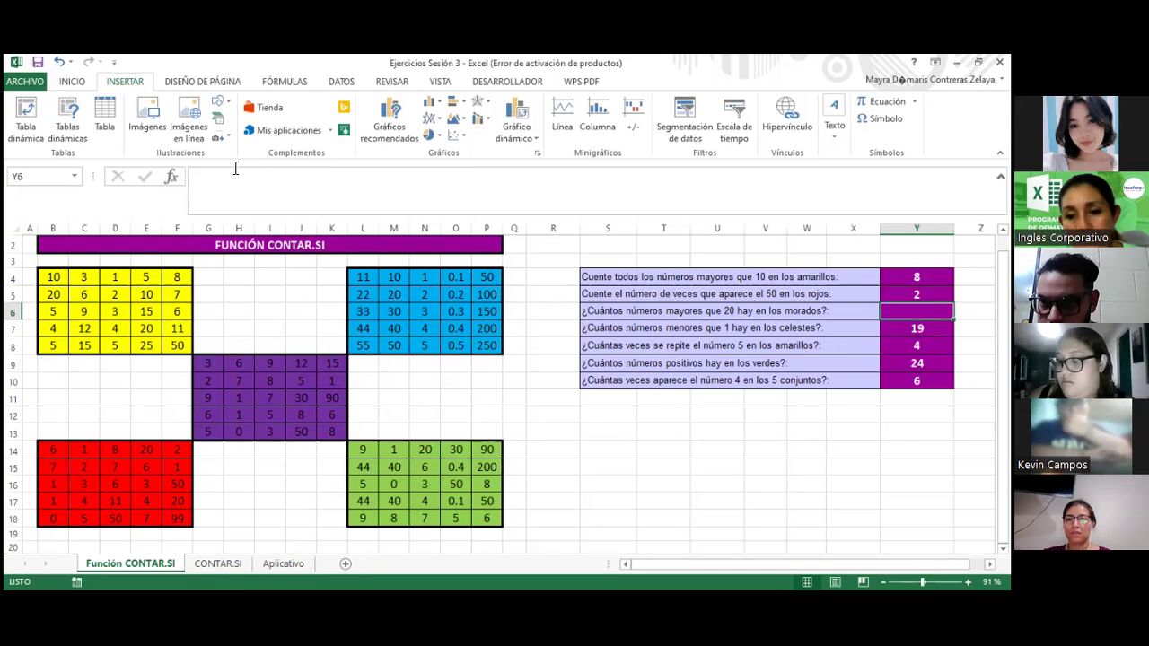
- Insert CONTAR.SI in Y6 with Rango morado and Criterio >20, giving 3
{"action": "left_click", "coordinate": [168, 183]}
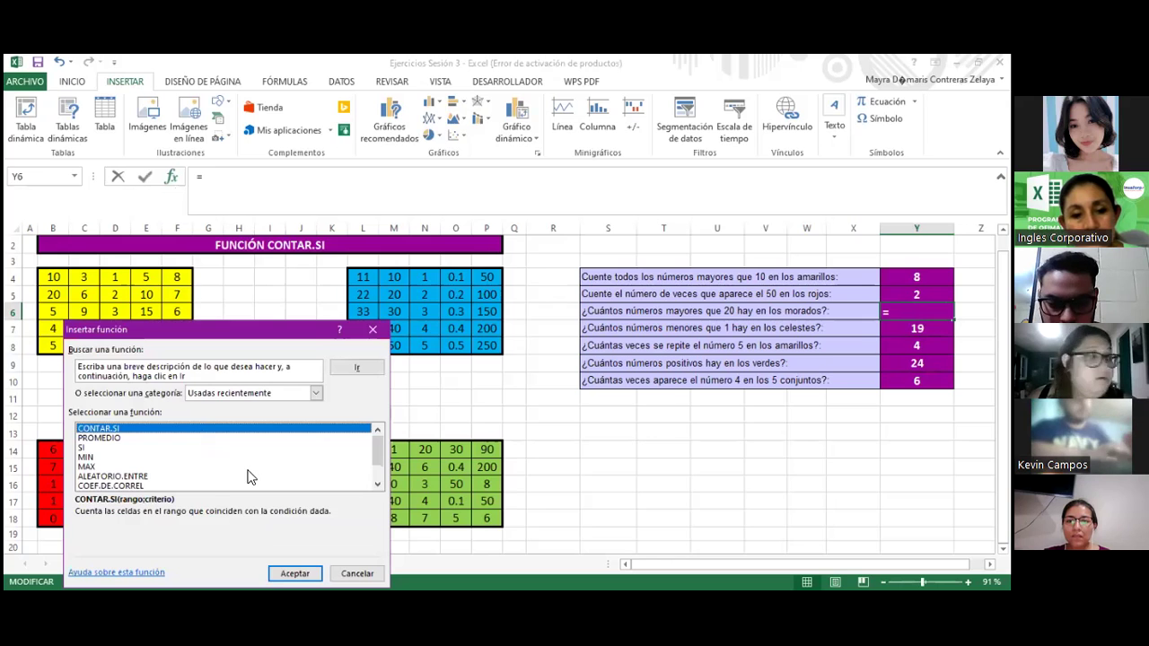
{"action": "key", "text": "Return"}
{"action": "left_click_drag", "start_coordinate": [263, 374], "coordinate": [619, 234]}
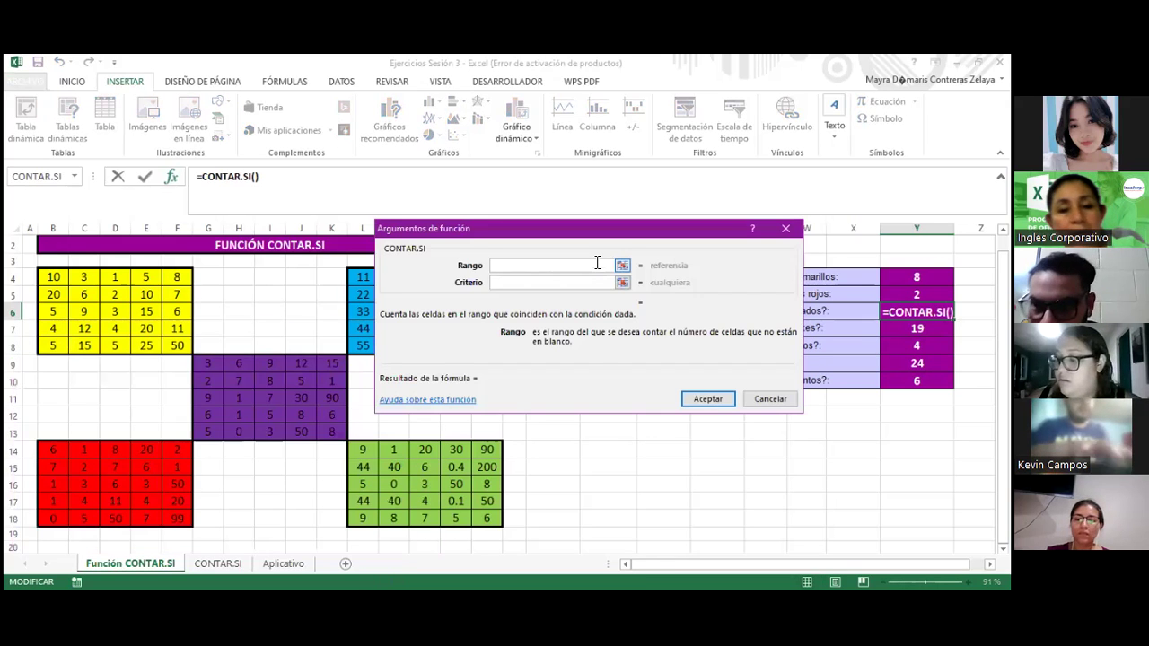
{"action": "type", "text": "morado"}
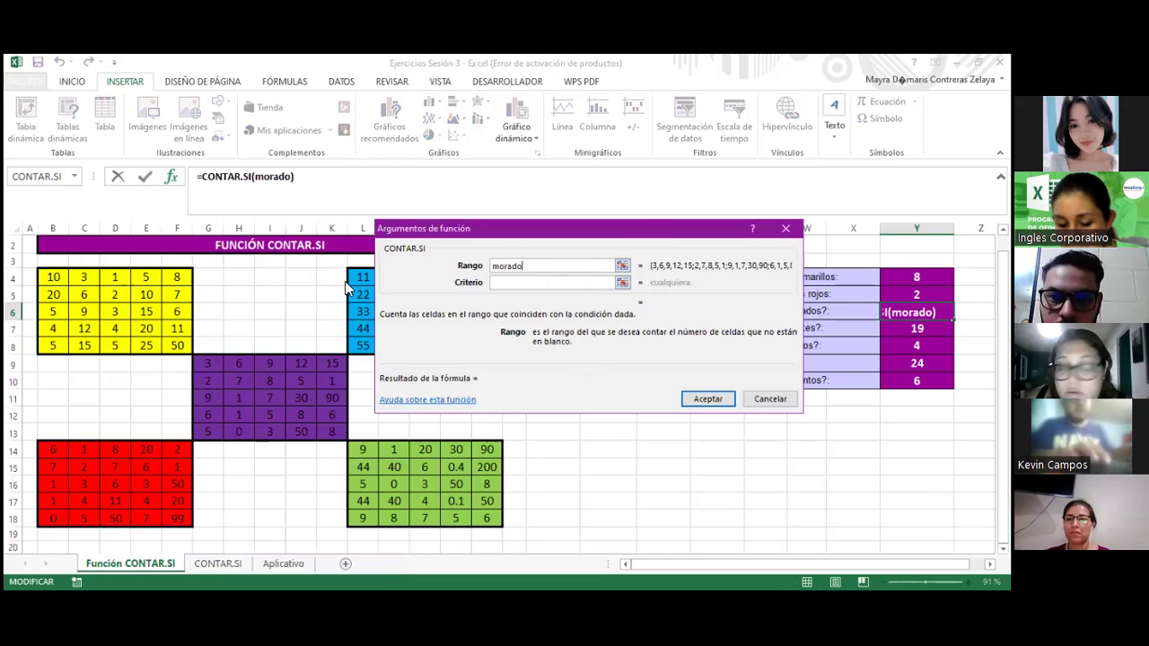
{"action": "key", "text": "Tab"}
{"action": "left_click_drag", "start_coordinate": [538, 229], "coordinate": [331, 231]}
{"action": "type", "text": "."}
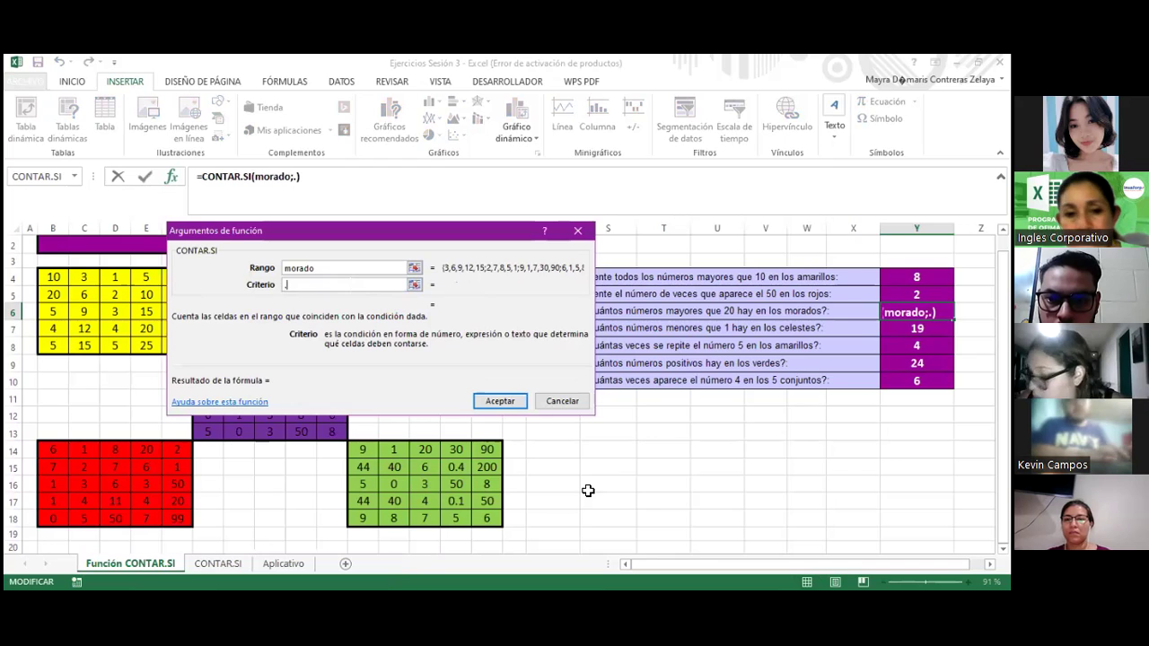
{"action": "type", "text": ">20"}
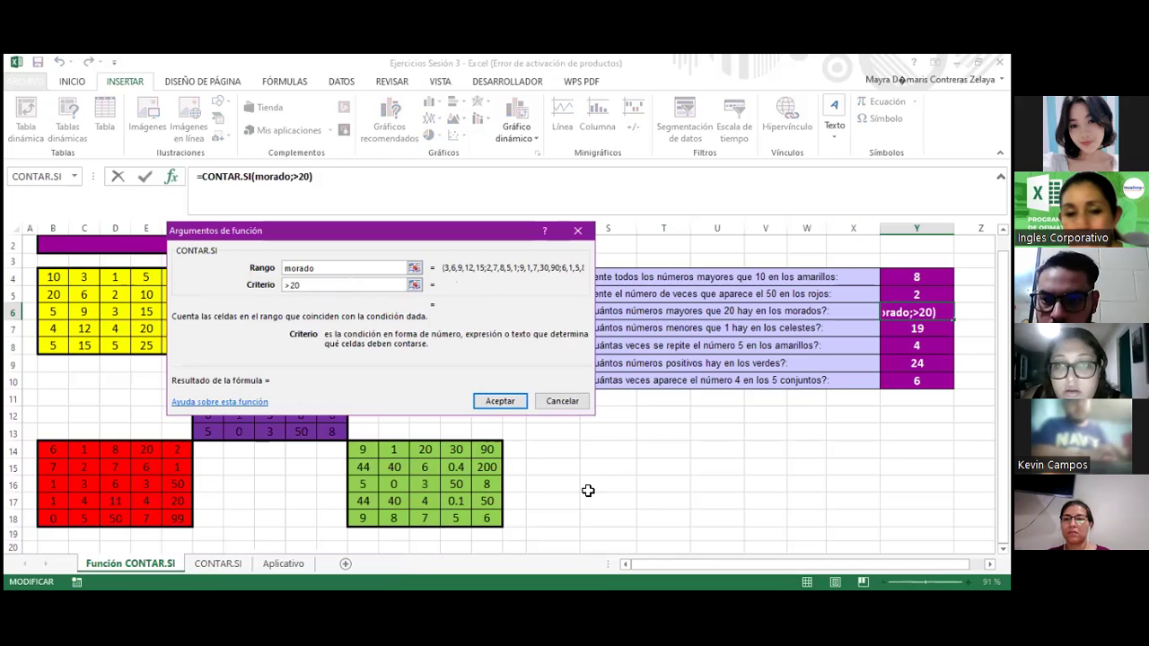
{"action": "key", "text": "Return"}
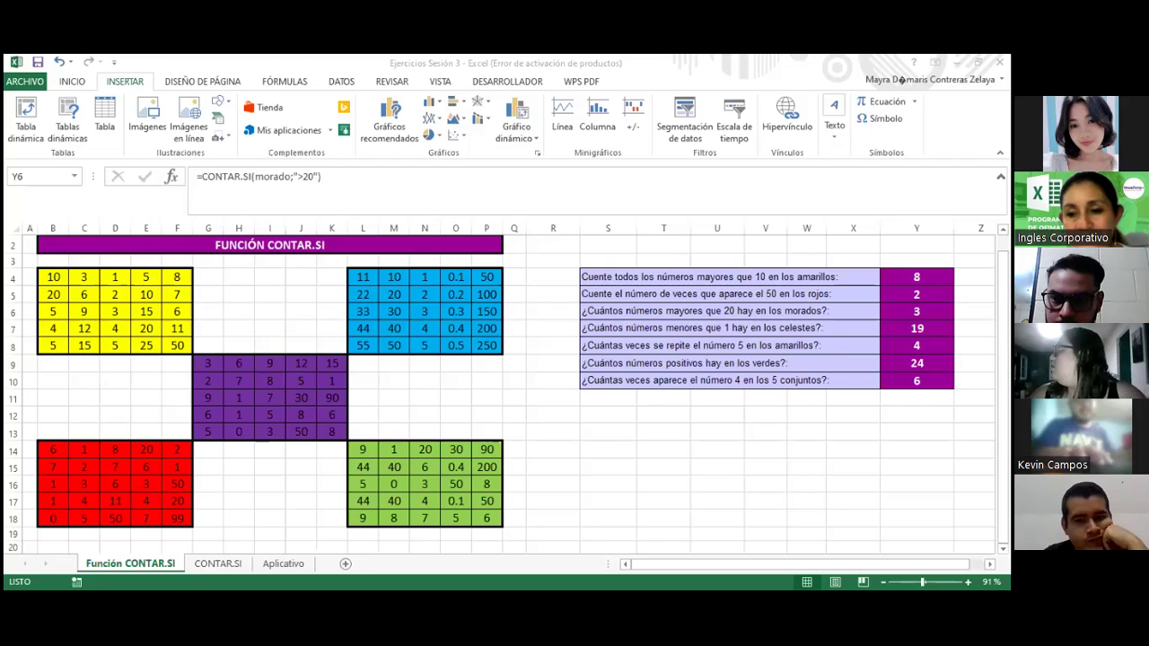
{"action": "scroll", "coordinate": [807, 505], "scroll_direction": "up", "scroll_amount": 4, "text": "ctrl"}
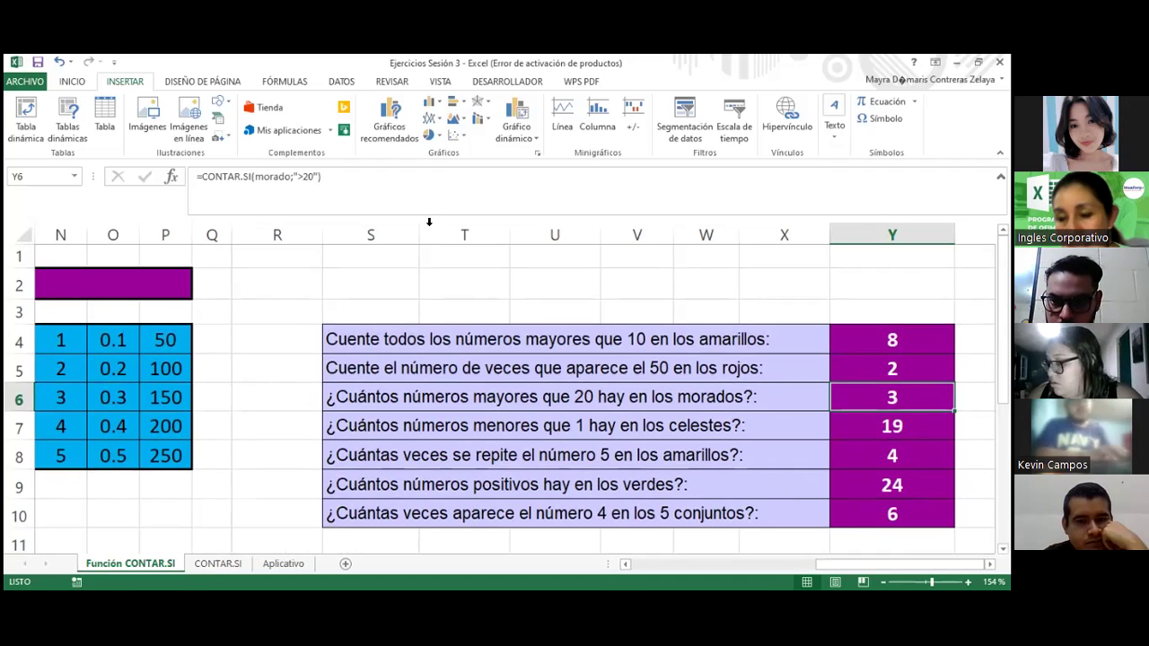
{"action": "left_click", "coordinate": [279, 176]}
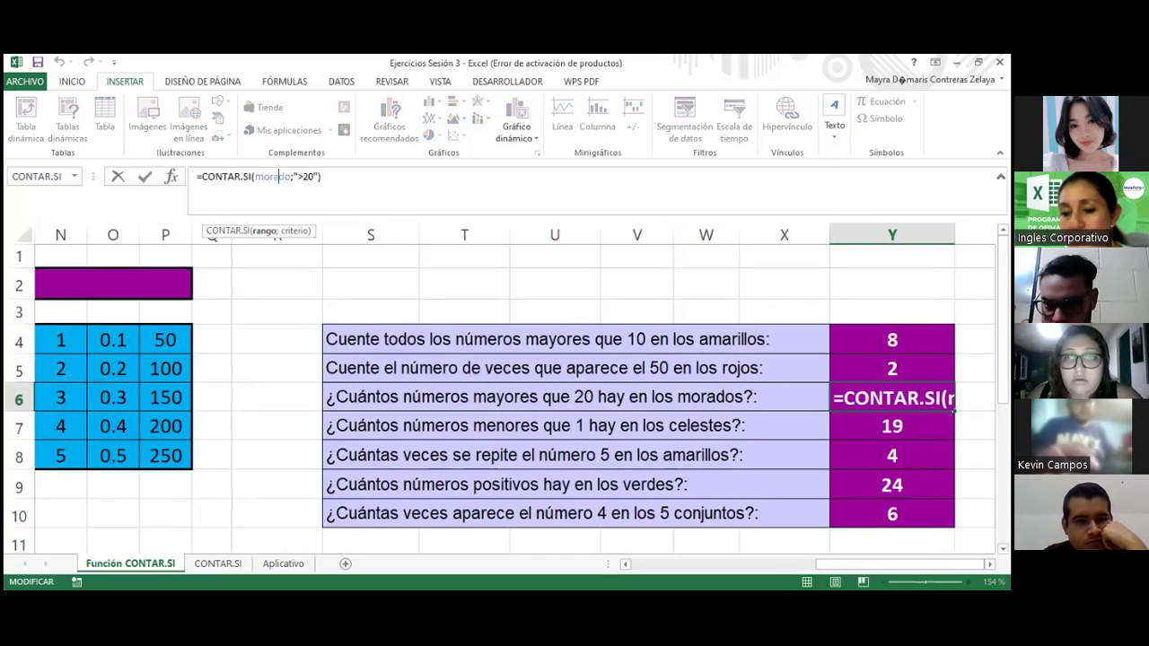
{"action": "key", "text": "Right"}
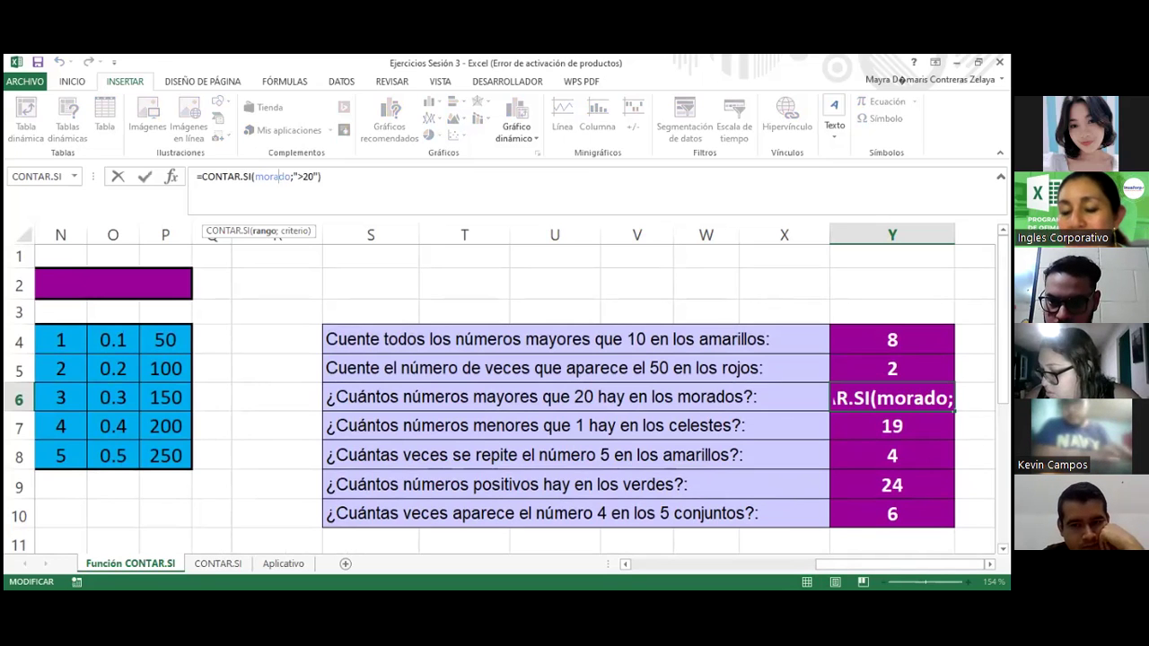
{"action": "scroll", "coordinate": [837, 447], "scroll_direction": "right", "scroll_amount": 2}
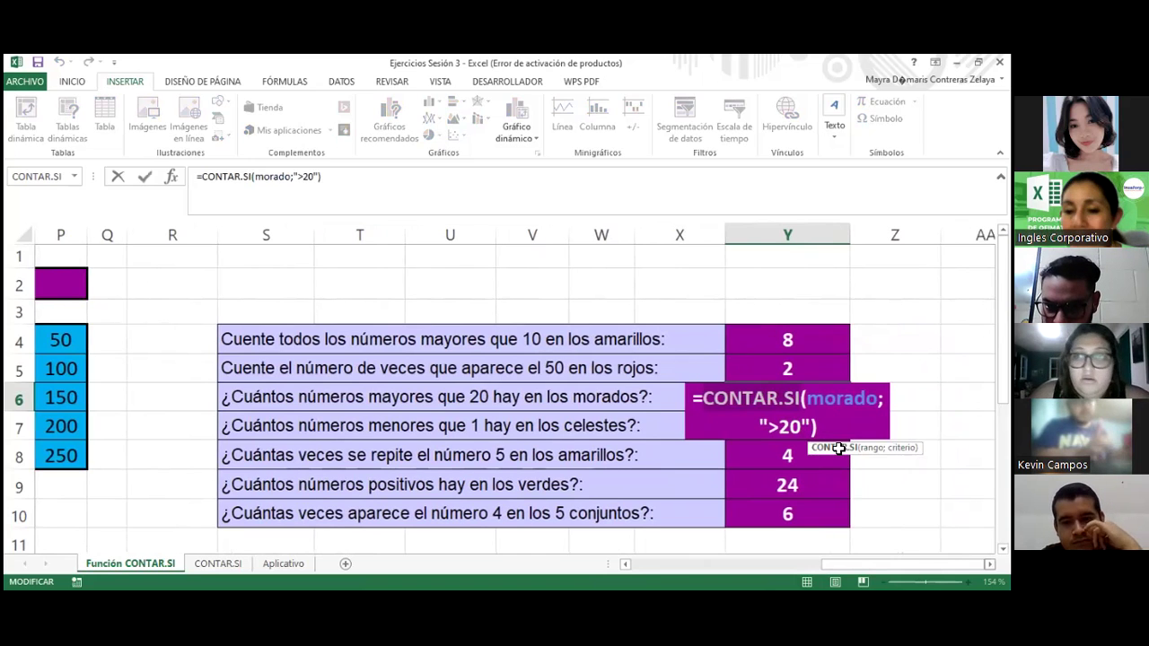
{"action": "key", "text": "Left"}
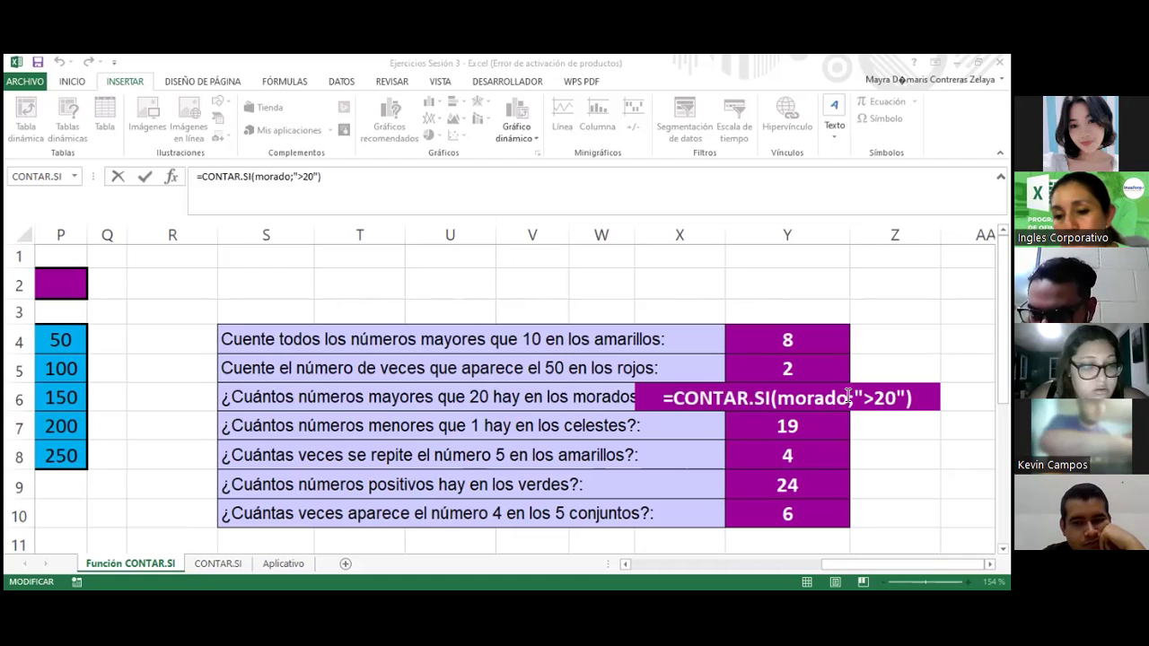
{"action": "double_click", "coordinate": [848, 398]}
{"action": "key", "text": "BackSpace"}
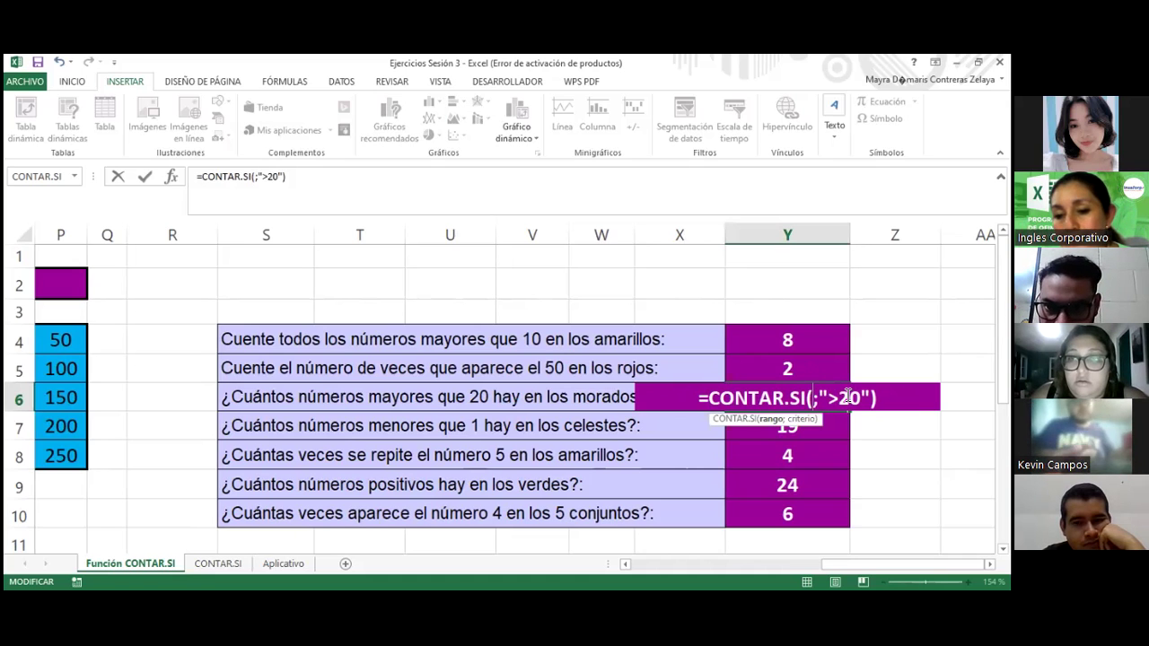
{"action": "type", "text": "m"}
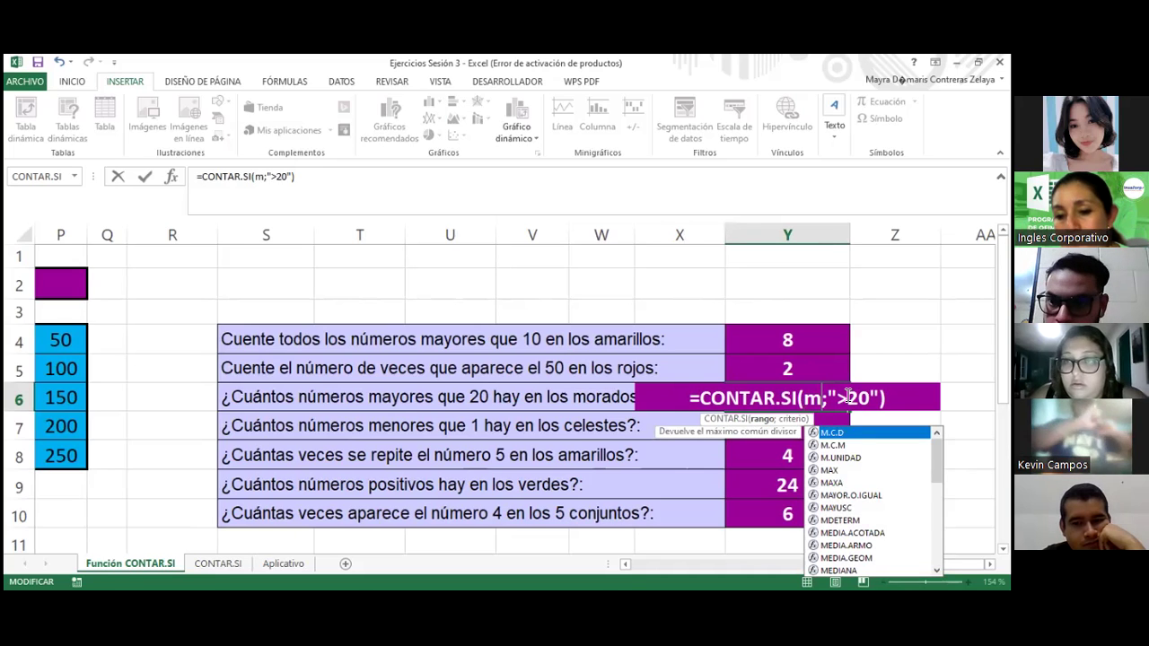
{"action": "type", "text": "or"}
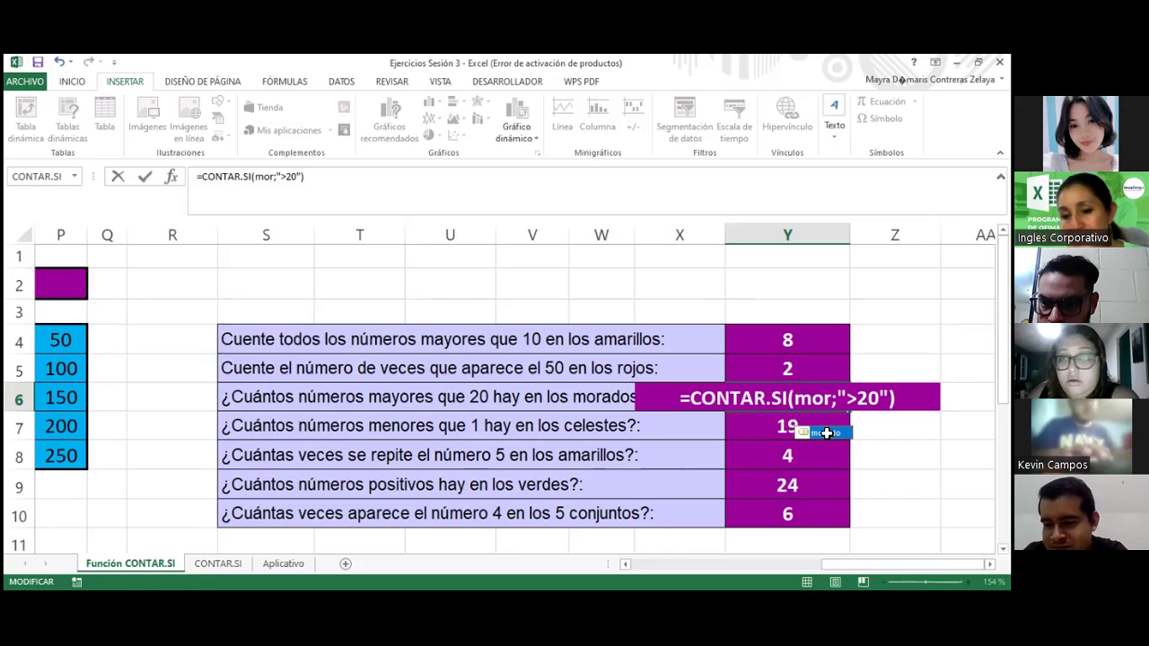
{"action": "double_click", "coordinate": [826, 433]}
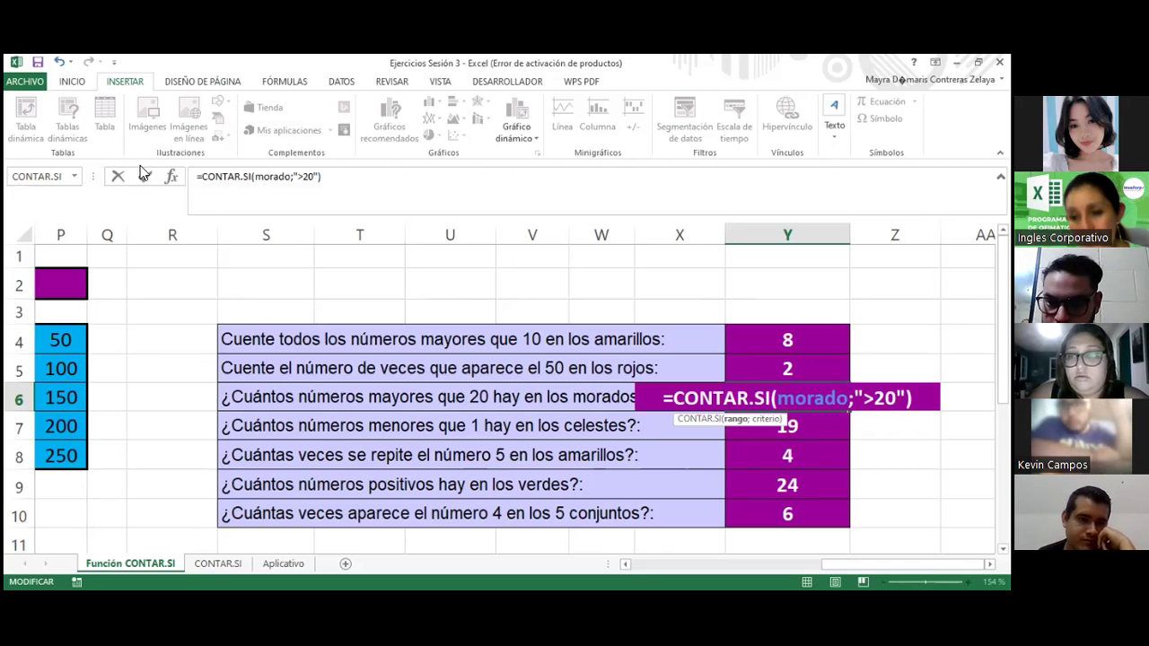
- Commit Y6 and change Y7's celeste criterion from >1 to <1
{"action": "key", "text": "Return"}
{"action": "key", "text": "F2"}
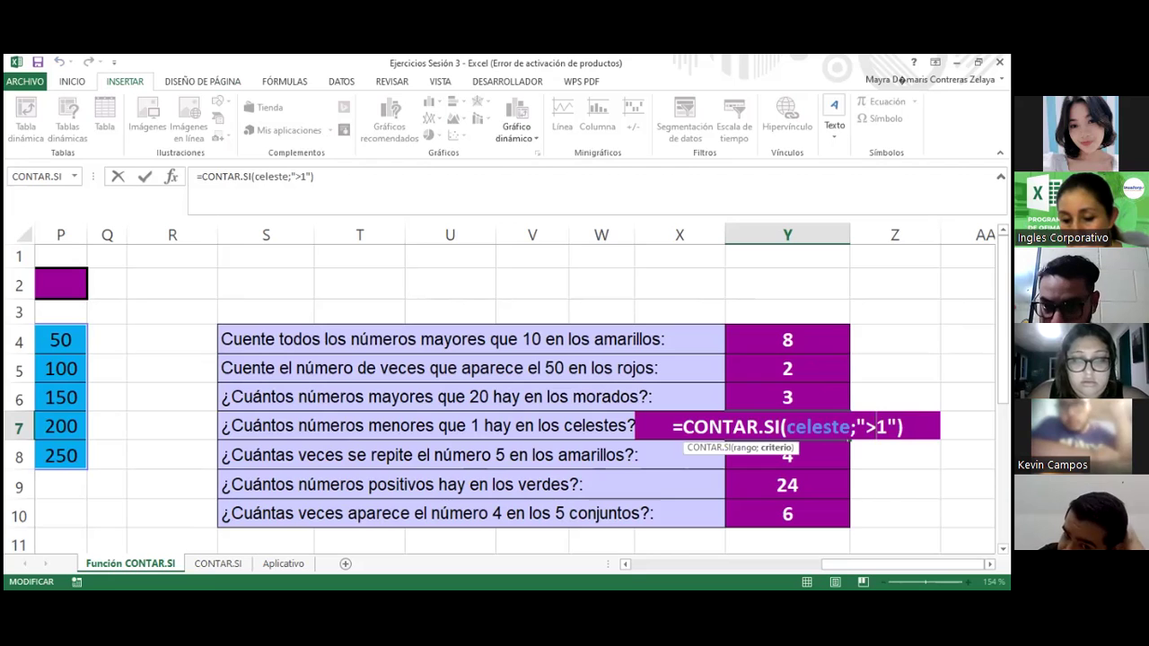
{"action": "key", "text": "BackSpace"}
{"action": "type", "text": "<"}
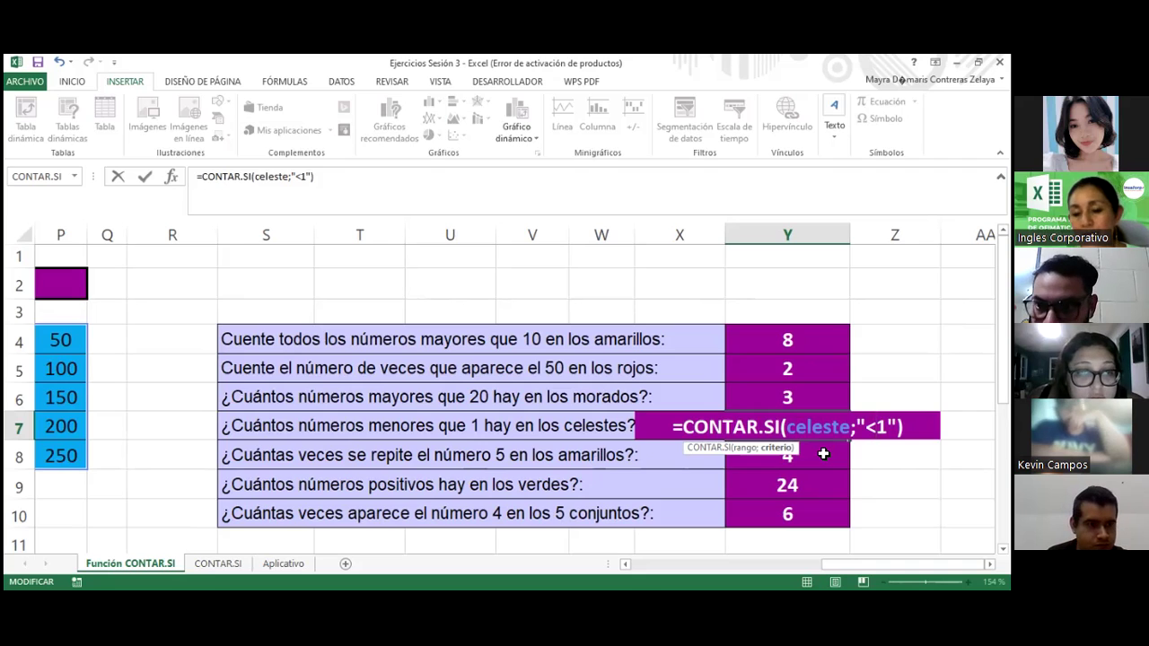
- Remove the stray Y8 reference and commit =CONTAR.SI(celeste;"<1") in Y7, giving 5
{"action": "left_click", "coordinate": [823, 454]}
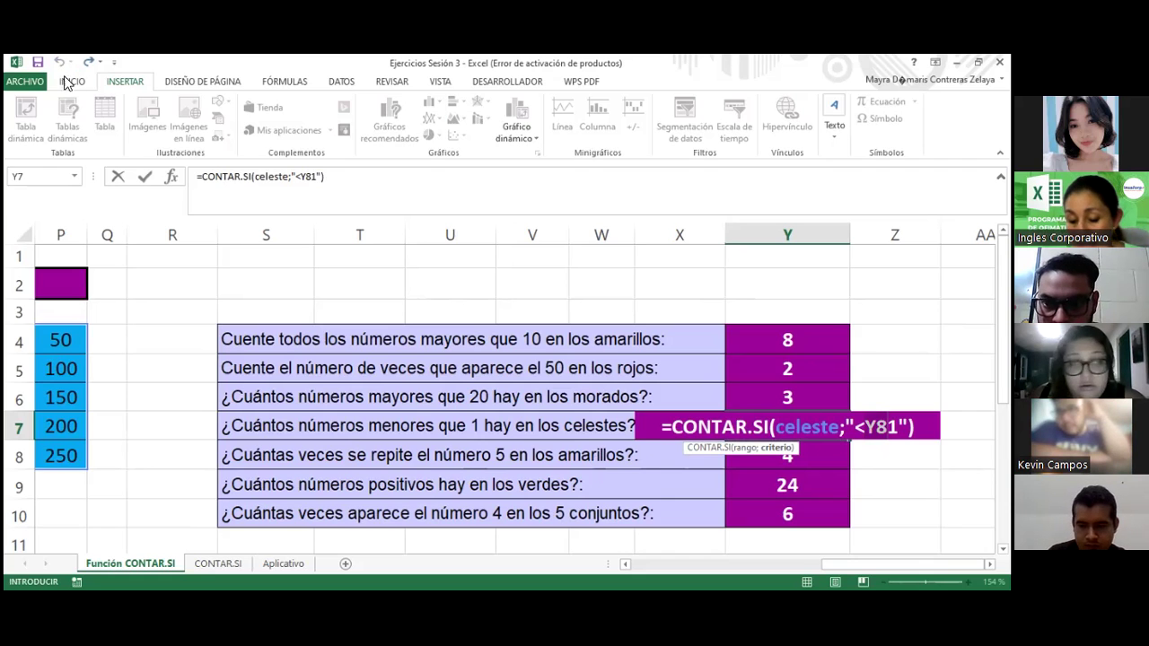
{"action": "key", "text": "F2"}
{"action": "key", "text": "BackSpace"}
{"action": "key", "text": "BackSpace"}
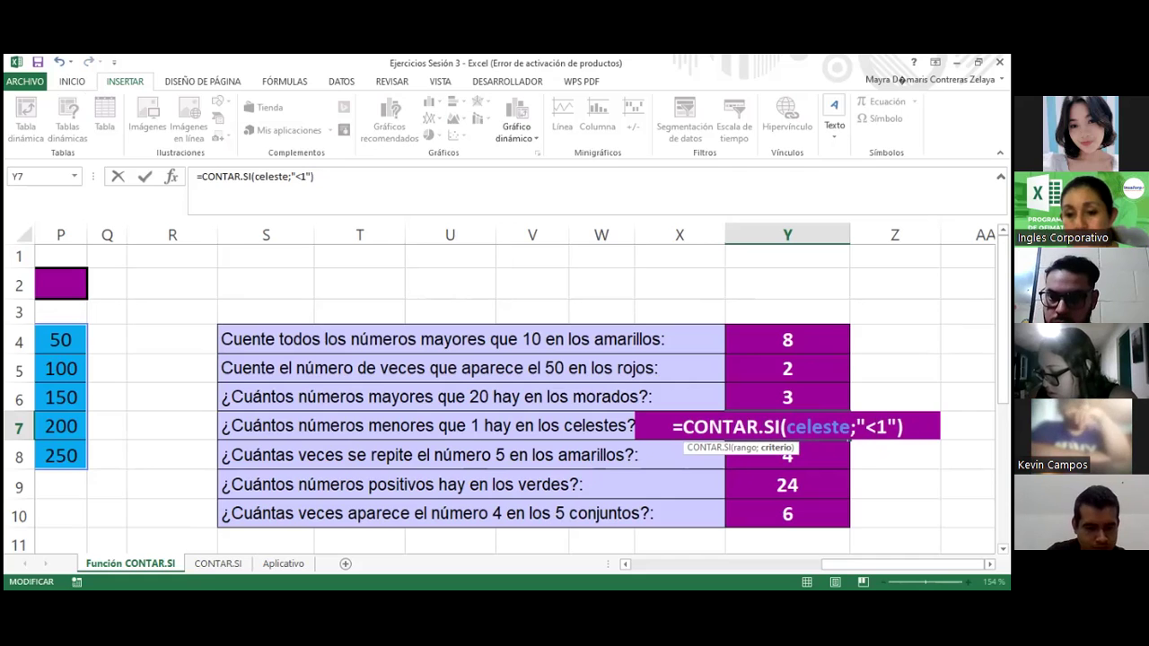
{"action": "key", "text": "Return"}
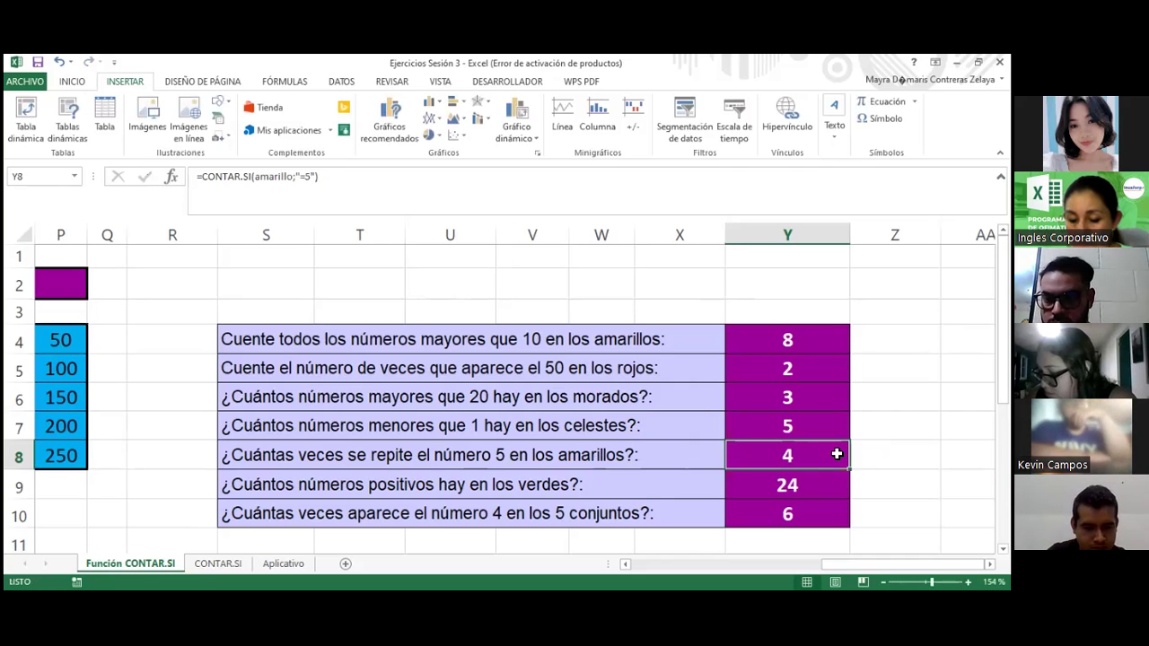
{"action": "double_click", "coordinate": [837, 454]}
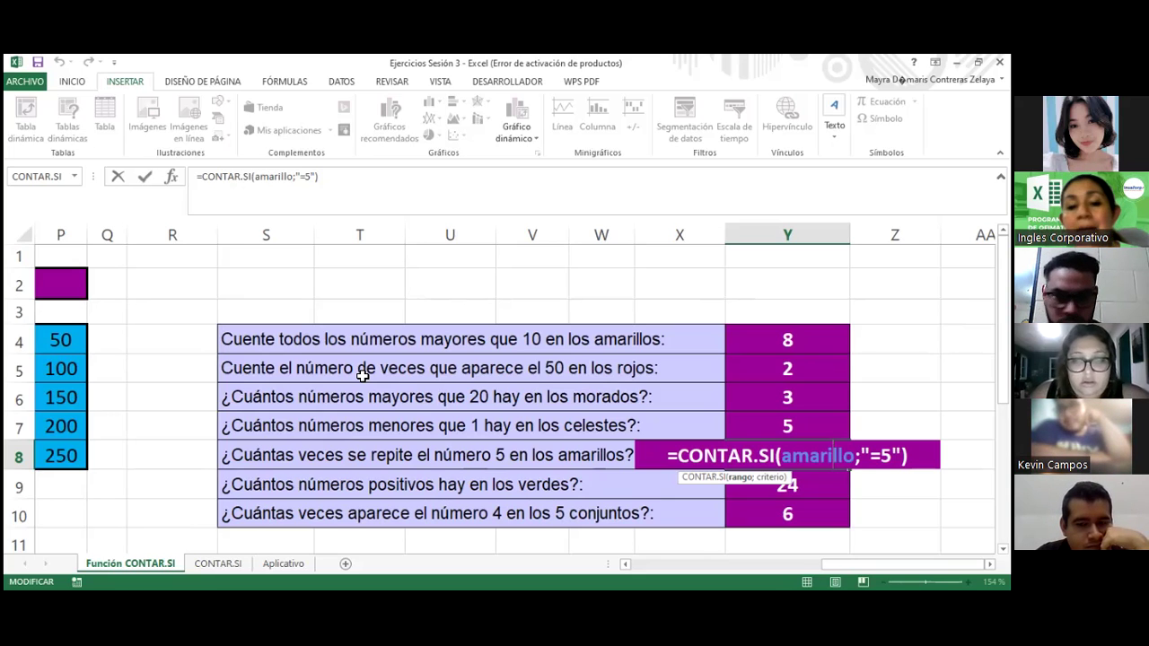
- Confirm Y9's =CONTAR.SI(verde;">0") returning 24, then show Y10's =CONTAR.SI(numeros;"=4") formula
{"action": "key", "text": "Return"}
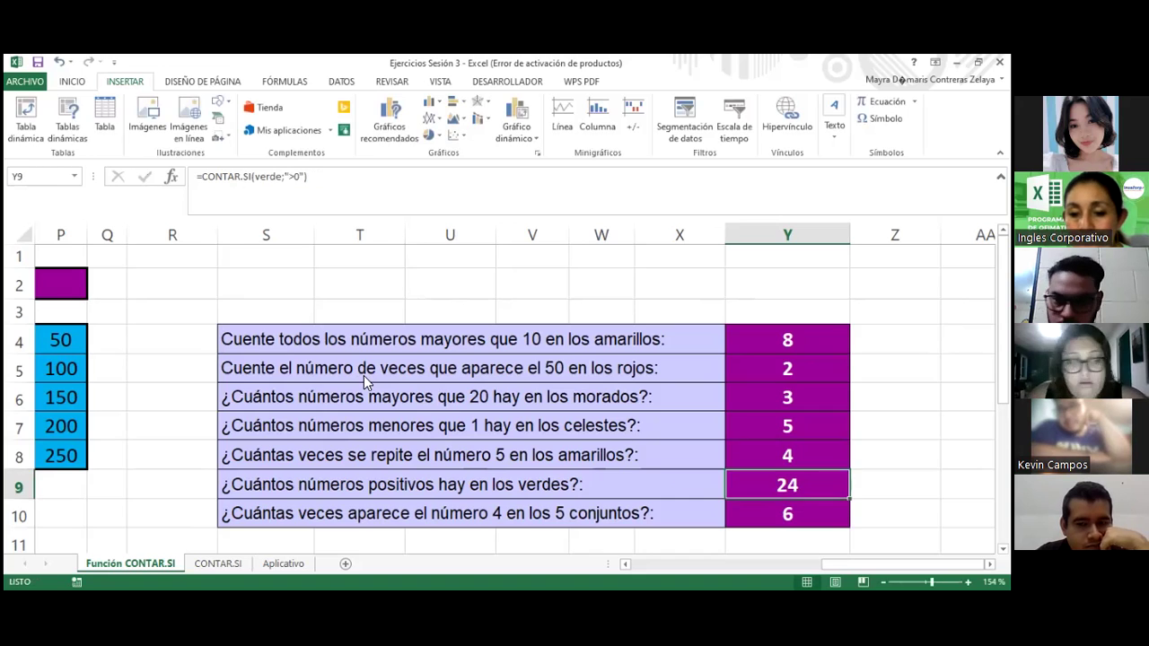
{"action": "key", "text": "F2"}
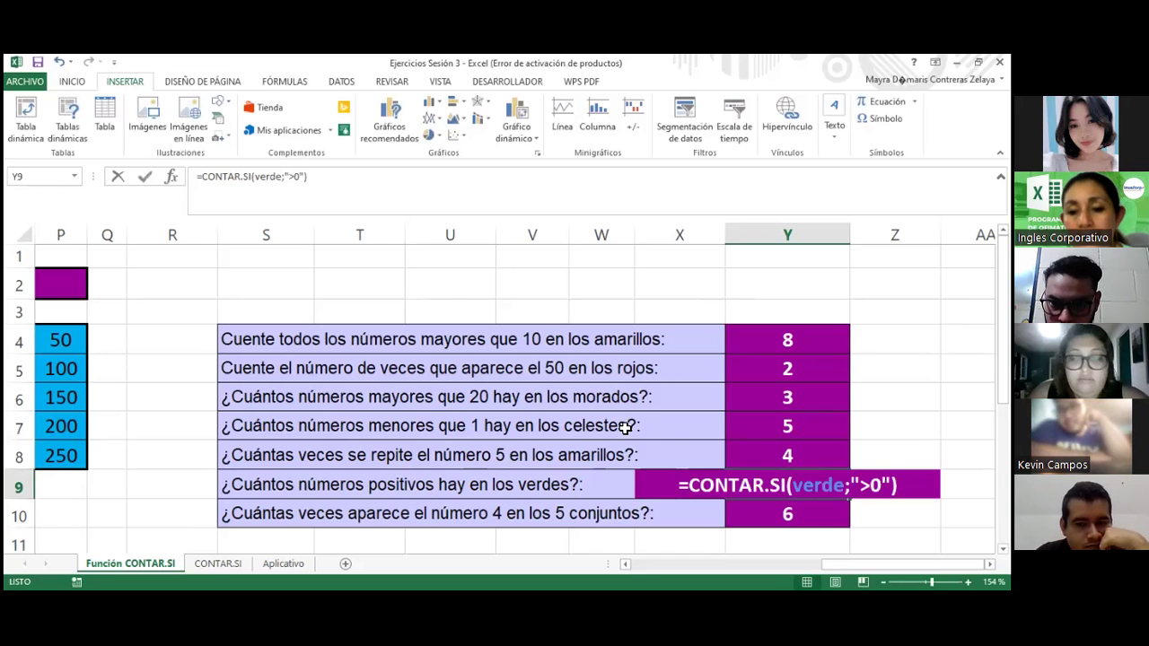
{"action": "left_click", "coordinate": [723, 485]}
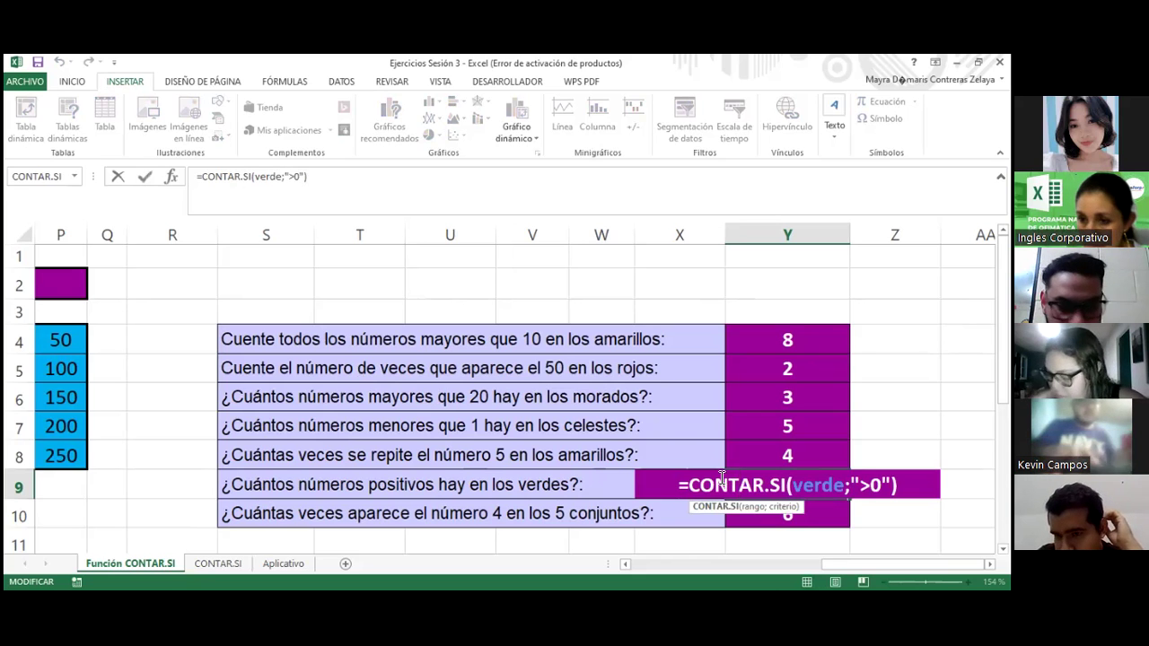
{"action": "scroll", "coordinate": [722, 477], "scroll_direction": "down", "scroll_amount": 2}
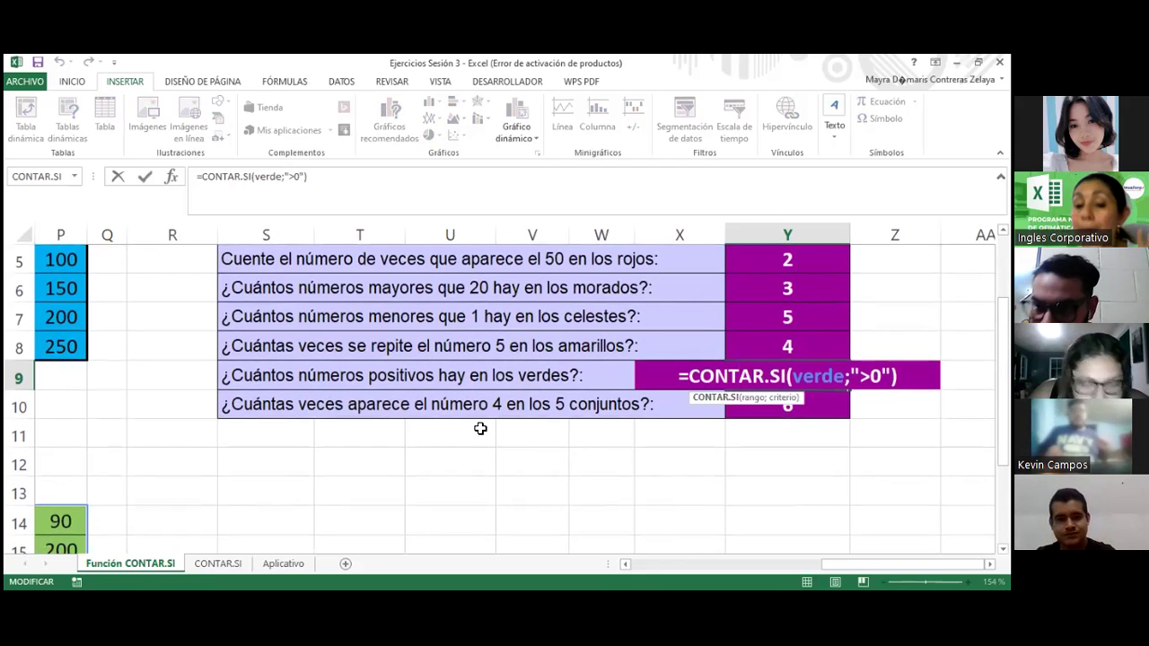
{"action": "scroll", "coordinate": [464, 453], "scroll_direction": "up", "scroll_amount": 2}
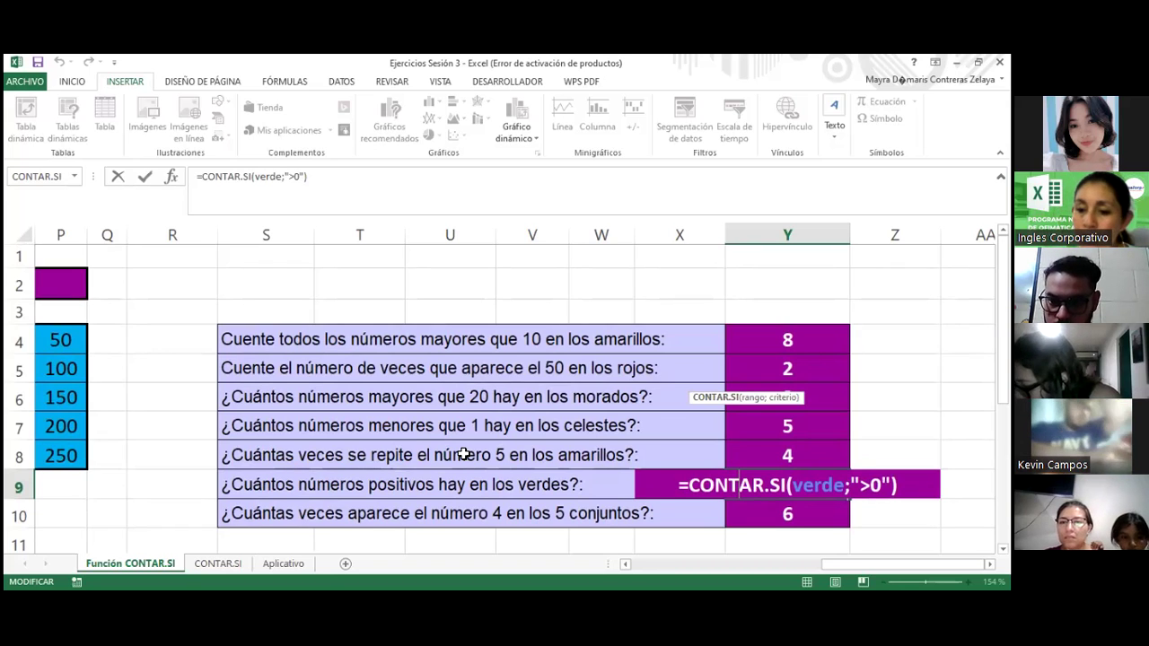
{"action": "key", "text": "Return"}
{"action": "key", "text": "F2"}
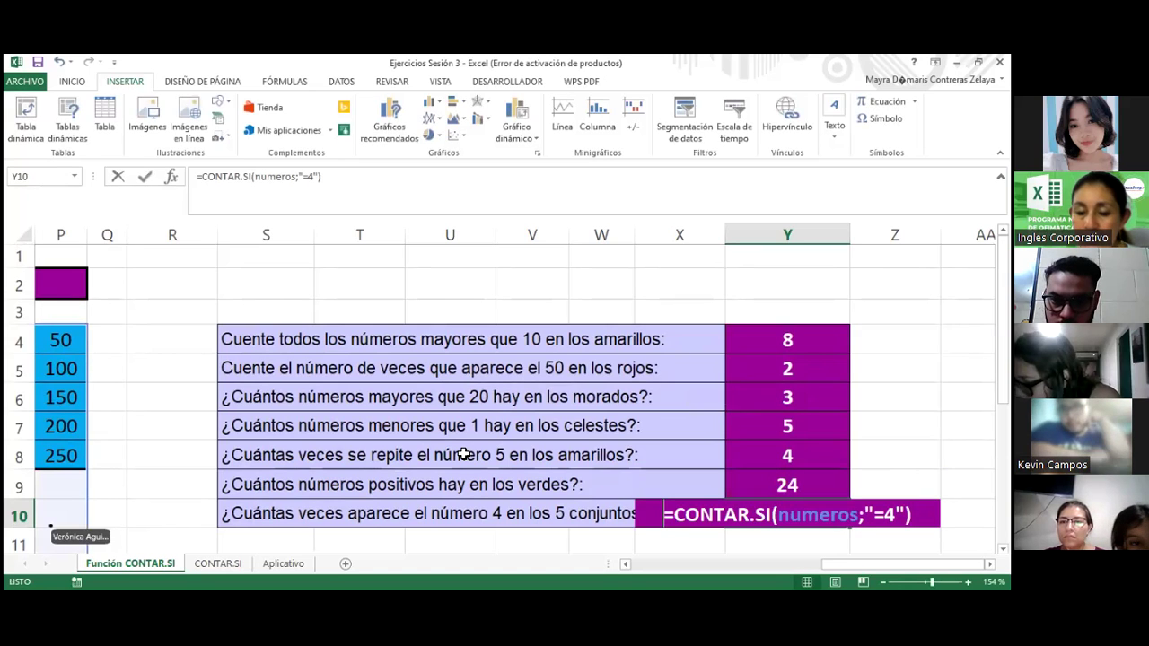
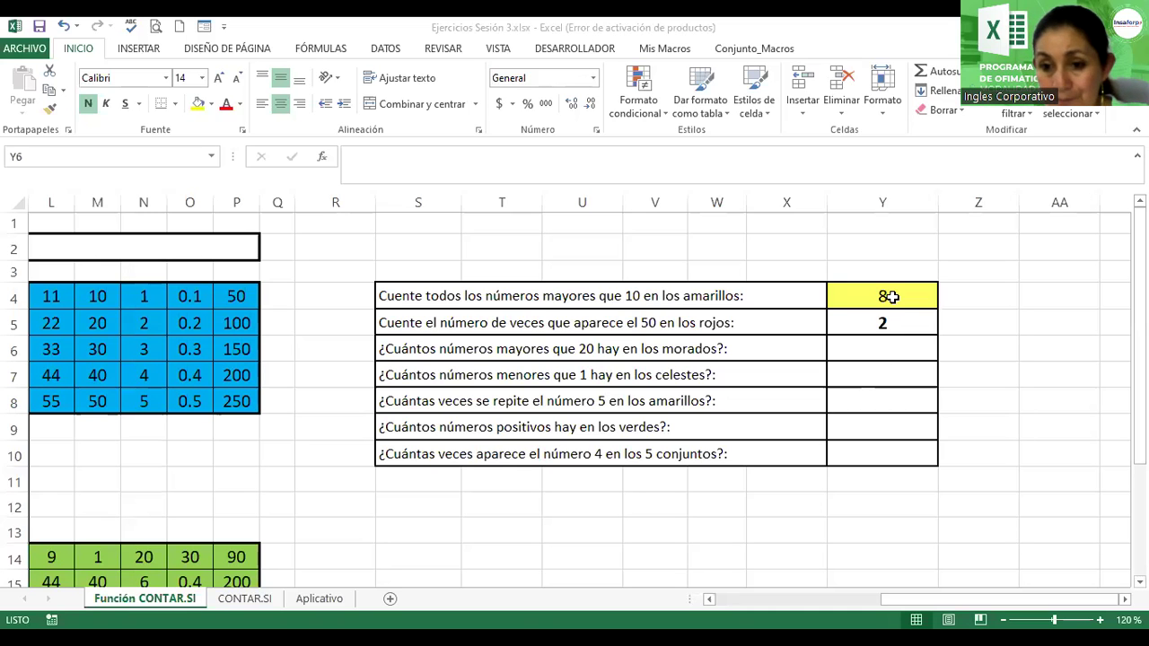
- Enter =CONTAR.SI(amarillo;"5") in Y8 to count the 5s in the yellow set, returning 4
{"action": "left_click", "coordinate": [894, 295]}
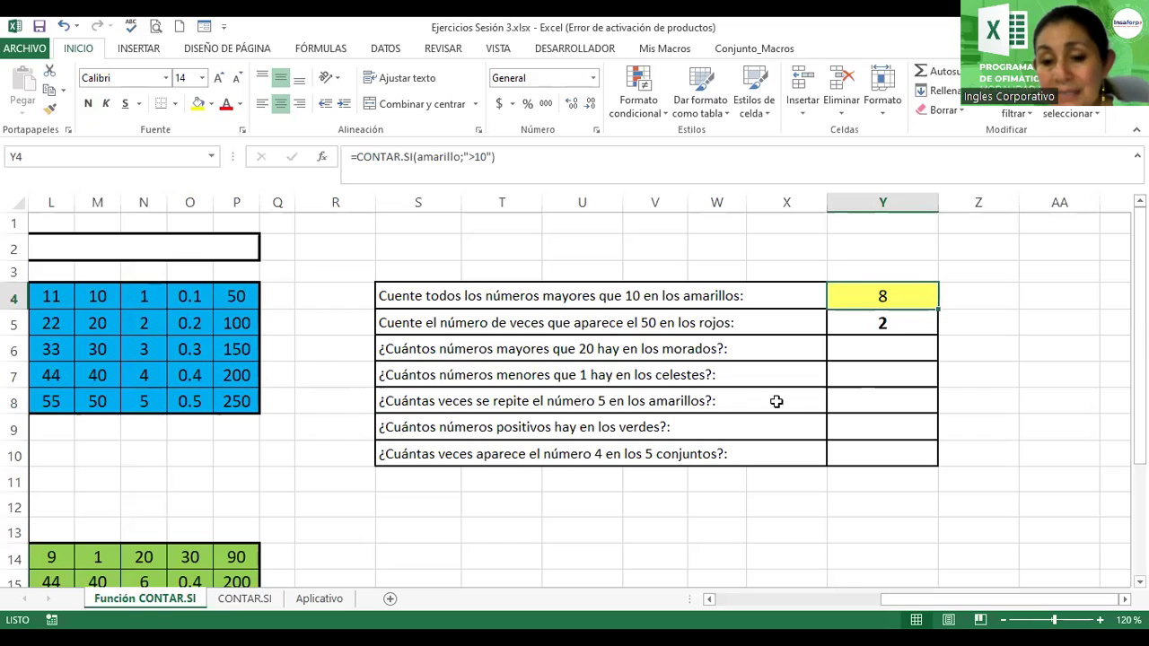
{"action": "left_click", "coordinate": [844, 401]}
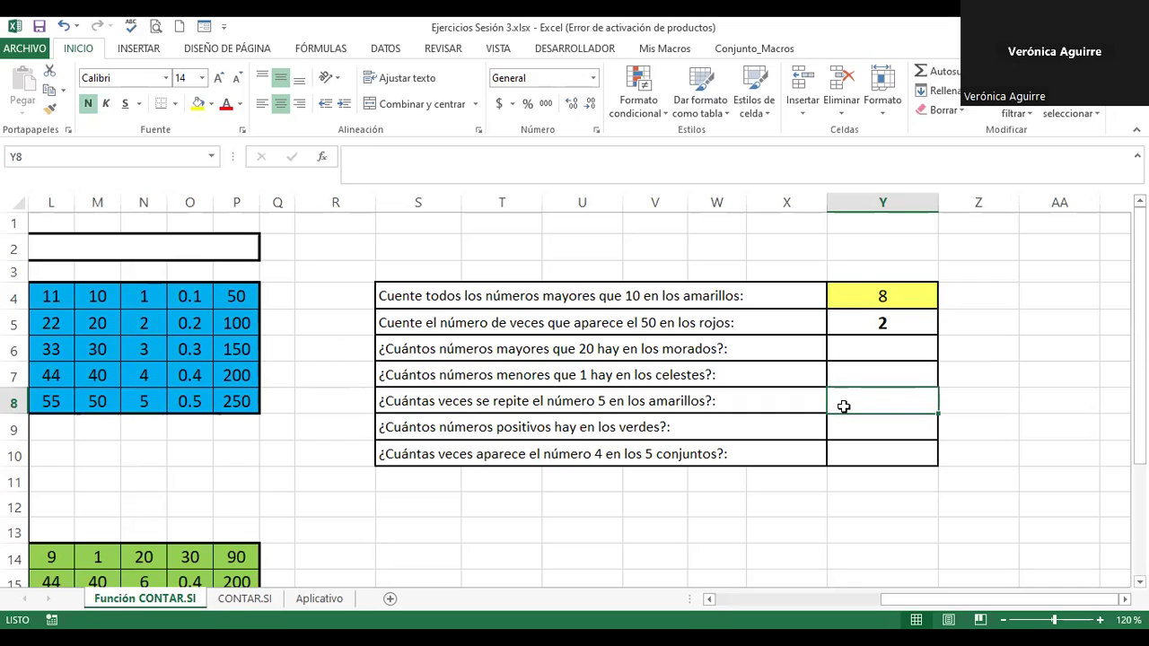
{"action": "type", "text": "="}
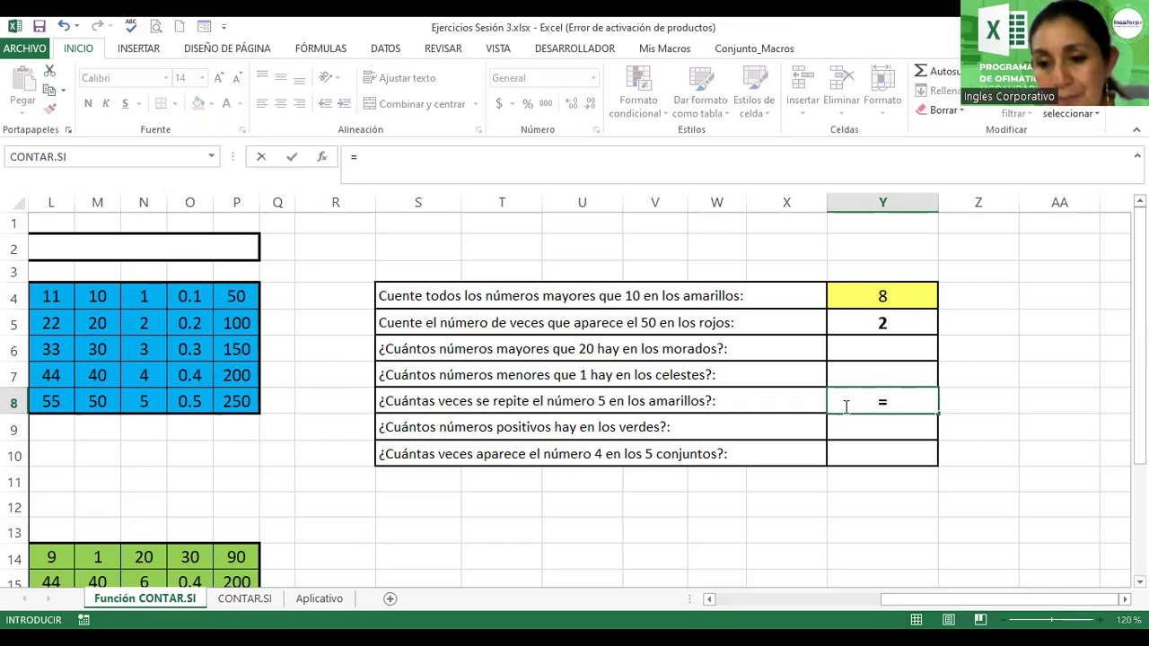
{"action": "type", "text": "contar.si("}
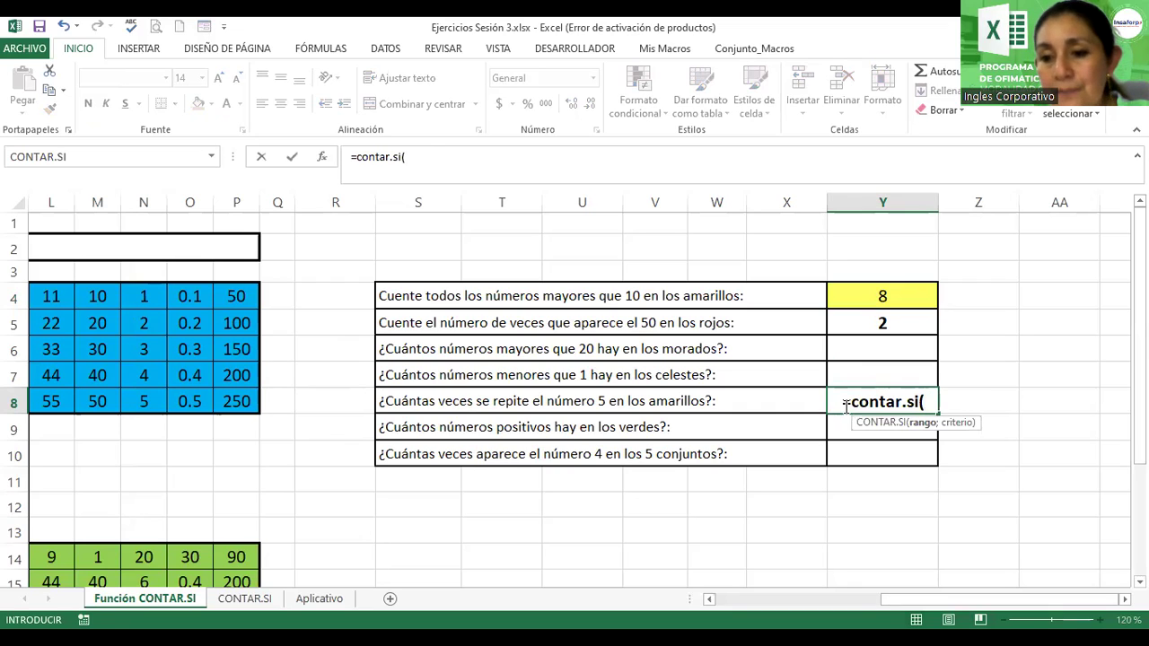
{"action": "type", "text": "amarill"}
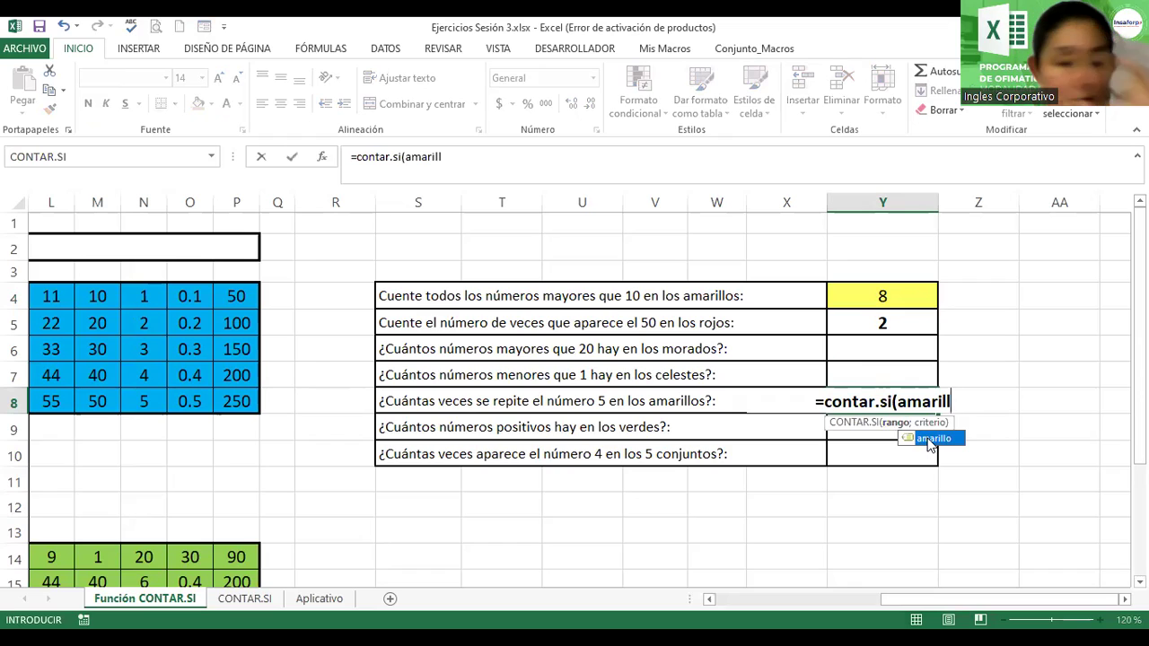
{"action": "left_click", "coordinate": [926, 439]}
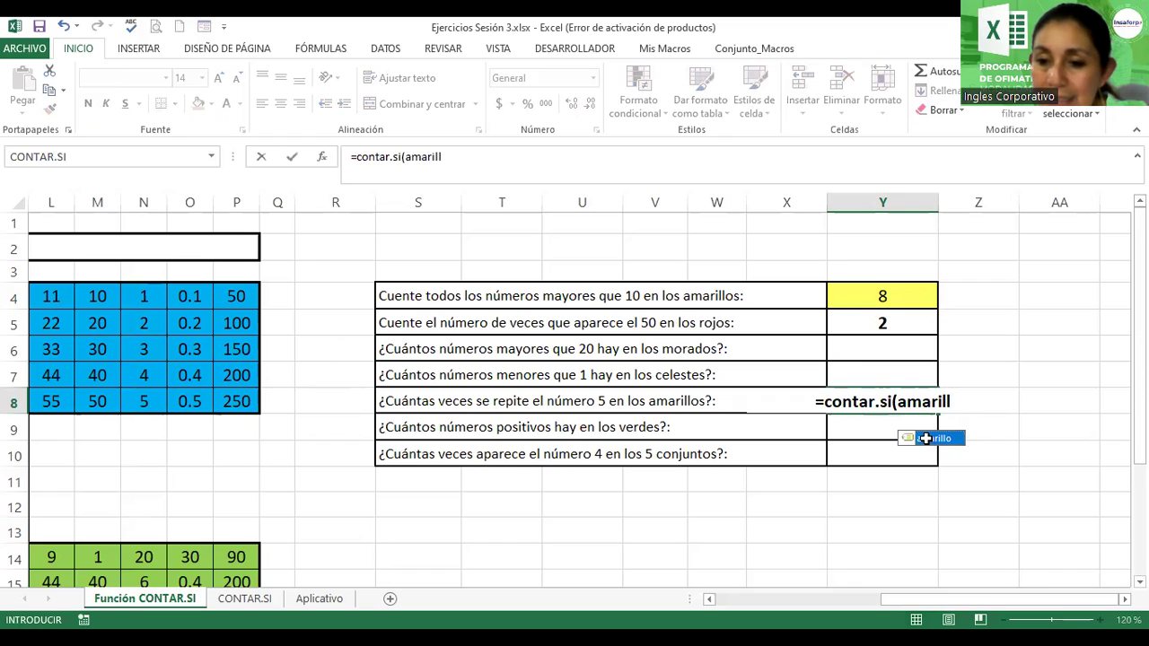
{"action": "double_click", "coordinate": [926, 438]}
{"action": "type", "text": ";"}
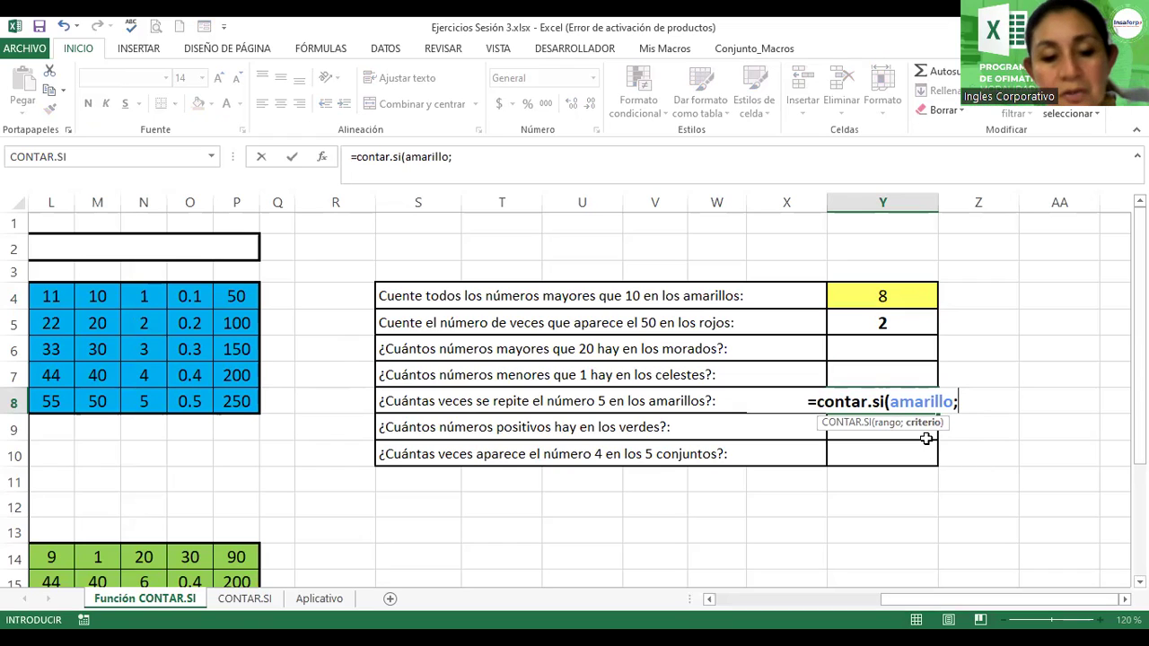
{"action": "type", "text": "\"5\")"}
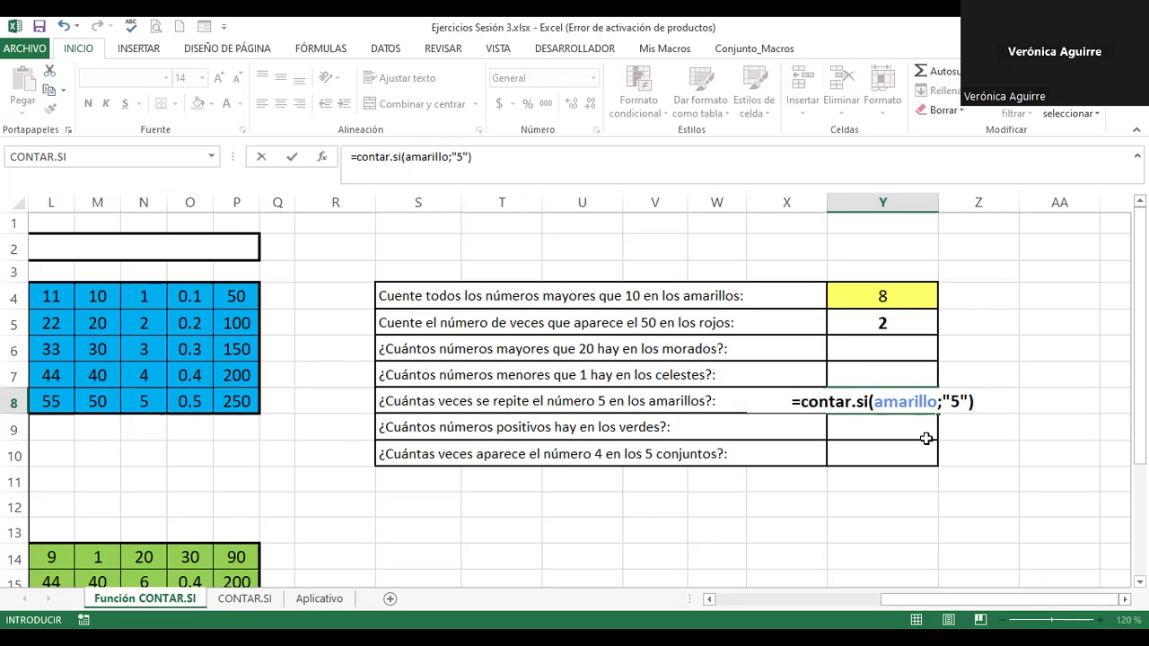
{"action": "key", "text": "Return"}
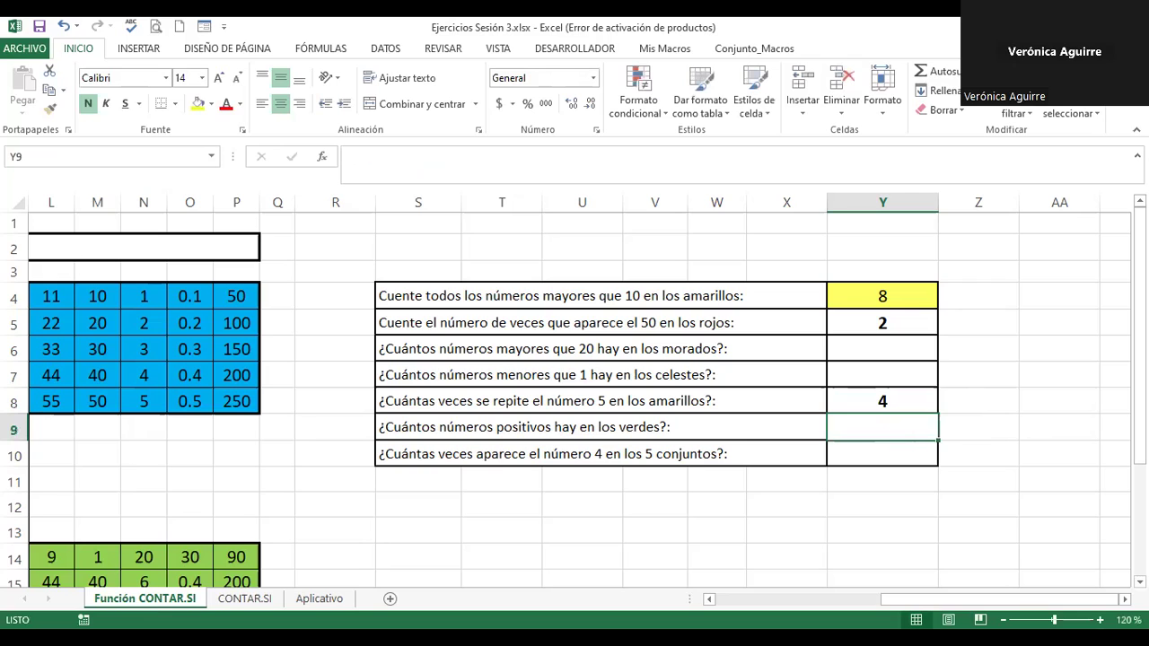
- Switch to the CONTAR.SI sheet and scroll to the PEDIDOS orders table
{"action": "left_click", "coordinate": [244, 599]}
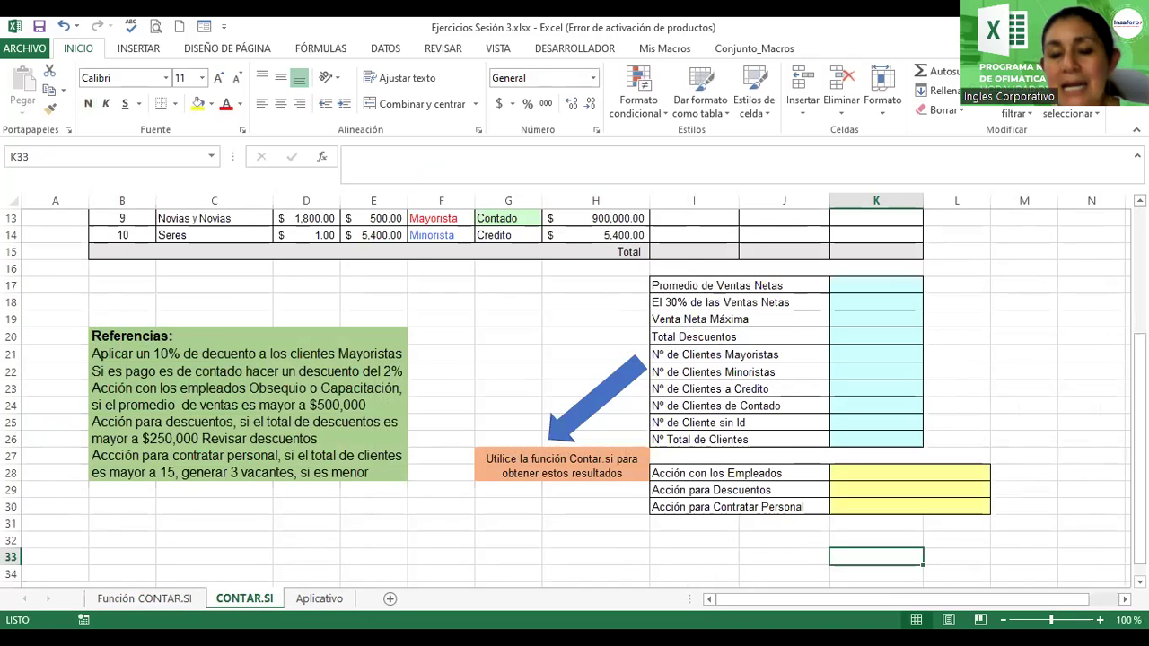
{"action": "left_click", "coordinate": [731, 421]}
{"action": "left_click", "coordinate": [731, 372]}
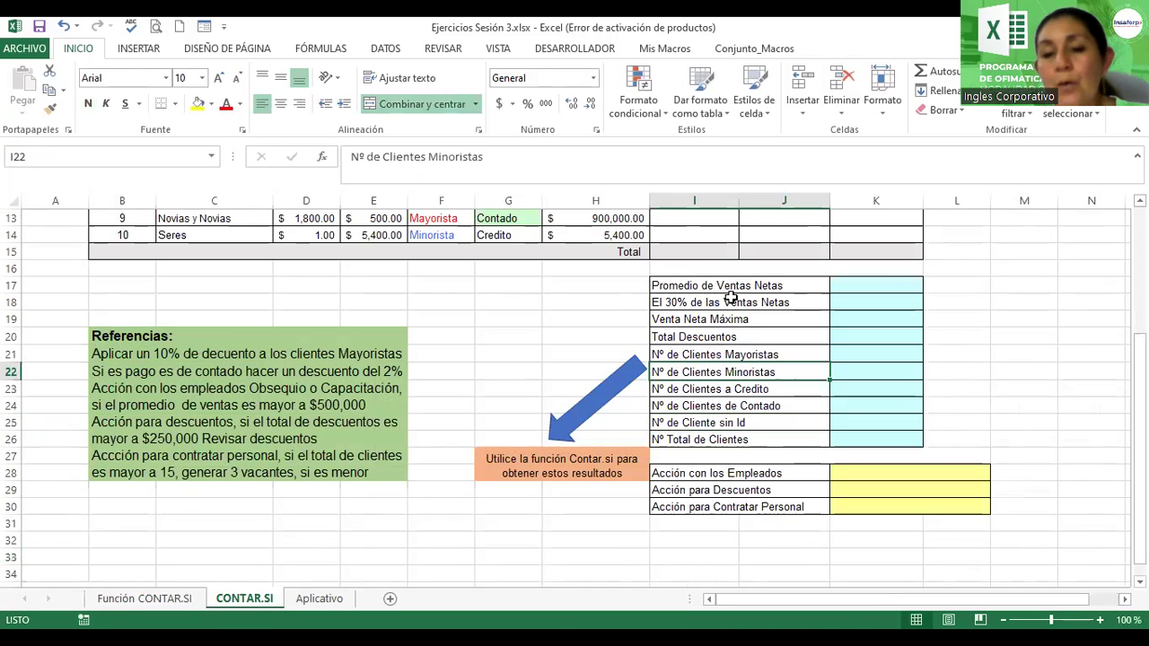
{"action": "mouse_move", "coordinate": [1139, 482]}
{"action": "left_mouse_down"}
{"action": "mouse_move", "coordinate": [1138, 380]}
{"action": "mouse_move", "coordinate": [1138, 485]}
{"action": "left_mouse_up"}
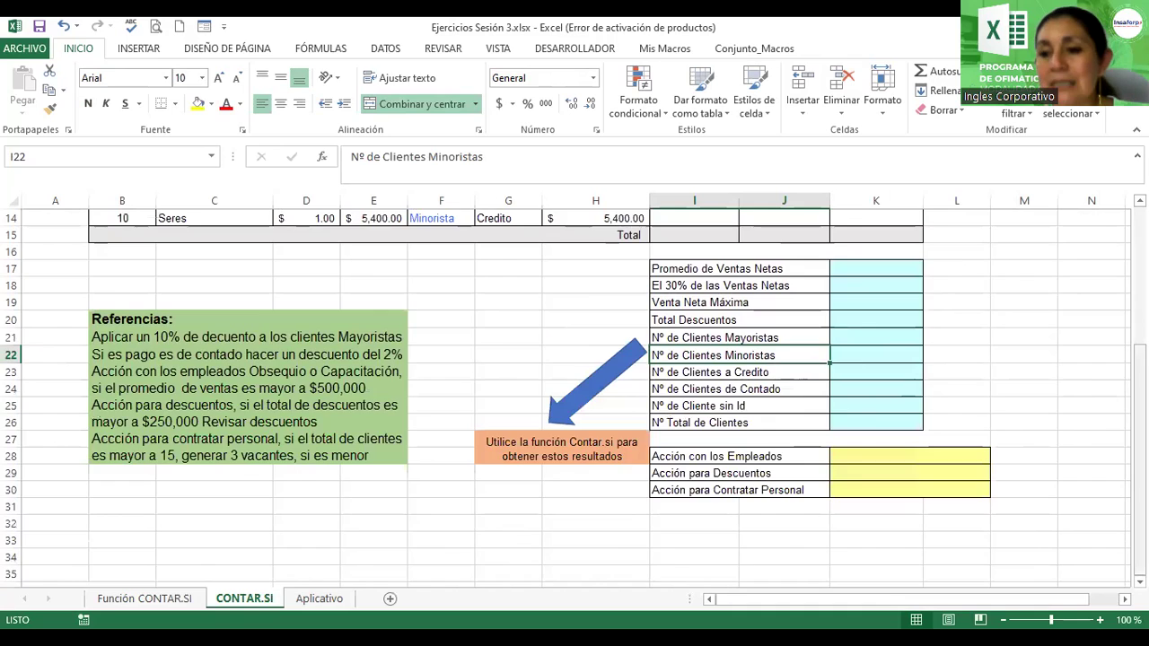
{"action": "left_click_drag", "start_coordinate": [1138, 556], "coordinate": [1138, 413]}
{"action": "left_click", "coordinate": [694, 285]}
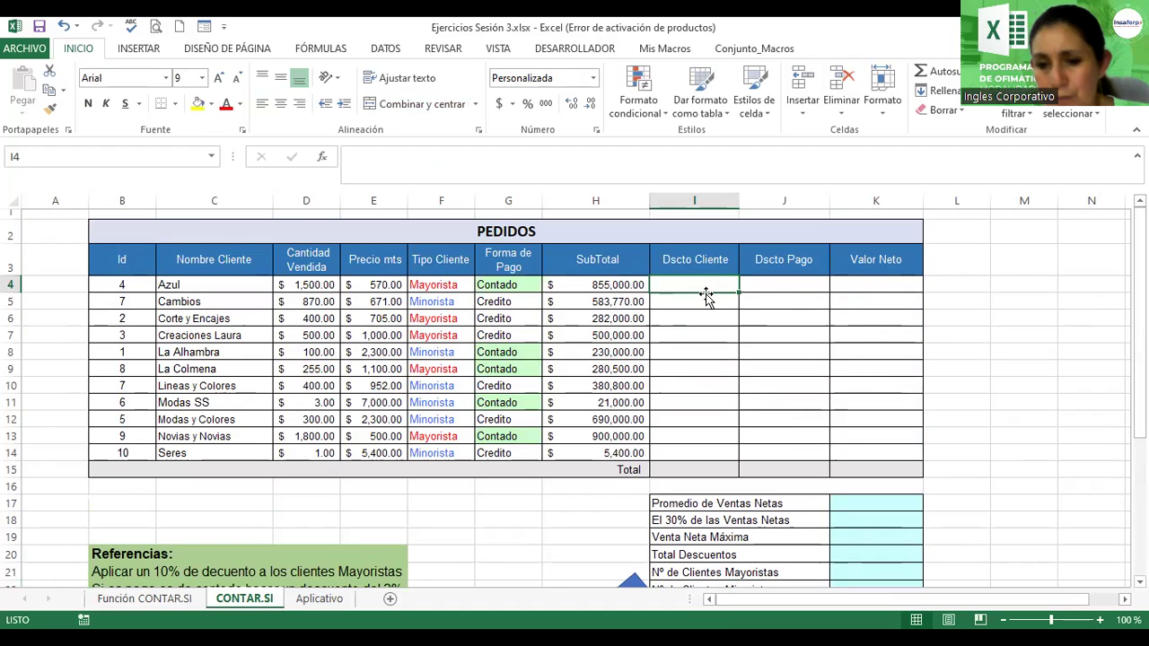
{"action": "left_click", "coordinate": [844, 505]}
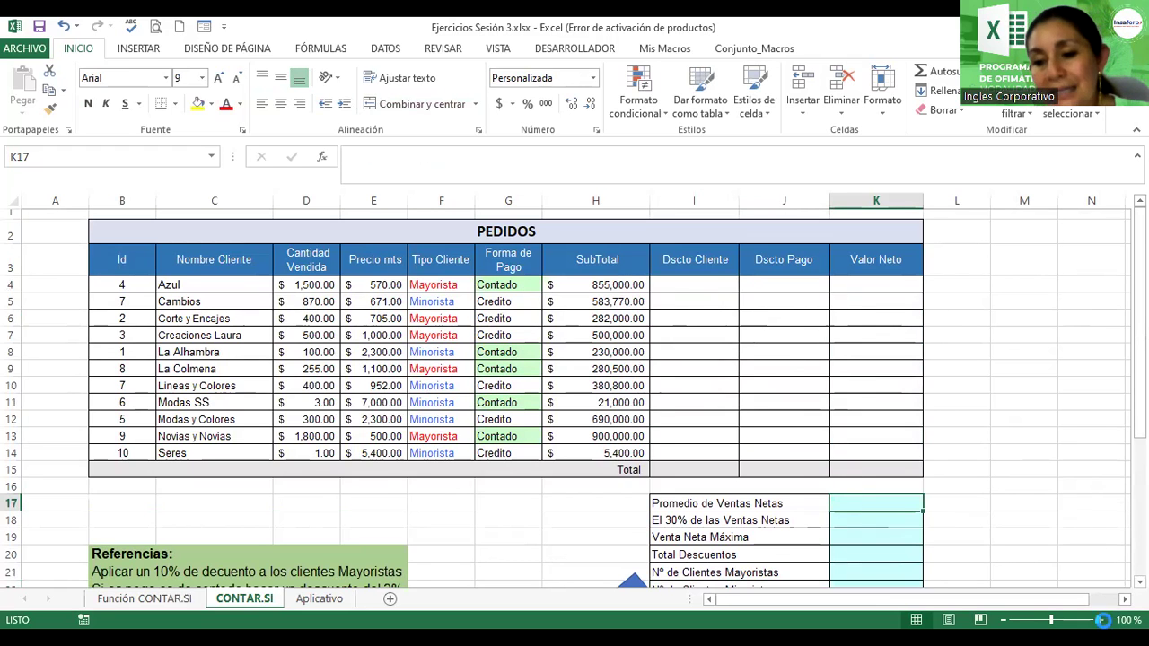
- Zoom the PEDIDOS table view in to 150%
{"action": "left_click", "coordinate": [1099, 621]}
{"action": "left_click", "coordinate": [1099, 620]}
{"action": "left_click", "coordinate": [1100, 620]}
{"action": "left_click", "coordinate": [1099, 620]}
{"action": "left_click", "coordinate": [1100, 621]}
{"action": "mouse_move", "coordinate": [987, 600]}
{"action": "left_mouse_down"}
{"action": "mouse_move", "coordinate": [996, 609]}
{"action": "mouse_move", "coordinate": [813, 602]}
{"action": "left_mouse_up"}
{"action": "scroll", "coordinate": [831, 405], "scroll_direction": "down", "scroll_amount": 2}
{"action": "left_click", "coordinate": [888, 405]}
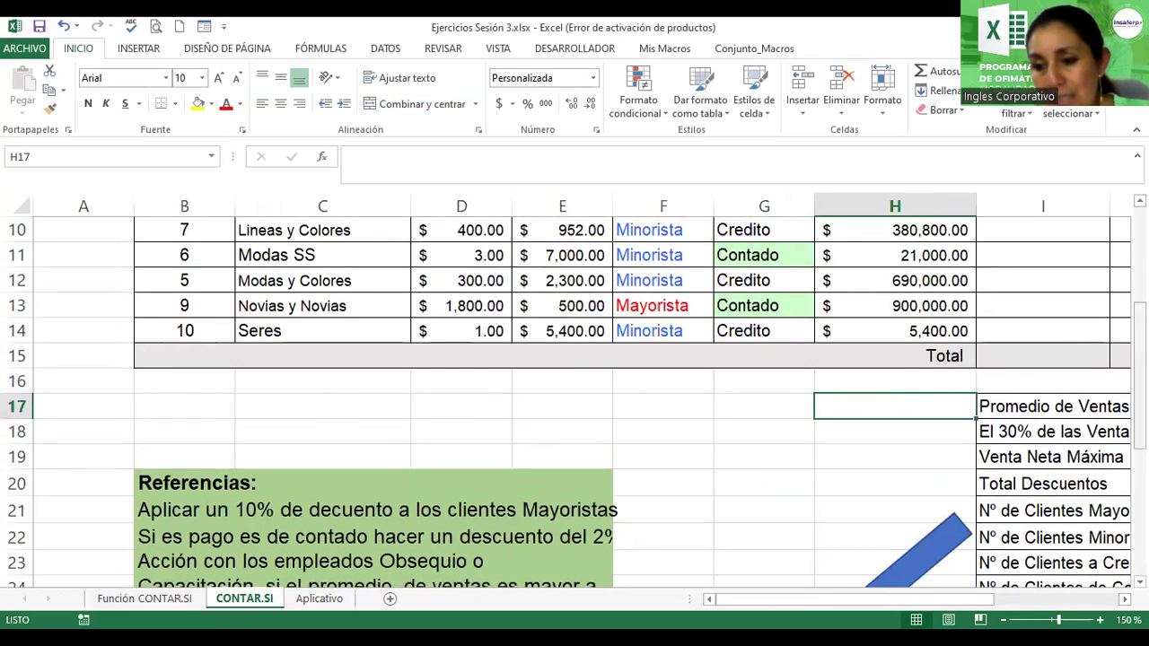
{"action": "scroll", "coordinate": [889, 406], "scroll_direction": "up", "scroll_amount": 3}
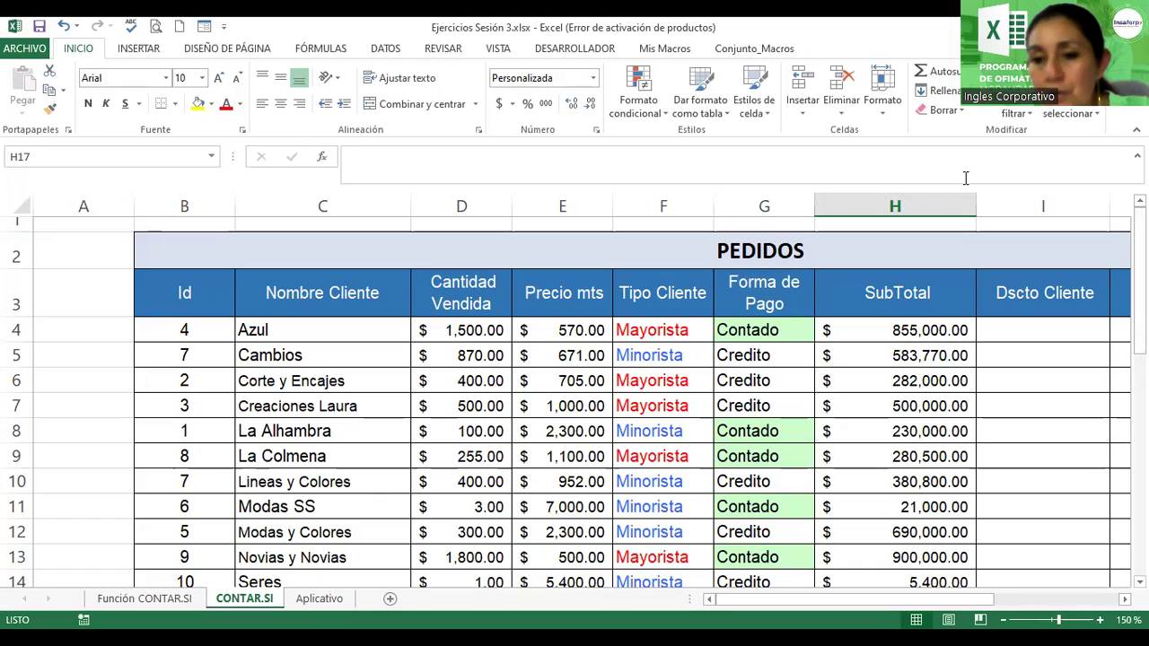
{"action": "double_click", "coordinate": [947, 331]}
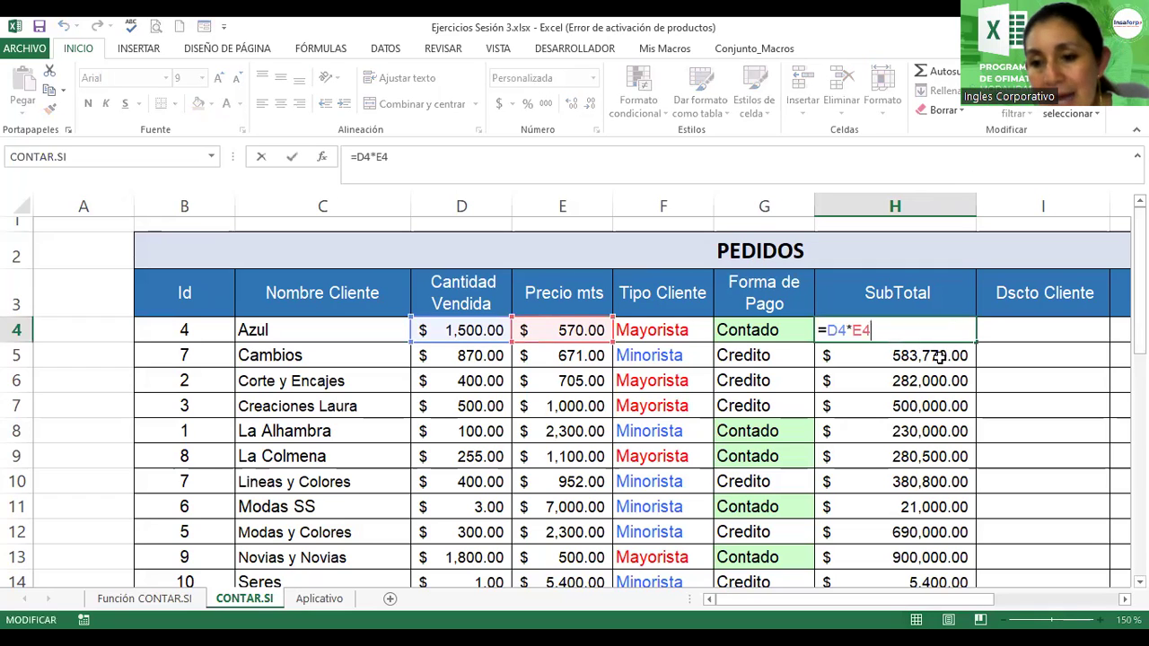
{"action": "double_click", "coordinate": [943, 354]}
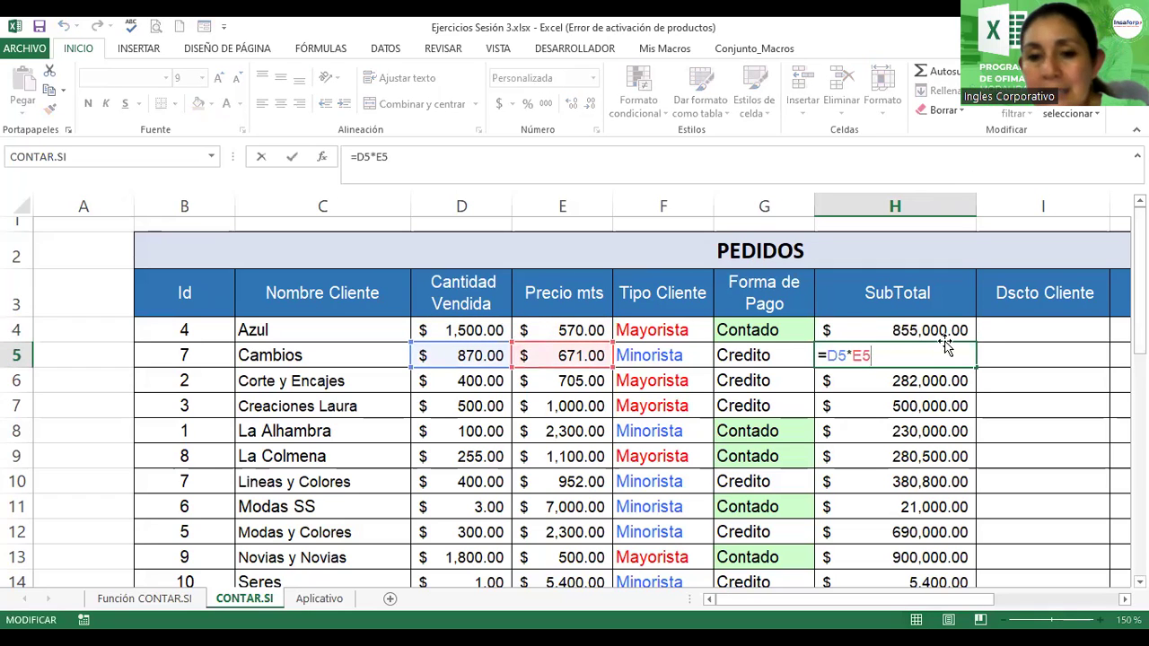
{"action": "key", "text": "Return"}
{"action": "key", "text": "Up"}
{"action": "key", "text": "Up"}
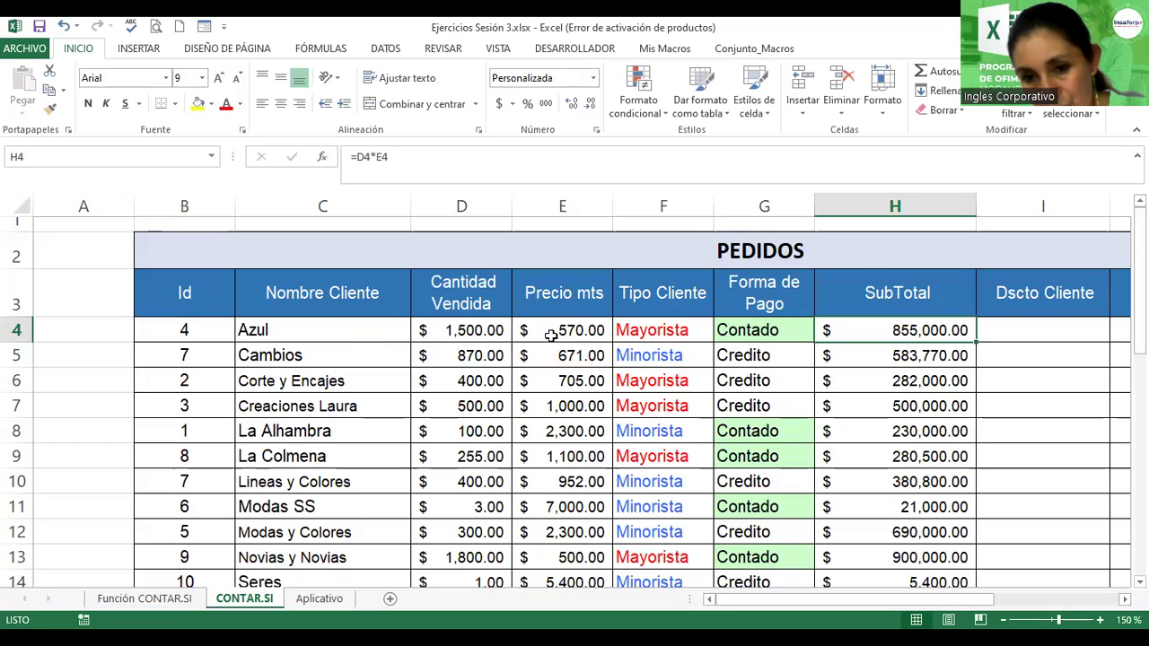
{"action": "left_click", "coordinate": [1065, 332]}
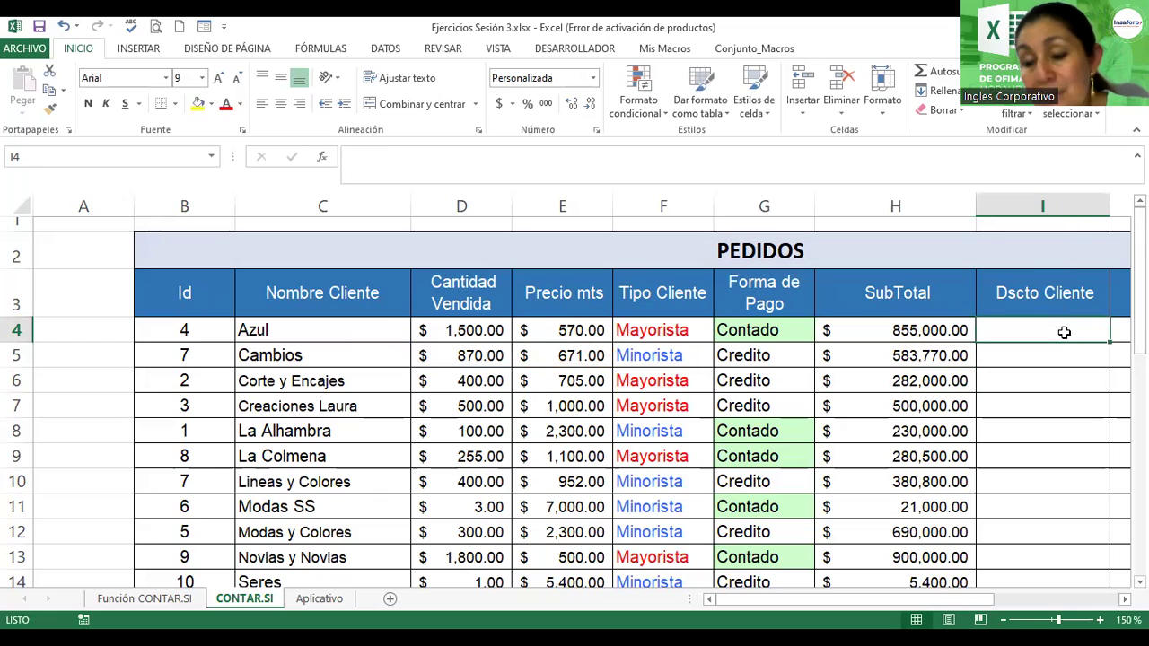
{"action": "left_click", "coordinate": [1003, 619]}
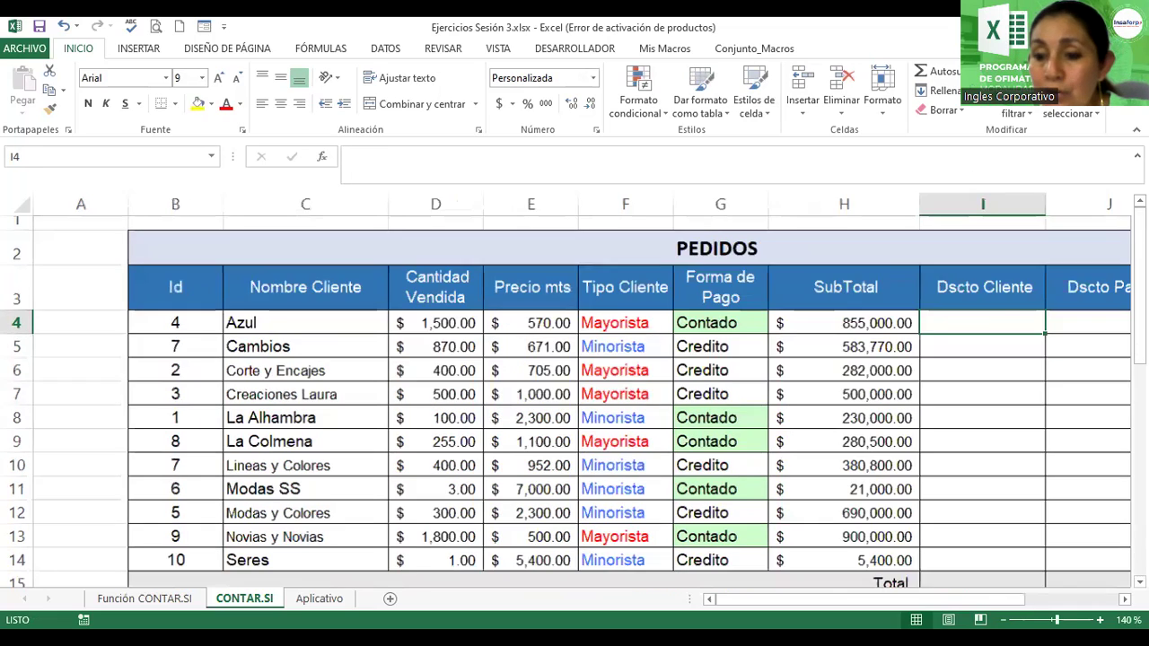
{"action": "left_click", "coordinate": [1003, 620]}
{"action": "left_click", "coordinate": [1003, 619]}
{"action": "left_click_drag", "start_coordinate": [1139, 354], "coordinate": [1138, 386]}
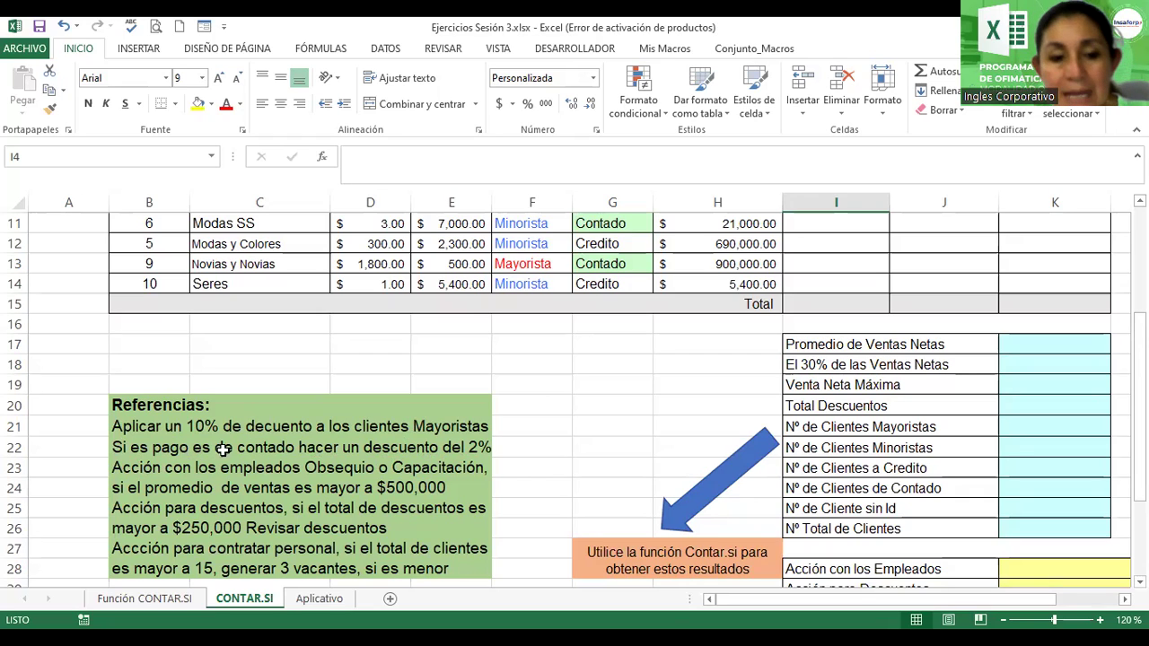
{"action": "left_click", "coordinate": [404, 432]}
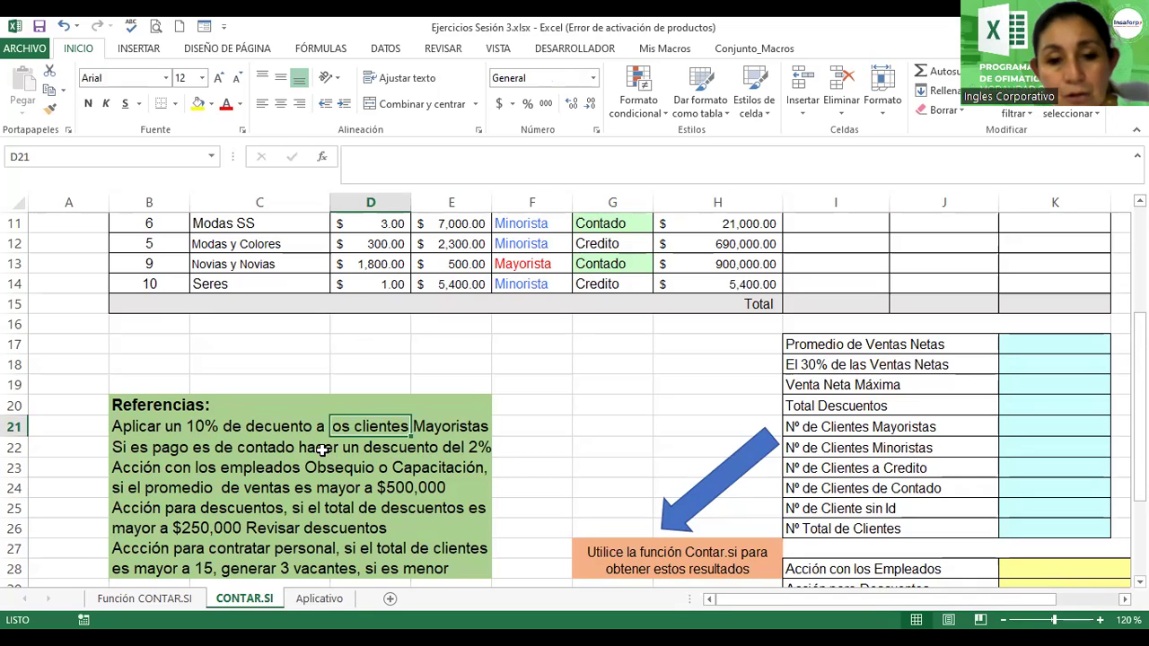
{"action": "left_click_drag", "start_coordinate": [1139, 404], "coordinate": [1138, 353]}
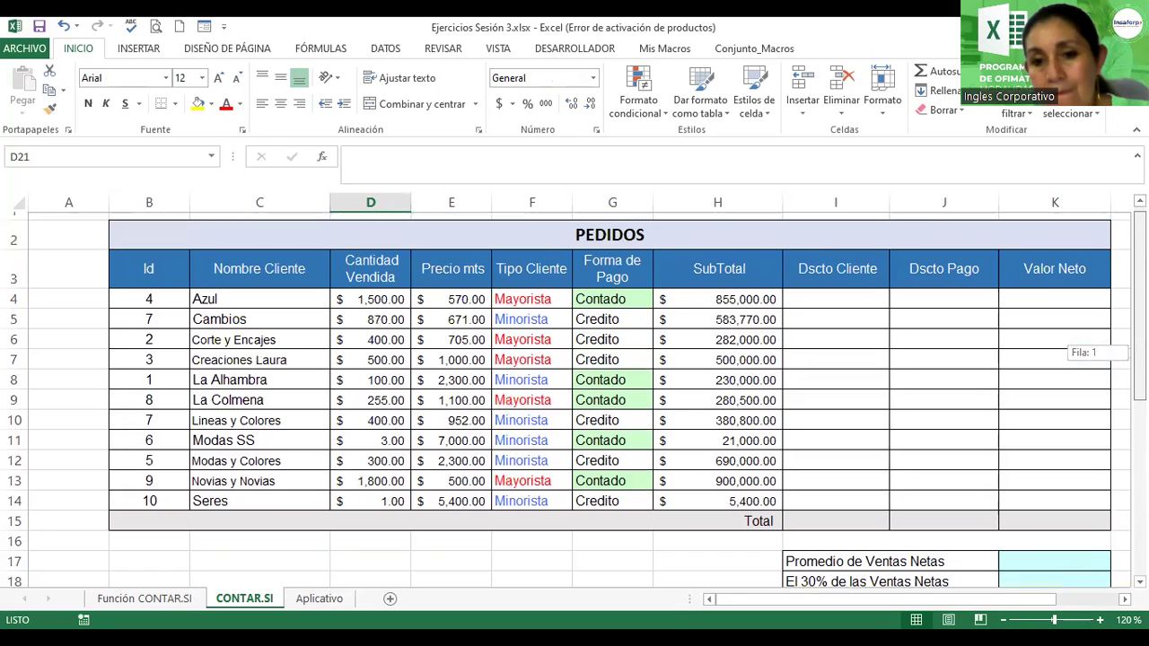
{"action": "left_click", "coordinate": [795, 290]}
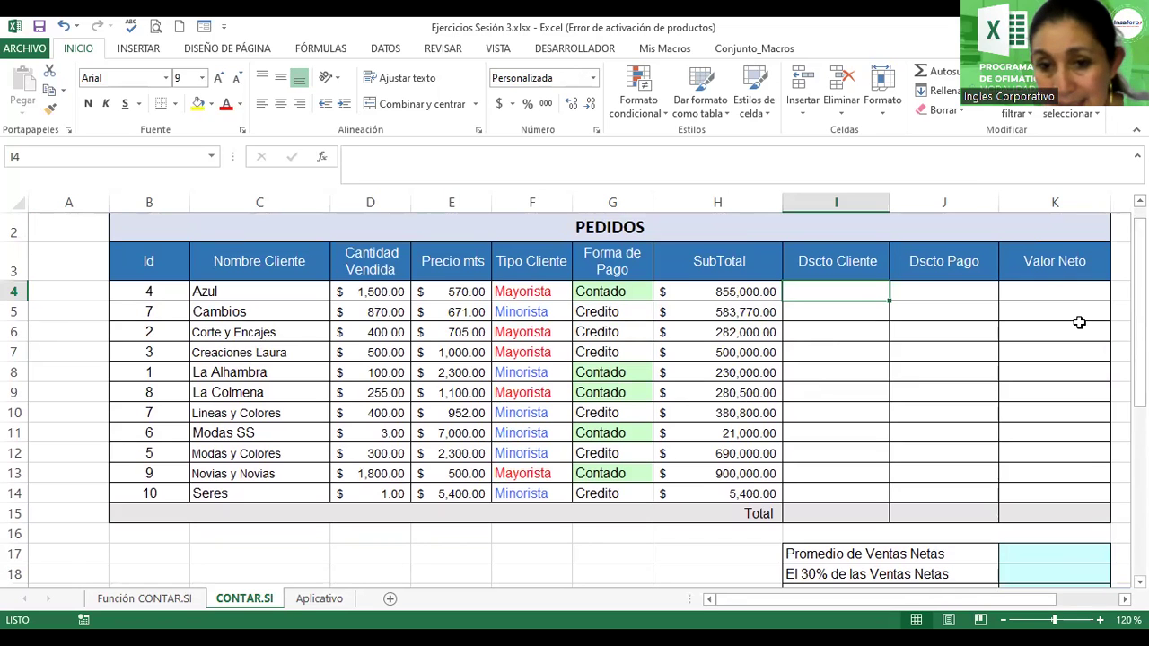
{"action": "left_click_drag", "start_coordinate": [1139, 314], "coordinate": [1138, 409]}
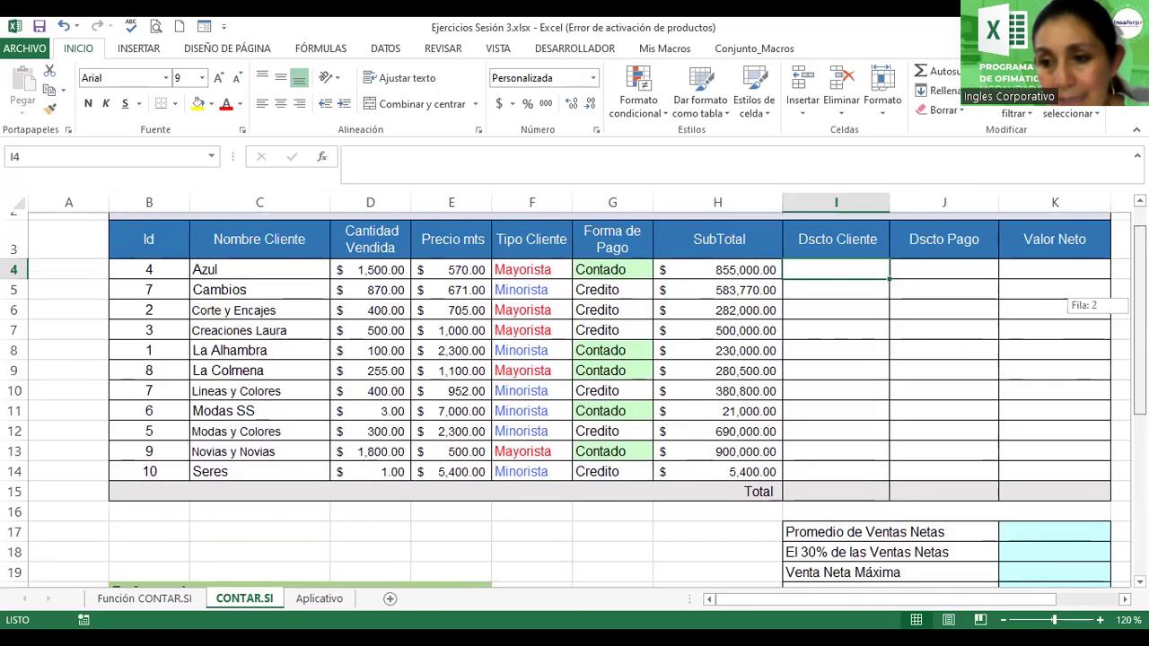
{"action": "left_click_drag", "start_coordinate": [1138, 318], "coordinate": [1138, 207]}
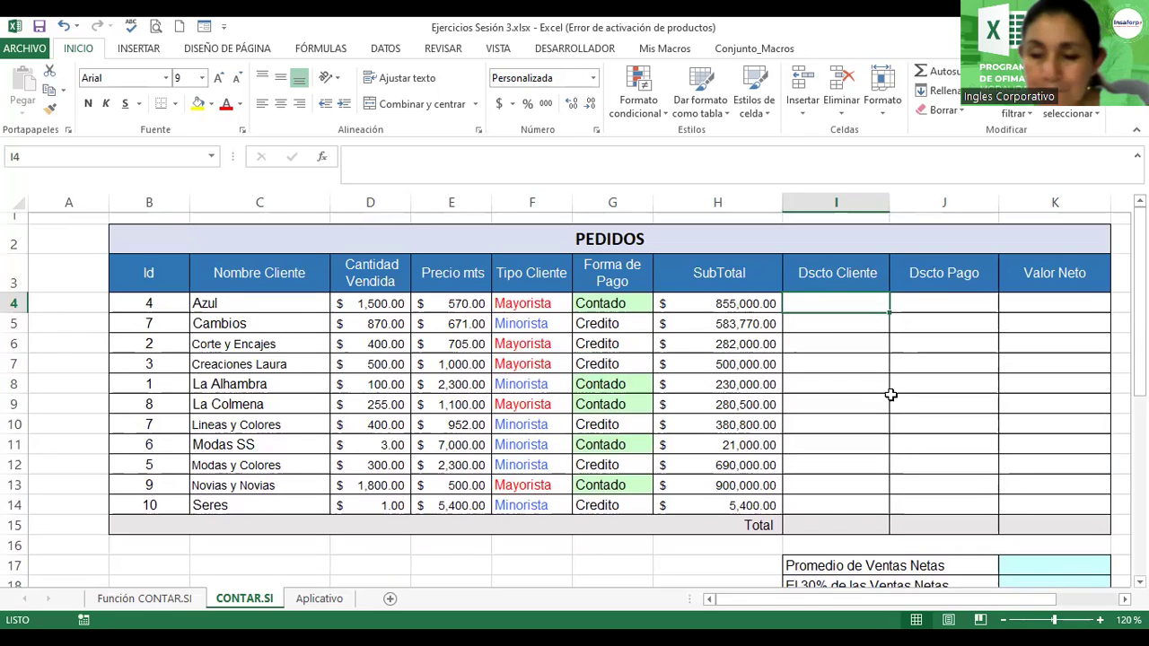
- Begin I4's formula as =SI(F4="Mayorista";H4*10%; leaving the false value still to add
{"action": "type", "text": "="}
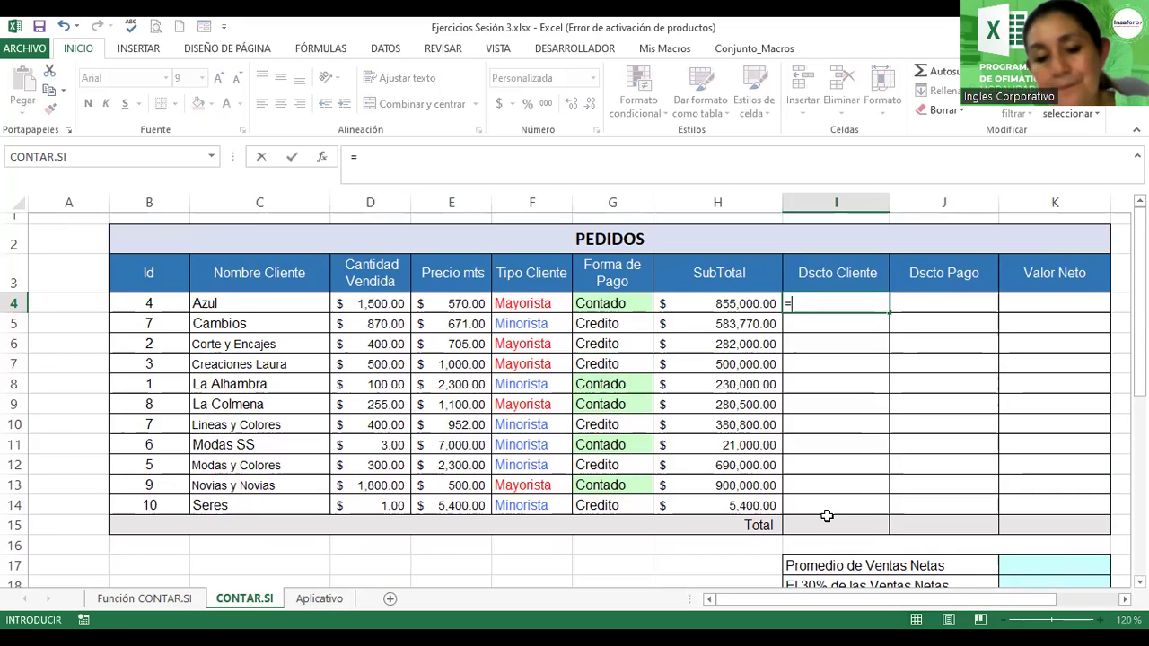
{"action": "type", "text": "Si("}
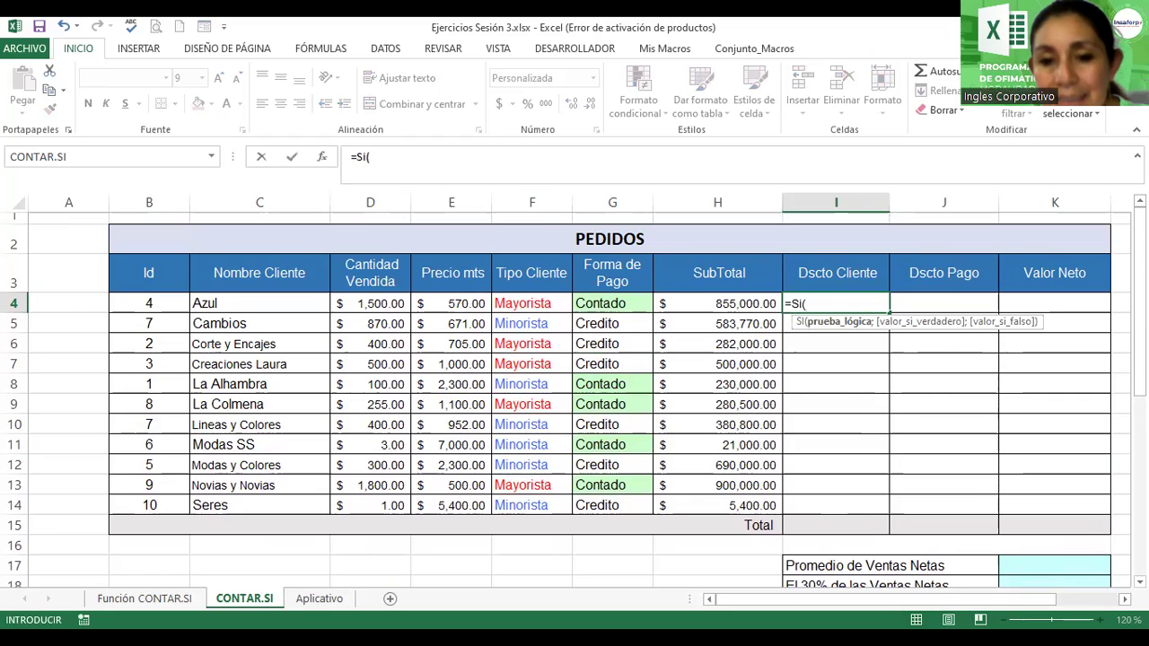
{"action": "left_click", "coordinate": [509, 305]}
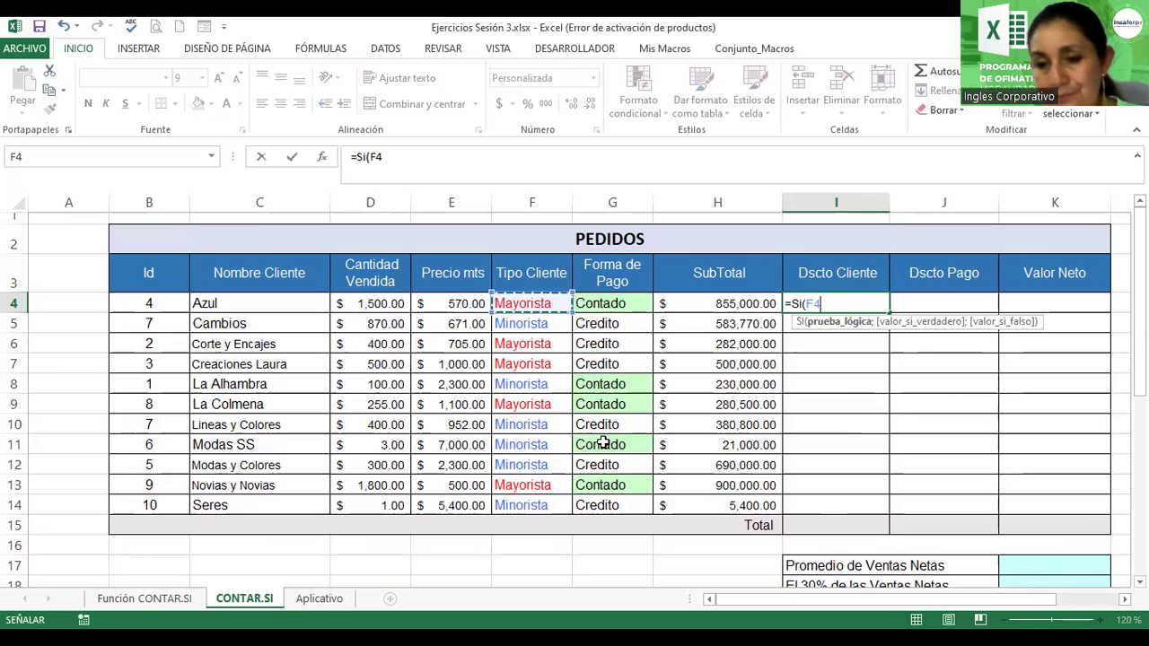
{"action": "type", "text": "="}
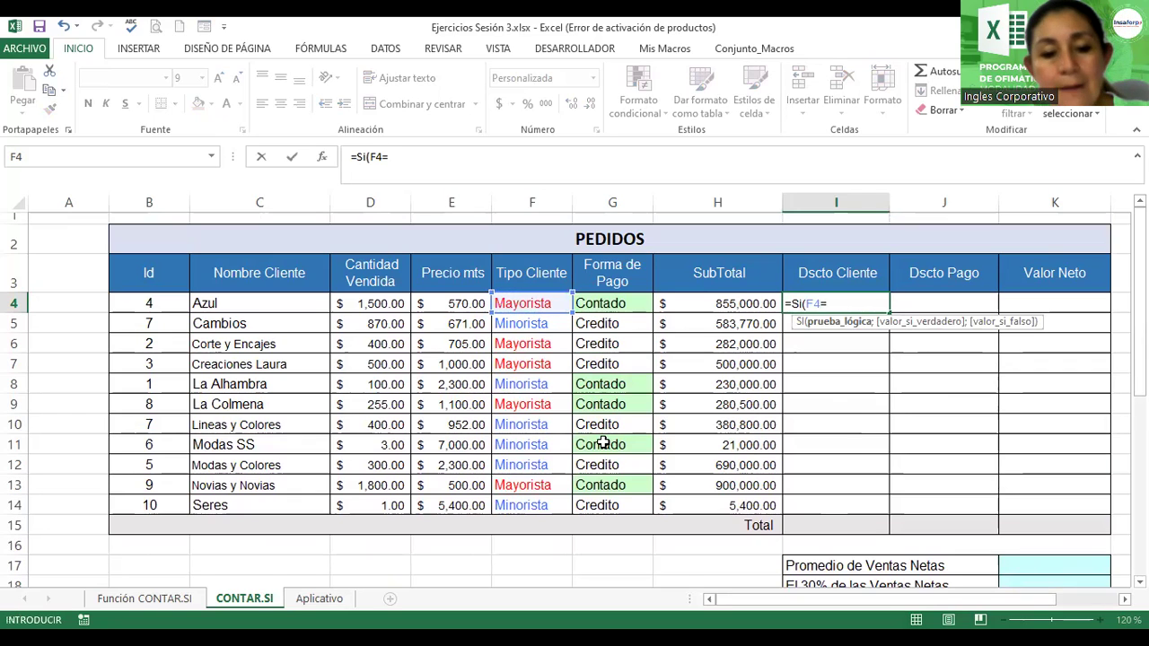
{"action": "type", "text": "\"Mayorista"}
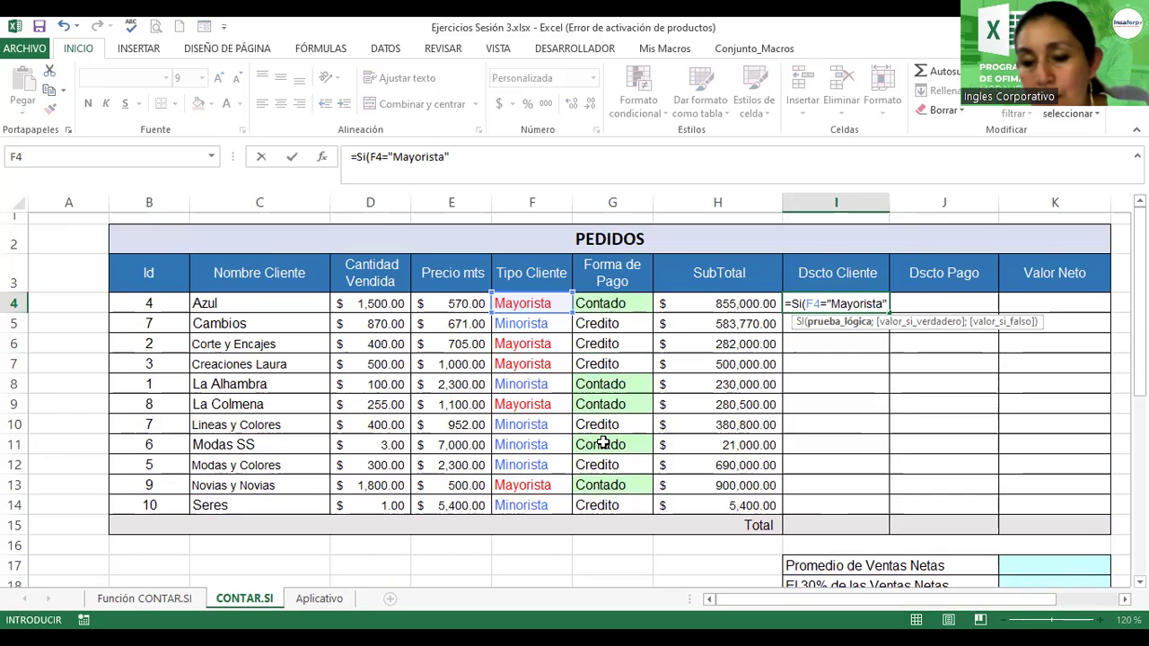
{"action": "type", "text": ";"}
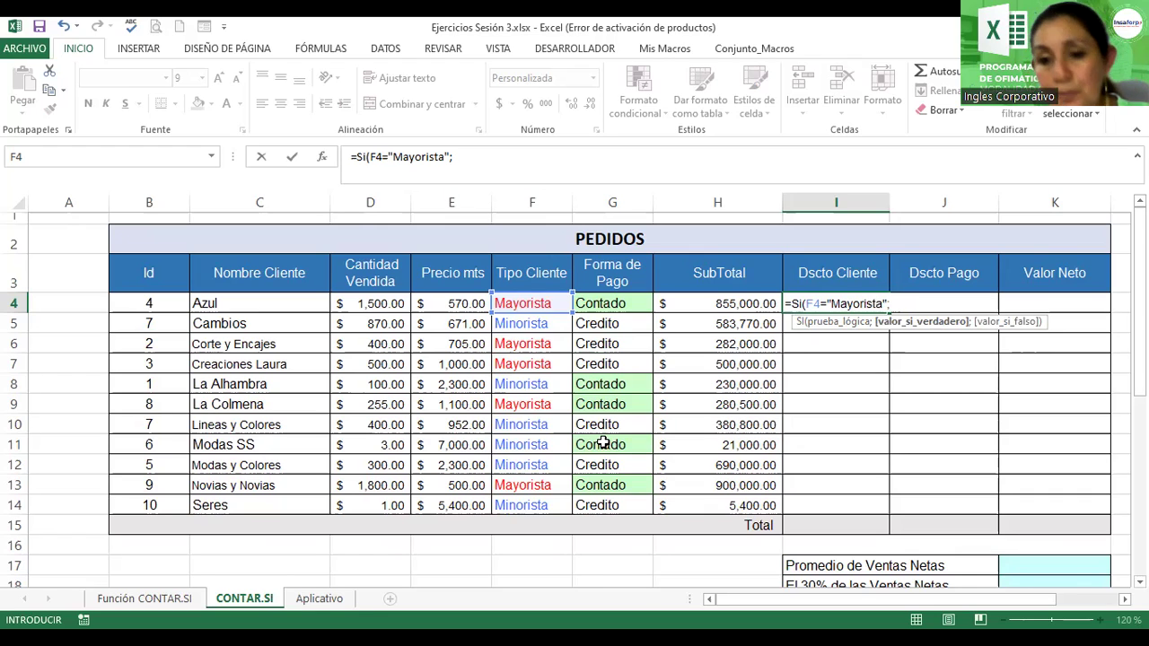
{"action": "left_click", "coordinate": [684, 306]}
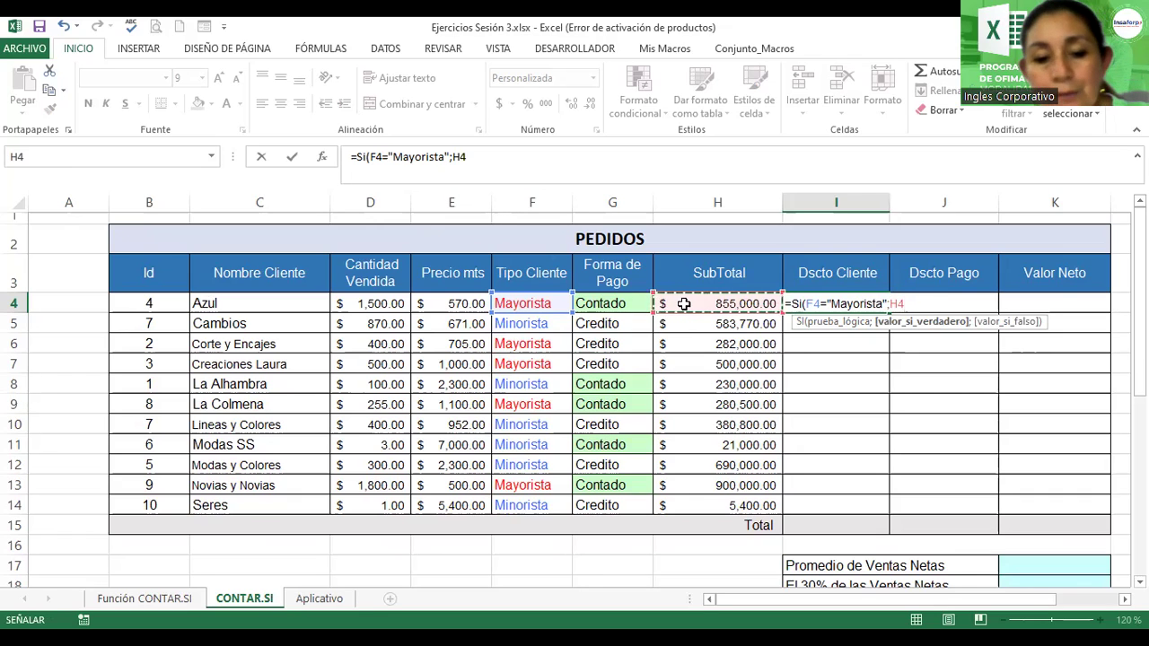
{"action": "type", "text": "*"}
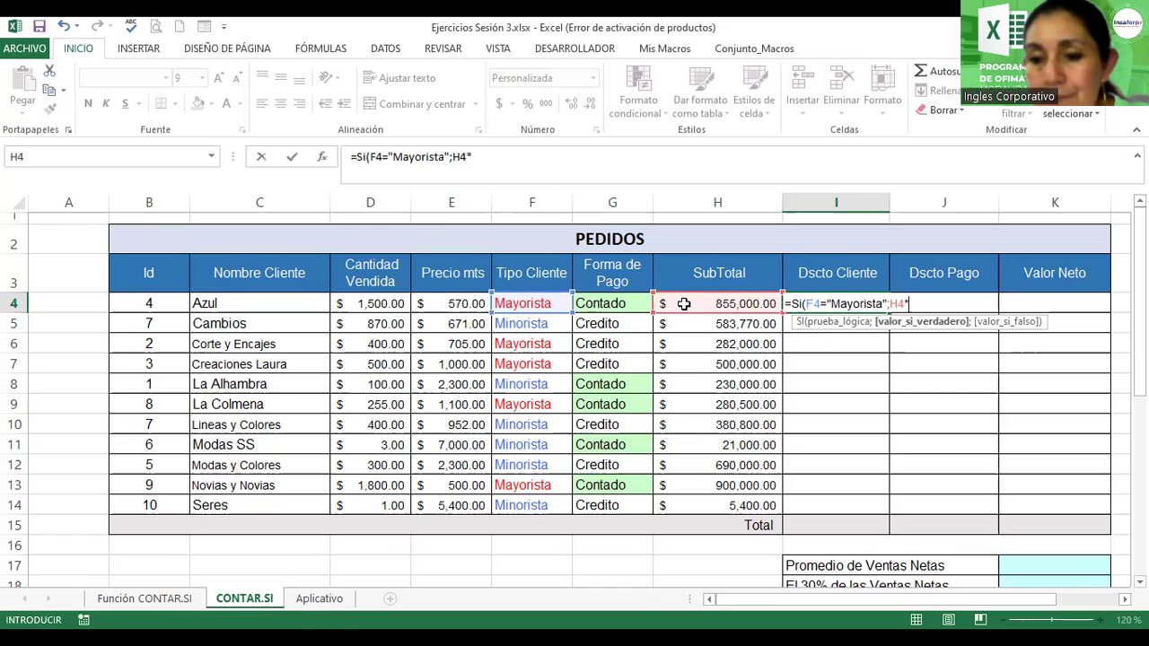
{"action": "type", "text": "10%"}
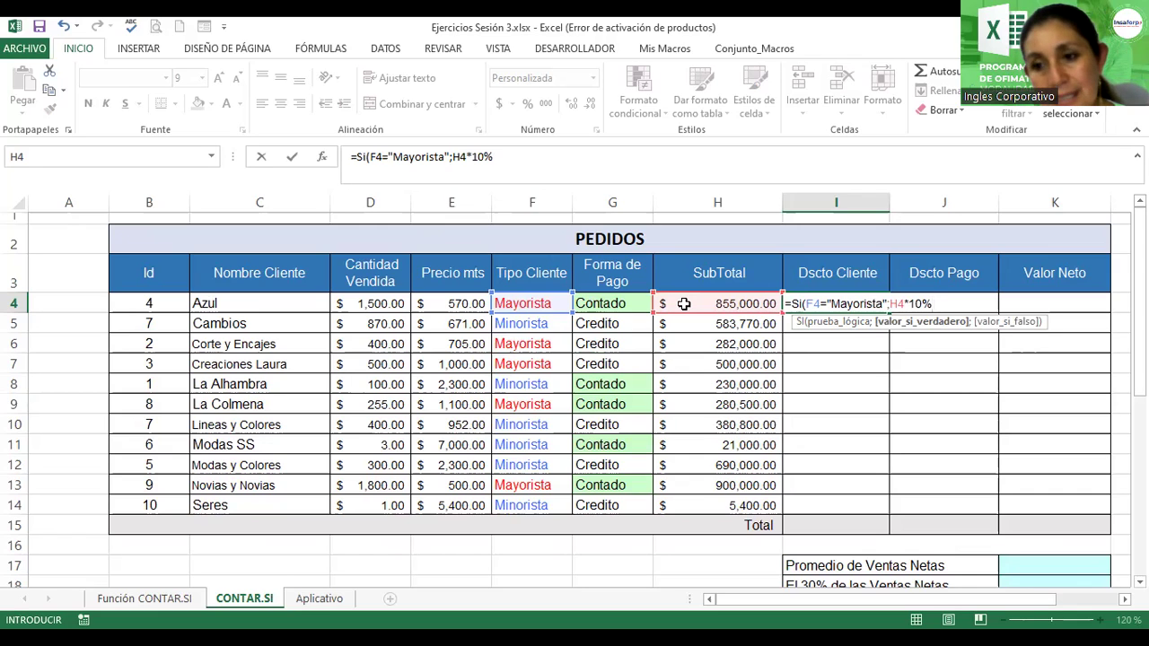
{"action": "type", "text": ";"}
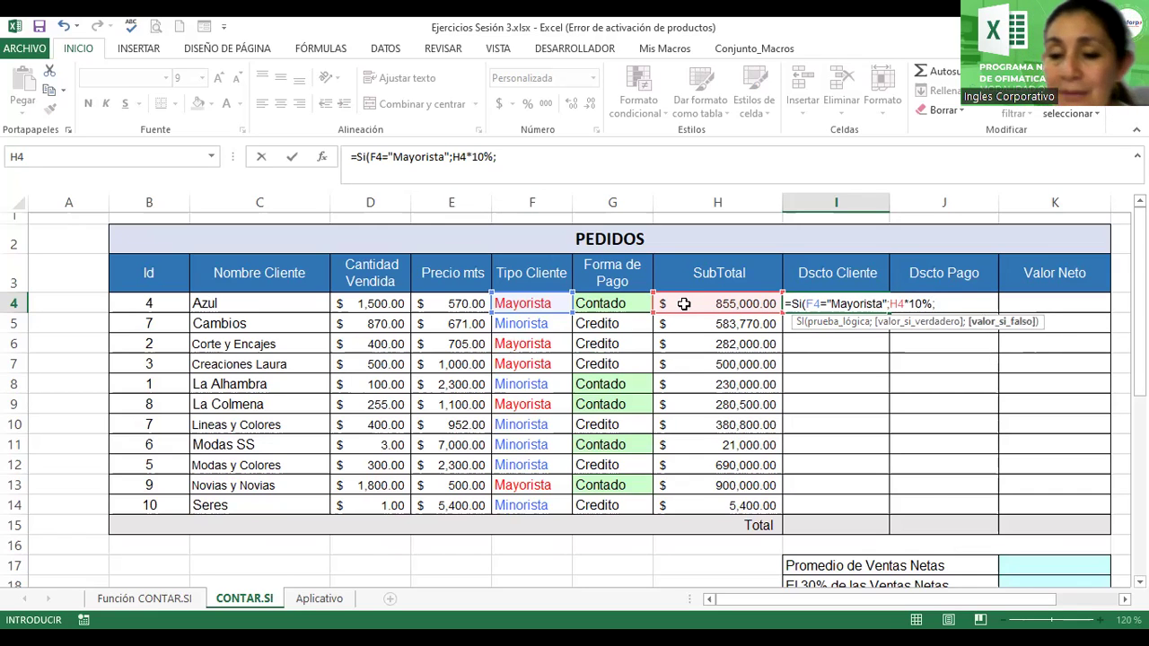
{"action": "left_click_drag", "start_coordinate": [1140, 287], "coordinate": [1140, 359]}
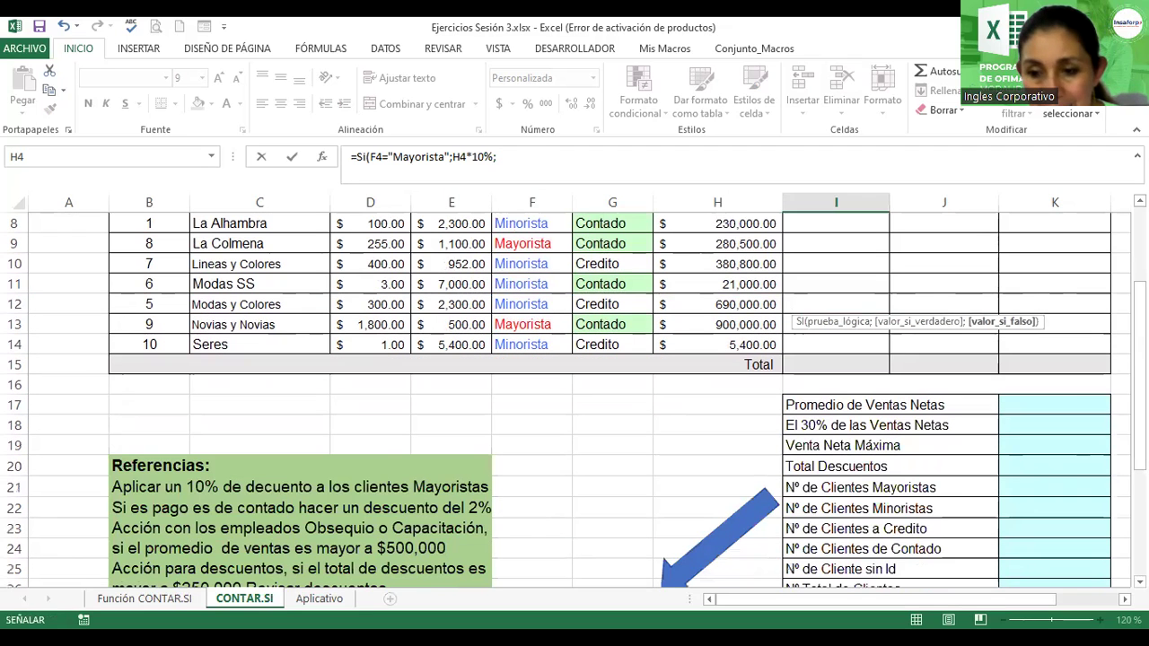
{"action": "left_click_drag", "start_coordinate": [1120, 404], "coordinate": [1121, 426]}
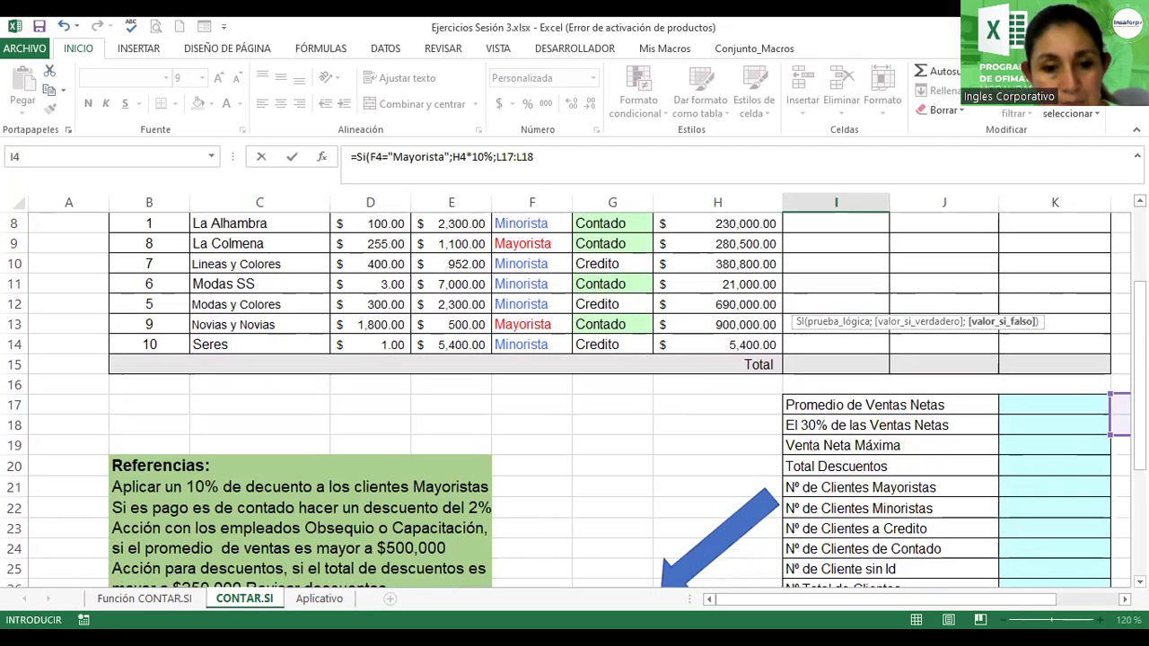
- Commit I4's draft formula and dismiss the circular-reference warning it triggers
{"action": "key", "text": "Escape"}
{"action": "left_click", "coordinate": [1121, 426]}
{"action": "type", "text": "+"}
{"action": "left_click_drag", "start_coordinate": [1120, 426], "coordinate": [925, 329]}
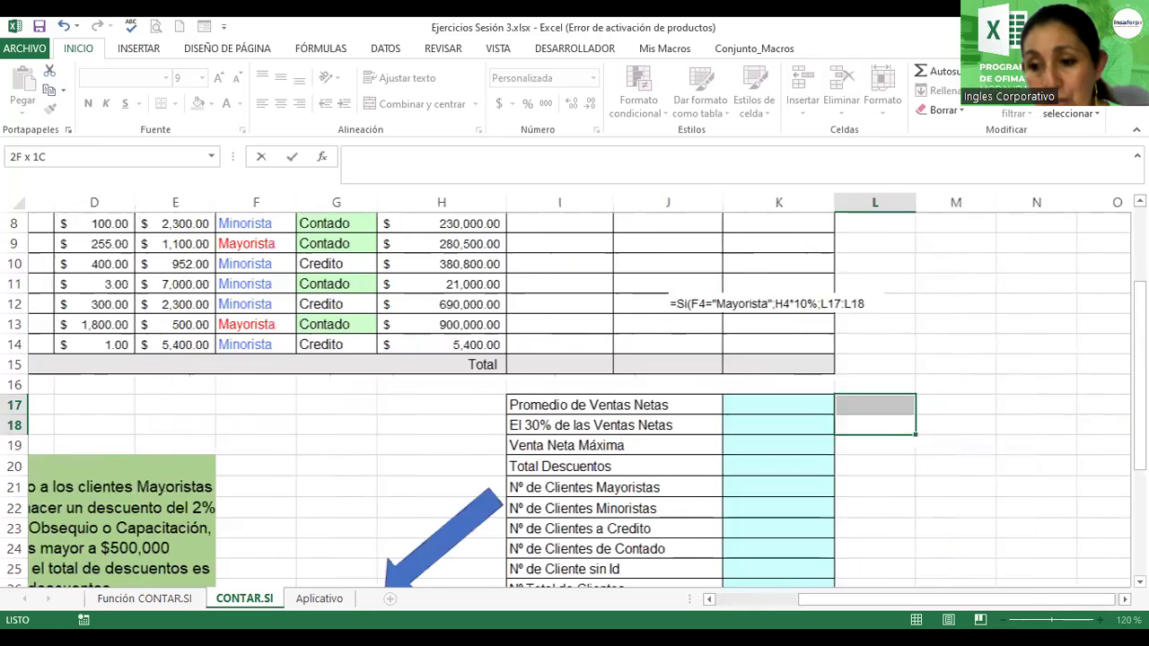
{"action": "left_click_drag", "start_coordinate": [1138, 341], "coordinate": [1138, 269]}
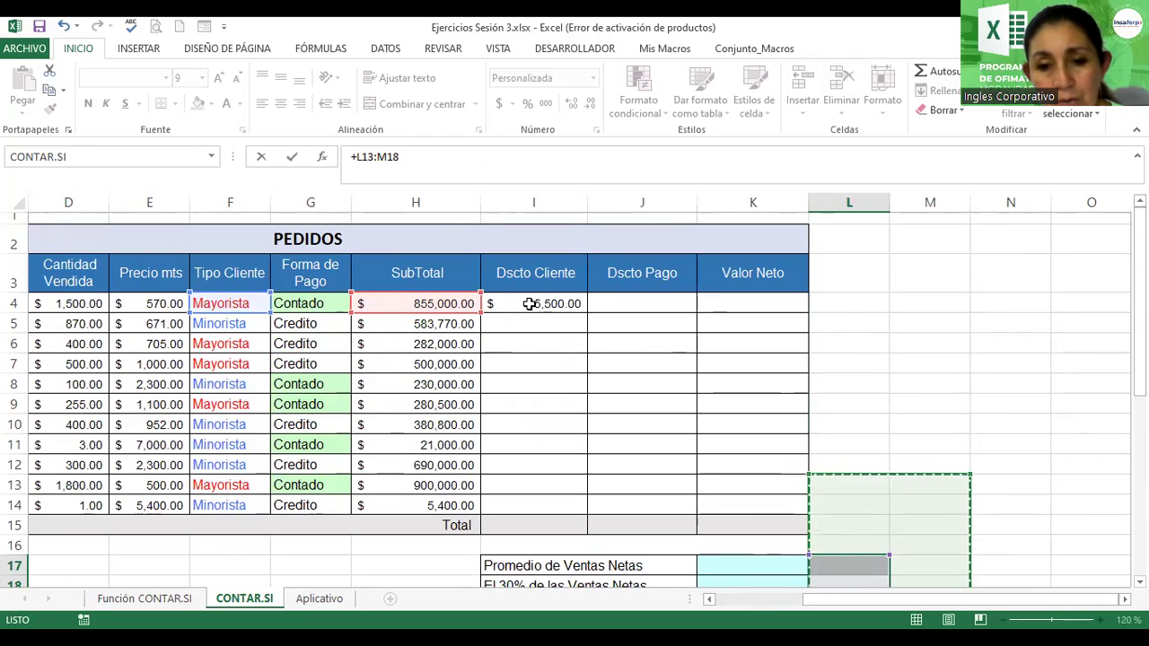
{"action": "key", "text": "Return"}
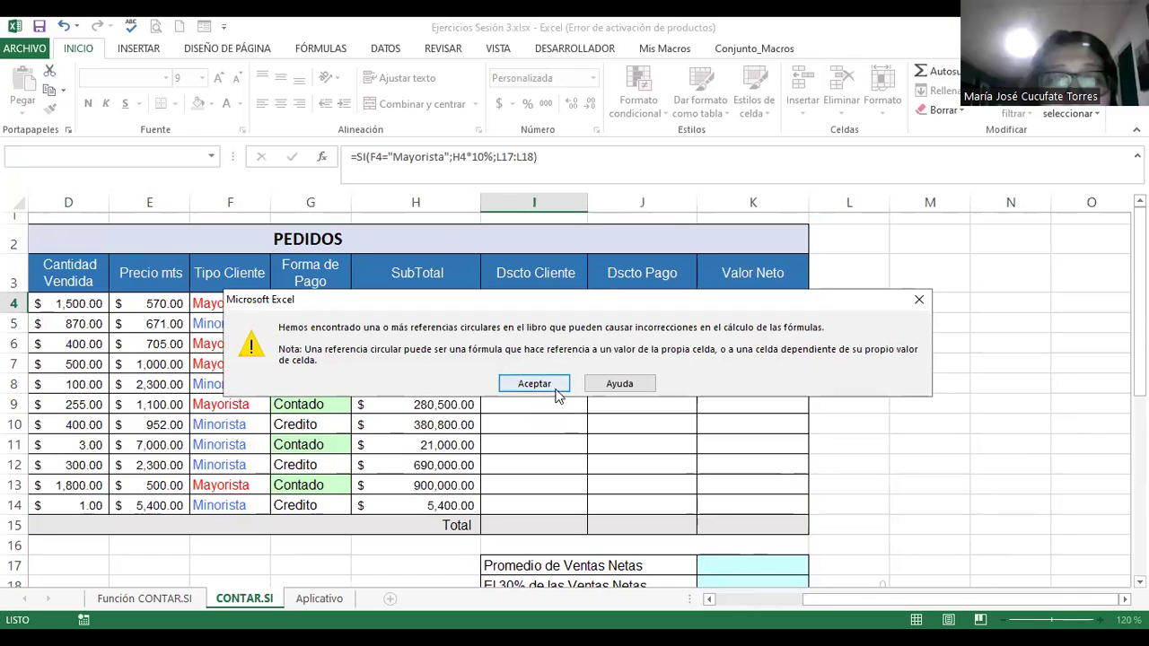
{"action": "left_click", "coordinate": [551, 384]}
- Replace the stray reference with 0 so I4 reads =SI(F4="Mayorista";H4*10%;0)
{"action": "double_click", "coordinate": [521, 303]}
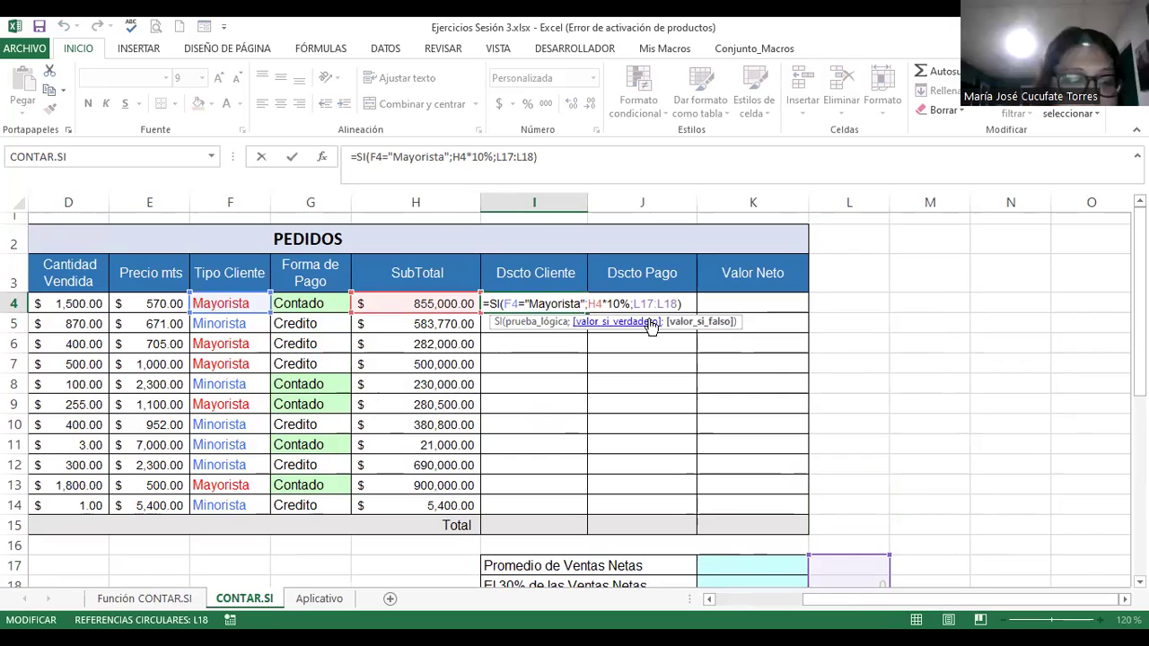
{"action": "key", "text": "BackSpace"}
{"action": "key", "text": "BackSpace"}
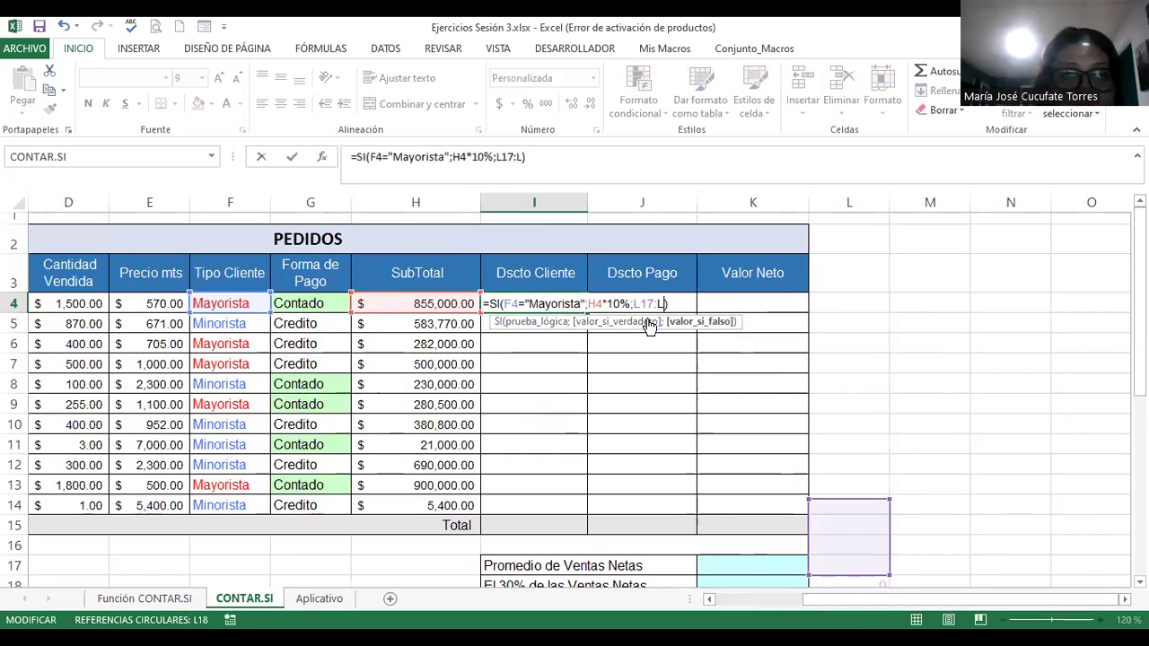
{"action": "key", "text": "BackSpace"}
{"action": "key", "text": "BackSpace"}
{"action": "key", "text": "BackSpace"}
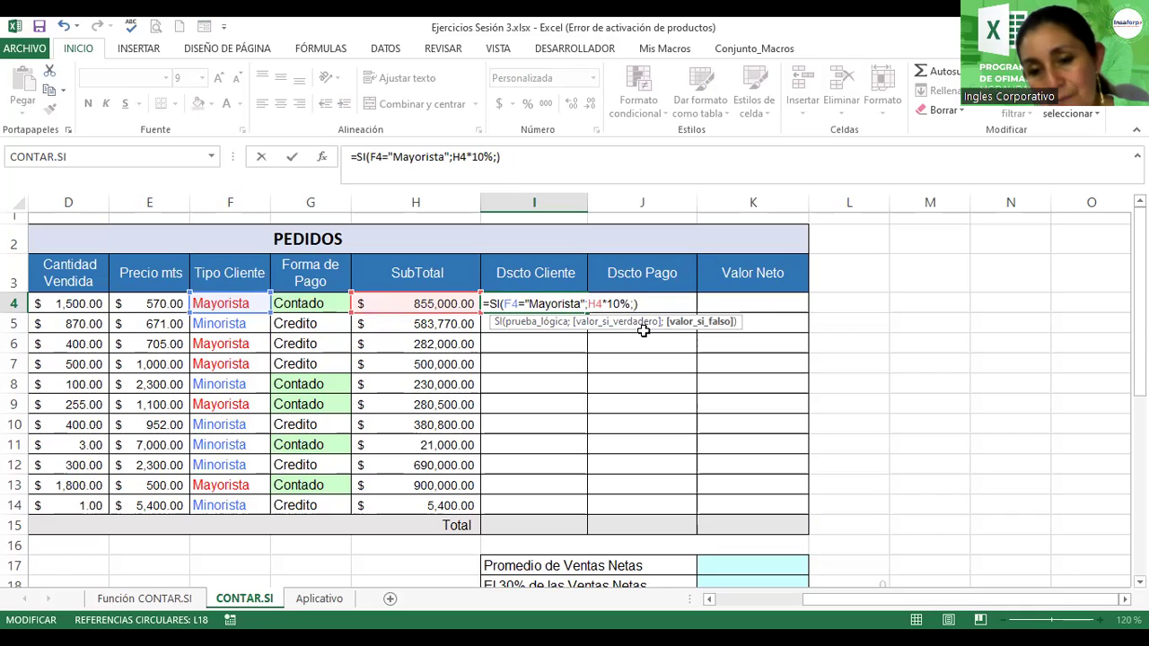
{"action": "type", "text": "0"}
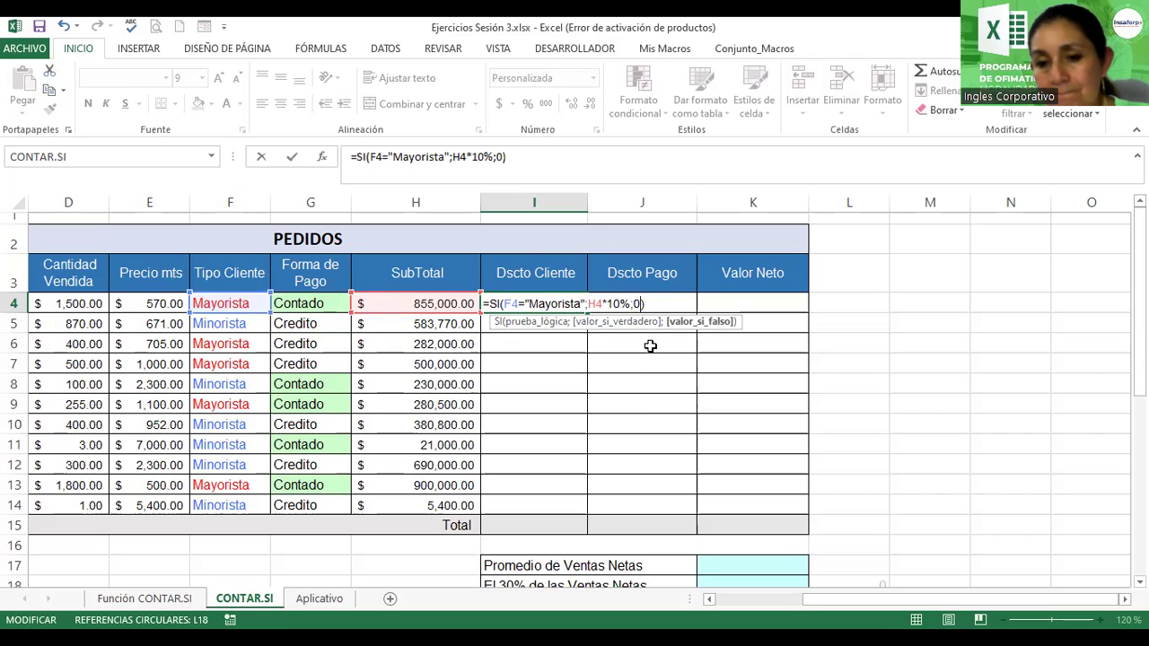
{"action": "key", "text": "Return"}
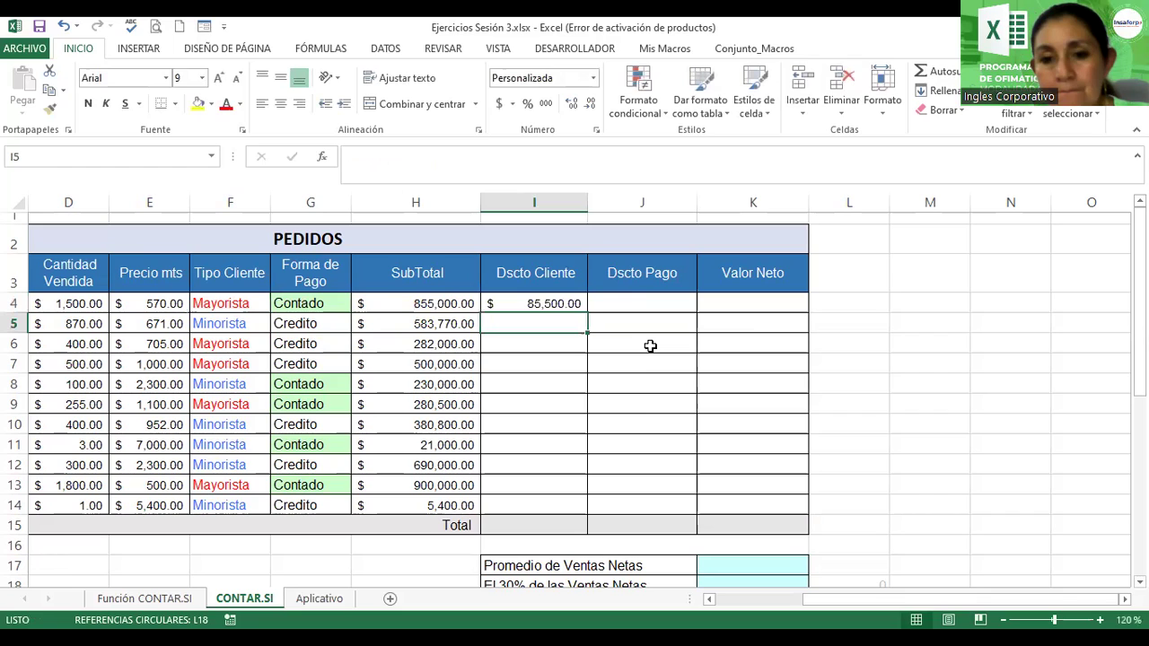
{"action": "key", "text": "Up"}
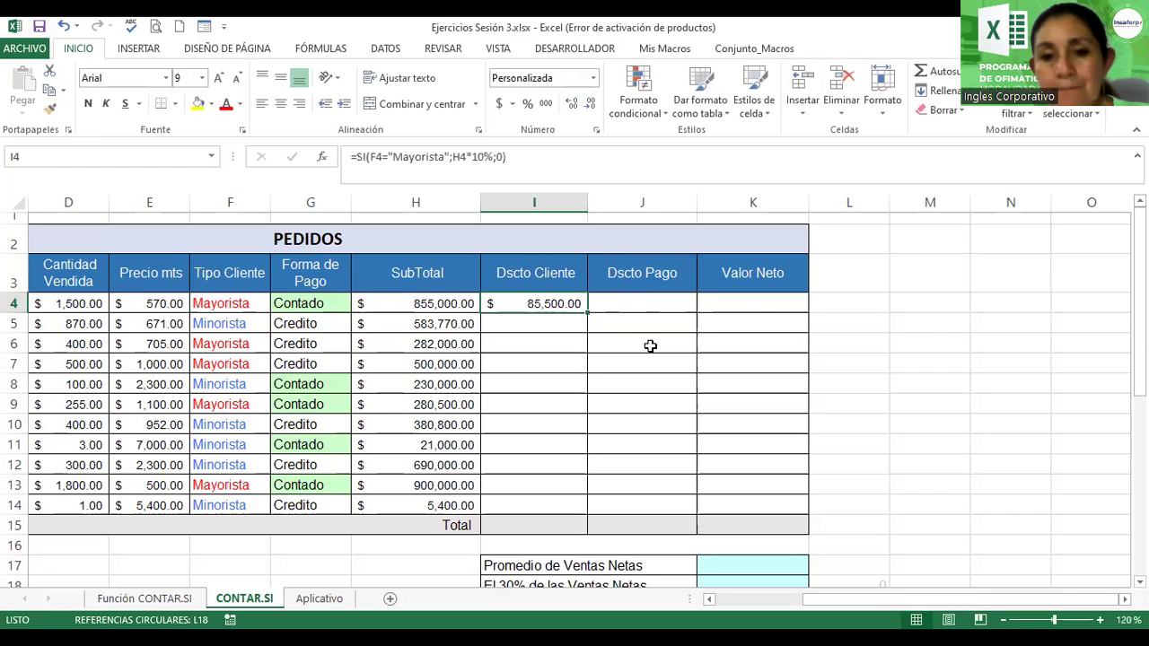
{"action": "key", "text": "F2"}
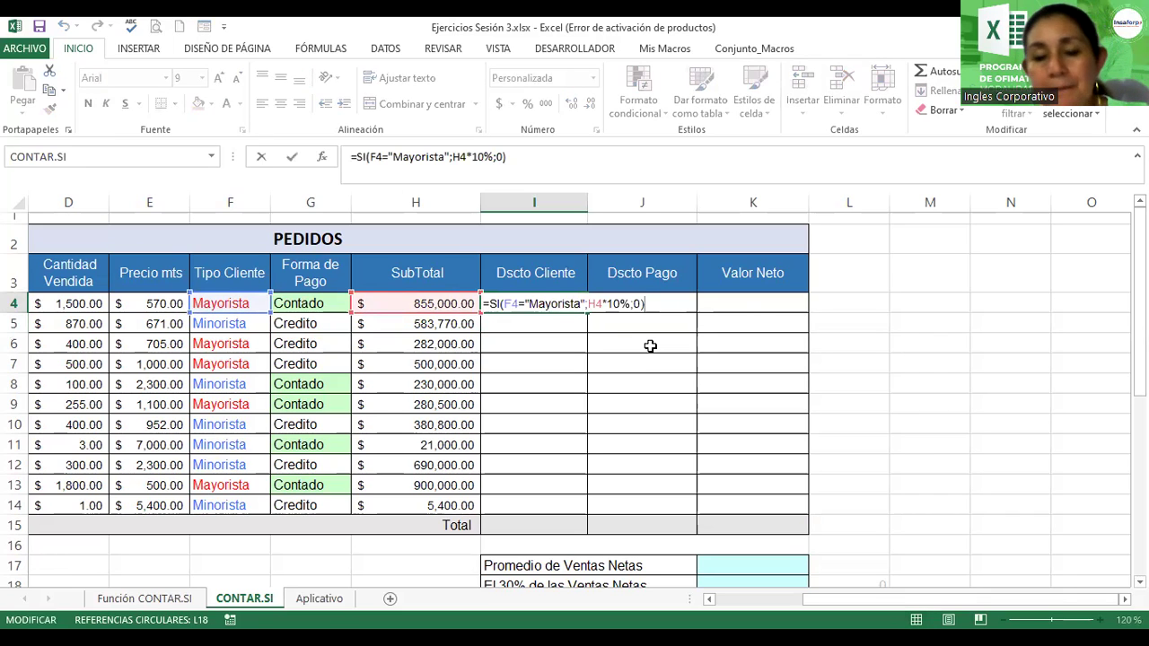
{"action": "key", "text": "Return"}
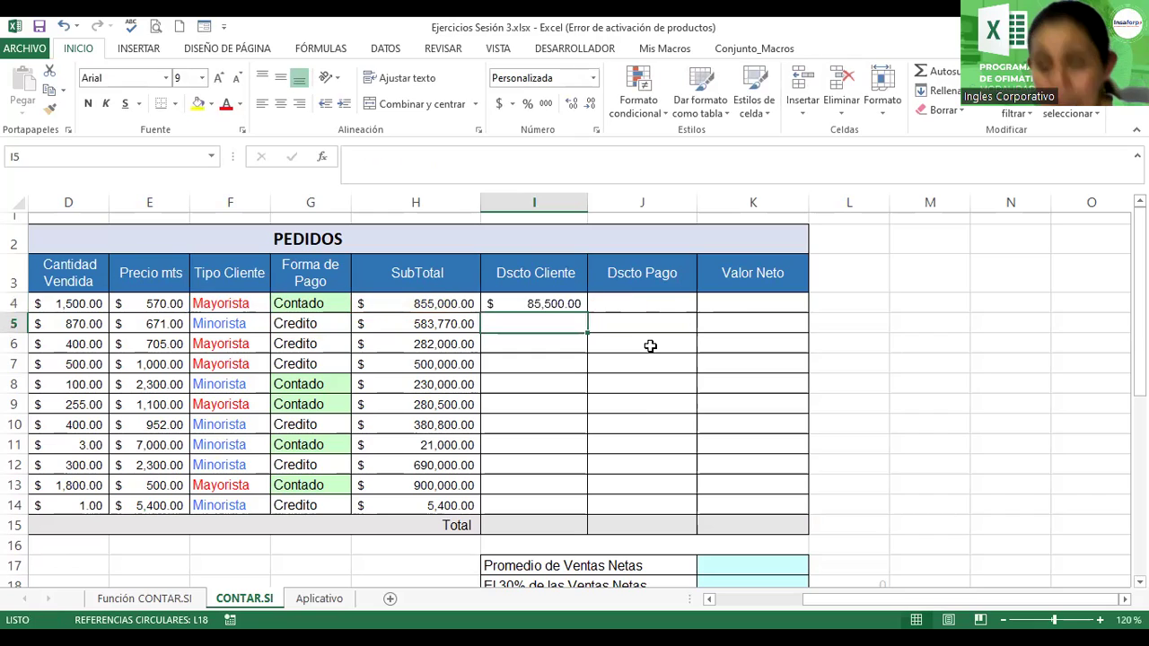
{"action": "scroll", "coordinate": [1118, 519], "scroll_direction": "up", "scroll_amount": 1}
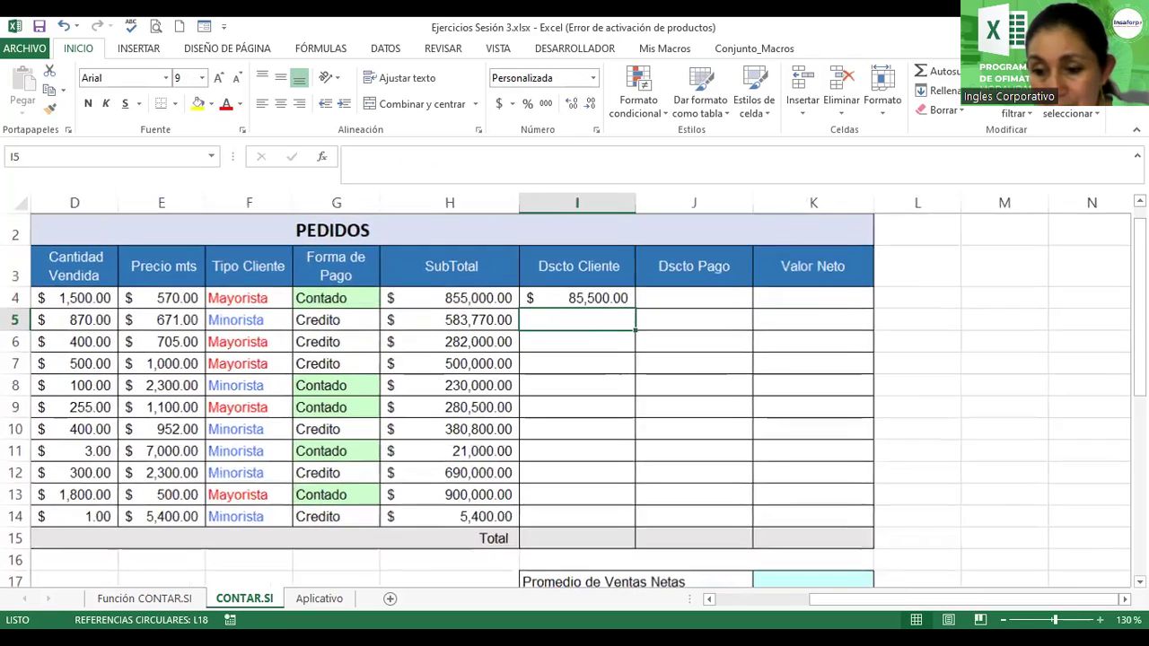
{"action": "scroll", "coordinate": [1119, 519], "scroll_direction": "up", "scroll_amount": 2}
{"action": "scroll", "coordinate": [1119, 519], "scroll_direction": "up", "scroll_amount": 1}
{"action": "scroll", "coordinate": [585, 359], "scroll_direction": "up", "scroll_amount": 1}
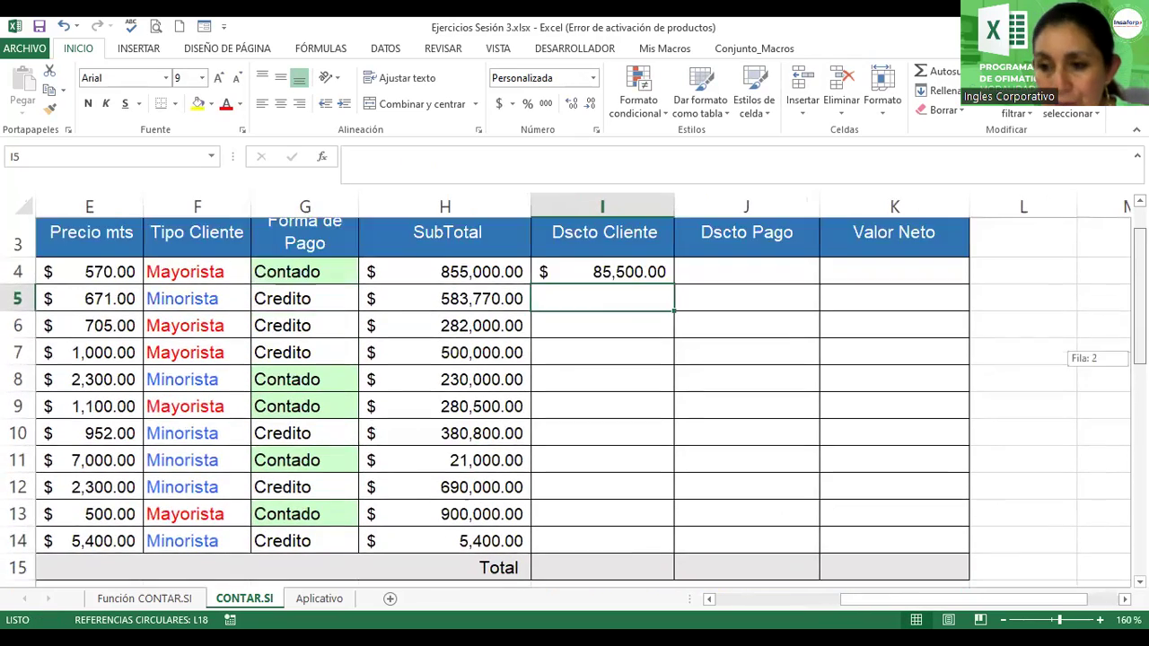
{"action": "double_click", "coordinate": [586, 337]}
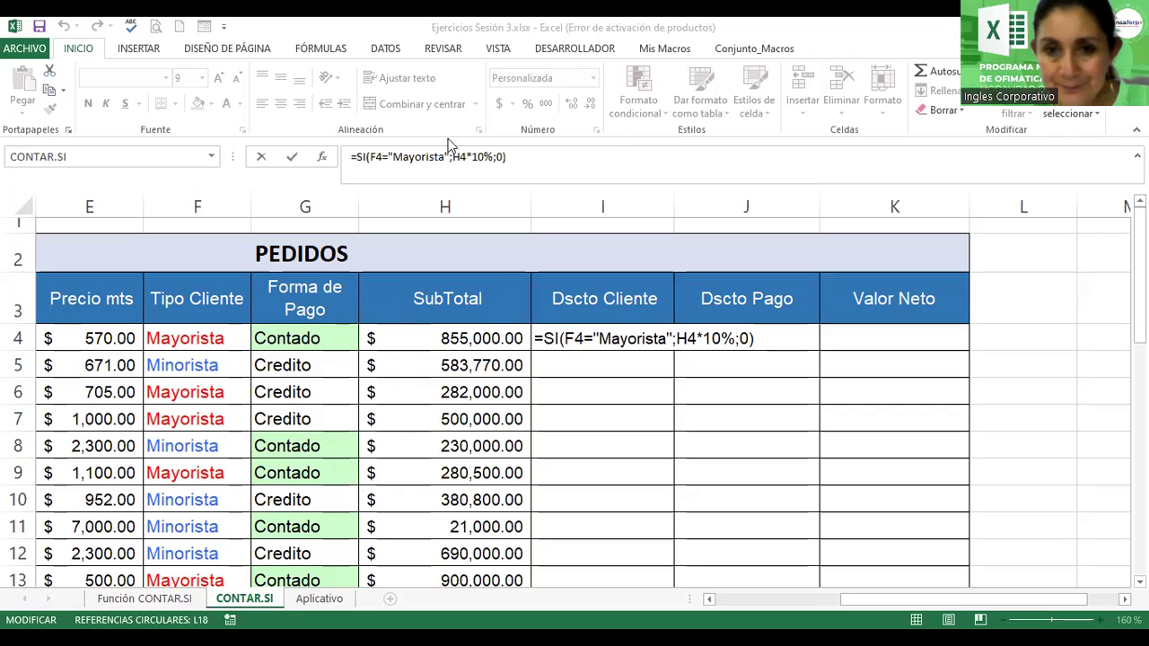
- Recommit I4's discount formula, showing $85,500.00, then move to J4 as the circular-reference warning appears
{"action": "left_click", "coordinate": [745, 364]}
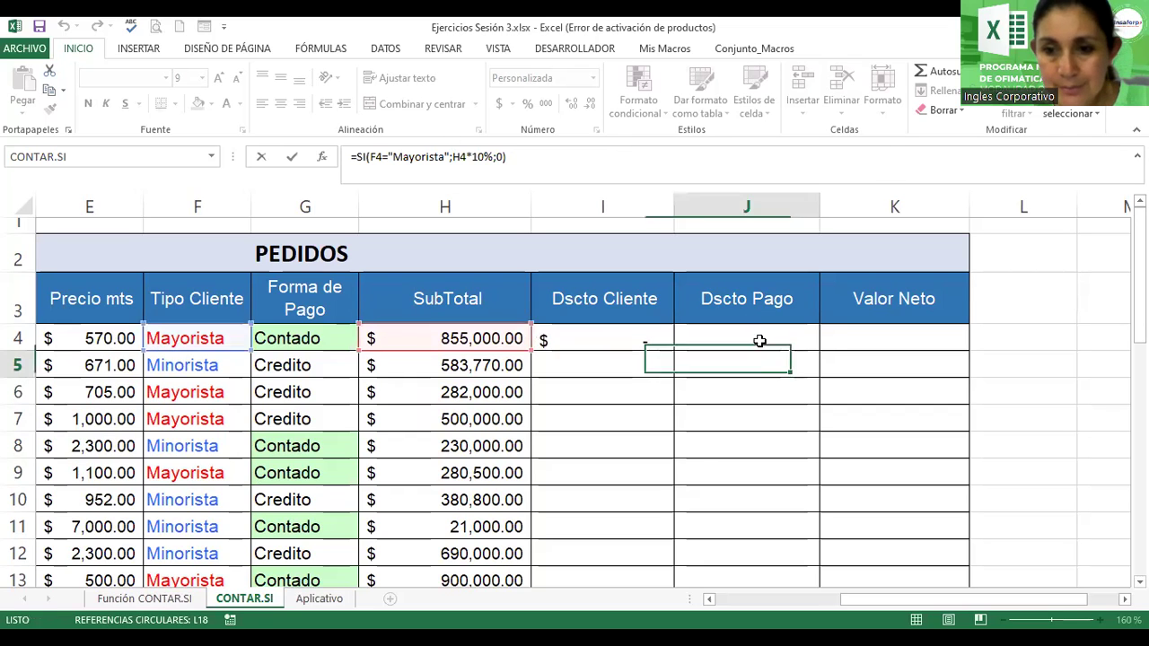
{"action": "left_click", "coordinate": [760, 342]}
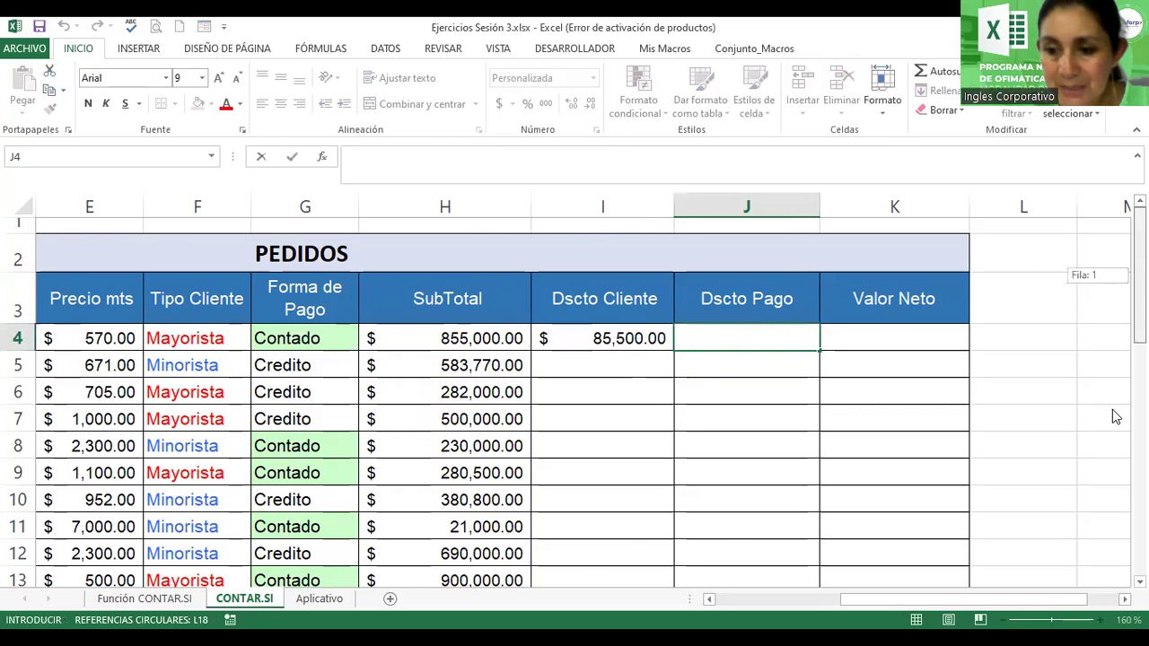
{"action": "scroll", "coordinate": [805, 505], "scroll_direction": "down", "scroll_amount": 4}
{"action": "scroll", "coordinate": [813, 518], "scroll_direction": "down", "scroll_amount": 1}
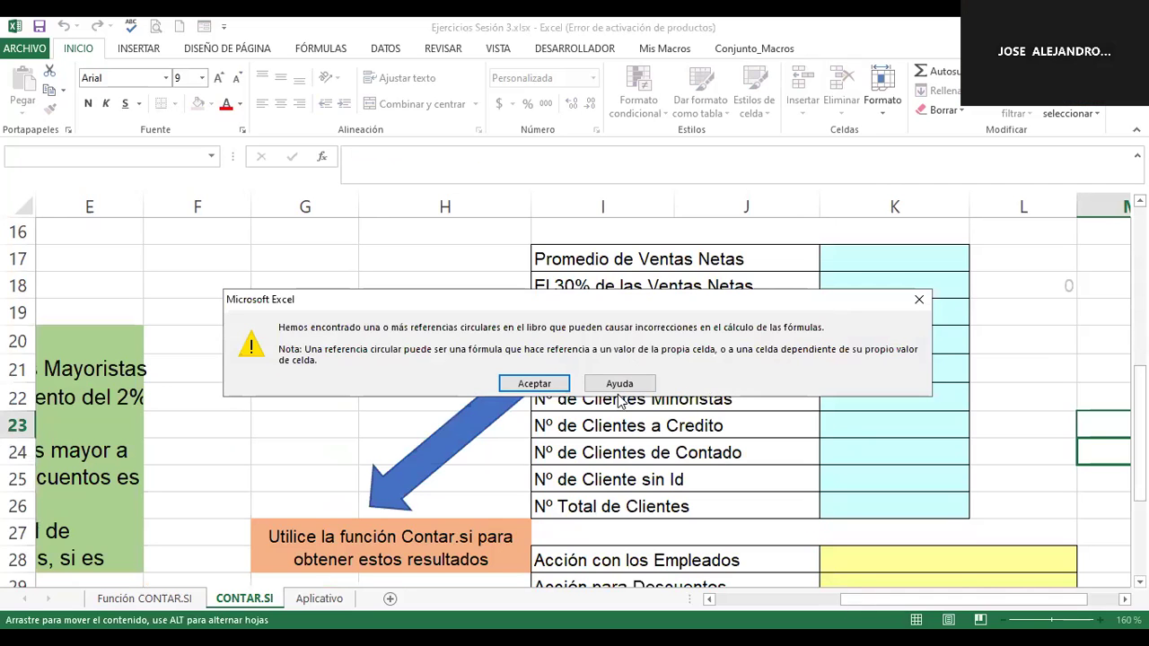
- Dismiss the warning and fix note B21 to 'Aplicar un 10% de descuento a los clientes Mayoristas.'
{"action": "left_click", "coordinate": [533, 383]}
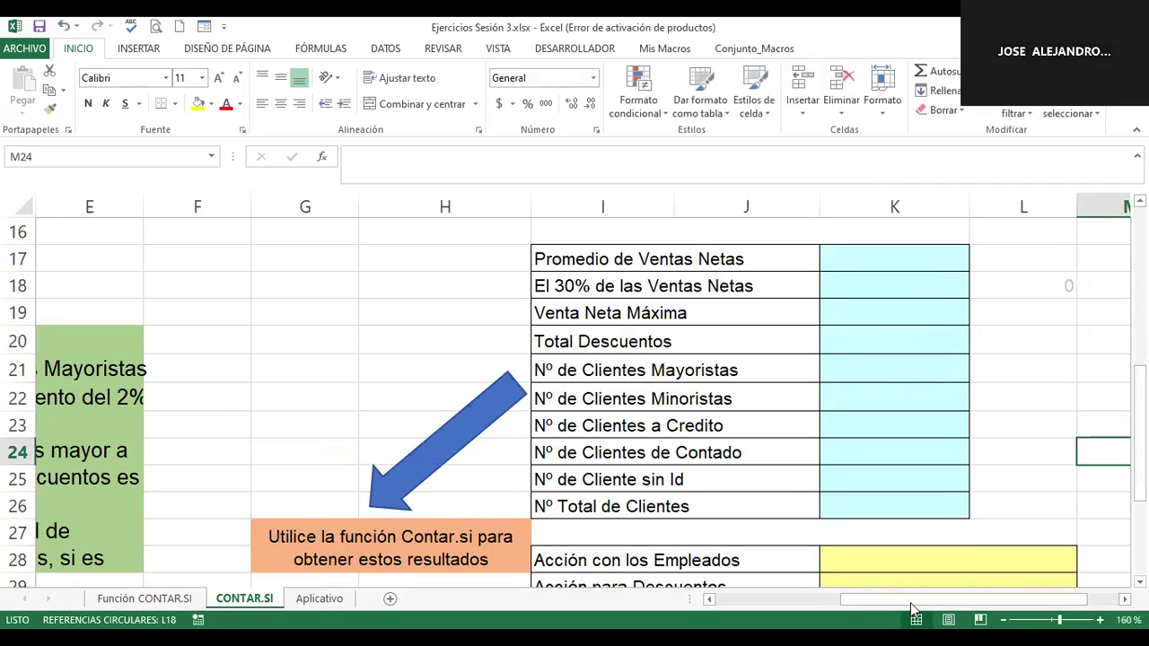
{"action": "left_click_drag", "start_coordinate": [916, 600], "coordinate": [743, 610]}
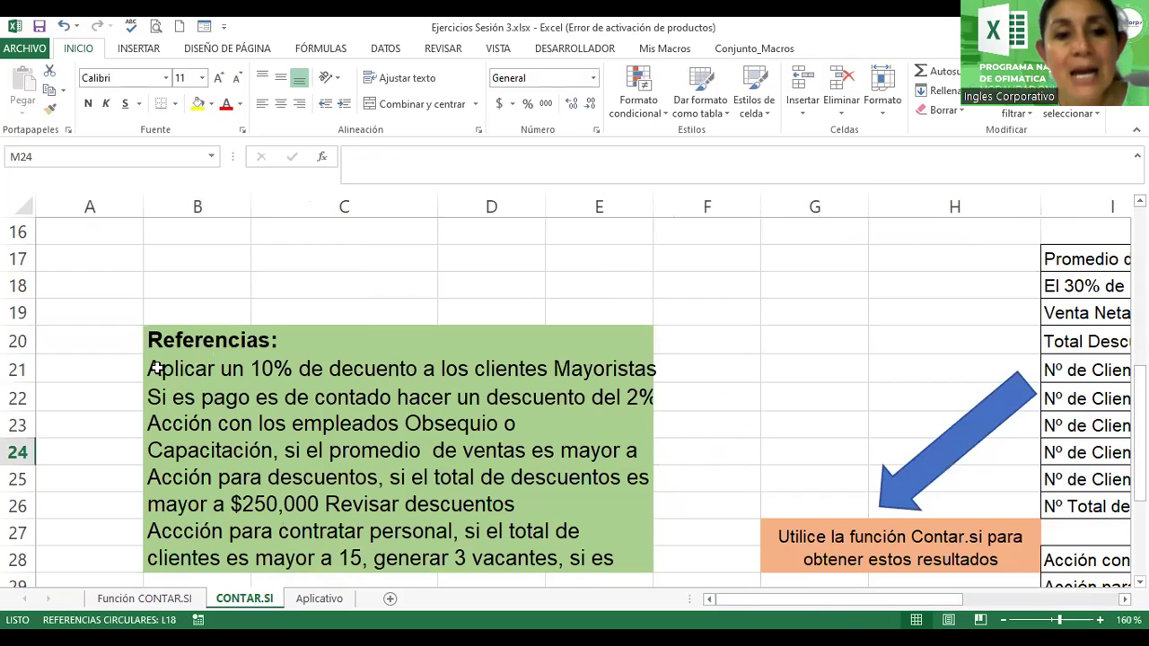
{"action": "left_click", "coordinate": [158, 373]}
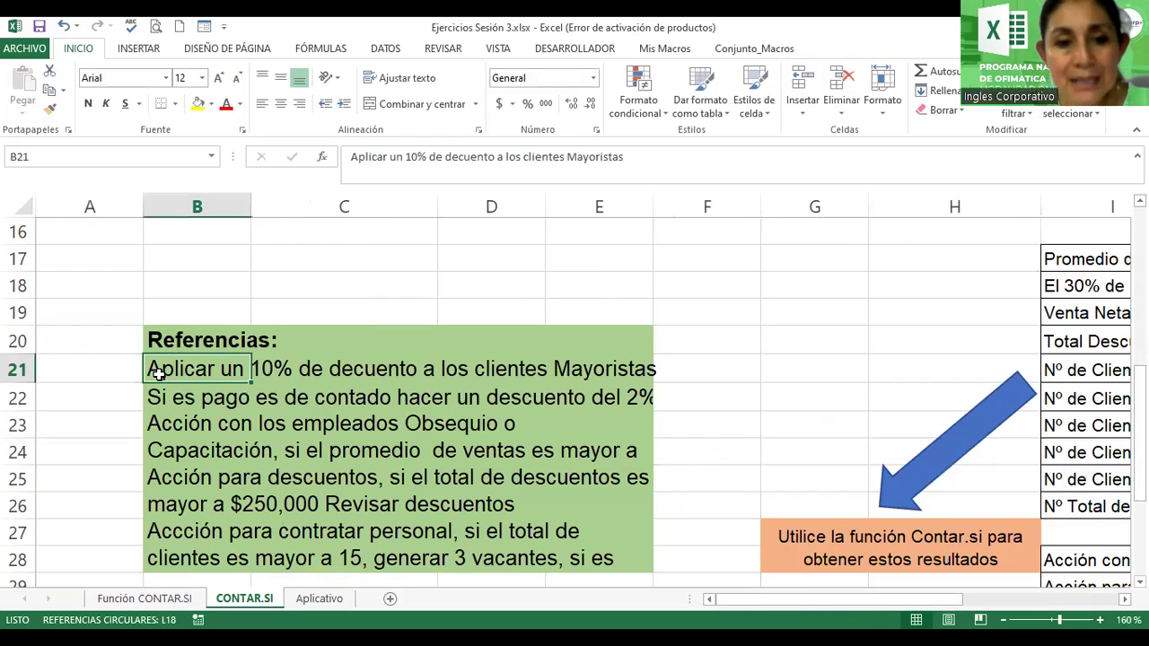
{"action": "left_click", "coordinate": [595, 156]}
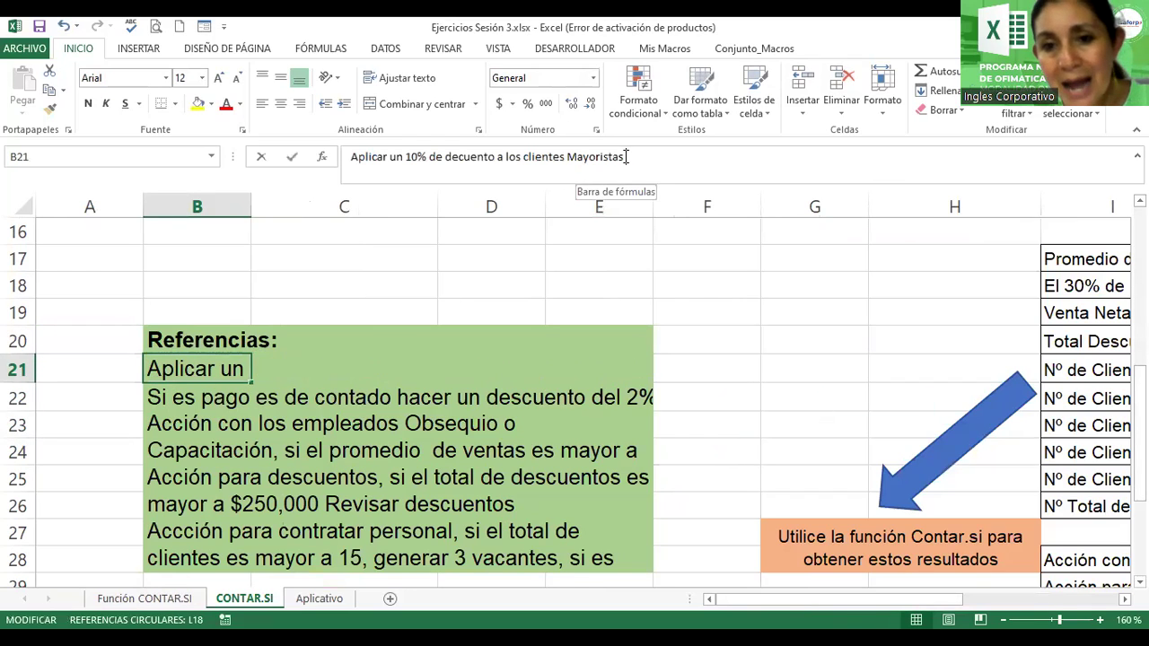
{"action": "type", "text": "."}
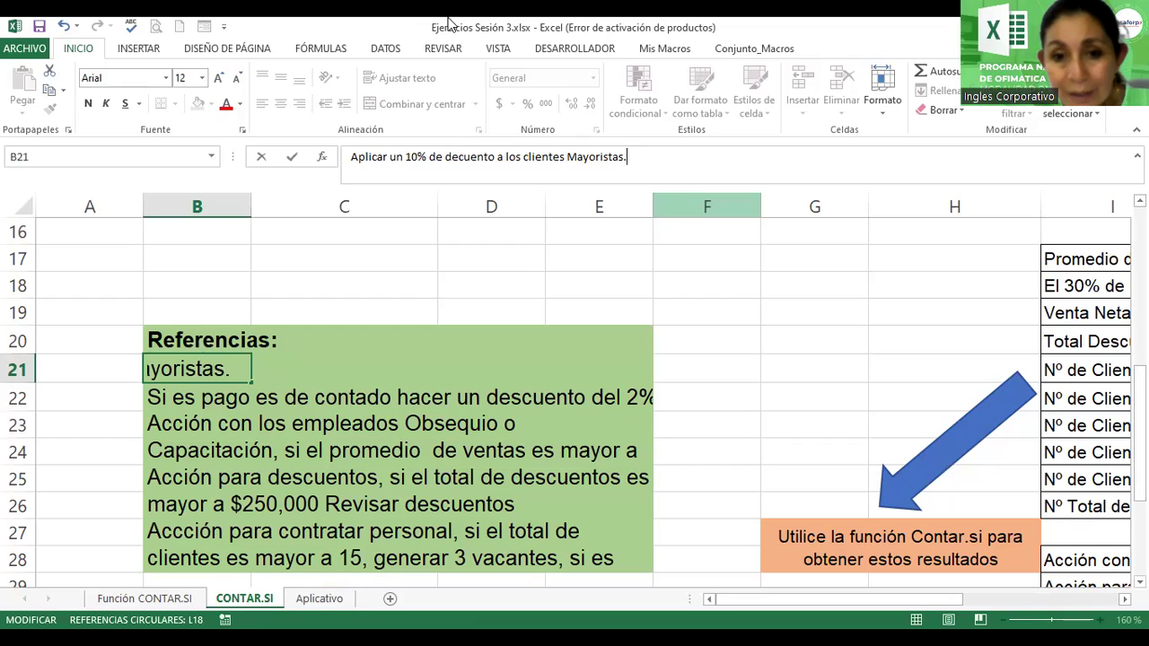
{"action": "left_click", "coordinate": [453, 158]}
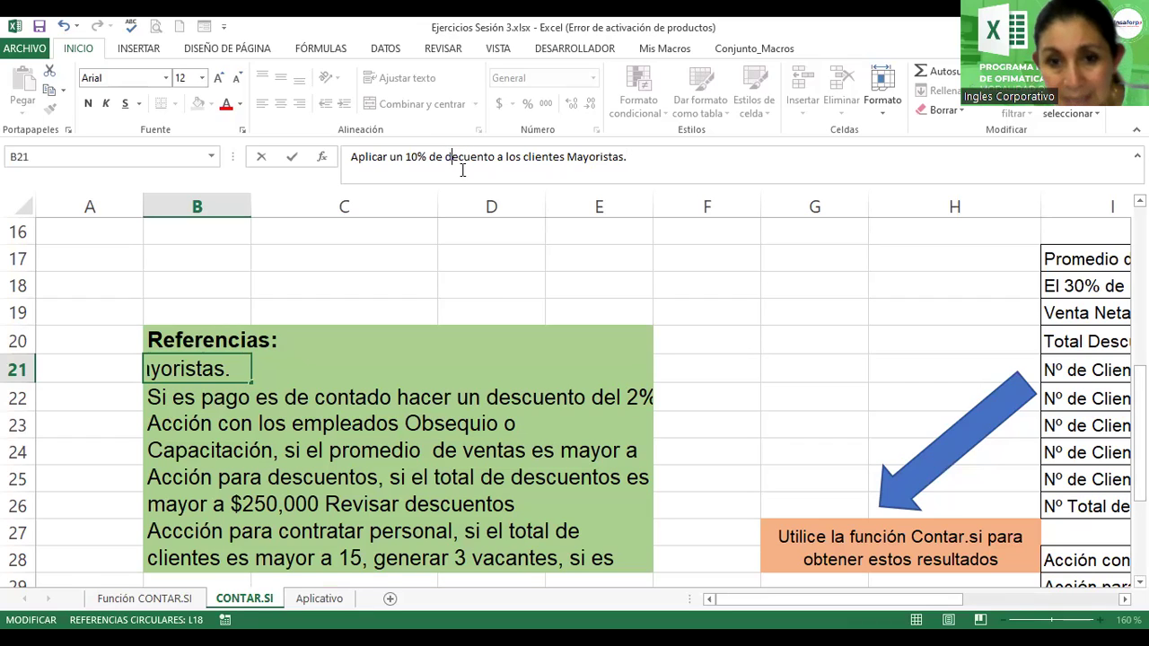
{"action": "type", "text": "s"}
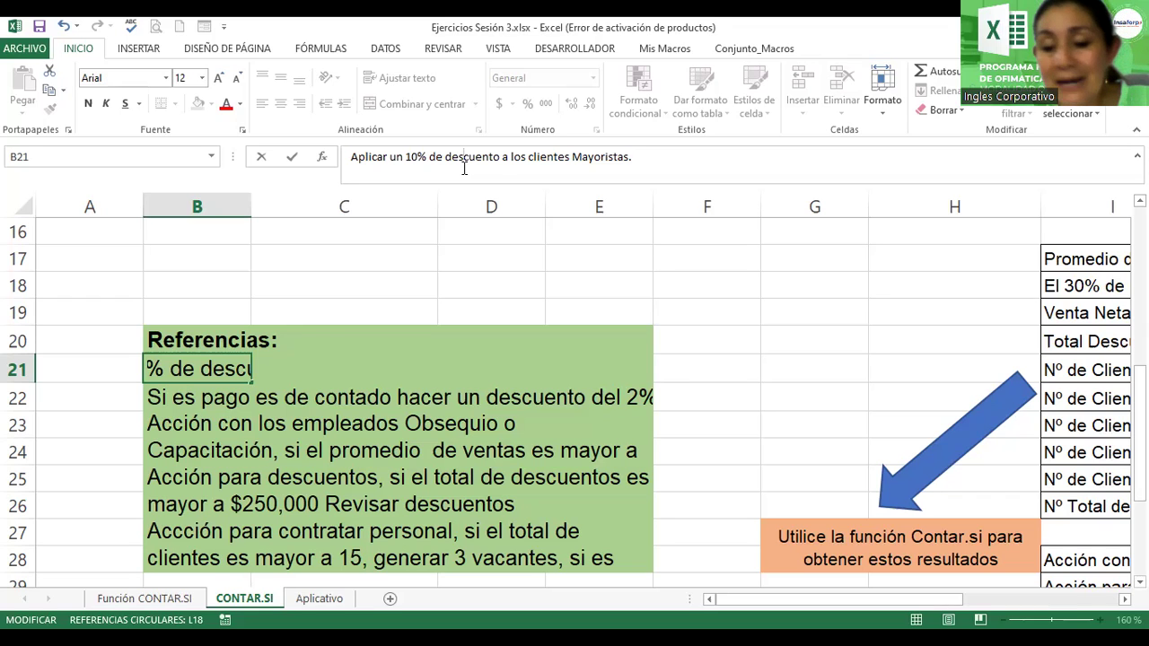
{"action": "key", "text": "Return"}
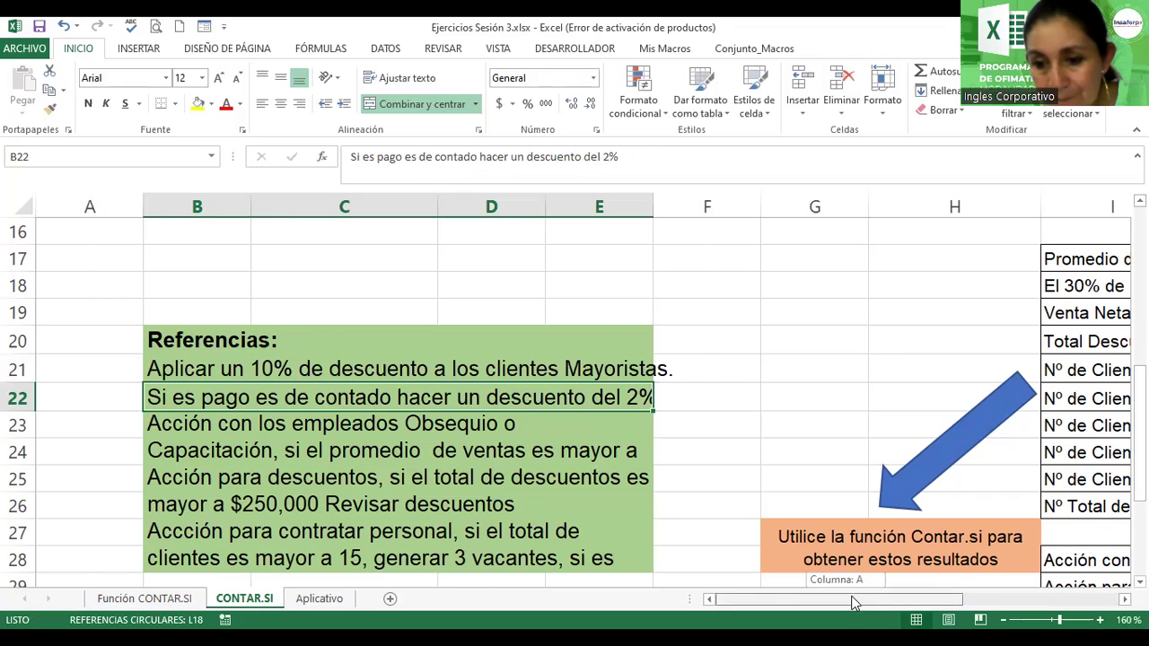
- Try an H4*2% fallback in I4, fill it down to I6, and dismiss the circular-reference warning
{"action": "left_click_drag", "start_coordinate": [852, 603], "coordinate": [978, 603]}
{"action": "left_click_drag", "start_coordinate": [1138, 431], "coordinate": [1138, 270]}
{"action": "double_click", "coordinate": [609, 338]}
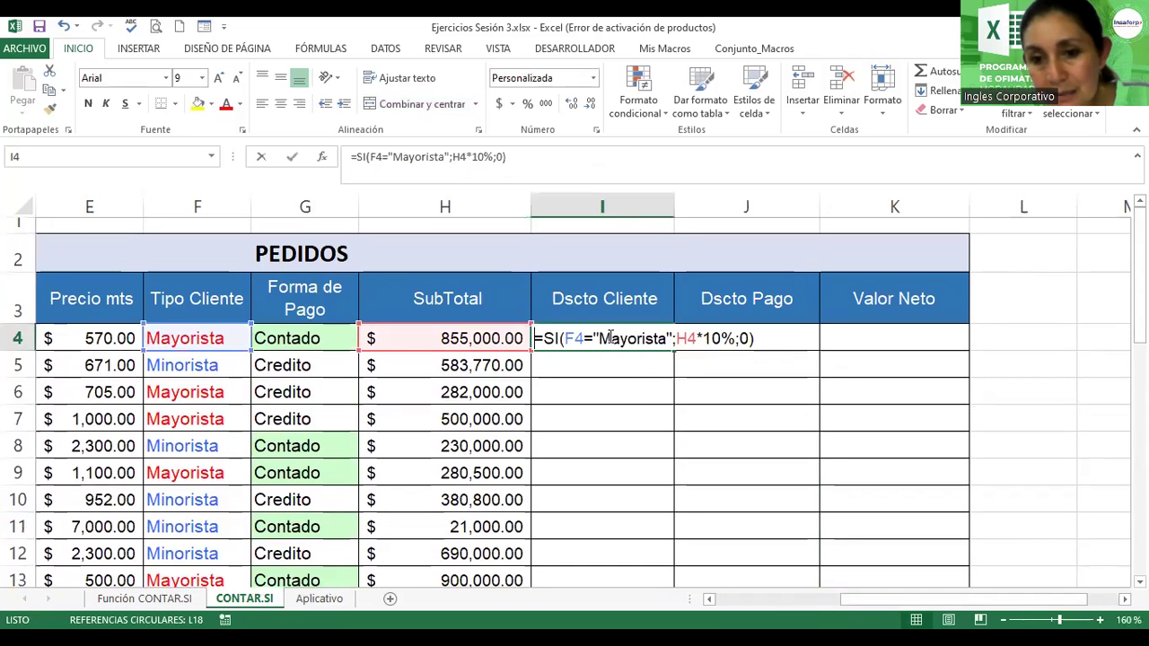
{"action": "left_click", "coordinate": [763, 360]}
{"action": "key", "text": "Delete"}
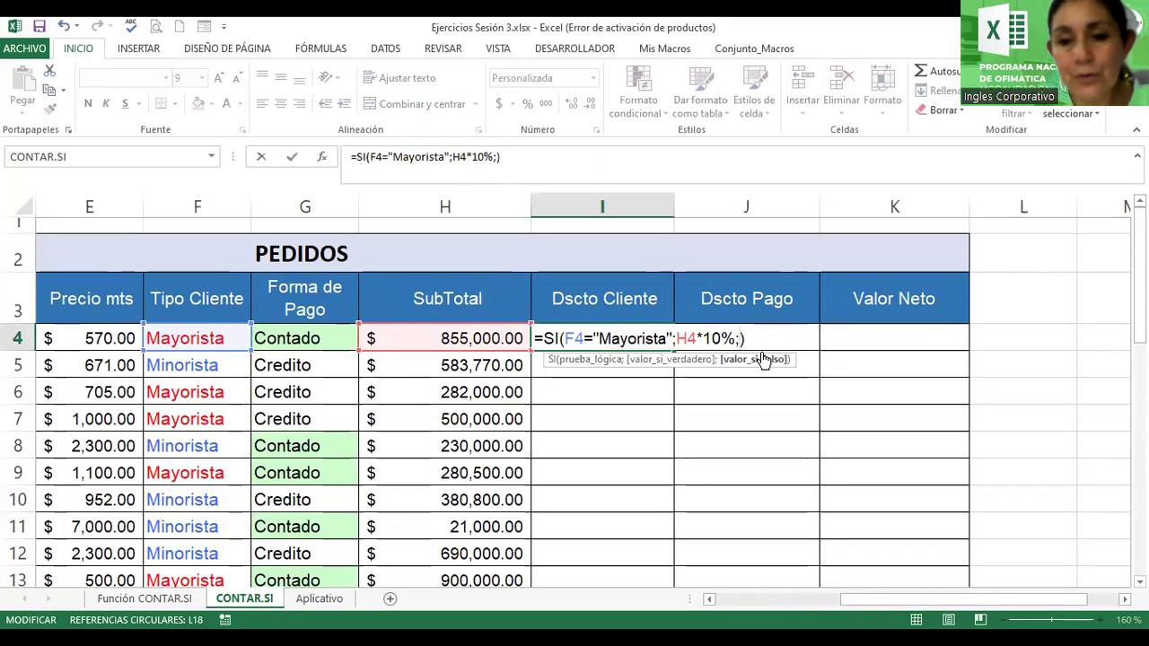
{"action": "type", "text": "H4+"}
{"action": "key", "text": "BackSpace"}
{"action": "type", "text": "*2%"}
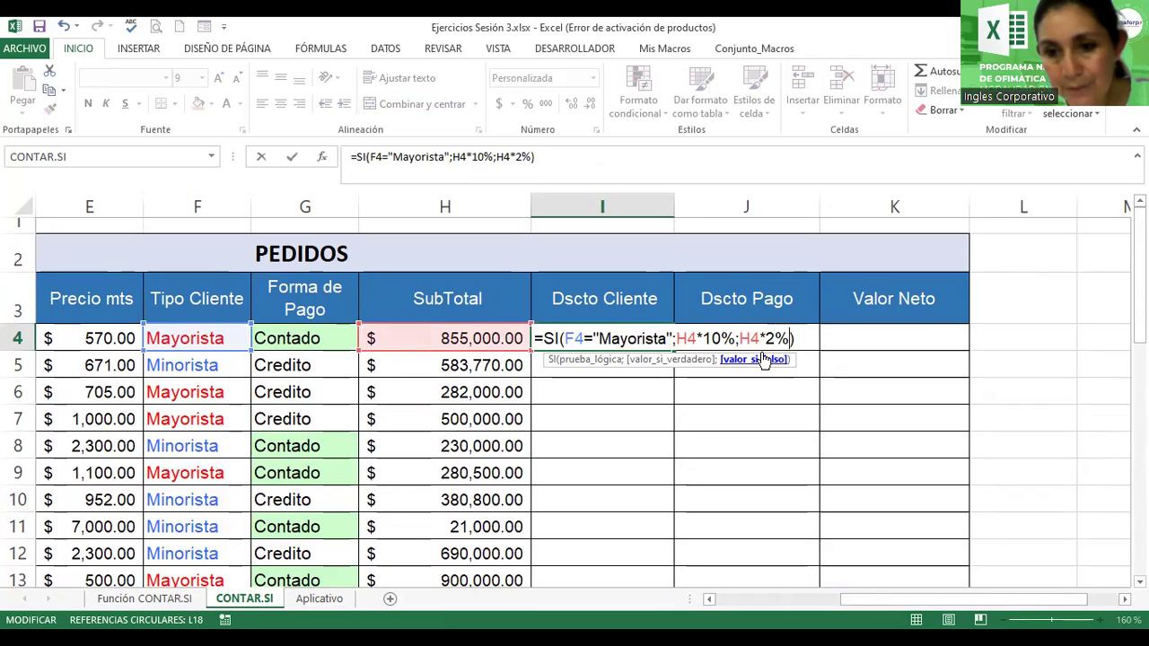
{"action": "key", "text": "Return"}
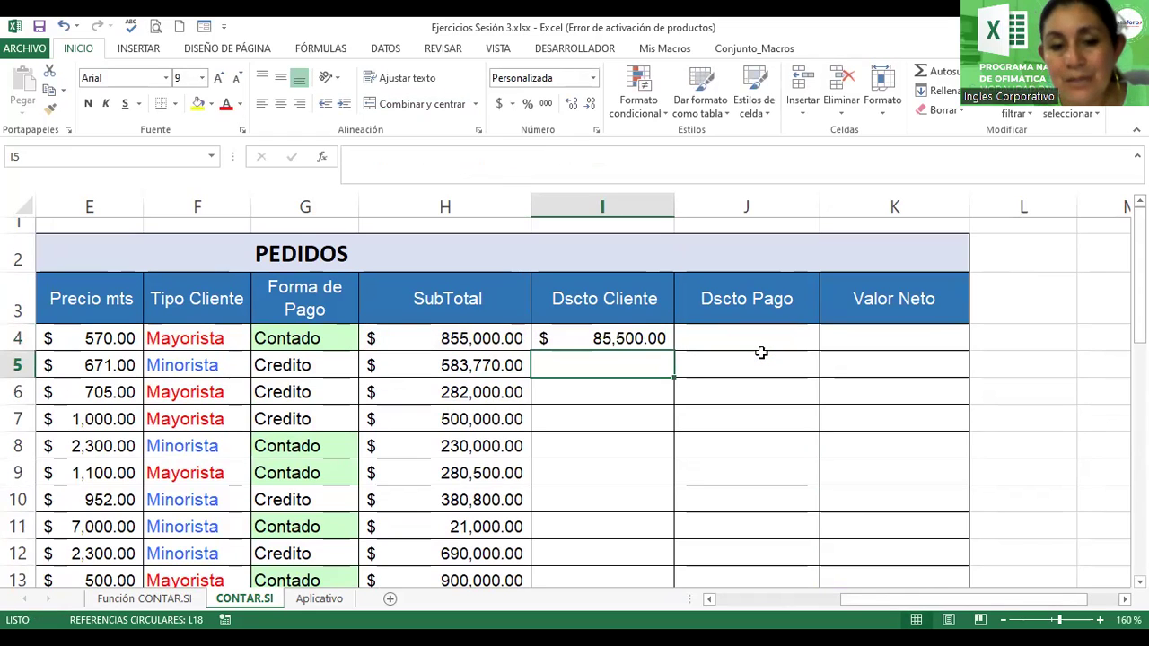
{"action": "left_click", "coordinate": [661, 334]}
{"action": "left_click_drag", "start_coordinate": [680, 351], "coordinate": [676, 418]}
{"action": "left_click", "coordinate": [677, 418]}
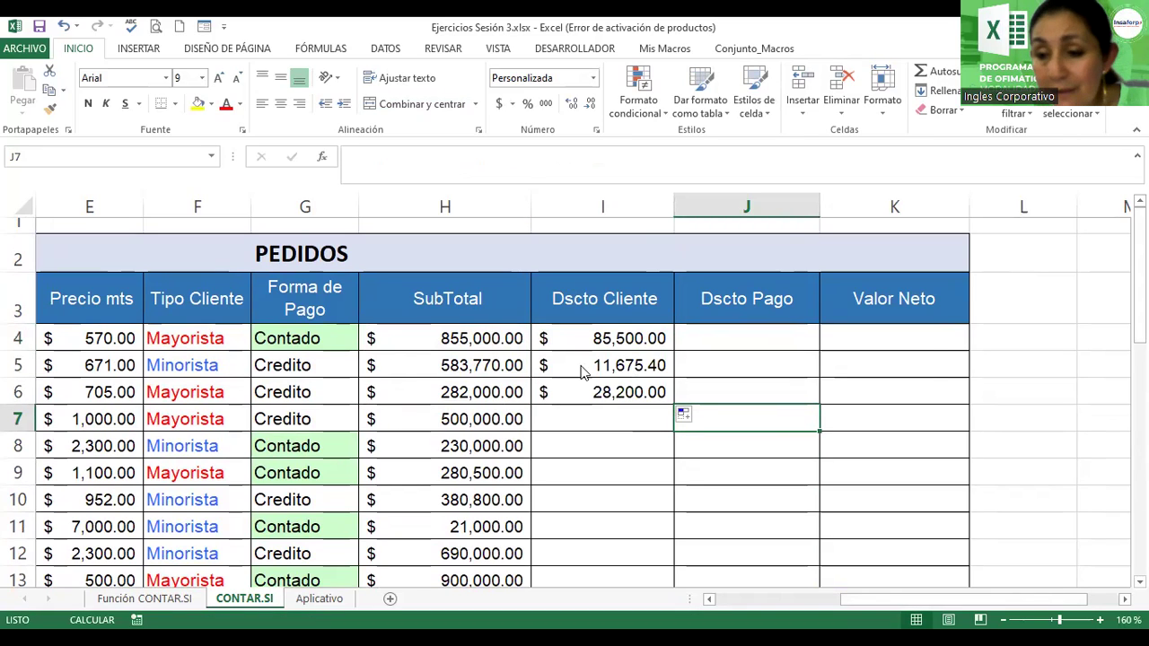
{"action": "left_click", "coordinate": [535, 385]}
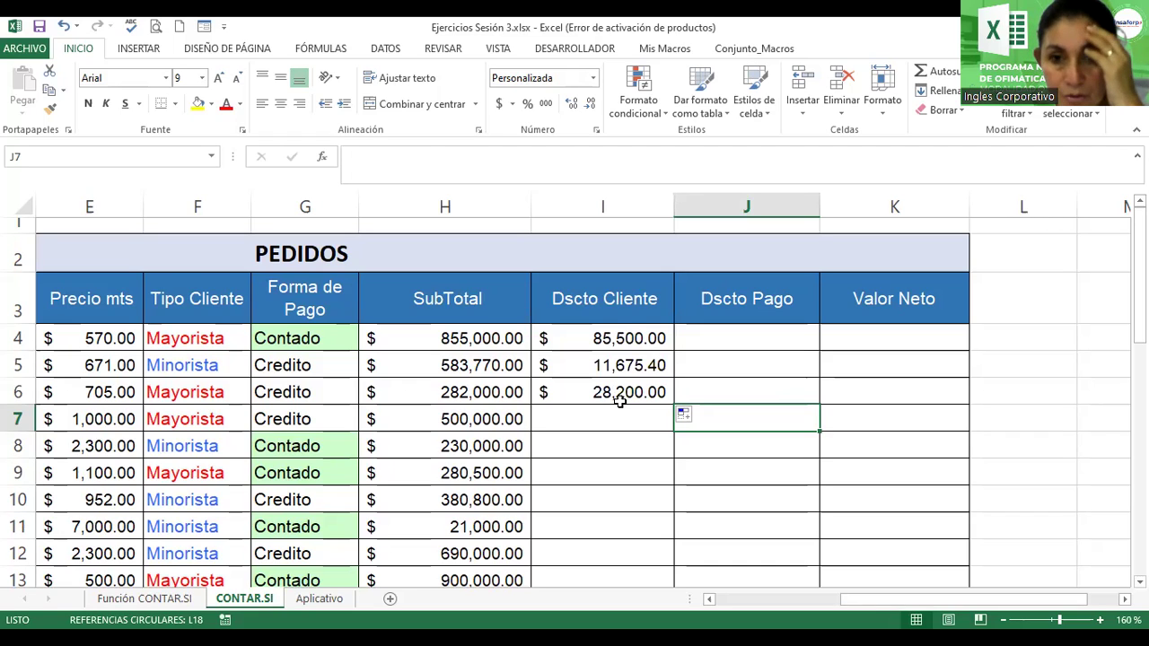
- Restore the 0 fallback in I4 and fill the formula down through I10
{"action": "double_click", "coordinate": [632, 333]}
{"action": "left_click", "coordinate": [792, 339]}
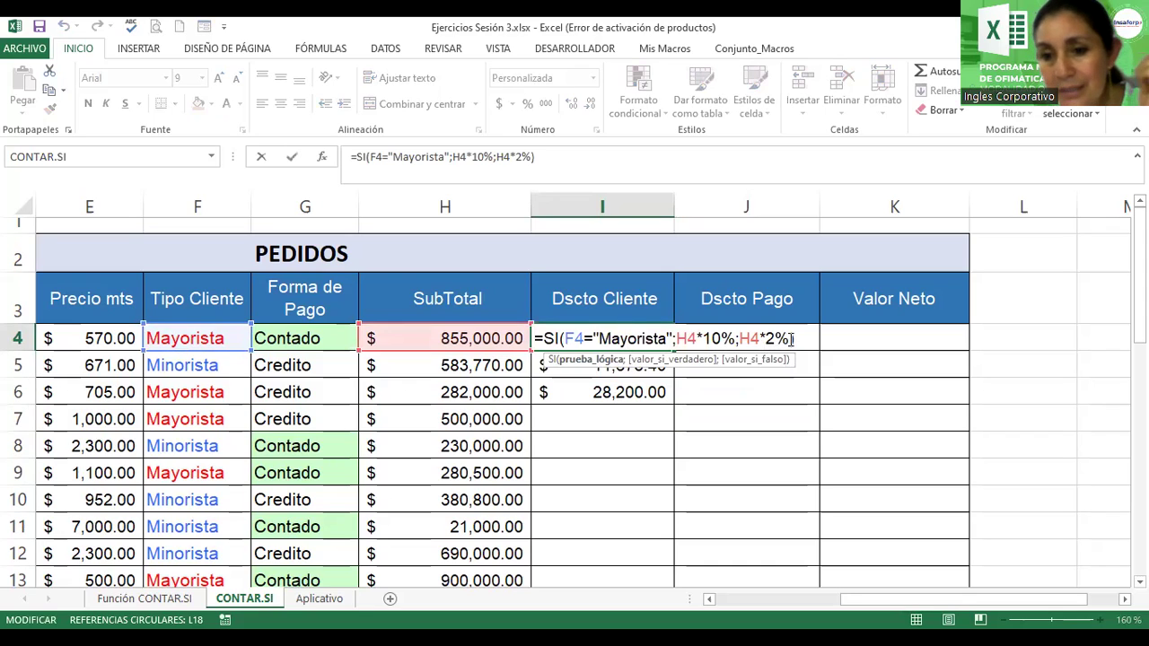
{"action": "key", "text": "BackSpace"}
{"action": "key", "text": "BackSpace"}
{"action": "key", "text": "BackSpace"}
{"action": "key", "text": "BackSpace"}
{"action": "key", "text": "BackSpace"}
{"action": "type", "text": "0"}
{"action": "key", "text": "Return"}
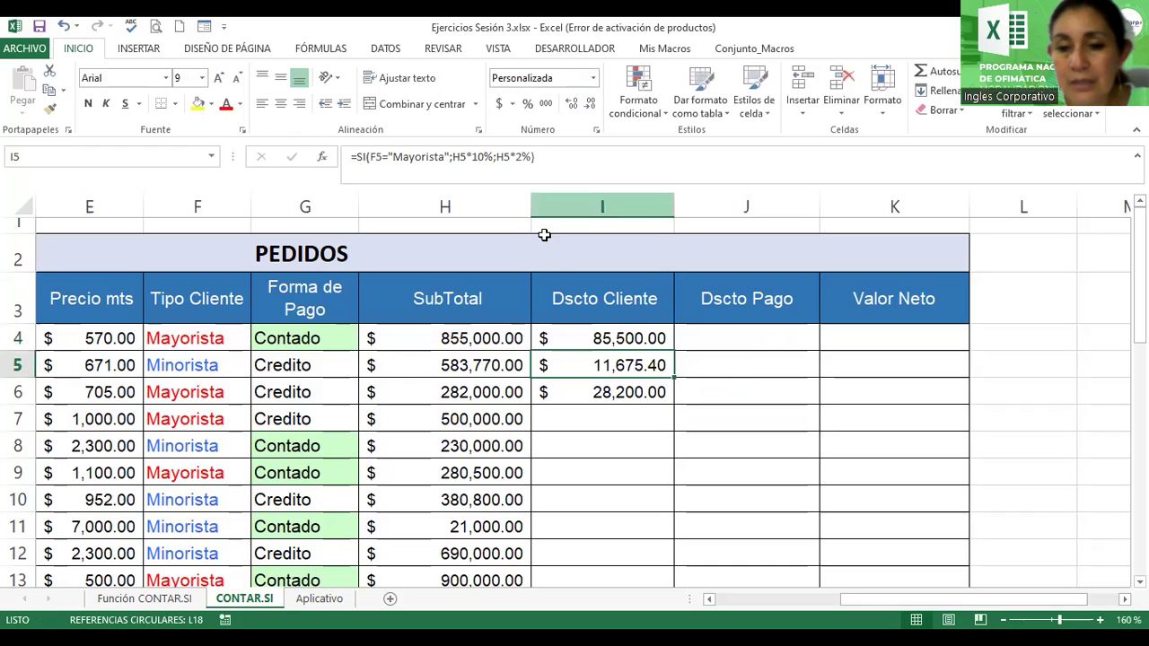
{"action": "left_click", "coordinate": [620, 339]}
{"action": "left_click_drag", "start_coordinate": [673, 351], "coordinate": [671, 505]}
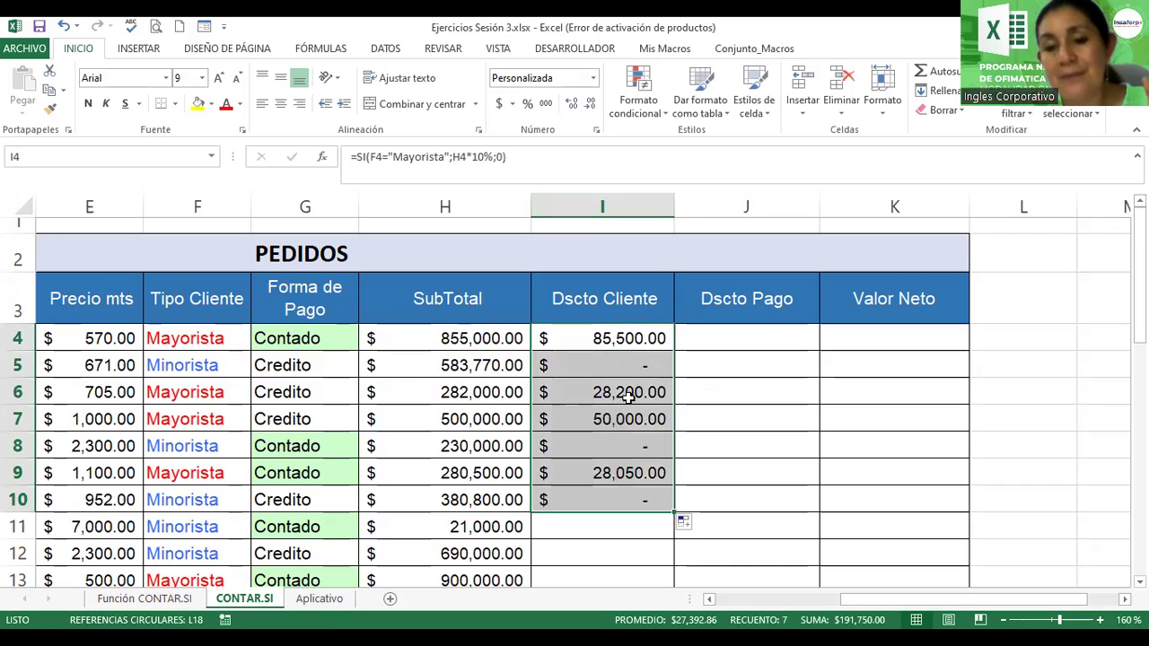
- Inspect the copied Dscto Cliente formulas in I5, I4 and I9 without changing them
{"action": "left_click", "coordinate": [621, 366]}
{"action": "double_click", "coordinate": [621, 366]}
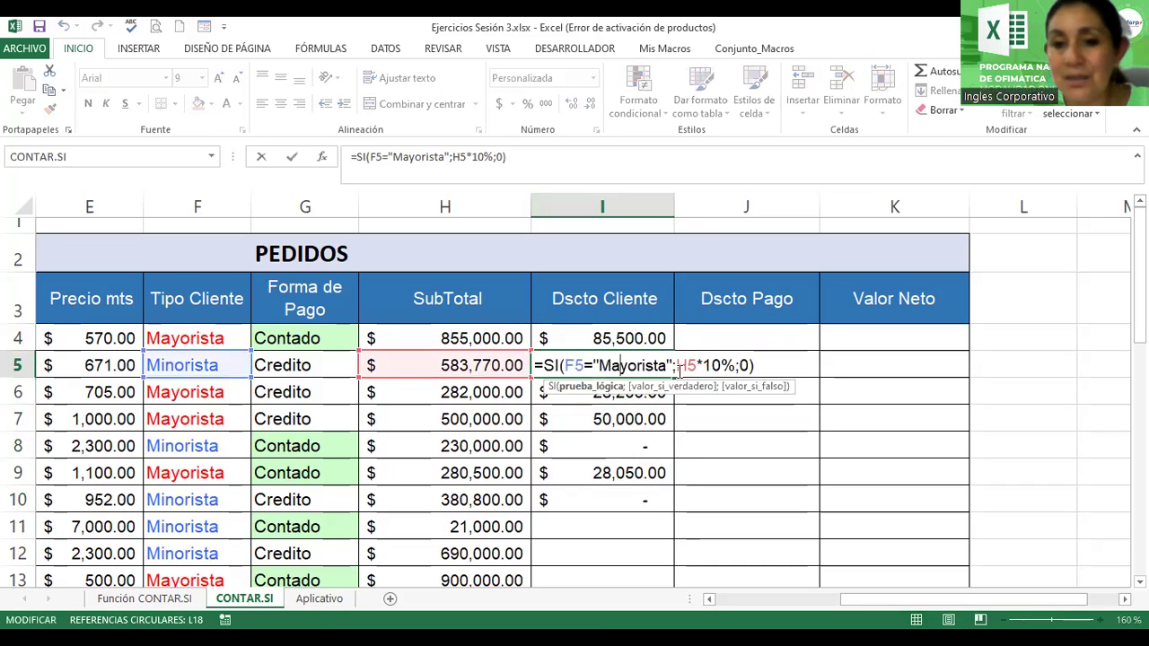
{"action": "key", "text": "Escape"}
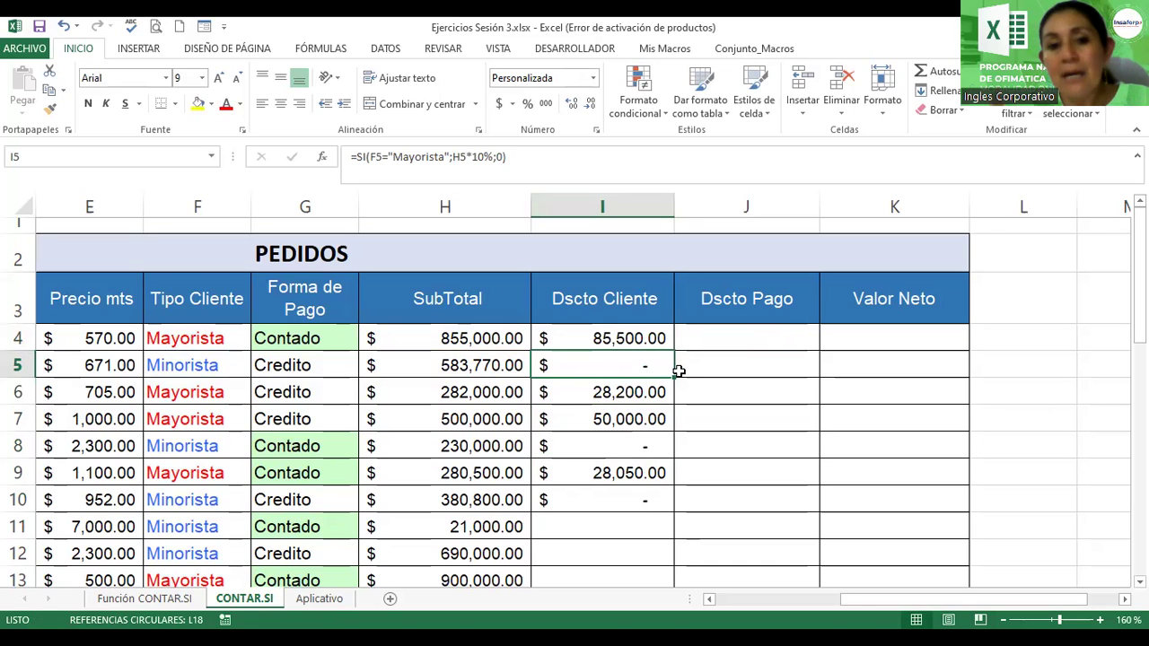
{"action": "left_click_drag", "start_coordinate": [861, 598], "coordinate": [778, 599]}
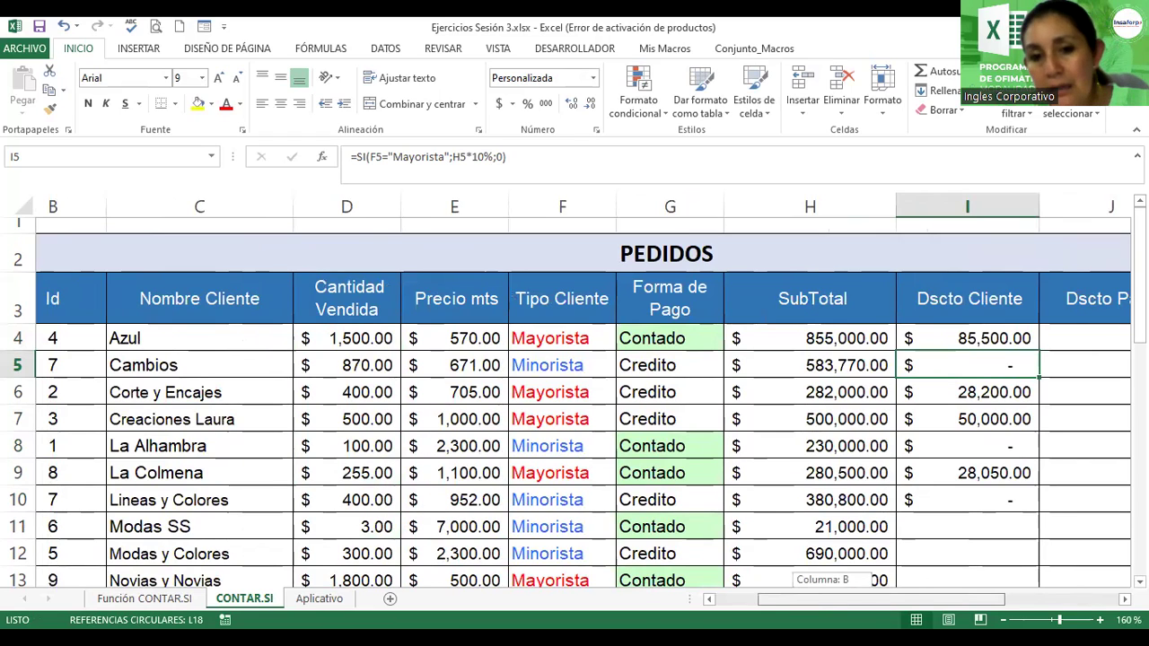
{"action": "left_click_drag", "start_coordinate": [880, 599], "coordinate": [868, 599]}
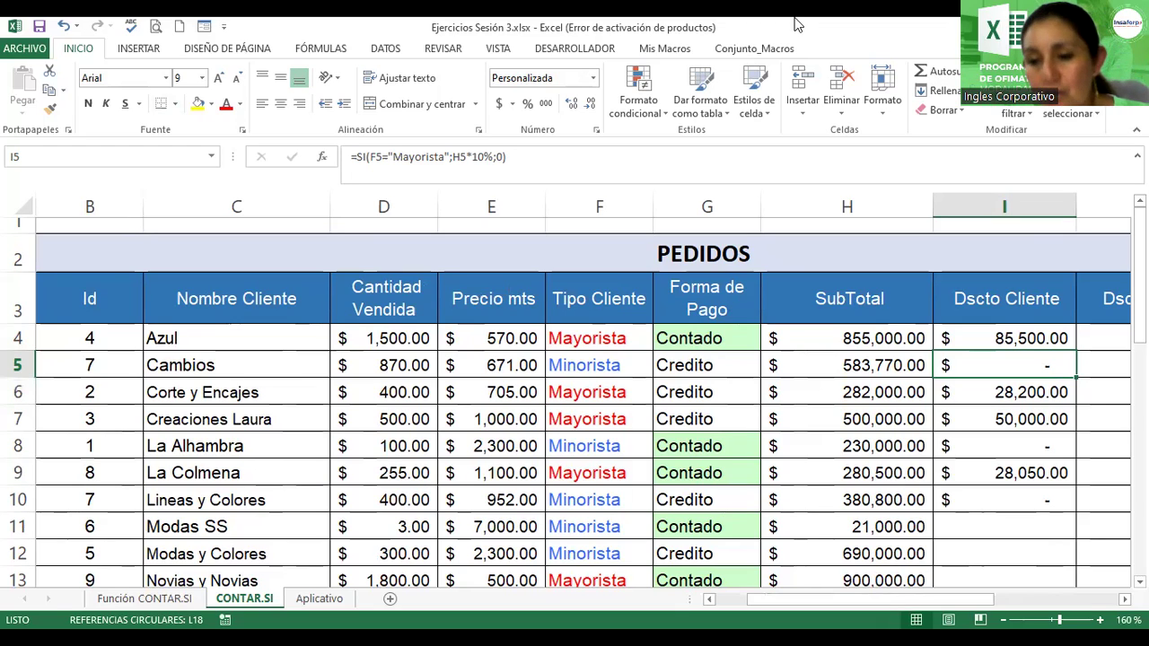
{"action": "left_click", "coordinate": [1031, 332]}
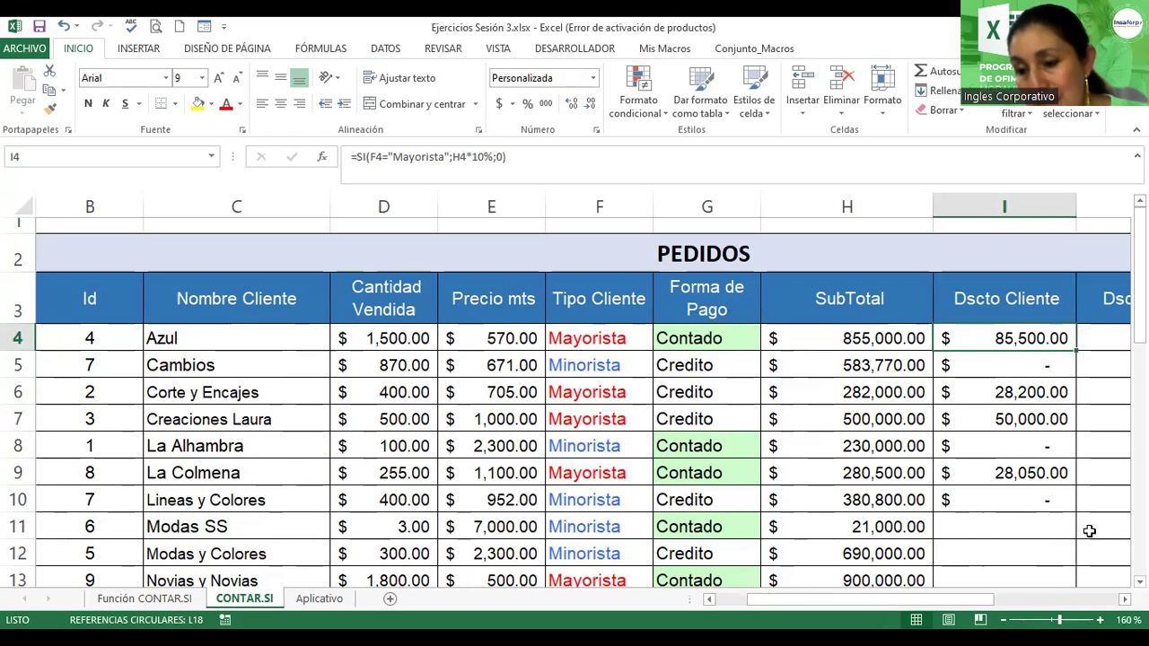
{"action": "double_click", "coordinate": [1045, 476]}
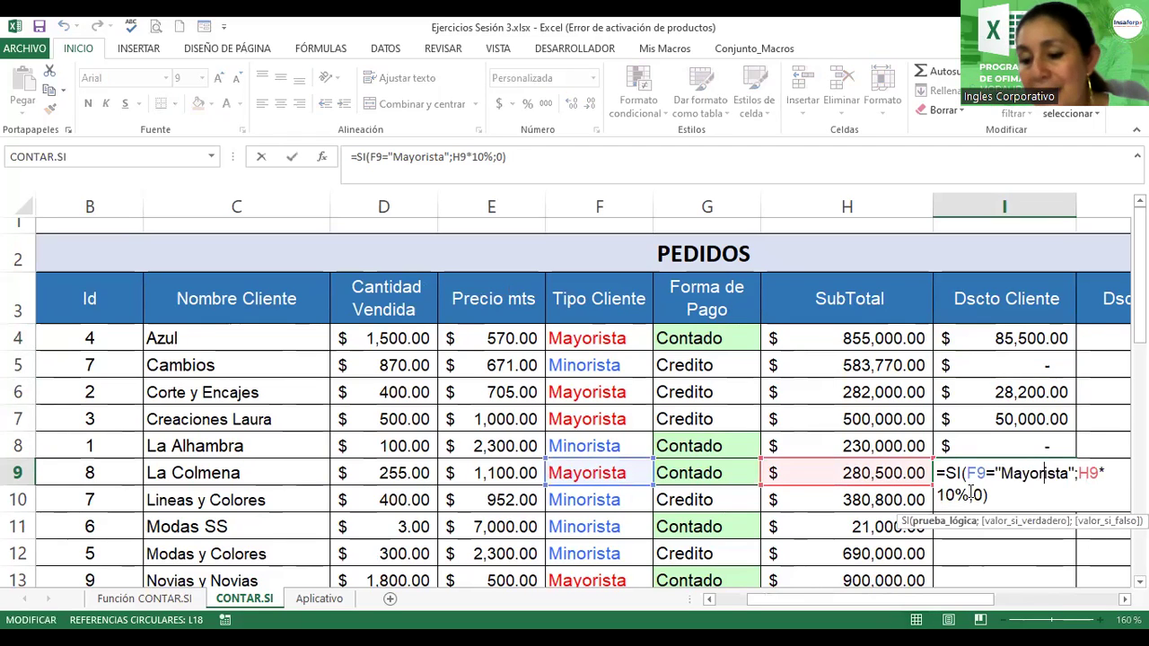
{"action": "key", "text": "Return"}
- Fill the discount formula from I9 down to I14, with I13 showing $90,000.00
{"action": "left_click", "coordinate": [1059, 471]}
{"action": "mouse_move", "coordinate": [1076, 486]}
{"action": "left_mouse_down"}
{"action": "mouse_move", "coordinate": [1075, 515]}
{"action": "mouse_move", "coordinate": [1047, 512]}
{"action": "left_mouse_up"}
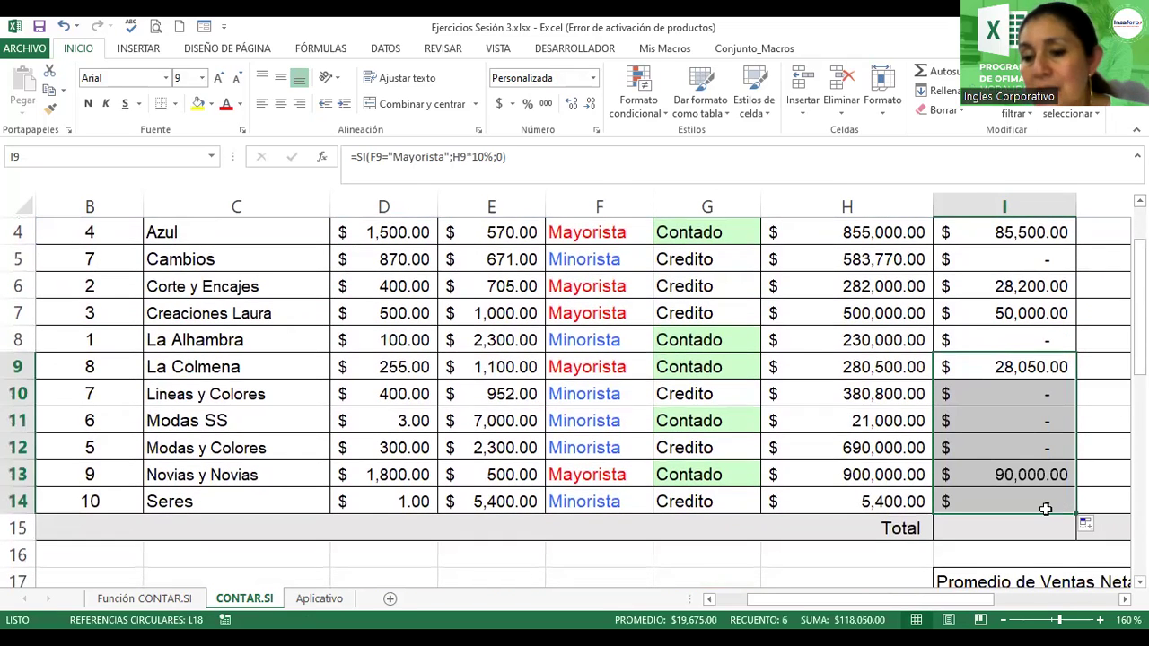
{"action": "left_click", "coordinate": [1022, 544]}
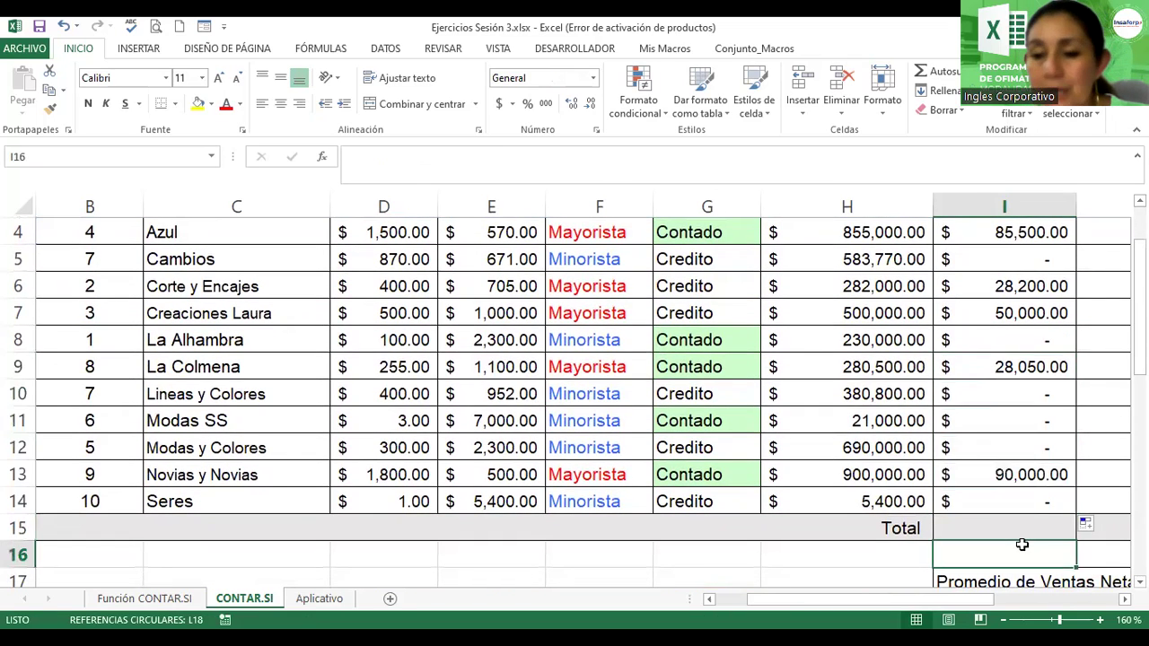
{"action": "left_click", "coordinate": [1019, 457]}
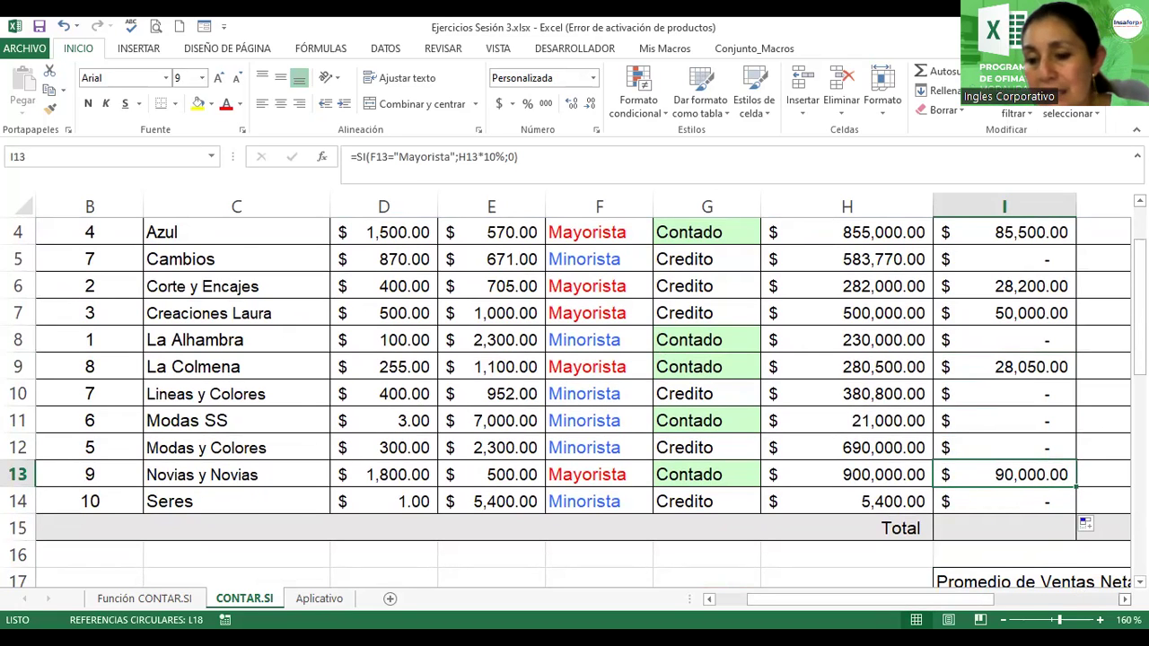
{"action": "scroll", "coordinate": [1086, 256], "scroll_direction": "right", "scroll_amount": 1}
{"action": "scroll", "coordinate": [1086, 256], "scroll_direction": "right", "scroll_amount": 1}
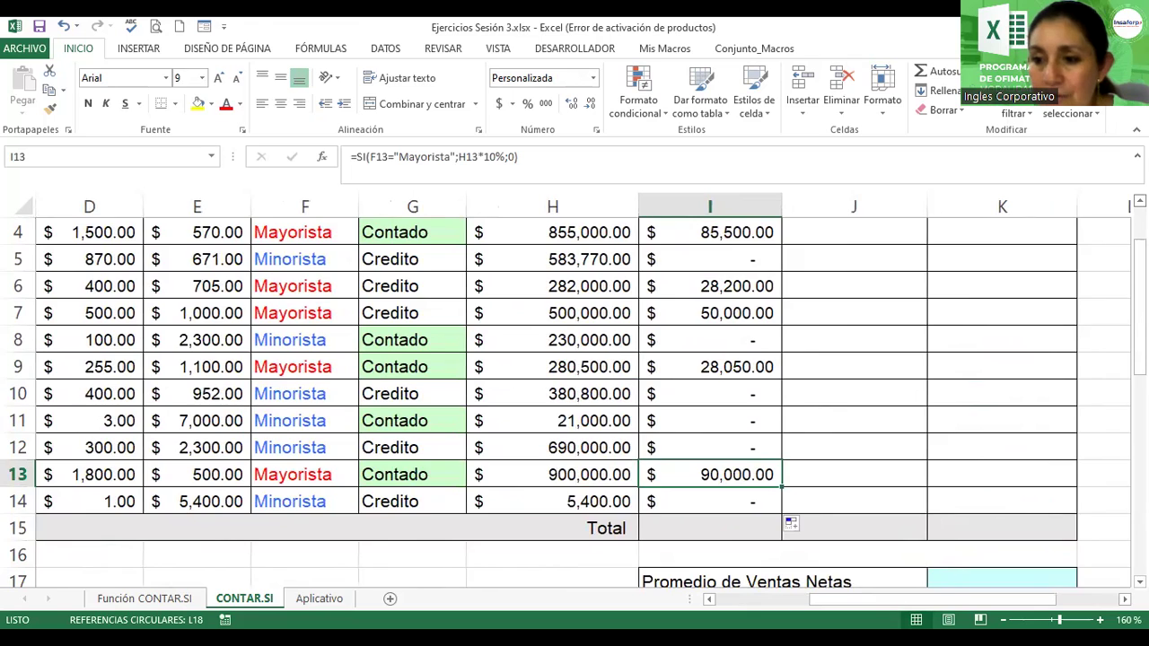
{"action": "scroll", "coordinate": [821, 323], "scroll_direction": "up", "scroll_amount": 1}
{"action": "left_click", "coordinate": [825, 318]}
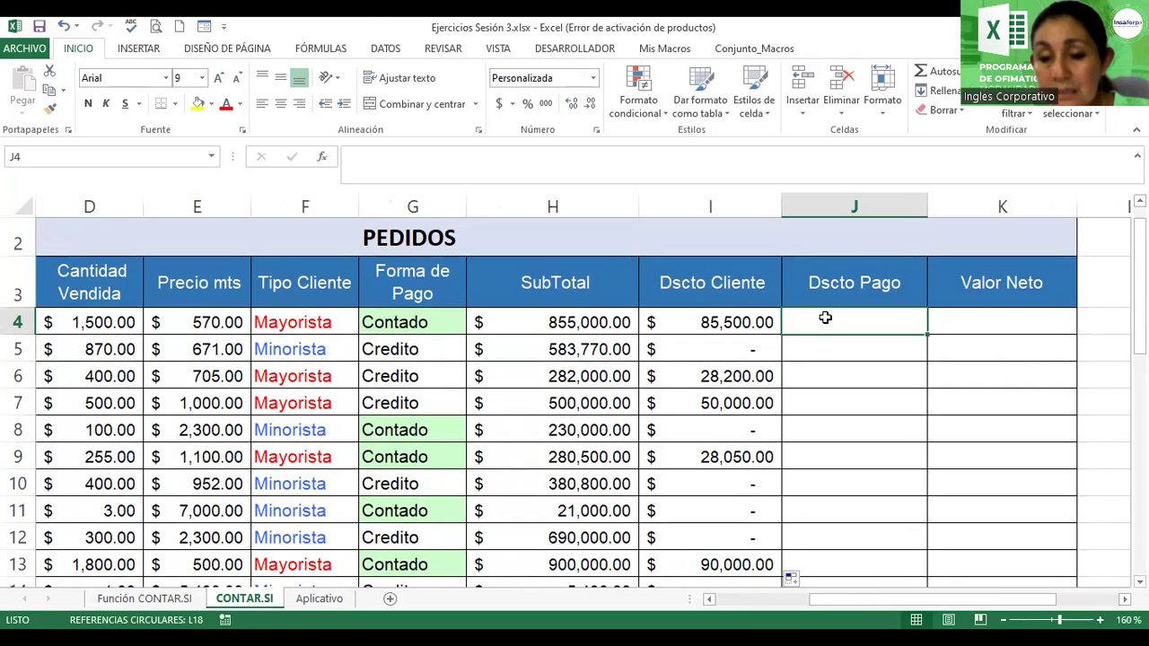
- Enter =H4-I4 in J4 as a trial, giving $769,500.00
{"action": "type", "text": "="}
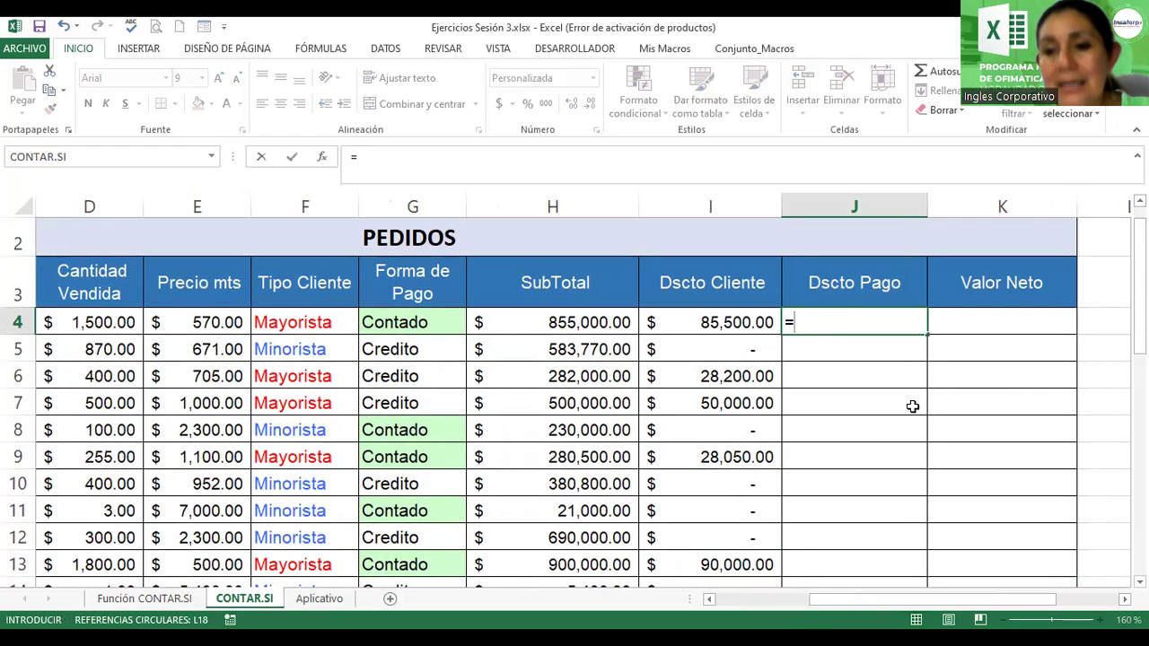
{"action": "left_click", "coordinate": [579, 321]}
{"action": "type", "text": "-"}
{"action": "left_click", "coordinate": [696, 322]}
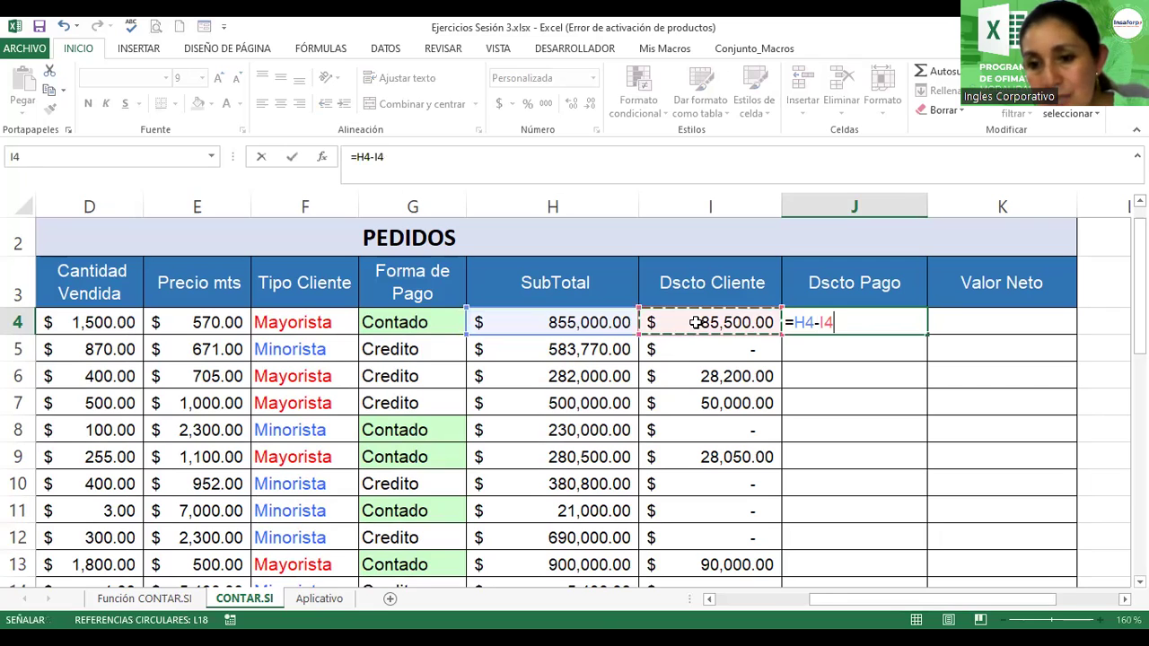
{"action": "key", "text": "Return"}
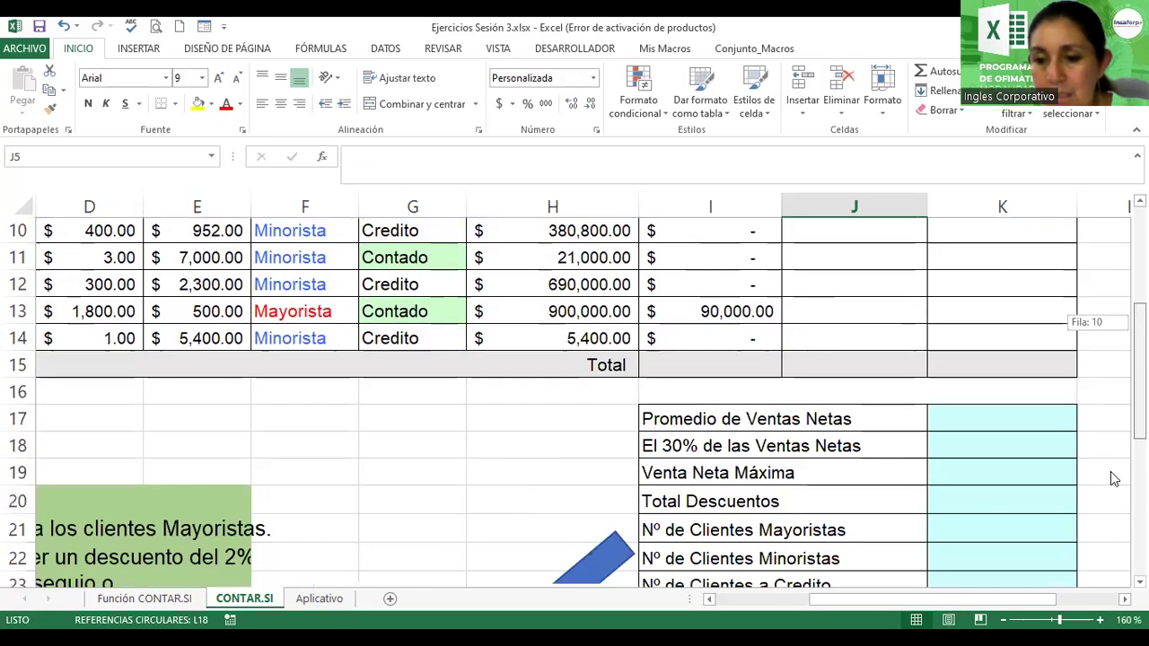
- Review the second reference note in B22, then delete the trial formula from J4
{"action": "left_click_drag", "start_coordinate": [1139, 296], "coordinate": [1139, 440]}
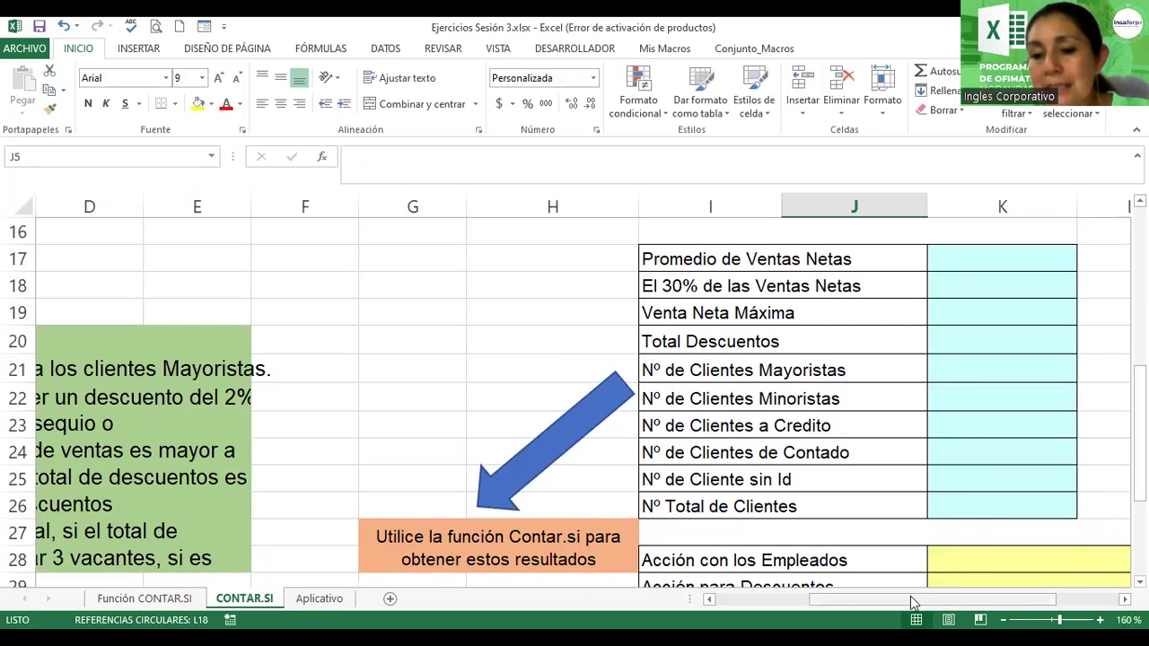
{"action": "left_click_drag", "start_coordinate": [913, 603], "coordinate": [812, 602]}
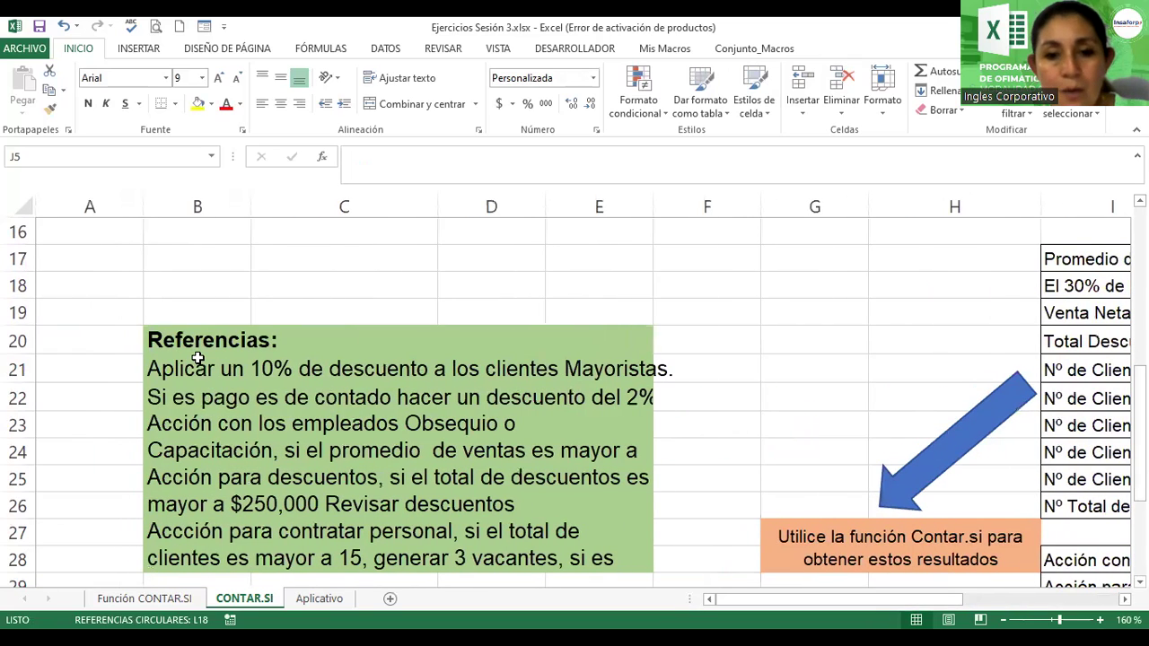
{"action": "left_click", "coordinate": [198, 404]}
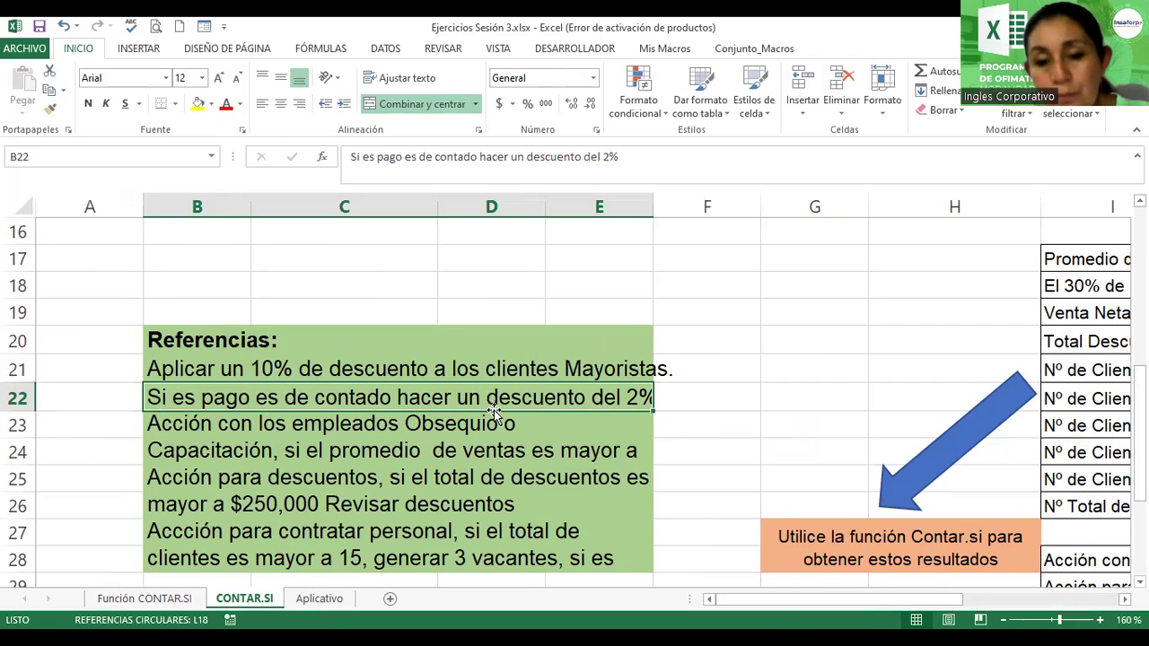
{"action": "left_click_drag", "start_coordinate": [961, 603], "coordinate": [1060, 603]}
{"action": "left_click_drag", "start_coordinate": [1138, 431], "coordinate": [1138, 269]}
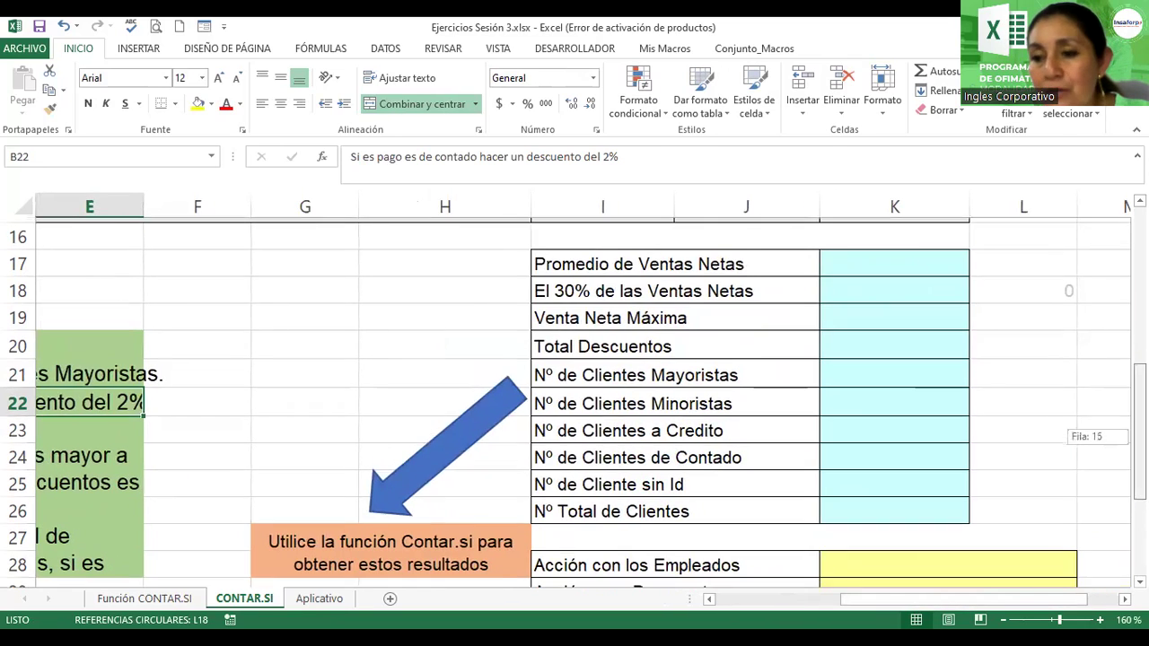
{"action": "left_click_drag", "start_coordinate": [1138, 436], "coordinate": [1138, 436]}
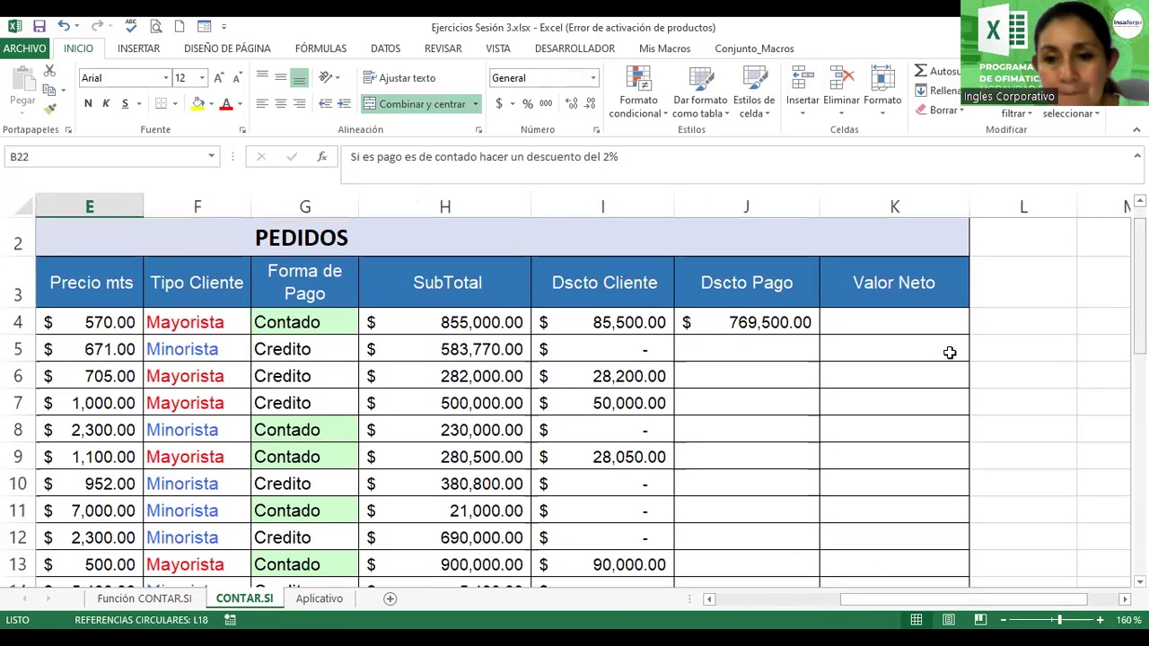
{"action": "left_click", "coordinate": [719, 321]}
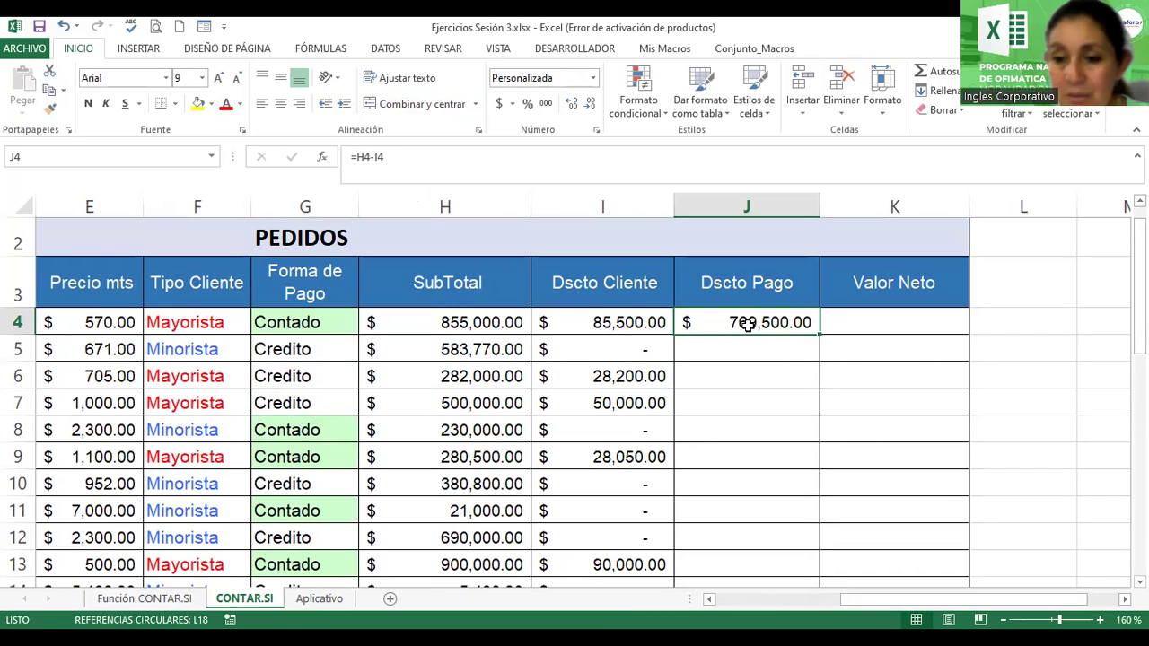
{"action": "key", "text": "Delete"}
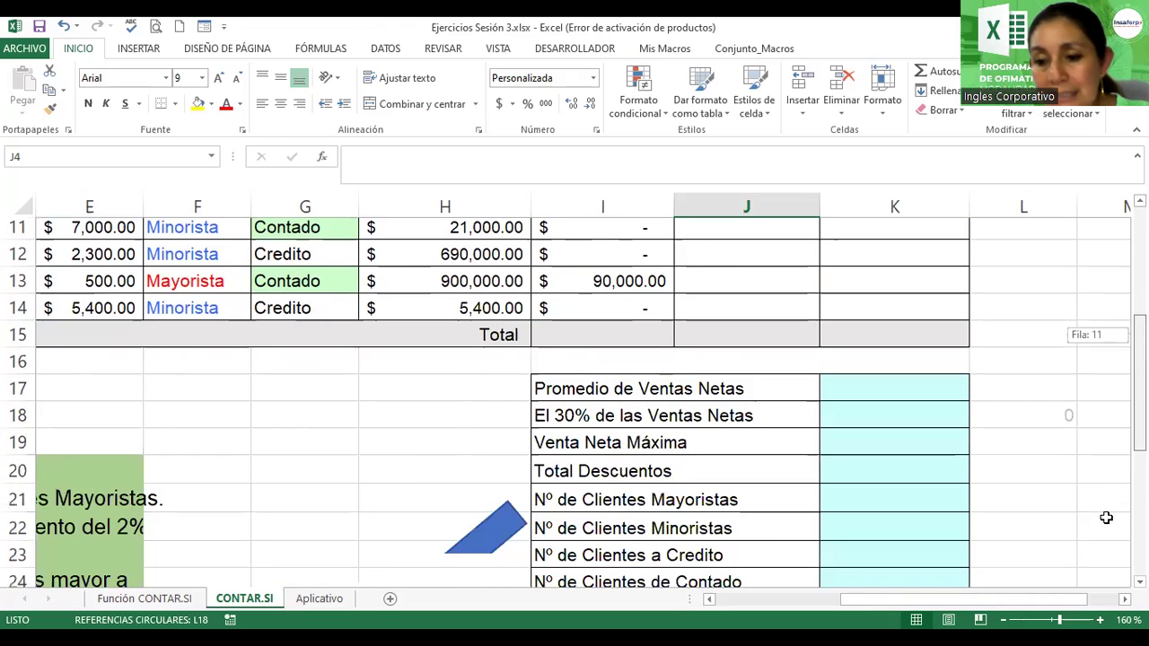
- Bring the discount rules notes into view alongside the PEDIDOS table
{"action": "left_click_drag", "start_coordinate": [1138, 287], "coordinate": [1138, 449]}
{"action": "left_click", "coordinate": [1103, 530]}
{"action": "left_click_drag", "start_coordinate": [975, 599], "coordinate": [851, 609]}
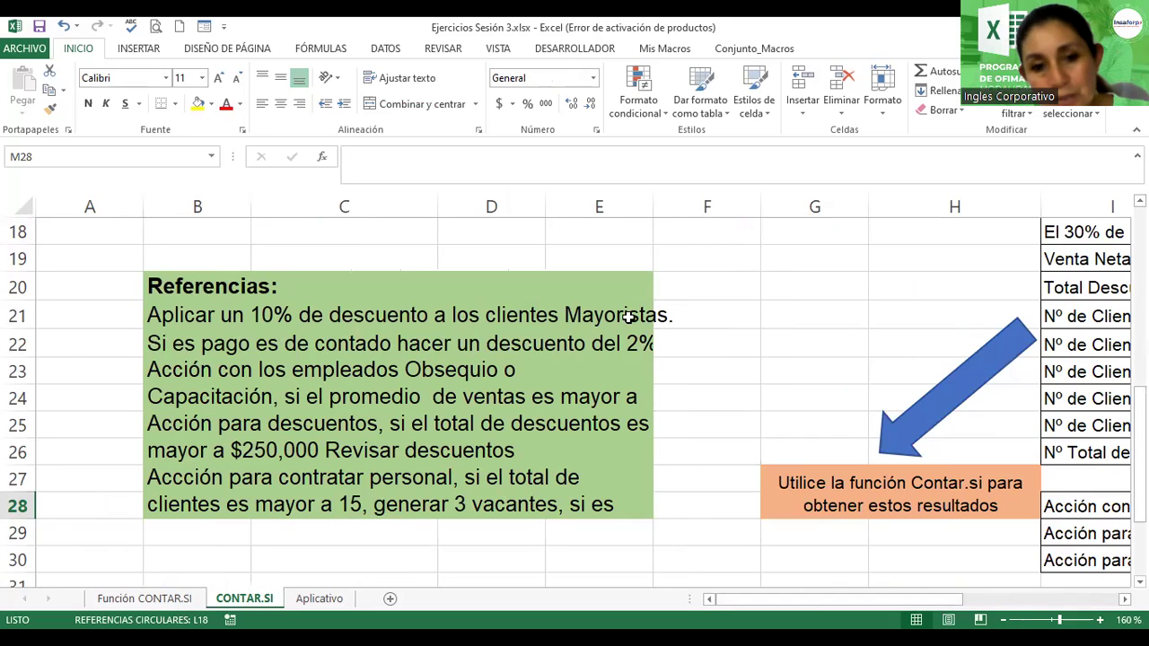
{"action": "left_click_drag", "start_coordinate": [933, 600], "coordinate": [1126, 599]}
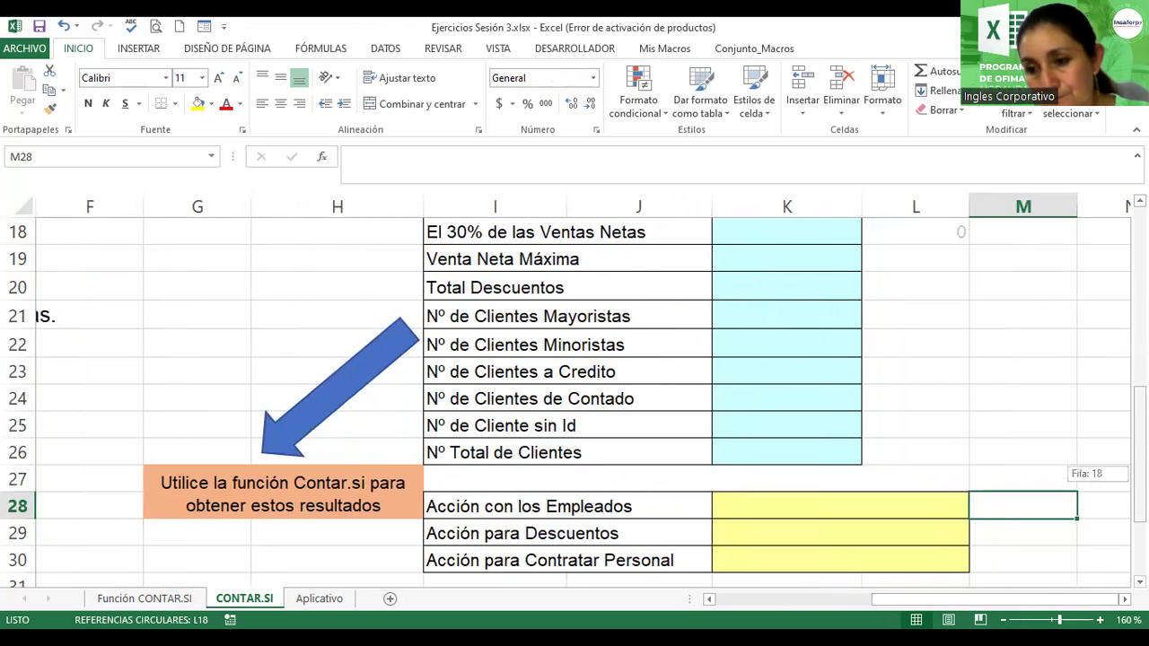
{"action": "scroll", "coordinate": [651, 374], "scroll_direction": "up", "scroll_amount": 6}
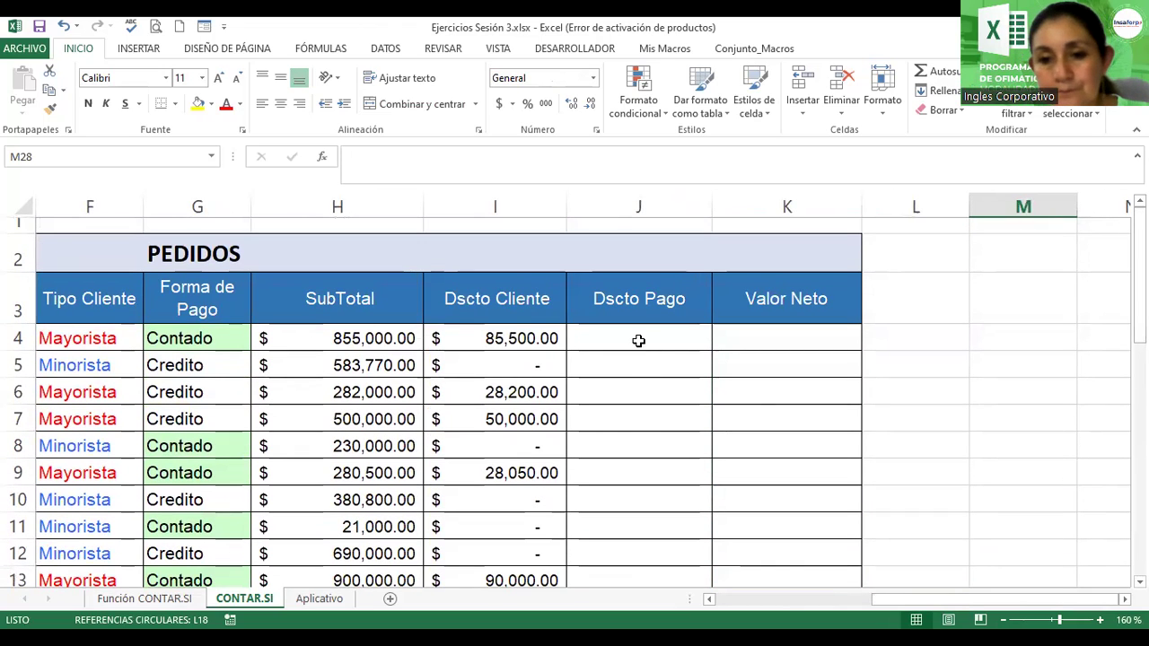
- Enter =SI(G4="Contado";H4*2%;0) in J4, returning $17,100.00
{"action": "left_click", "coordinate": [639, 342]}
{"action": "type", "text": "="}
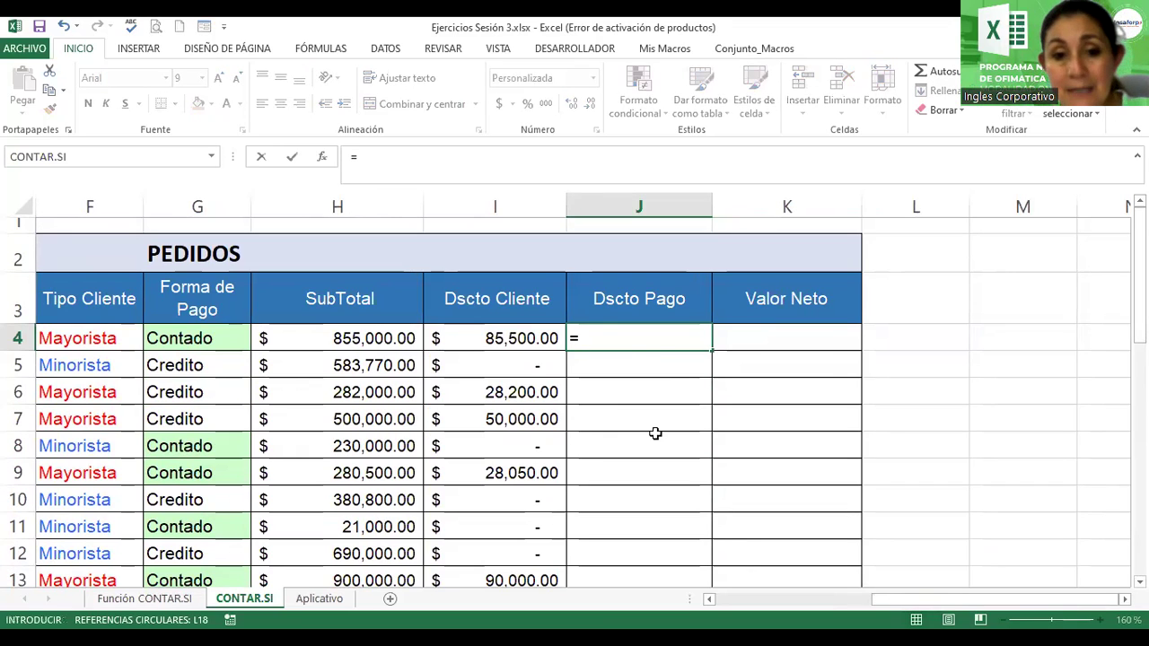
{"action": "type", "text": "si("}
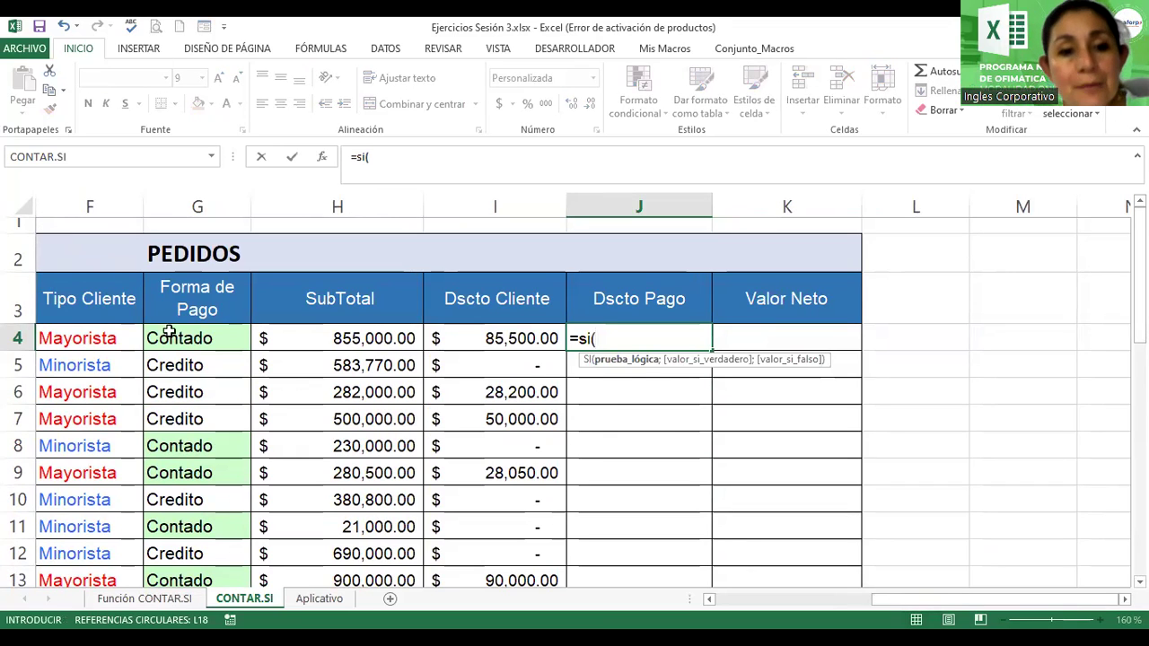
{"action": "left_click", "coordinate": [186, 341]}
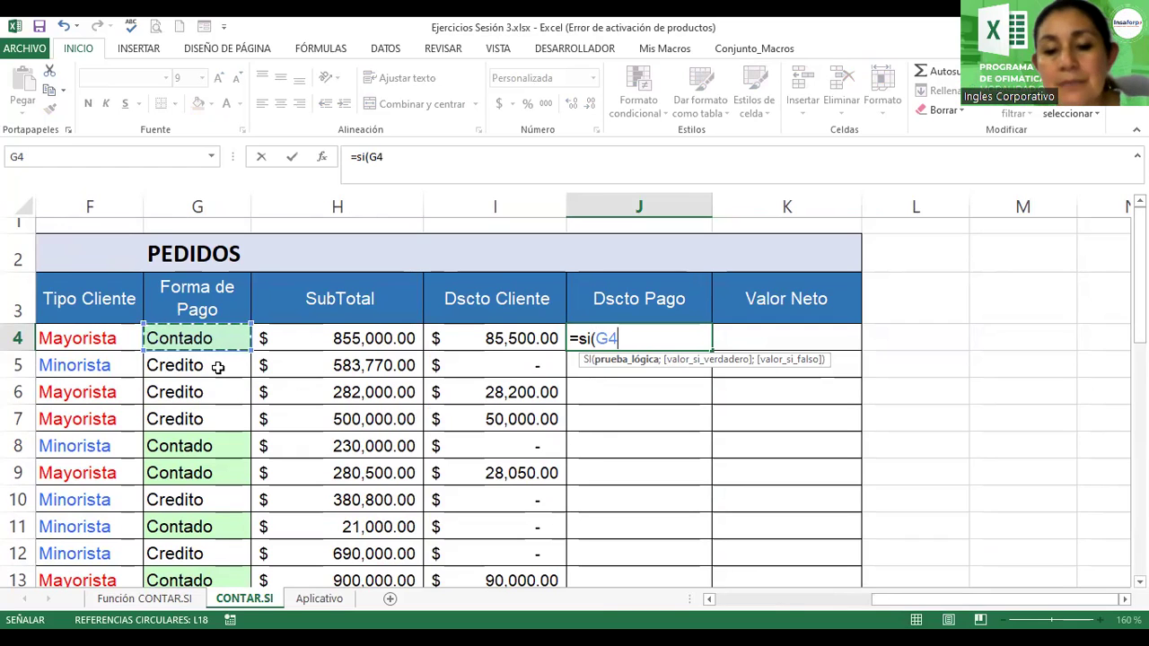
{"action": "type", "text": "="}
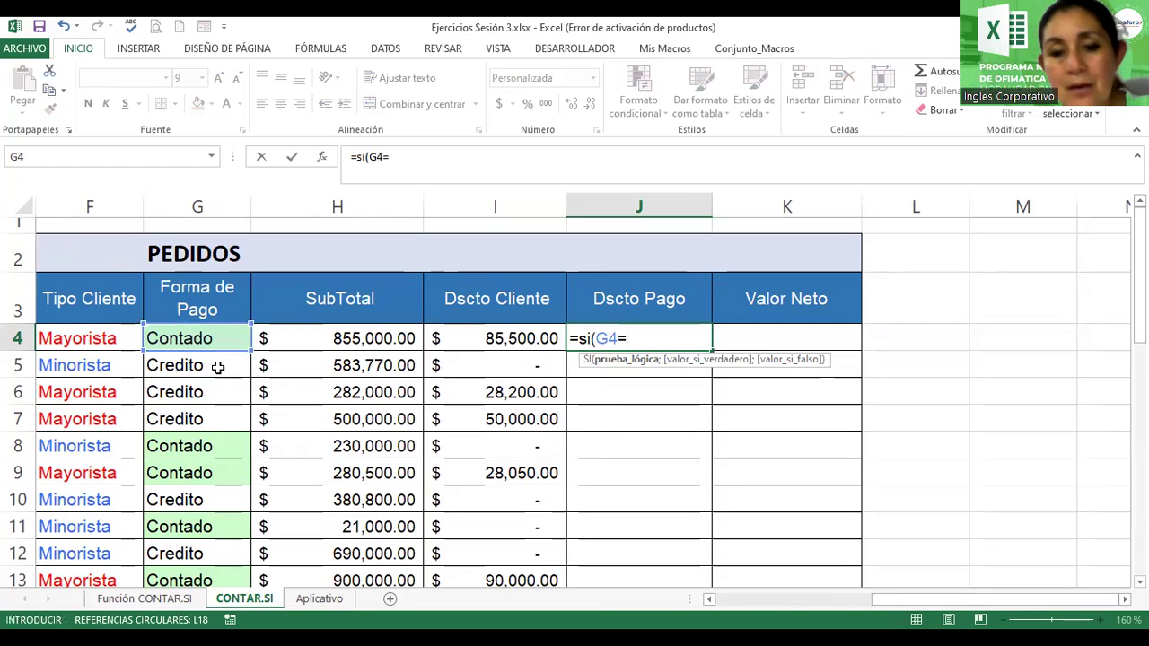
{"action": "type", "text": "\"Contado\";"}
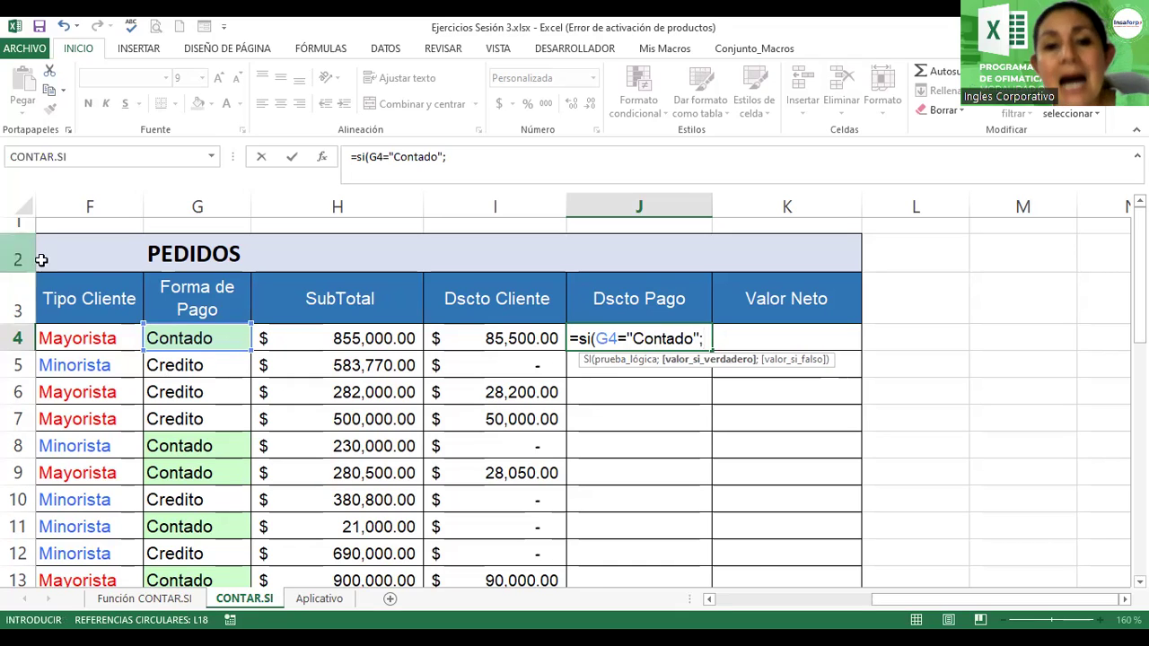
{"action": "left_click", "coordinate": [364, 337]}
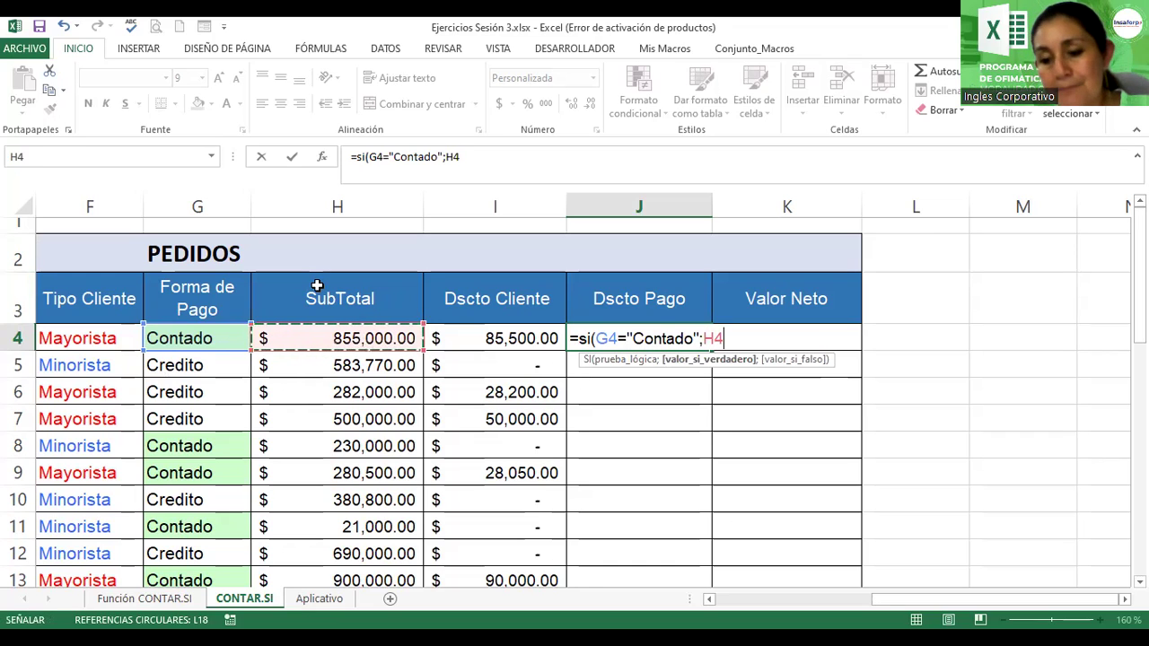
{"action": "type", "text": "*2%"}
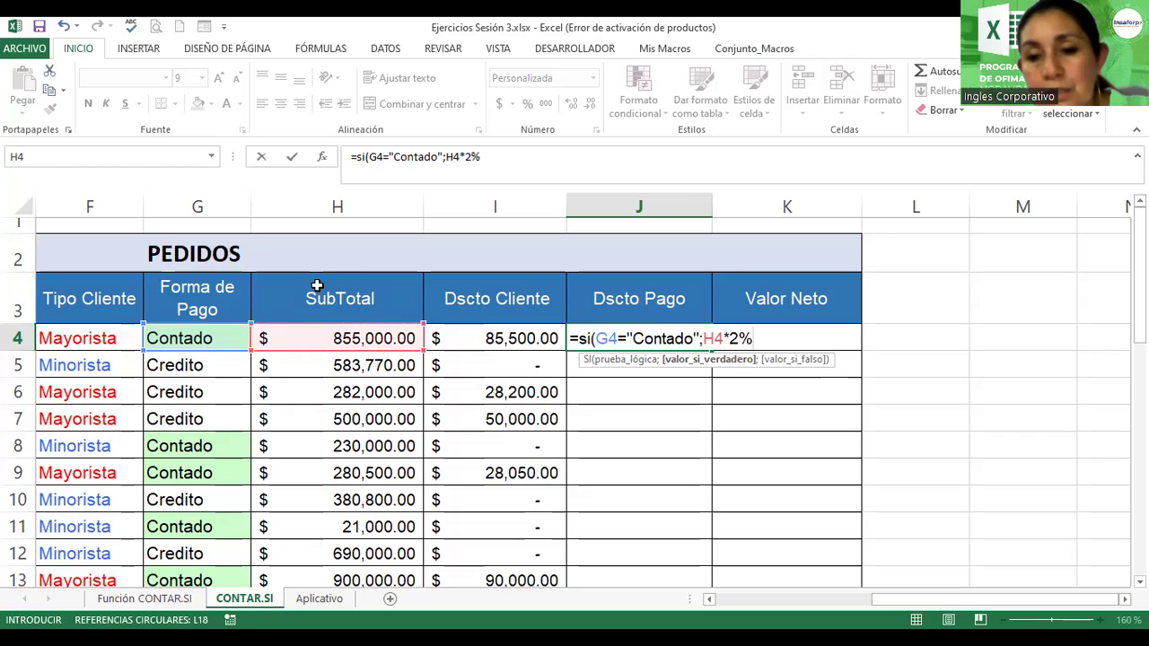
{"action": "type", "text": ";"}
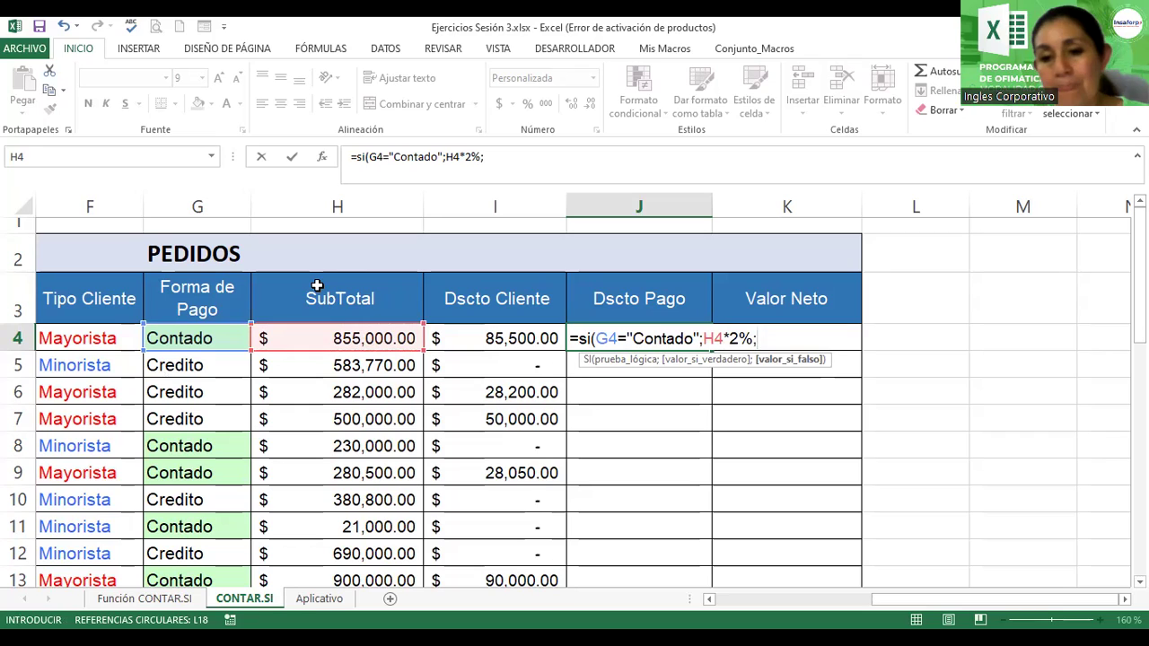
{"action": "type", "text": "0"}
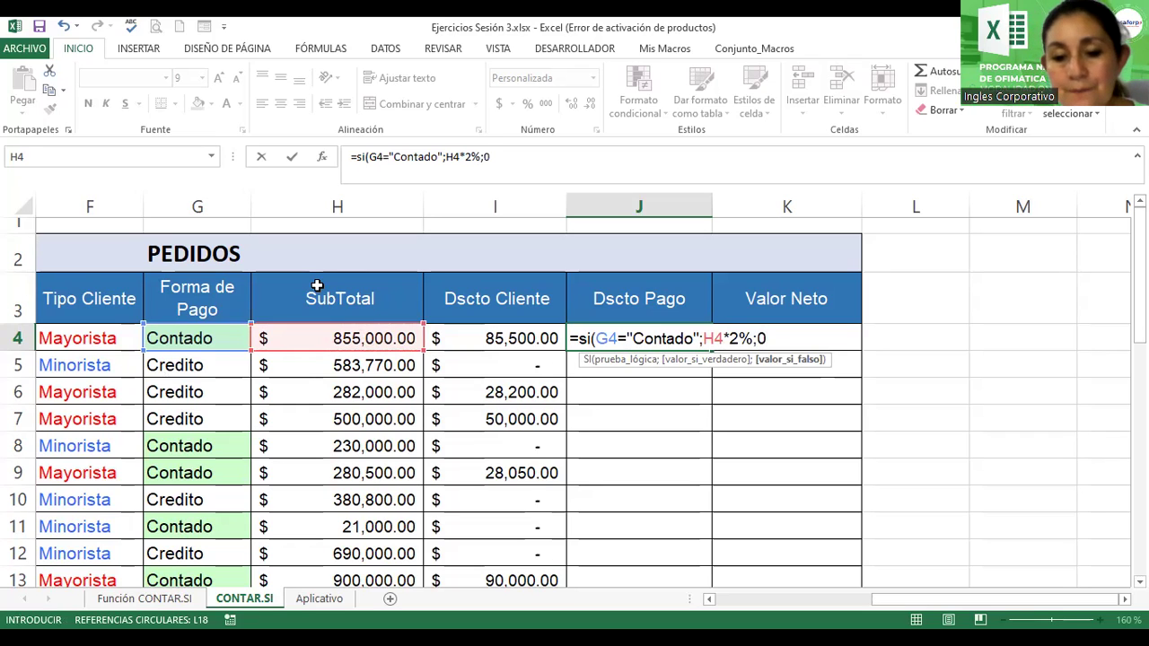
{"action": "type", "text": ")"}
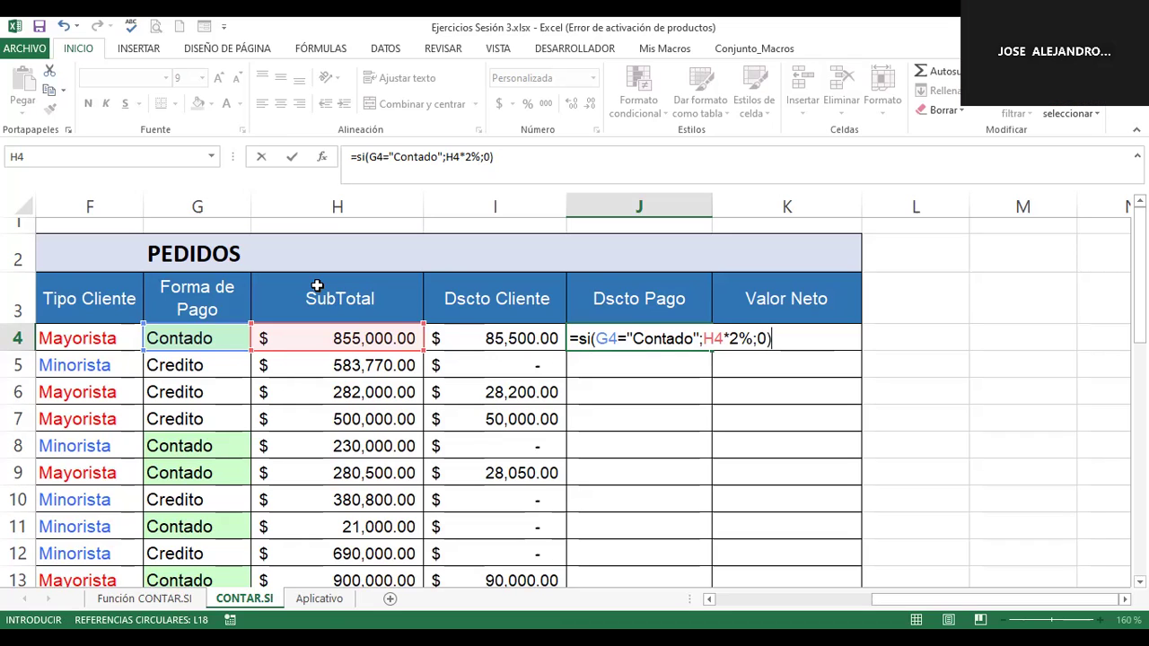
{"action": "key", "text": "Return"}
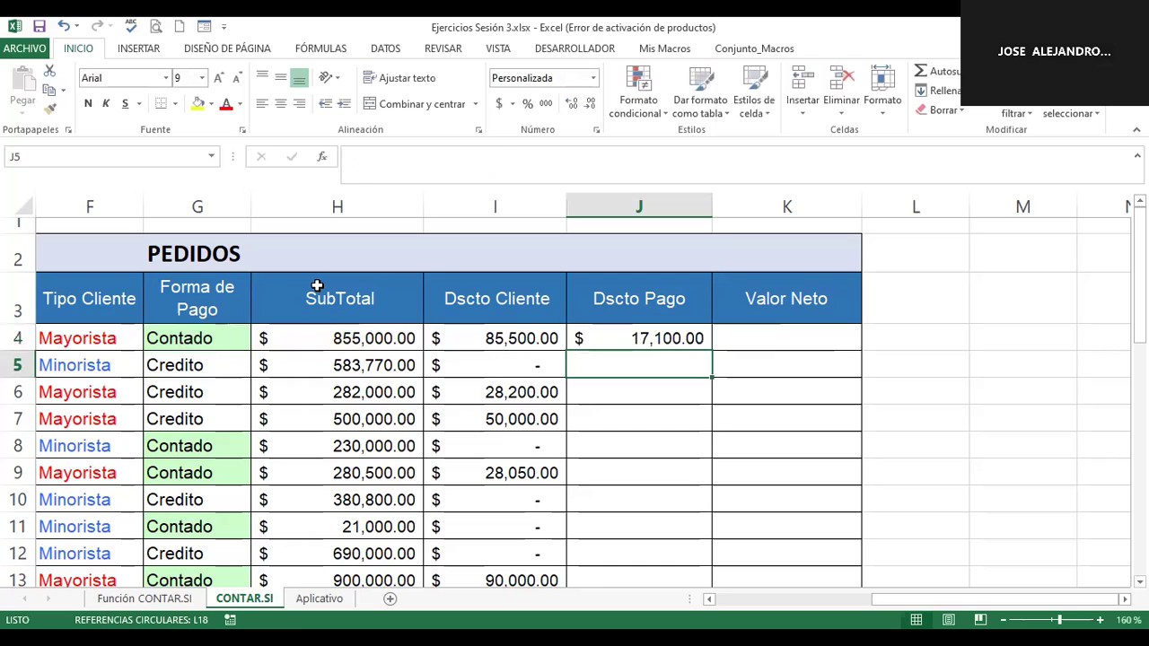
{"action": "key", "text": "Up"}
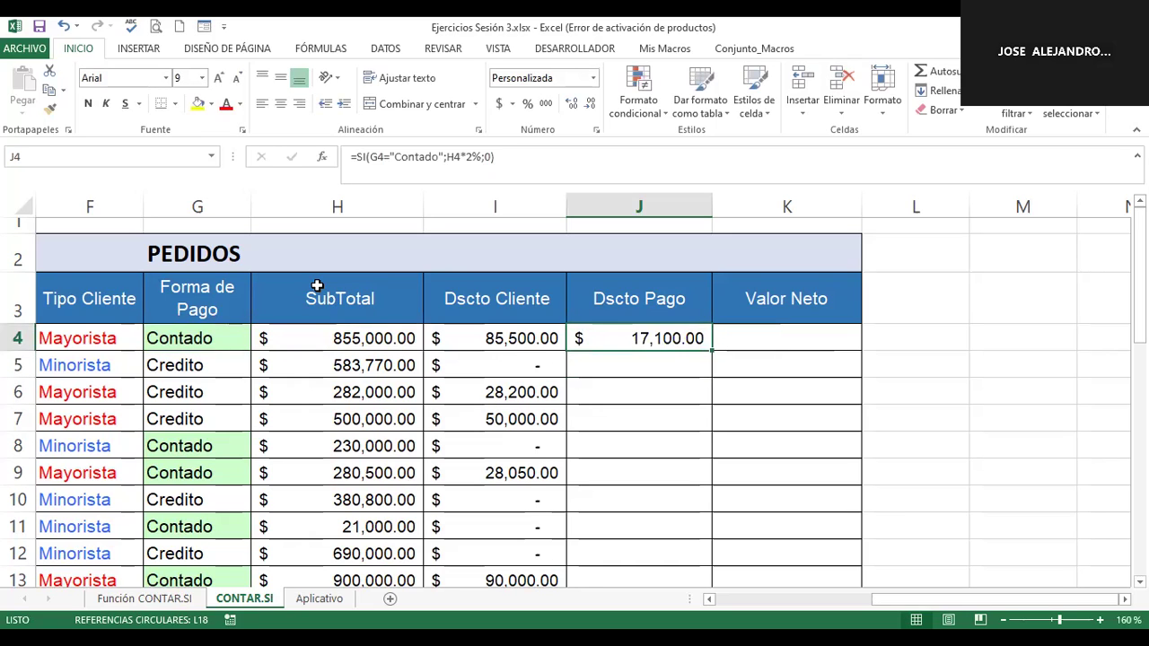
{"action": "key", "text": "F2"}
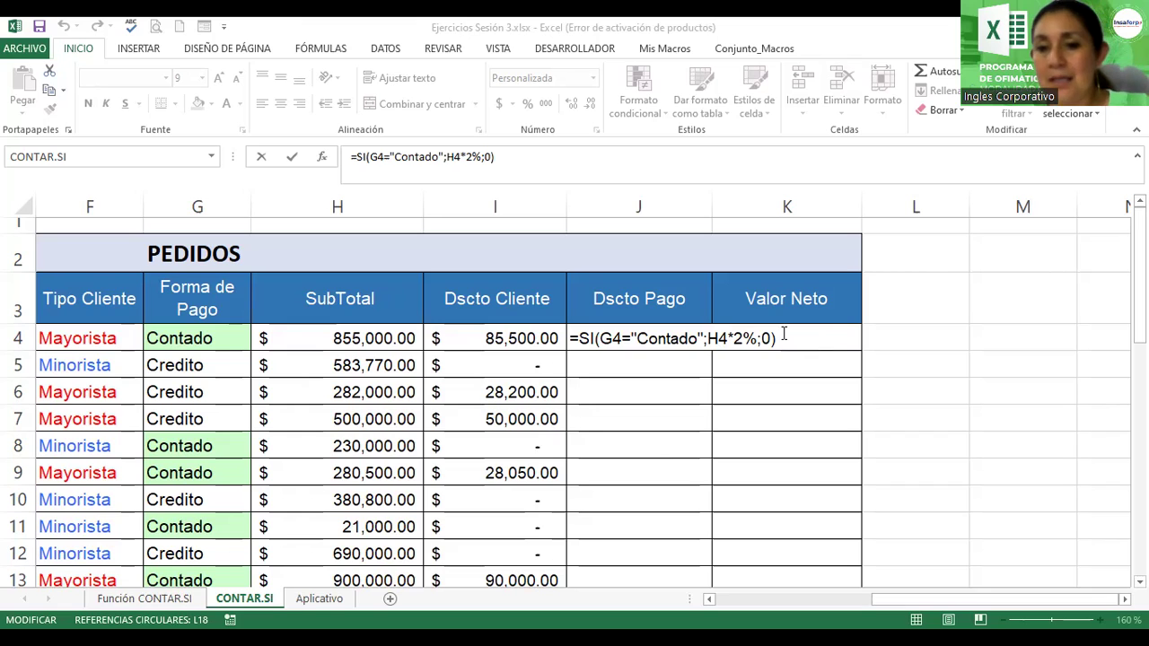
- Fill the 2% Dscto Pago formula from J4 down to J14, then recheck J4's formula
{"action": "key", "text": "Return"}
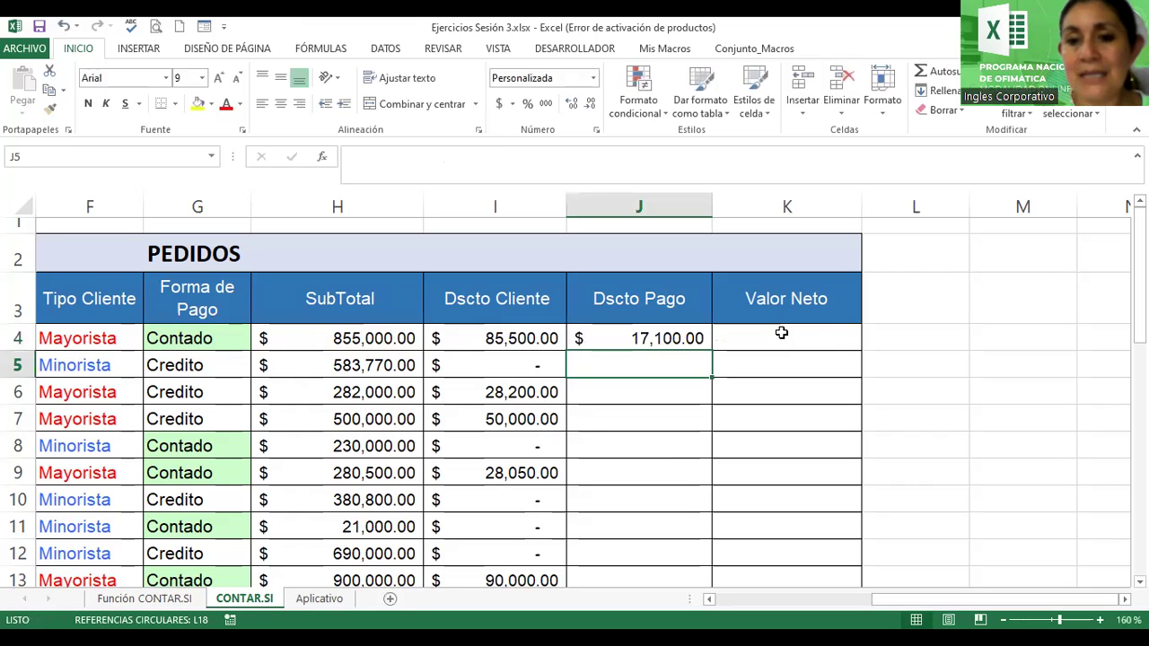
{"action": "left_click", "coordinate": [664, 332]}
{"action": "left_click_drag", "start_coordinate": [710, 350], "coordinate": [709, 530]}
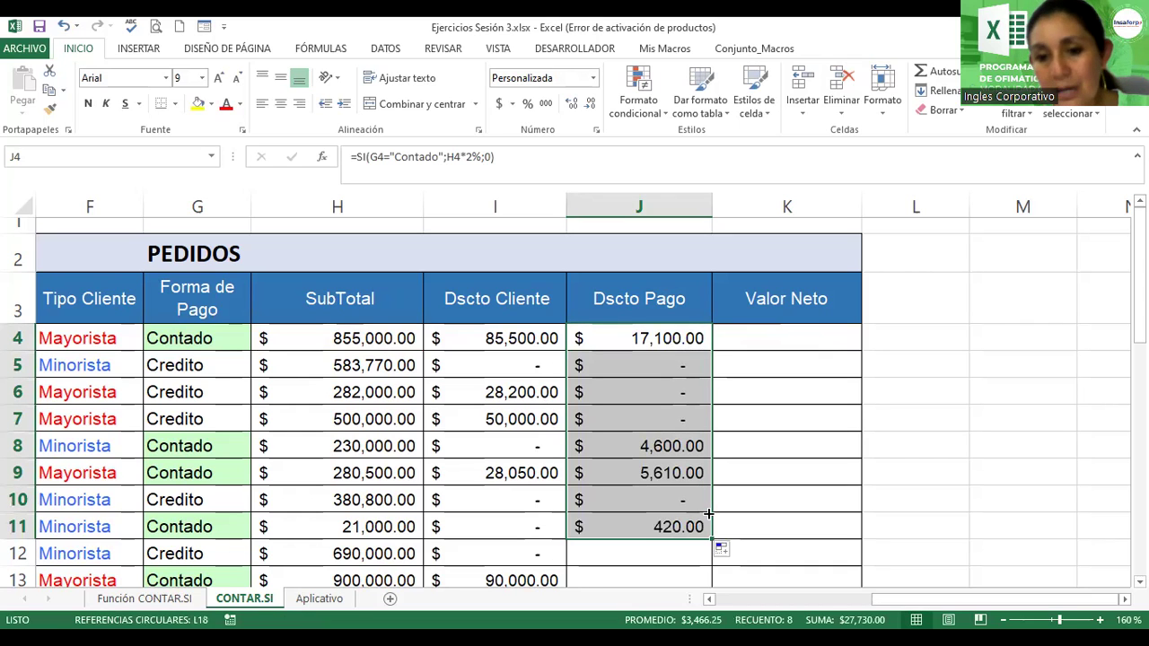
{"action": "left_click_drag", "start_coordinate": [1138, 307], "coordinate": [1138, 396]}
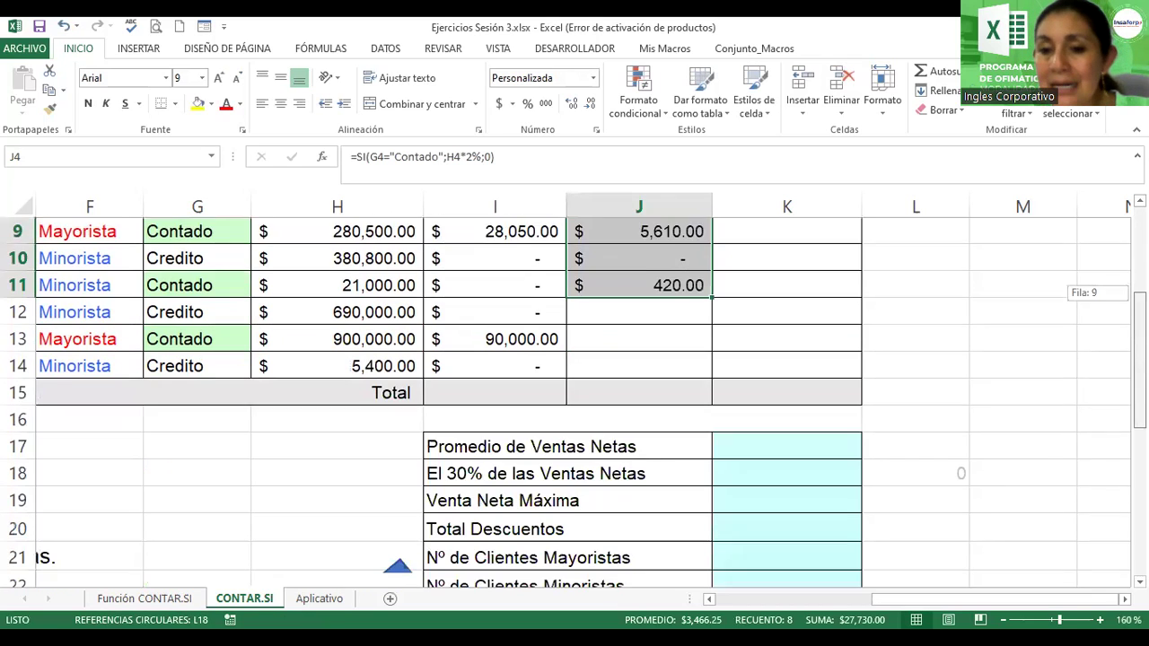
{"action": "left_click_drag", "start_coordinate": [713, 273], "coordinate": [716, 350]}
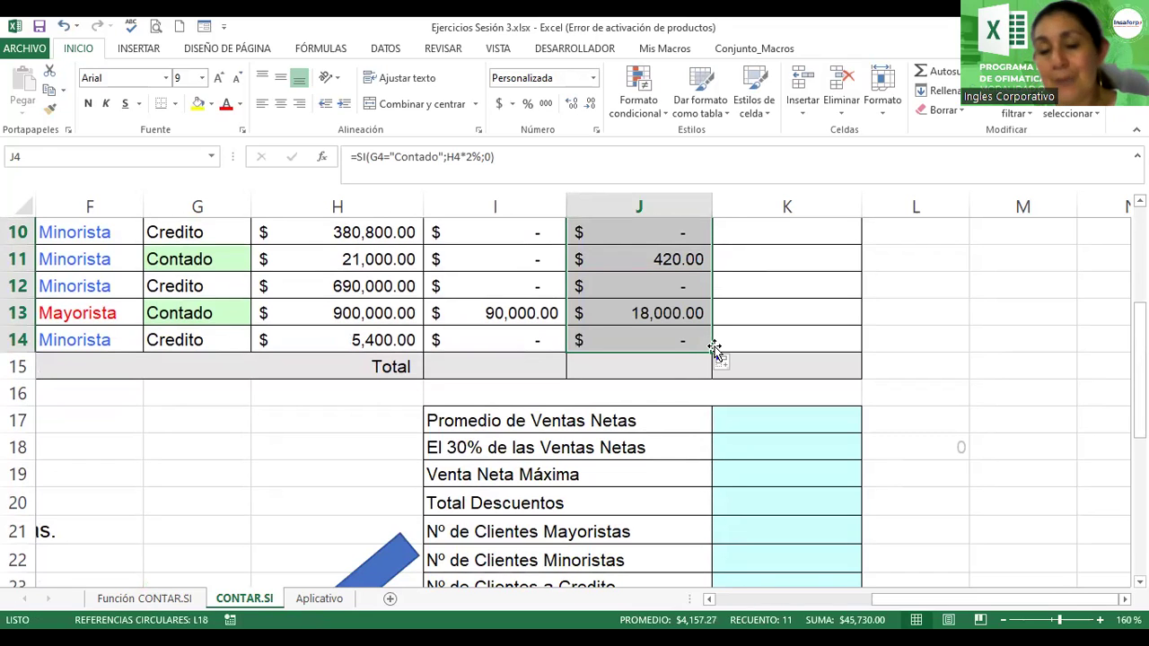
{"action": "left_click_drag", "start_coordinate": [1139, 382], "coordinate": [1139, 267]}
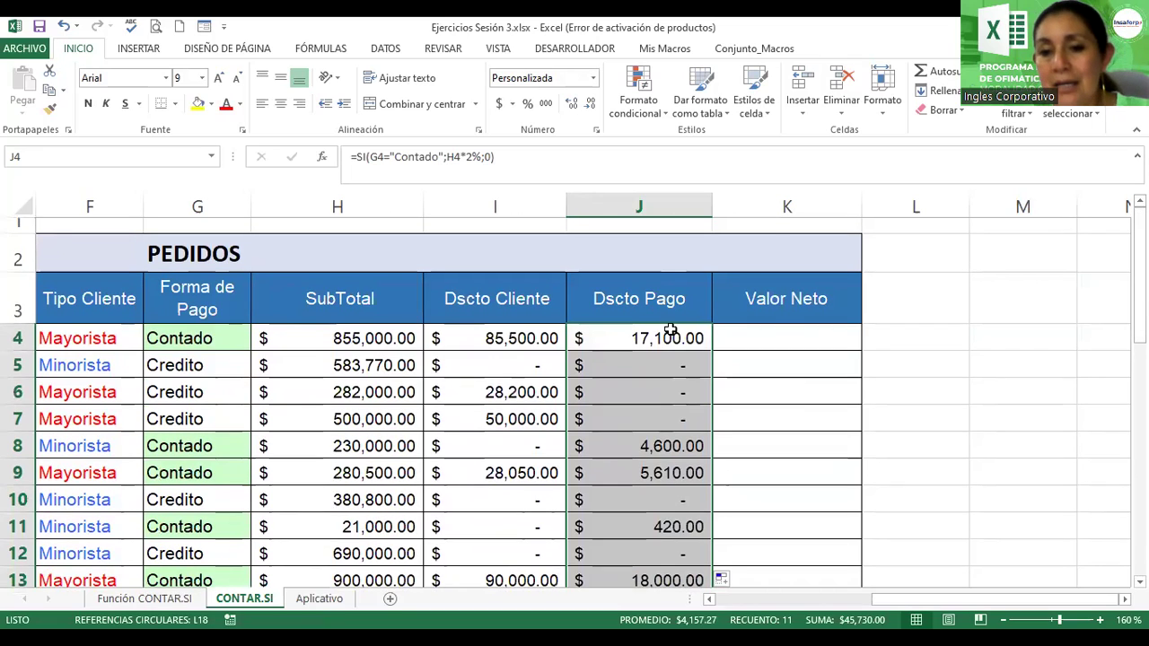
{"action": "left_click", "coordinate": [669, 332]}
{"action": "double_click", "coordinate": [669, 338]}
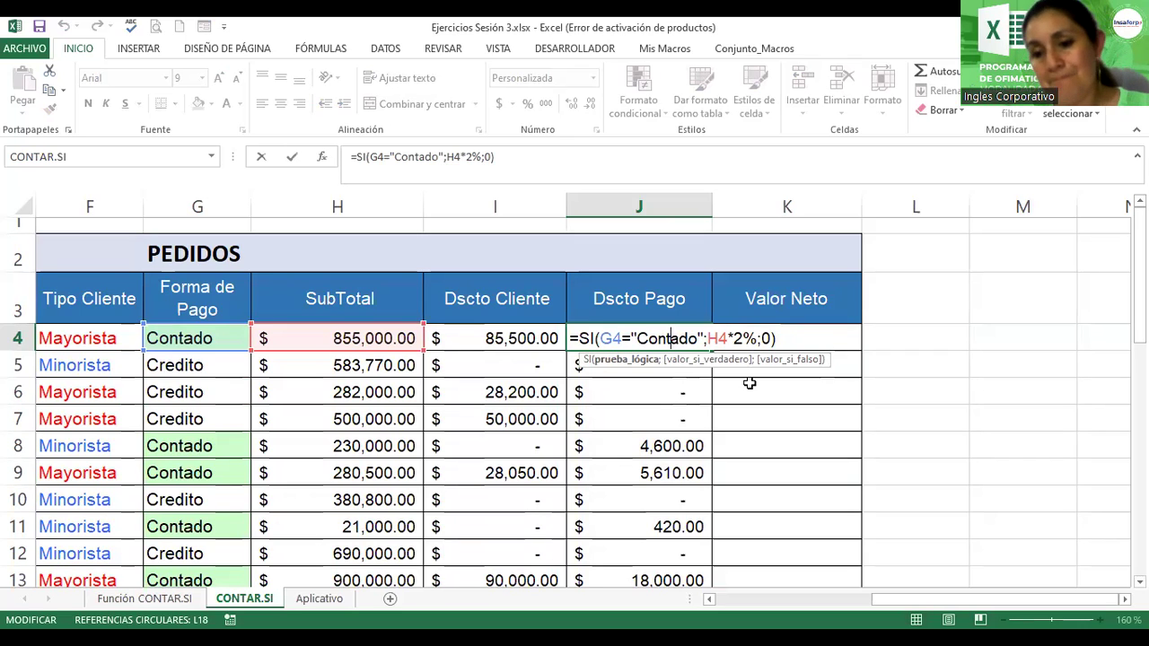
- Scroll below the PEDIDOS table to show the discount and action rules in rows 21–34
{"action": "key", "text": "Return"}
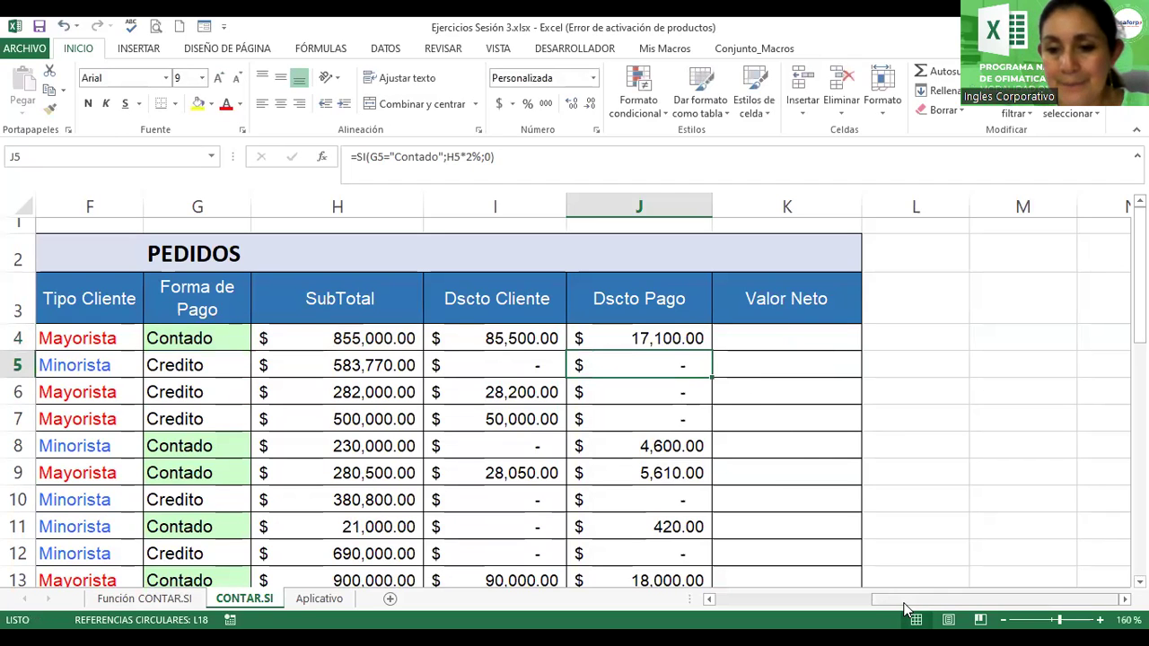
{"action": "left_click_drag", "start_coordinate": [907, 600], "coordinate": [749, 600]}
{"action": "left_click_drag", "start_coordinate": [1140, 270], "coordinate": [1140, 359]}
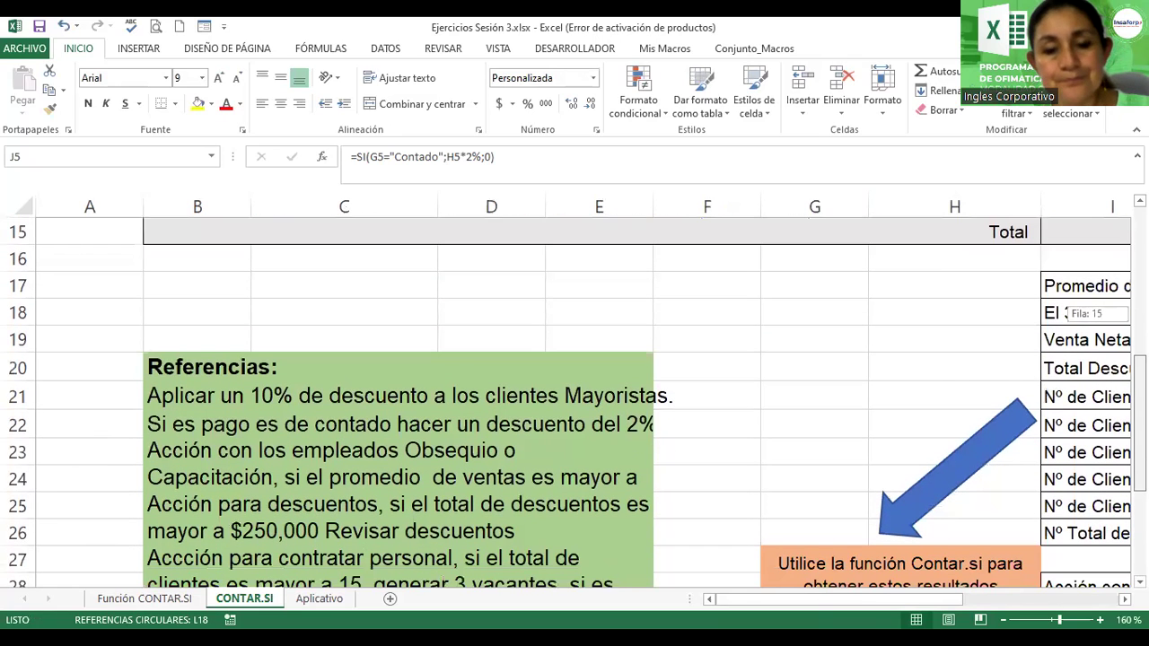
{"action": "left_click_drag", "start_coordinate": [1140, 359], "coordinate": [1140, 366]}
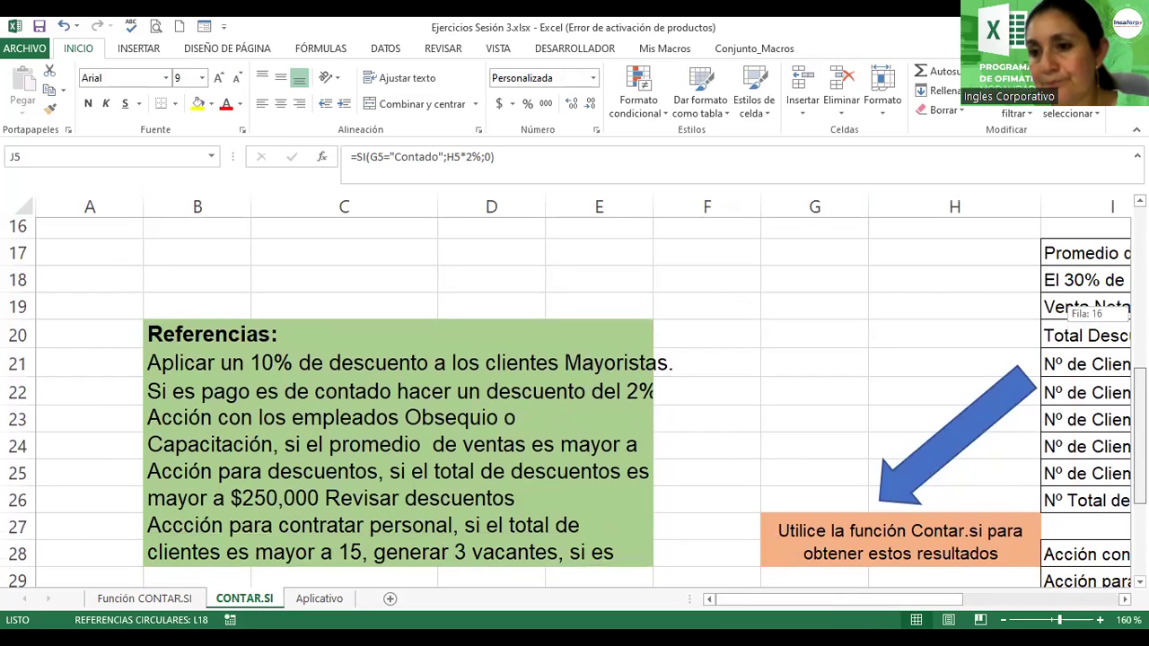
{"action": "scroll", "coordinate": [1114, 584], "scroll_direction": "up", "scroll_amount": 4}
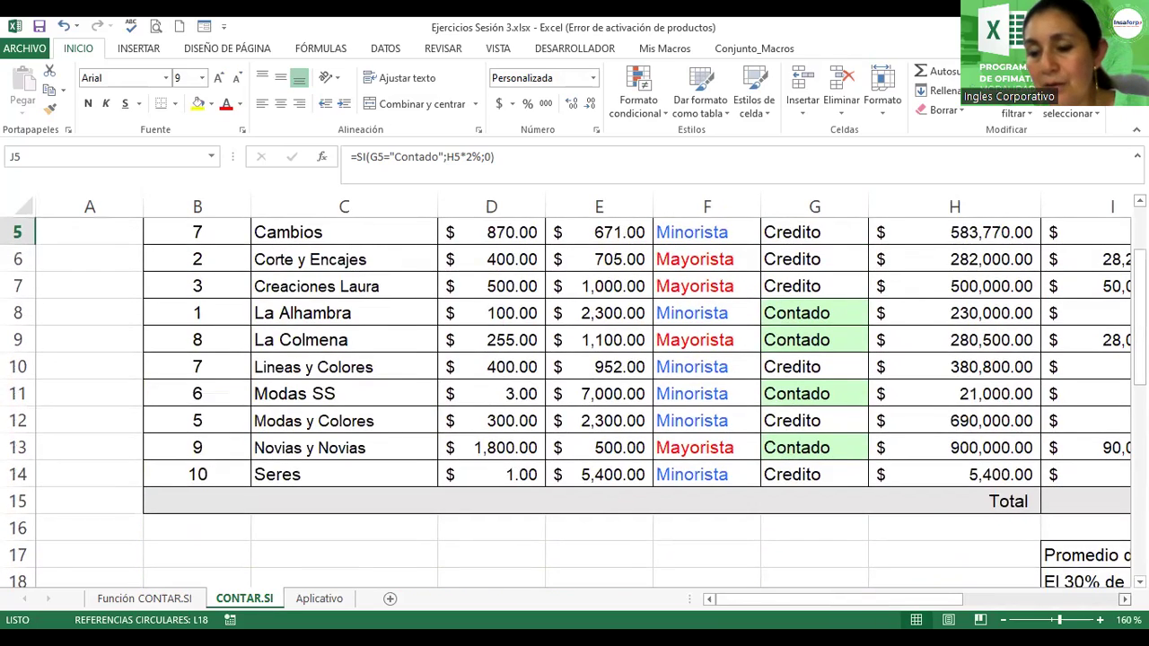
{"action": "scroll", "coordinate": [591, 395], "scroll_direction": "right", "scroll_amount": 5}
{"action": "left_click_drag", "start_coordinate": [1139, 323], "coordinate": [1139, 224]}
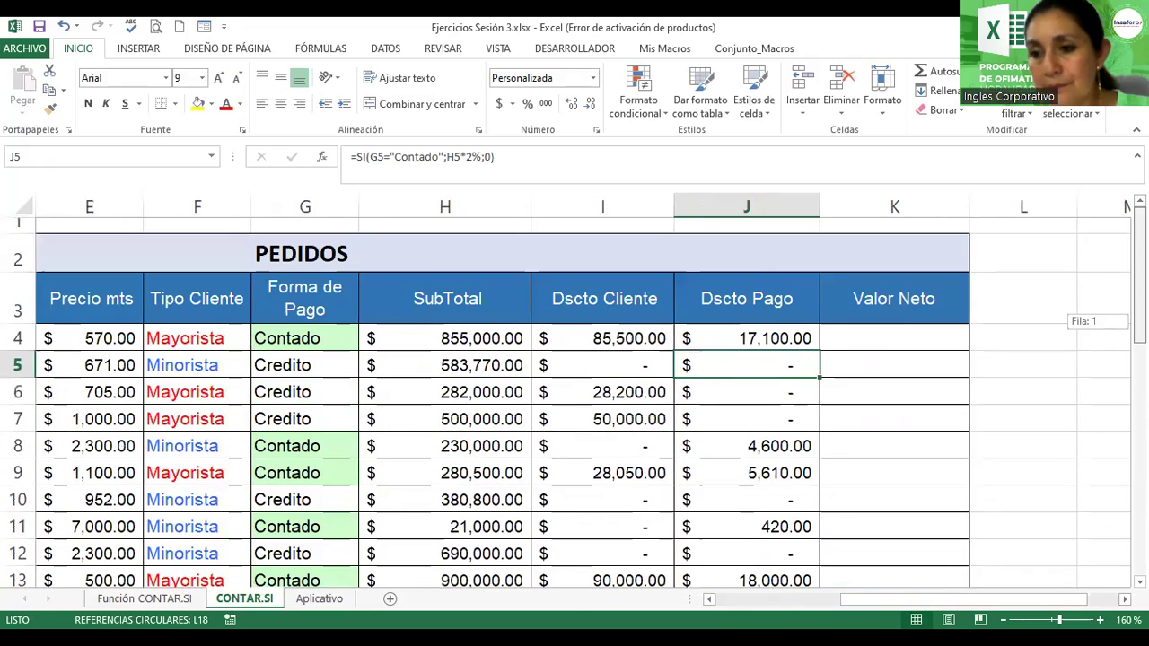
{"action": "left_click", "coordinate": [902, 337]}
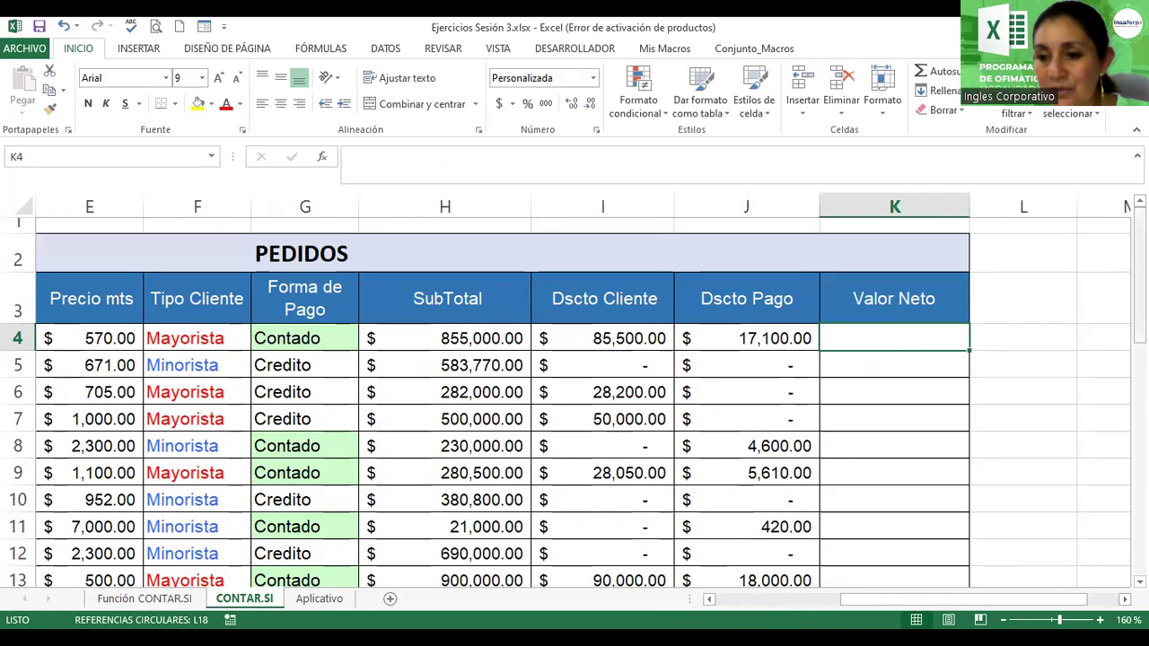
{"action": "left_click_drag", "start_coordinate": [1139, 324], "coordinate": [1139, 539]}
- Read the full employee gifts or training rule in B23, then scroll back up to PEDIDOS
{"action": "left_click_drag", "start_coordinate": [1001, 606], "coordinate": [873, 606]}
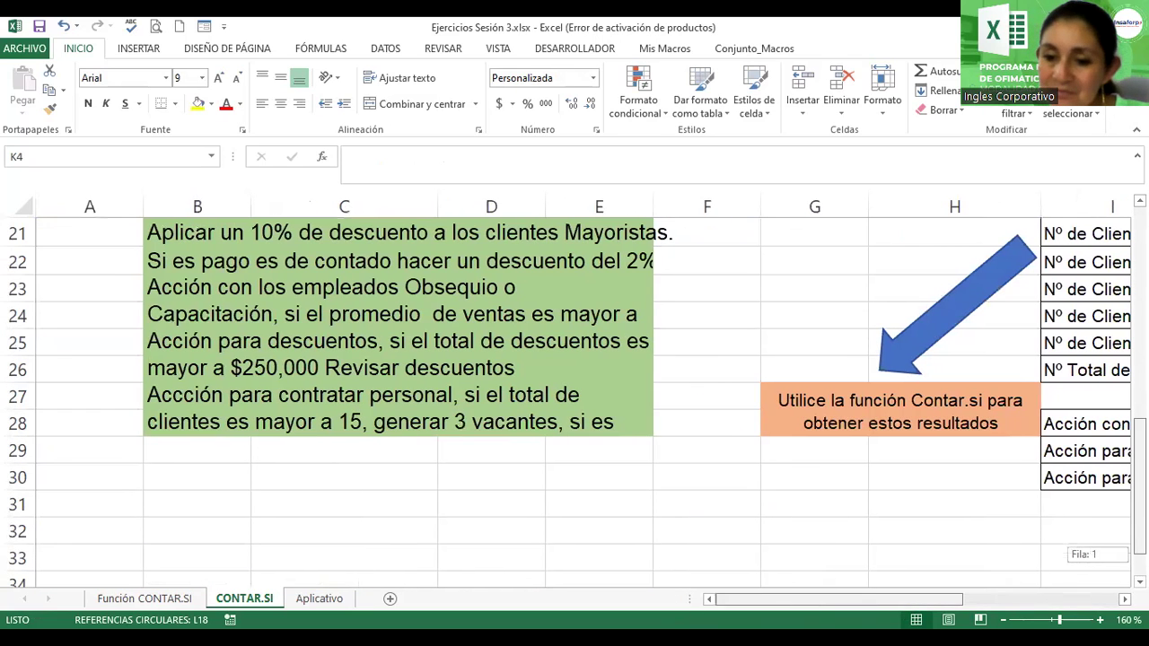
{"action": "left_click", "coordinate": [245, 283]}
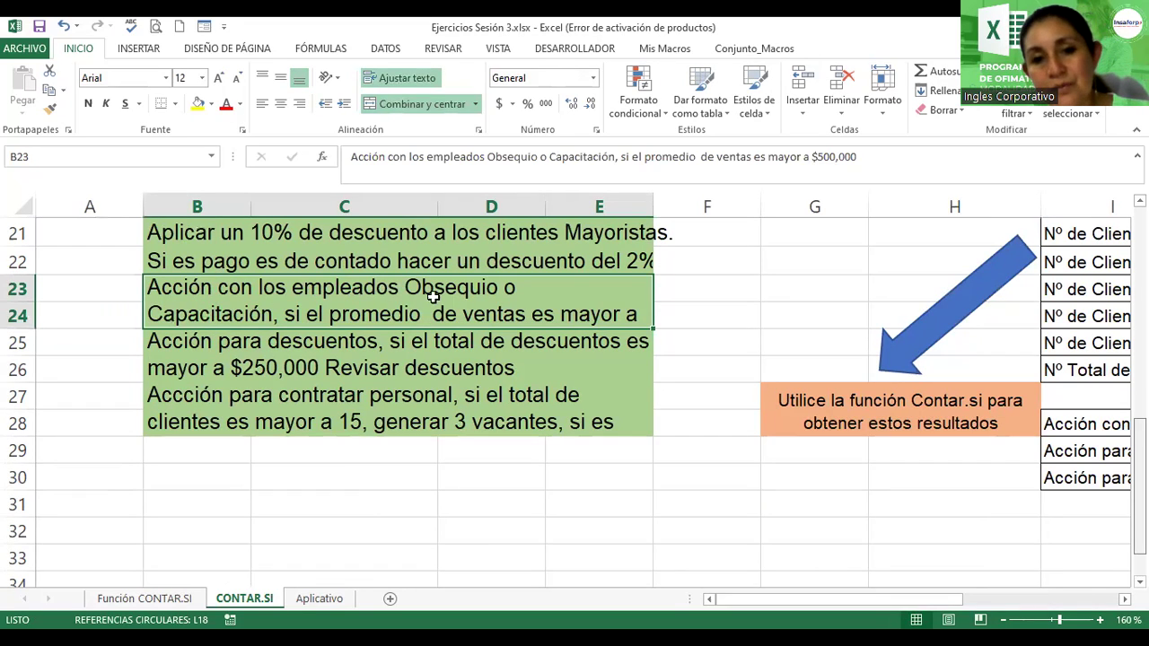
{"action": "double_click", "coordinate": [511, 289]}
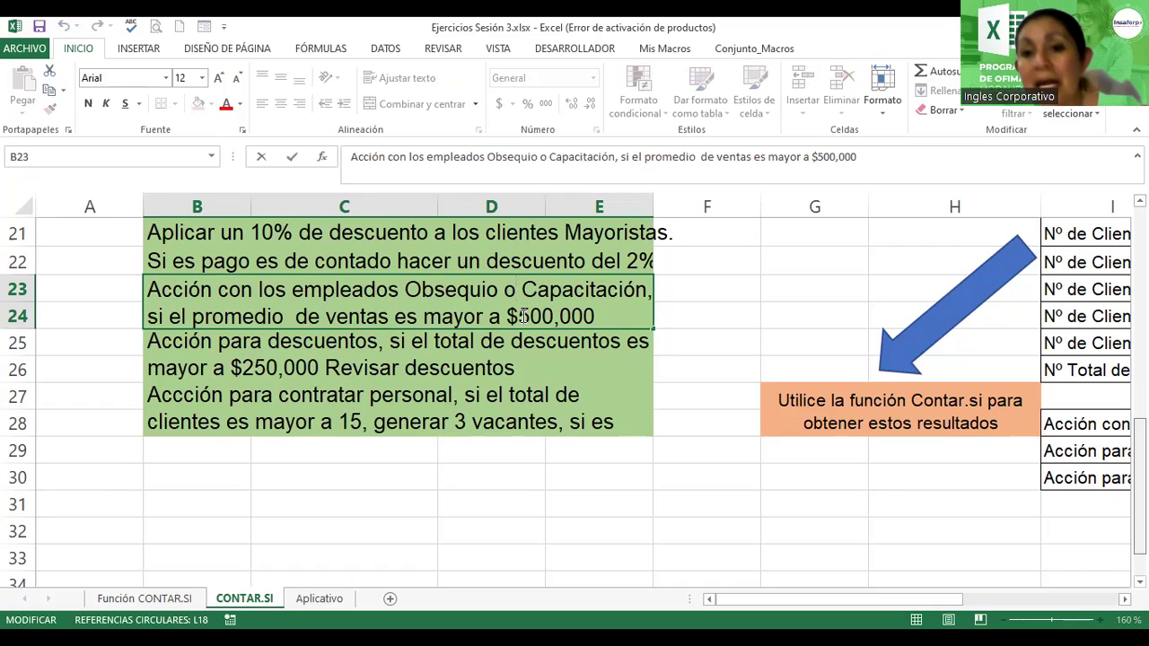
{"action": "key", "text": "Return"}
{"action": "left_click_drag", "start_coordinate": [929, 601], "coordinate": [1081, 604]}
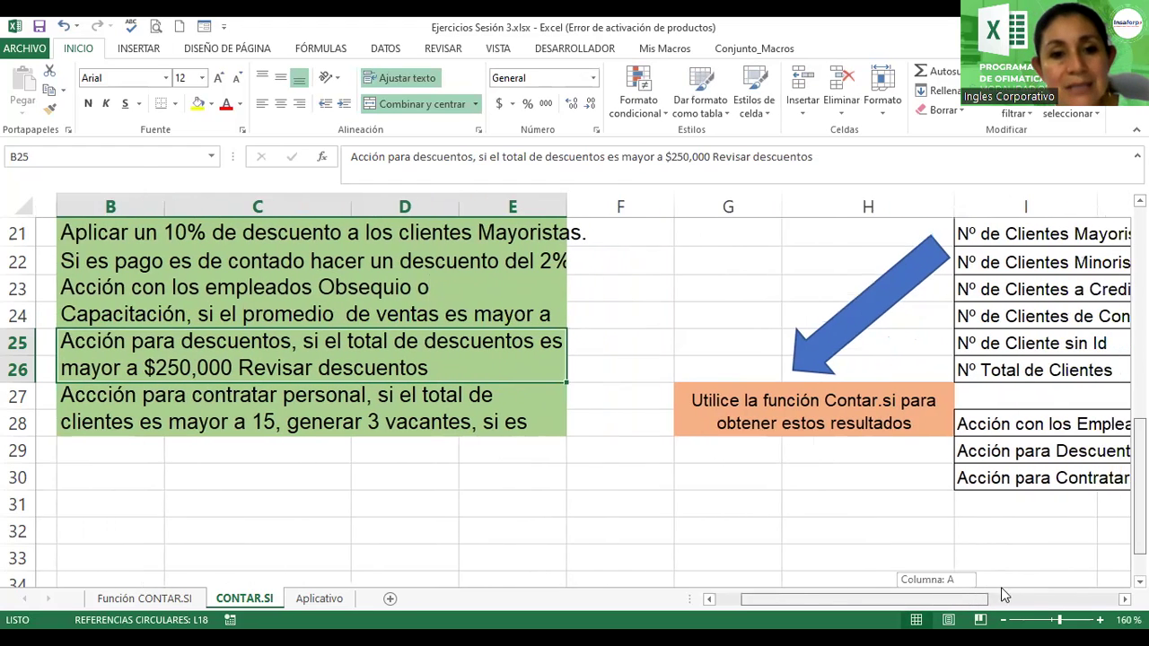
{"action": "left_click_drag", "start_coordinate": [1139, 467], "coordinate": [1139, 278]}
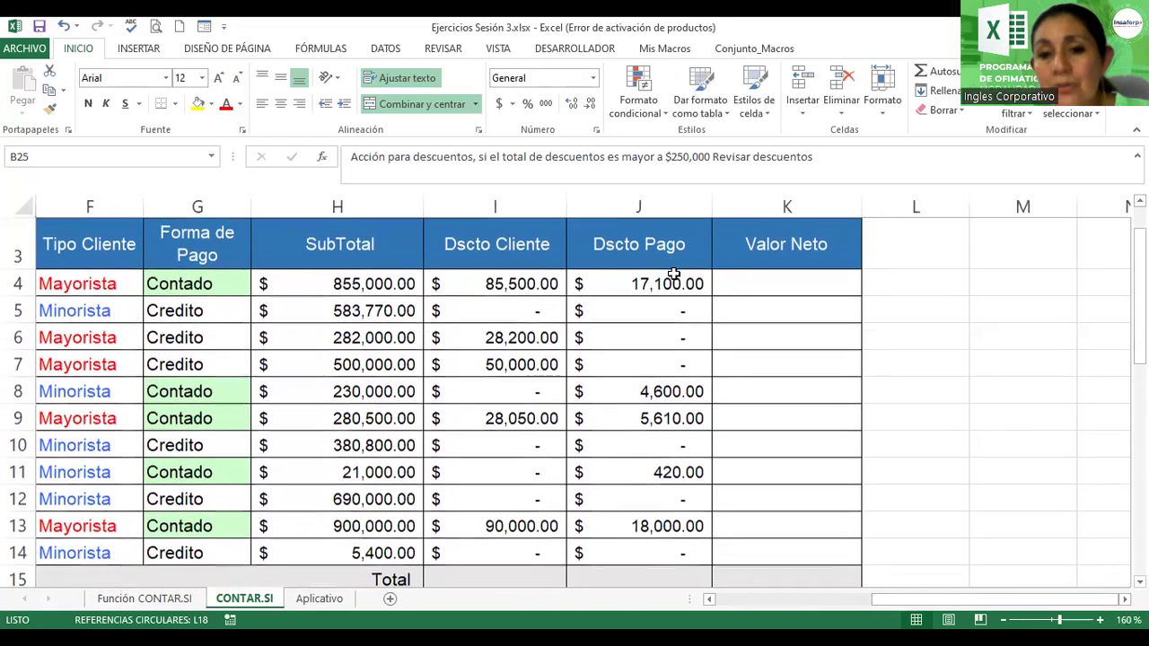
- Start two formulas in K4 and cancel both
{"action": "left_click", "coordinate": [758, 283]}
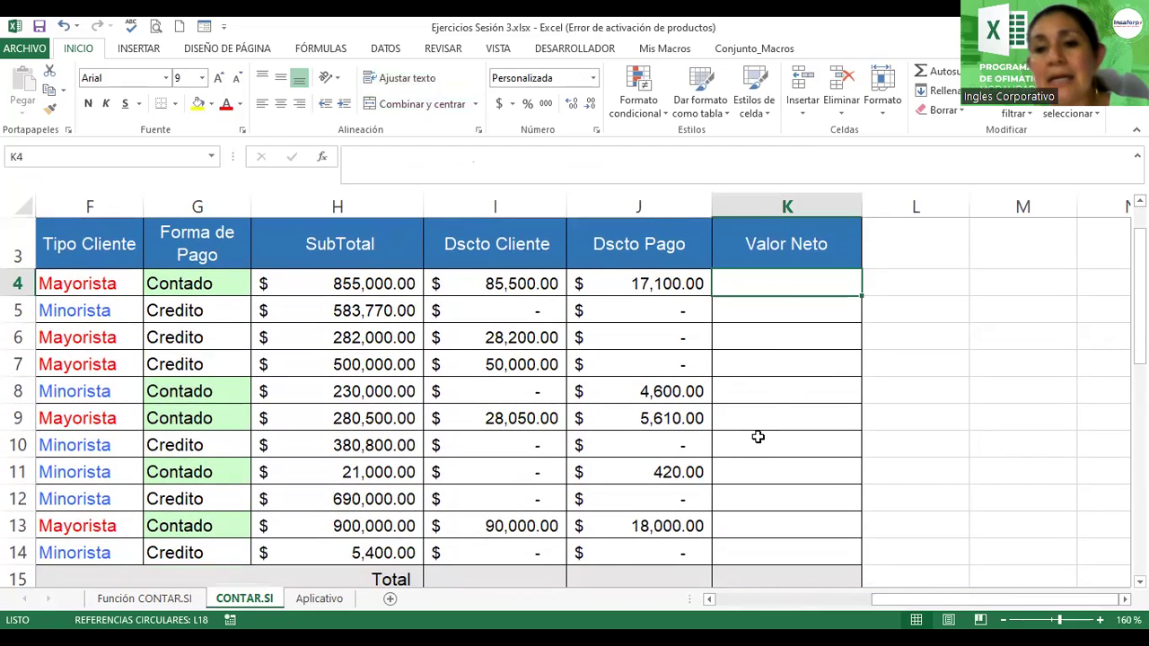
{"action": "type", "text": "="}
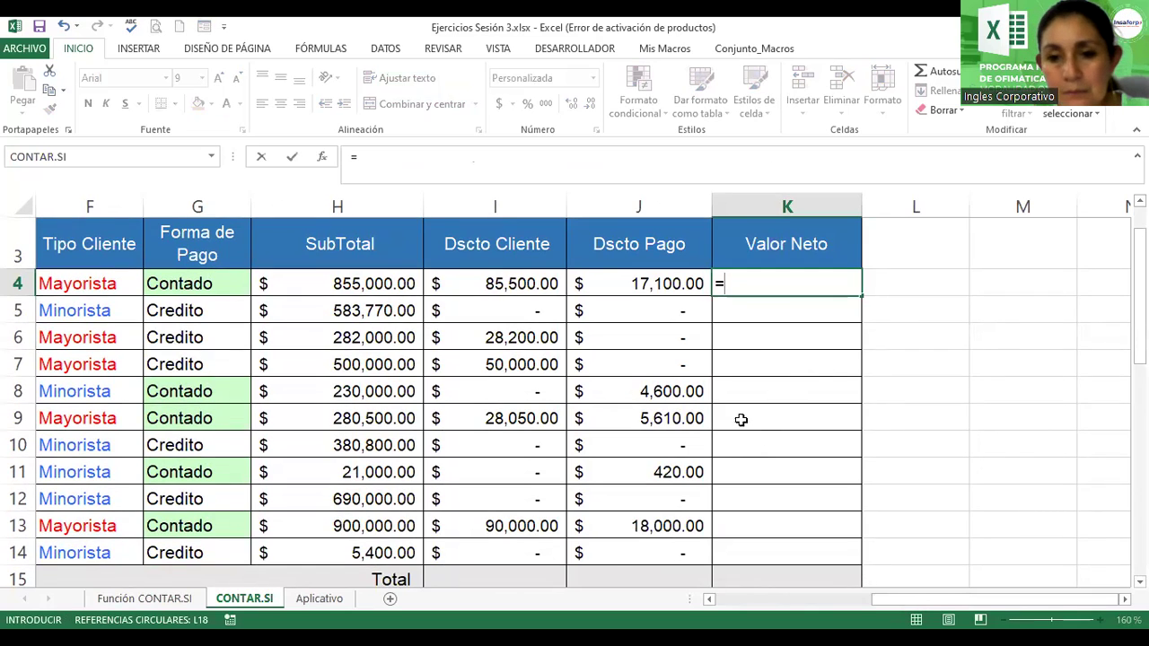
{"action": "left_click", "coordinate": [491, 281]}
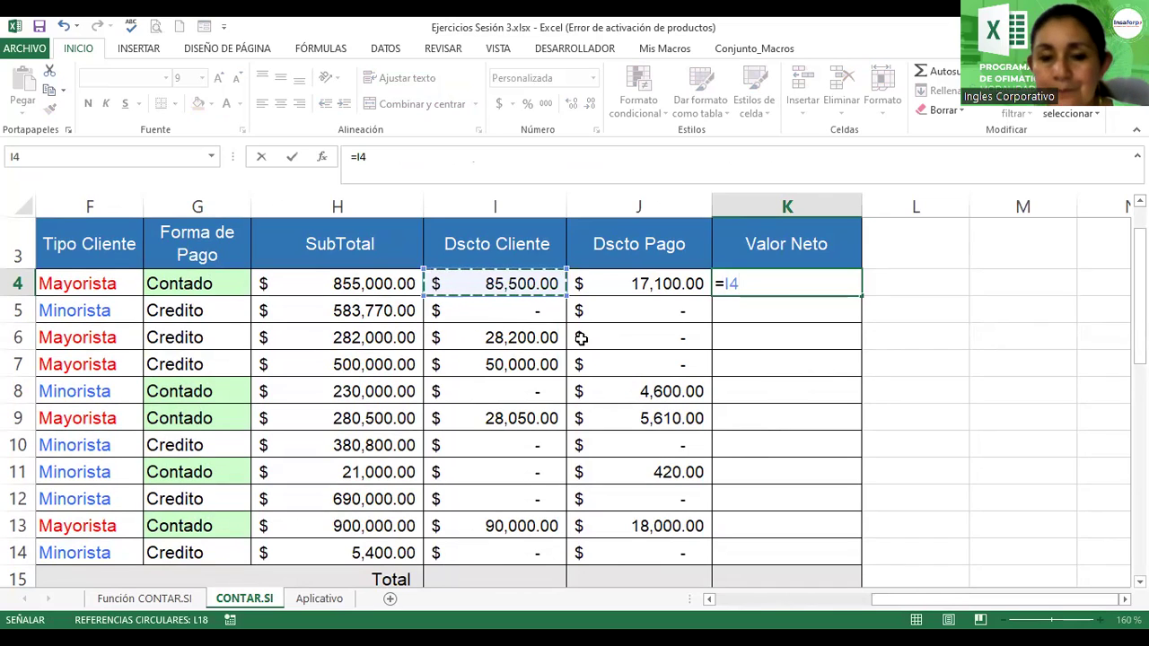
{"action": "key", "text": "Escape"}
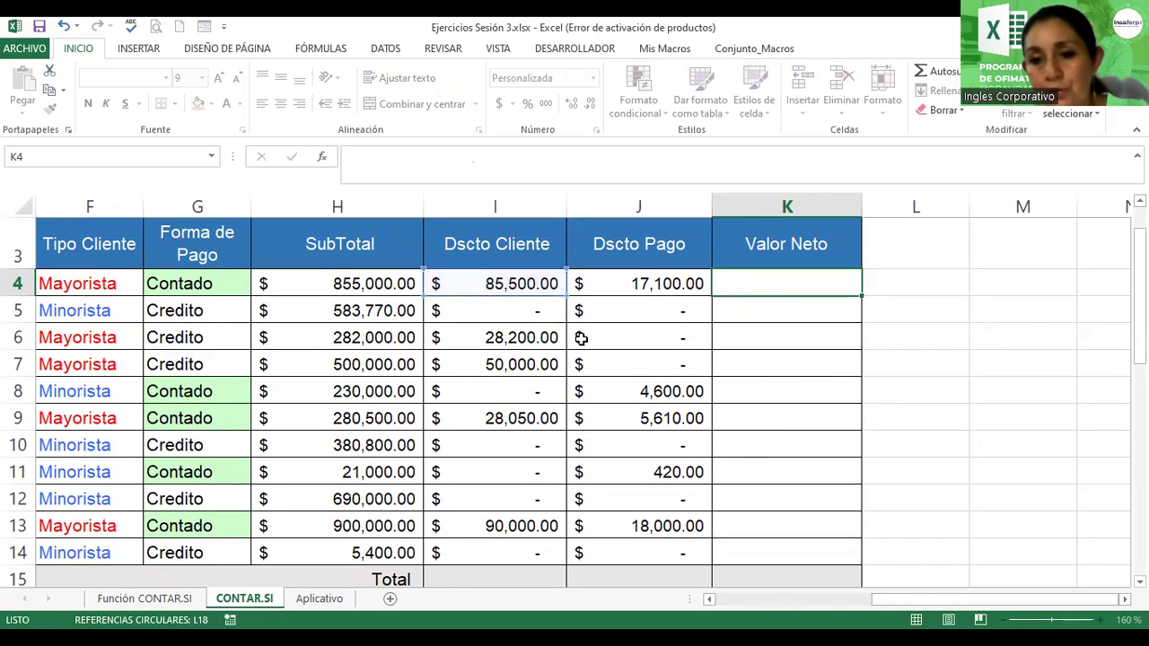
{"action": "double_click", "coordinate": [744, 282]}
{"action": "type", "text": "="}
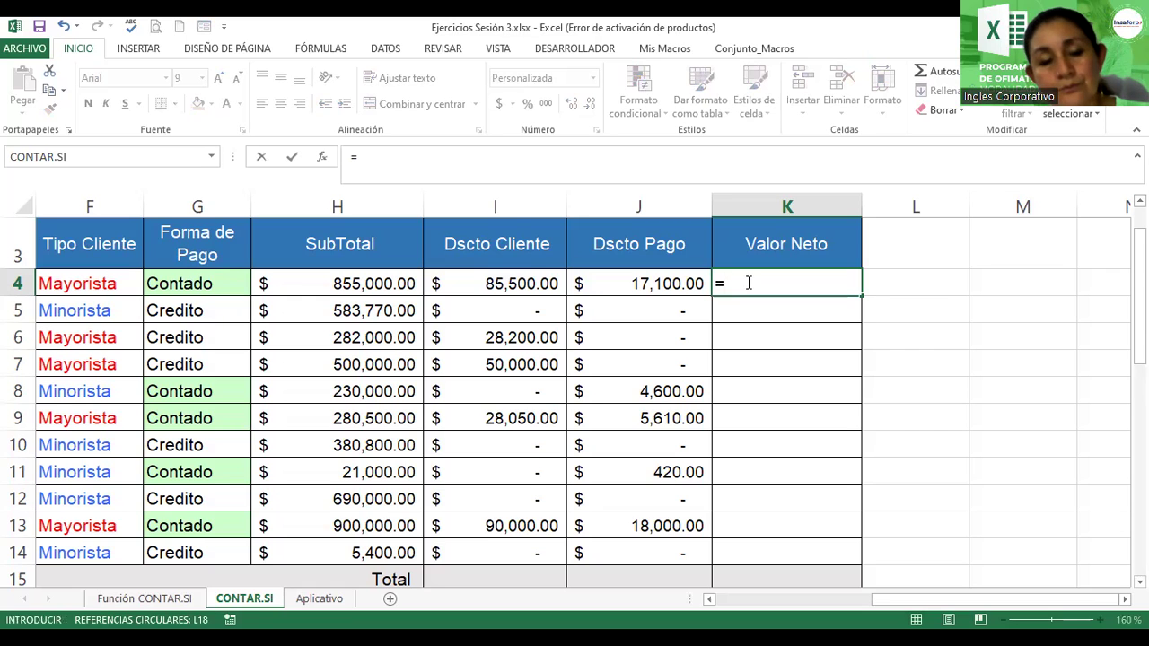
{"action": "mouse_move", "coordinate": [983, 608]}
{"action": "left_mouse_down"}
{"action": "mouse_move", "coordinate": [900, 598]}
{"action": "mouse_move", "coordinate": [918, 599]}
{"action": "left_mouse_up"}
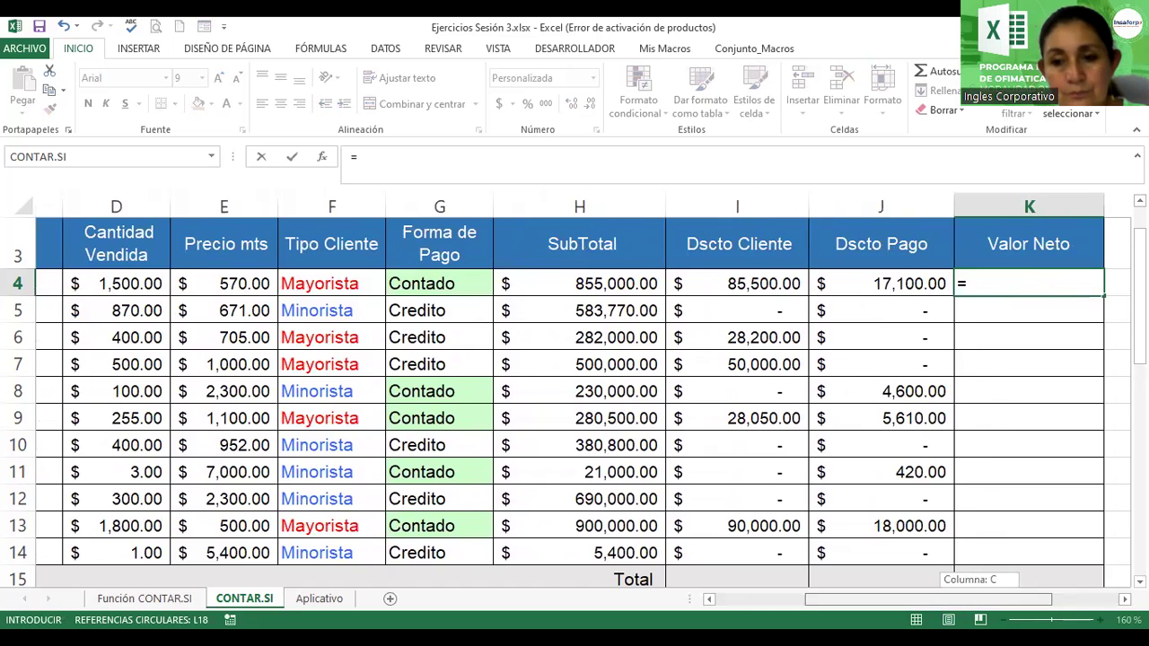
{"action": "left_click_drag", "start_coordinate": [918, 598], "coordinate": [923, 599]}
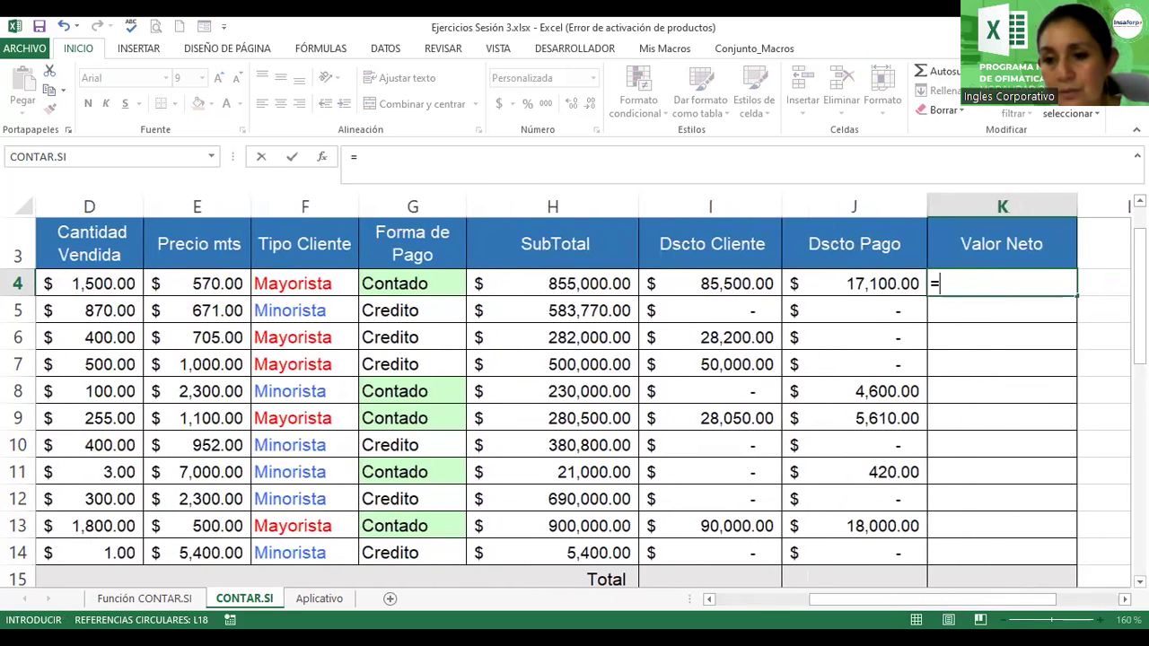
{"action": "key", "text": "Escape"}
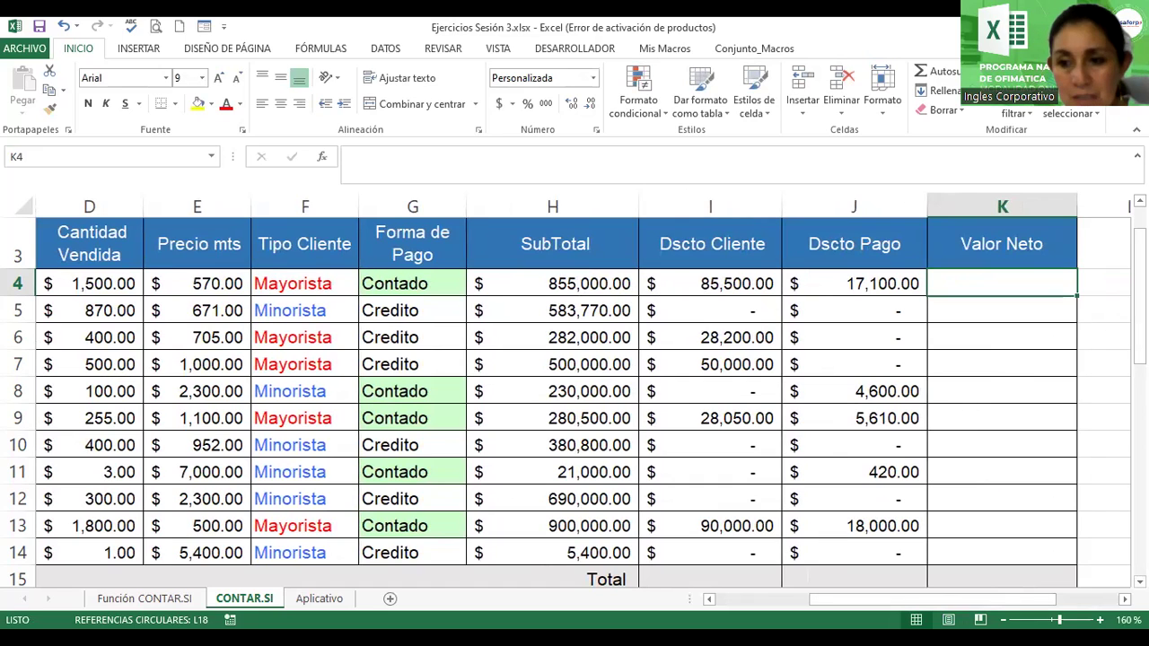
{"action": "left_click_drag", "start_coordinate": [1138, 269], "coordinate": [1138, 260]}
{"action": "mouse_move", "coordinate": [835, 603]}
{"action": "left_mouse_down"}
{"action": "mouse_move", "coordinate": [803, 603]}
{"action": "mouse_move", "coordinate": [824, 601]}
{"action": "left_mouse_up"}
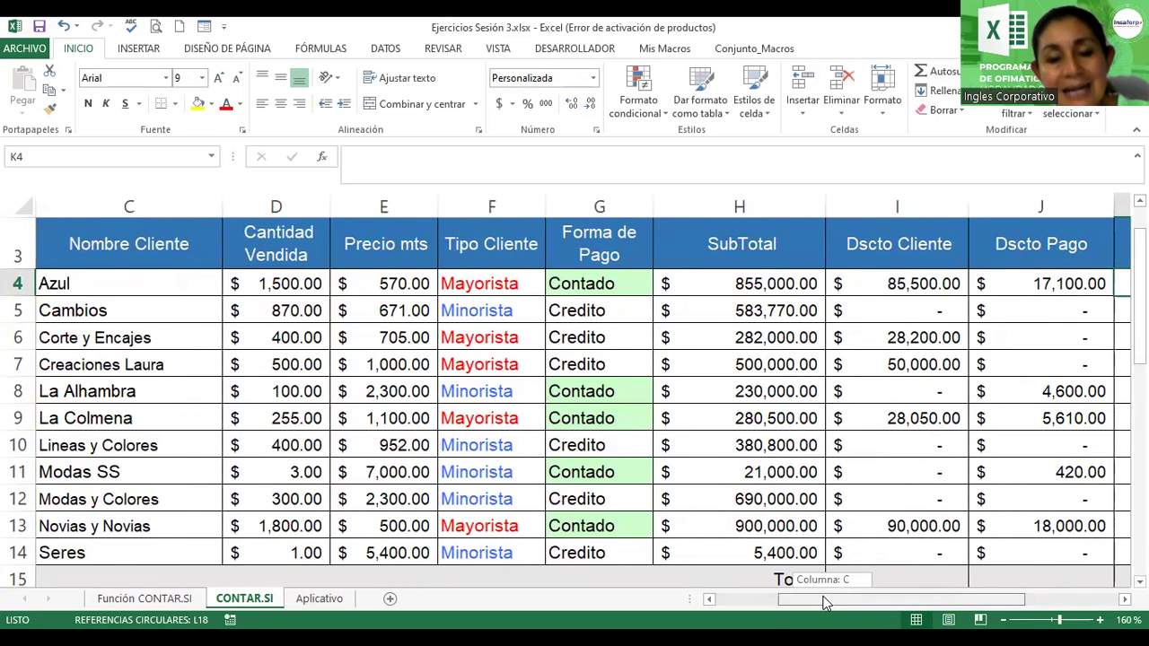
{"action": "left_click_drag", "start_coordinate": [824, 601], "coordinate": [822, 601]}
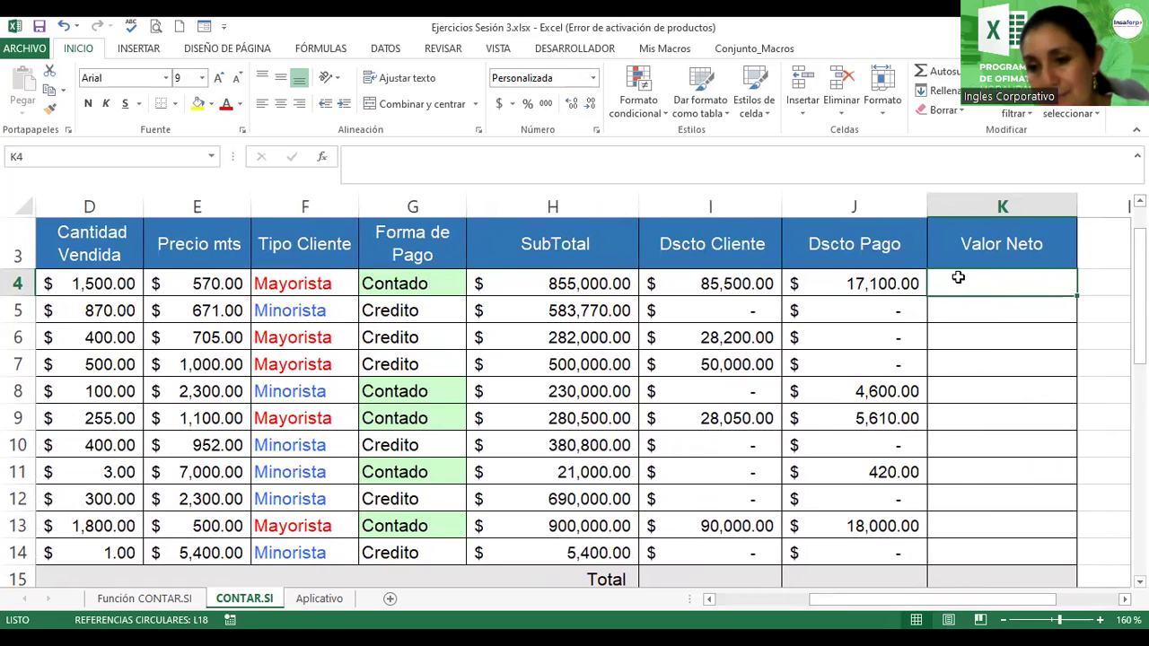
- Enter =H4-I4-J4 in K4 to subtract both discounts from the SubTotal
{"action": "type", "text": "="}
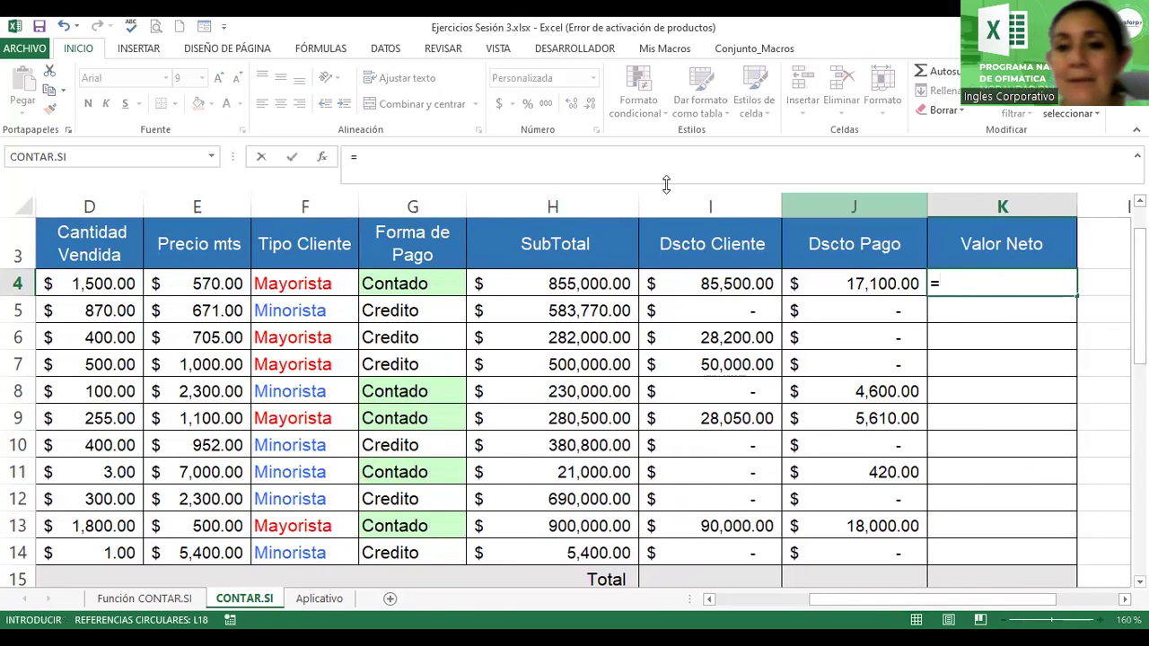
{"action": "left_click", "coordinate": [588, 282]}
{"action": "type", "text": "-"}
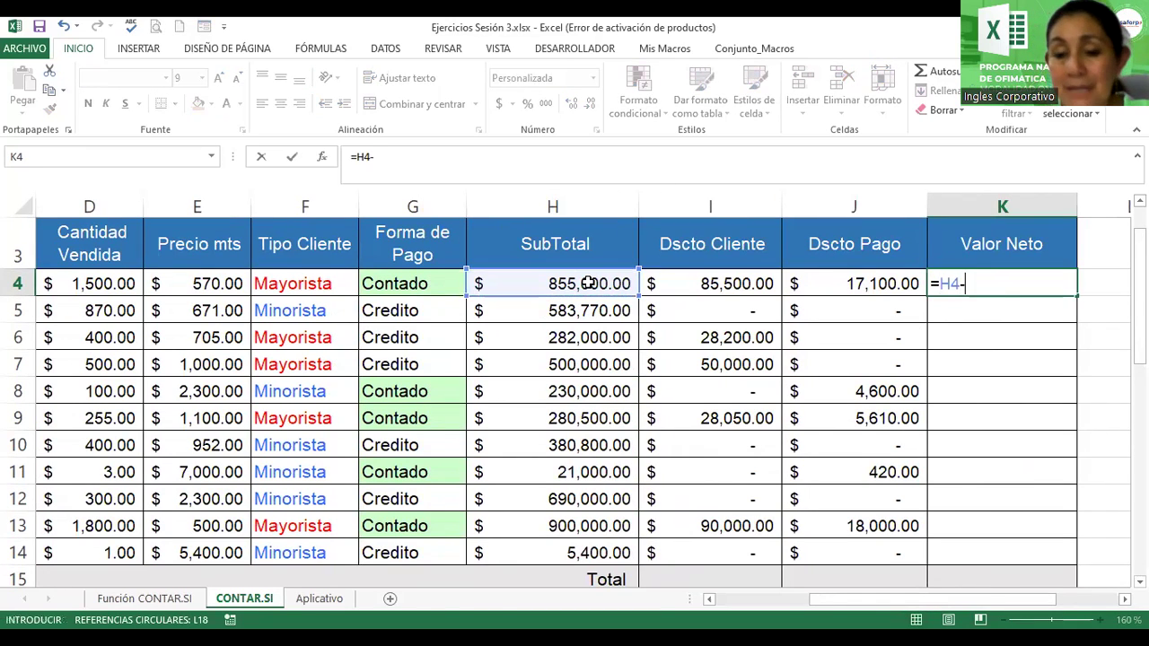
{"action": "left_click", "coordinate": [723, 283]}
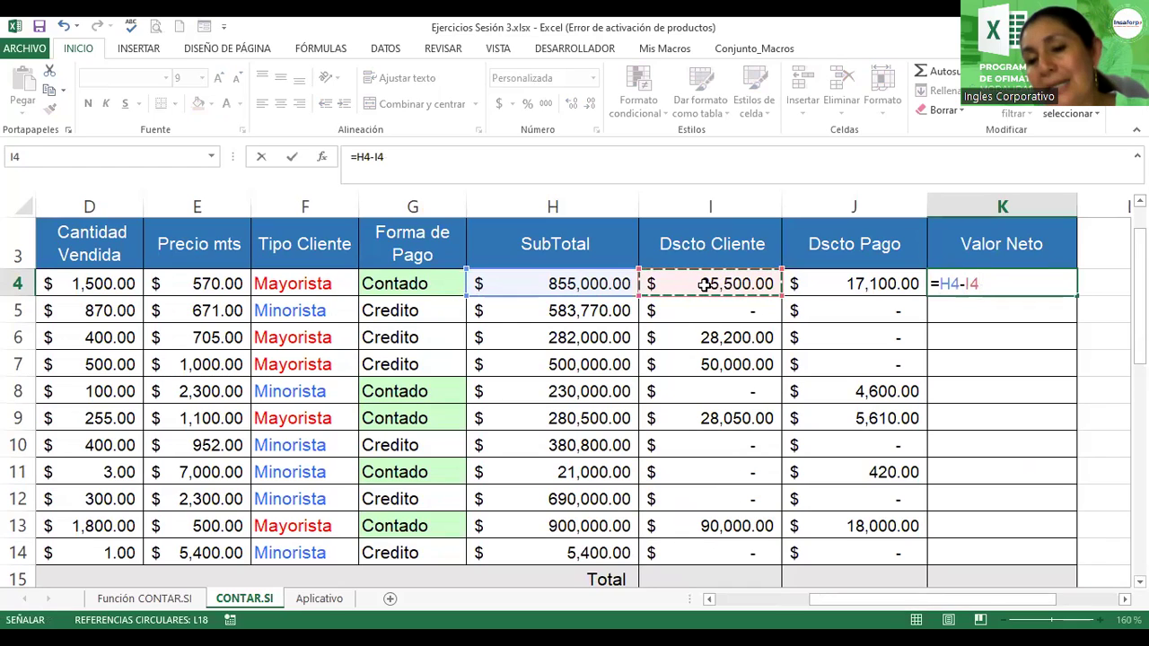
{"action": "type", "text": "-"}
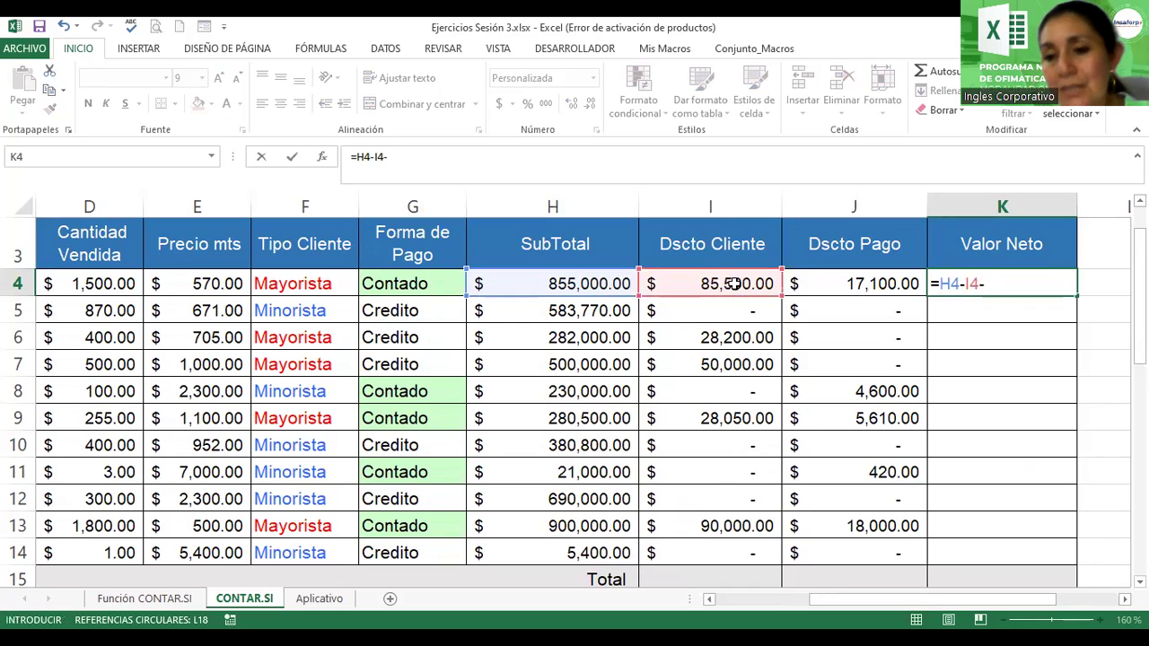
{"action": "left_click", "coordinate": [802, 278]}
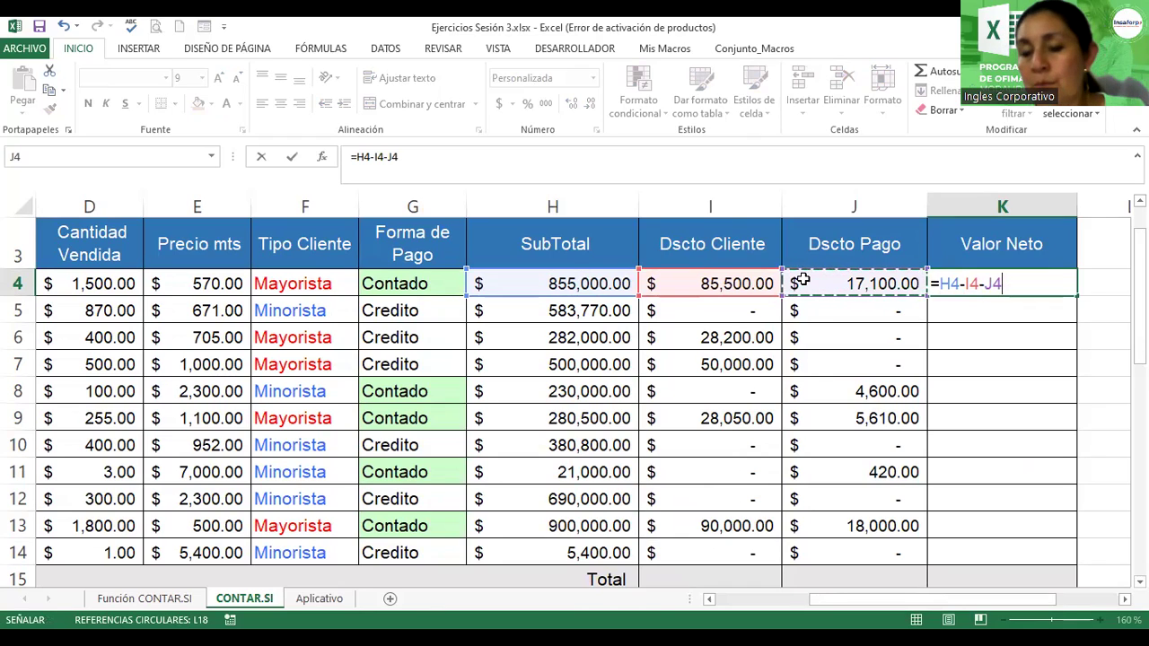
{"action": "key", "text": "Return"}
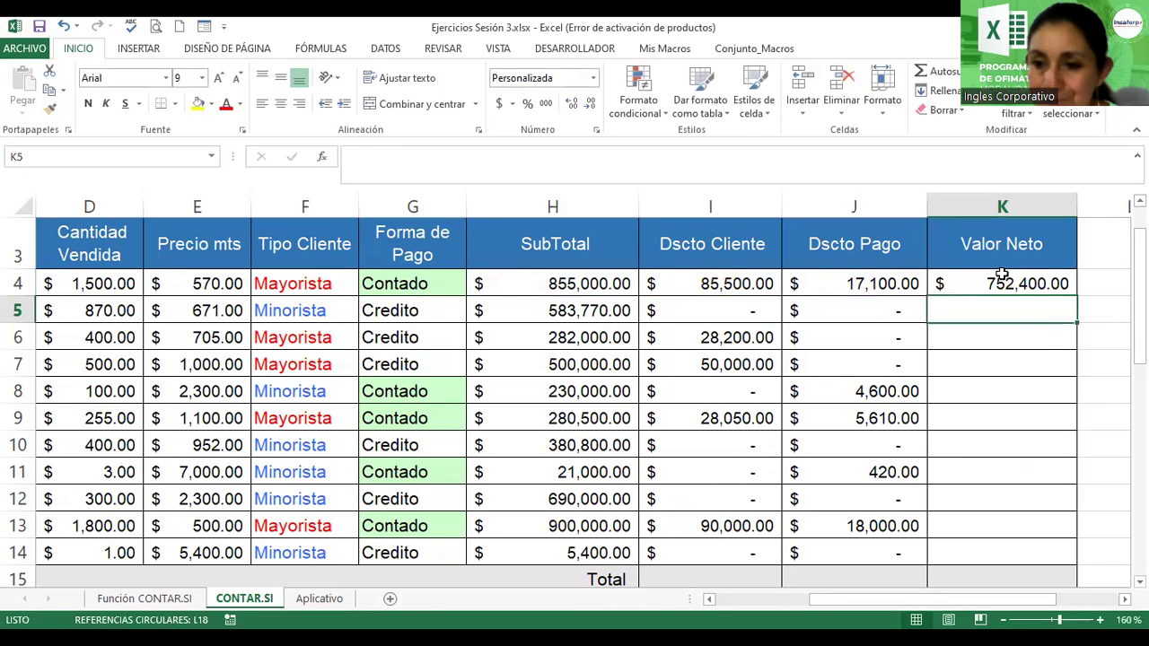
- Copy the Valor Neto formula from K4 down through K14, checking K13 along the way
{"action": "left_click", "coordinate": [1006, 278]}
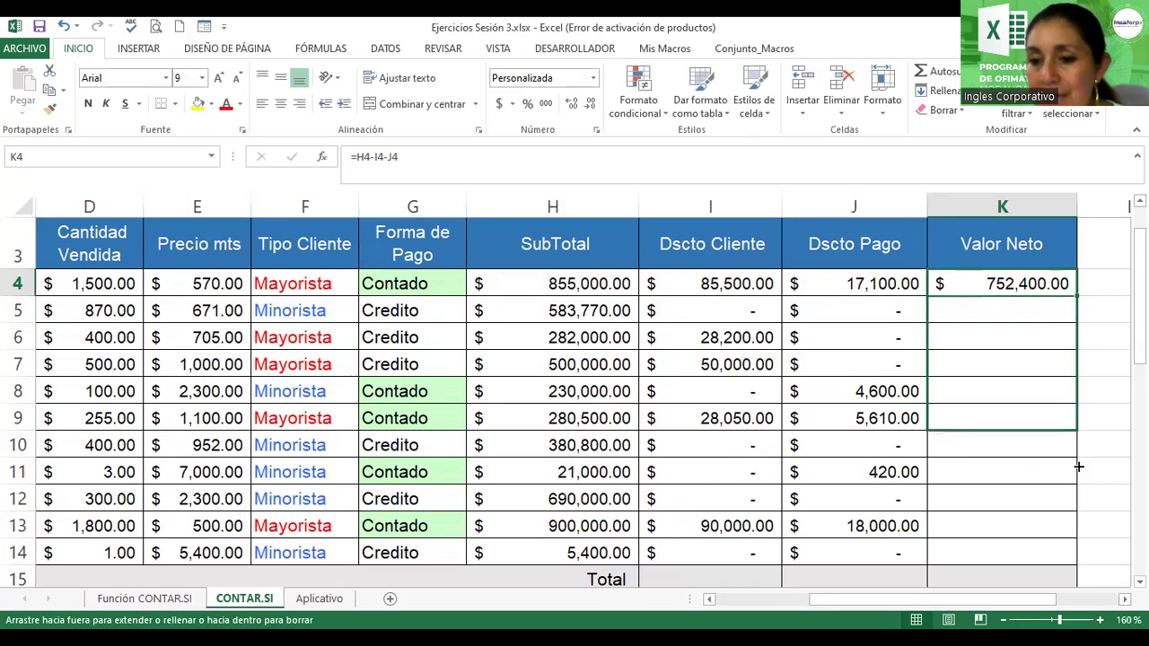
{"action": "left_click_drag", "start_coordinate": [1075, 303], "coordinate": [1075, 534]}
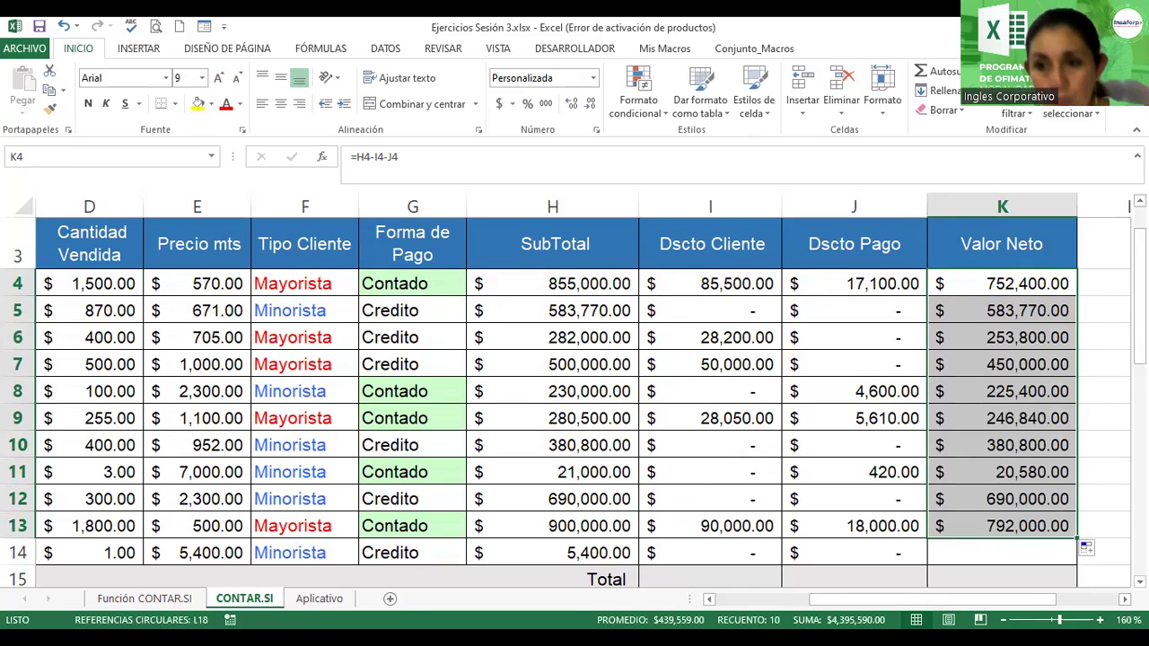
{"action": "scroll", "coordinate": [1032, 449], "scroll_direction": "down", "scroll_amount": 2}
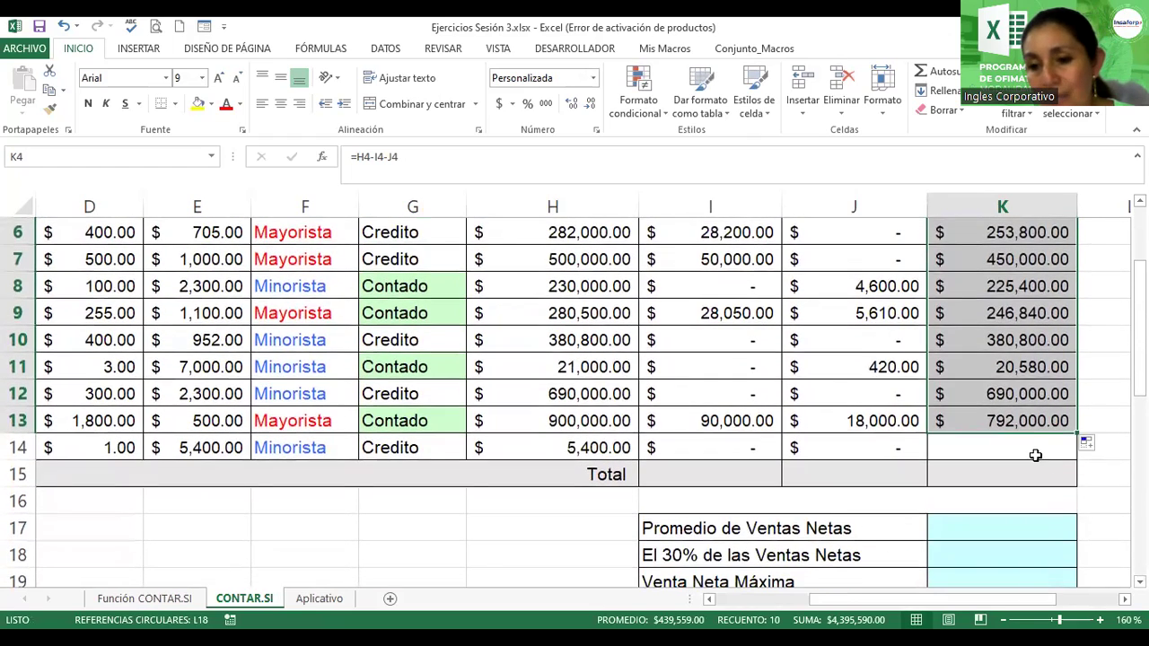
{"action": "double_click", "coordinate": [1027, 422]}
{"action": "key", "text": "Escape"}
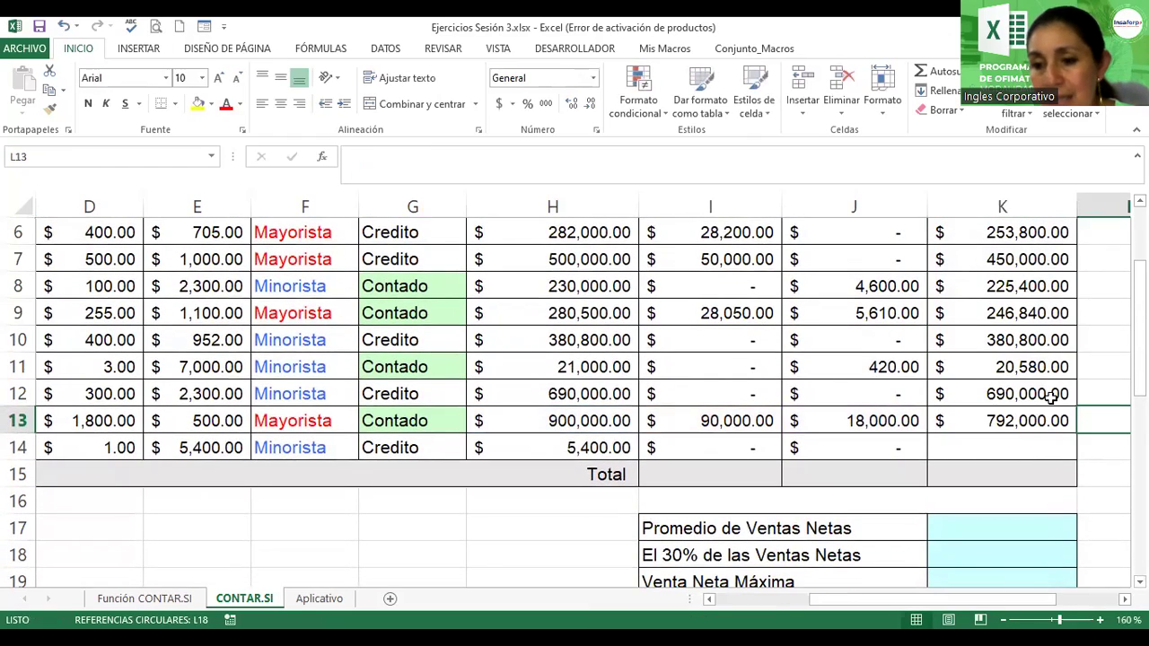
{"action": "left_click_drag", "start_coordinate": [1071, 434], "coordinate": [1071, 453]}
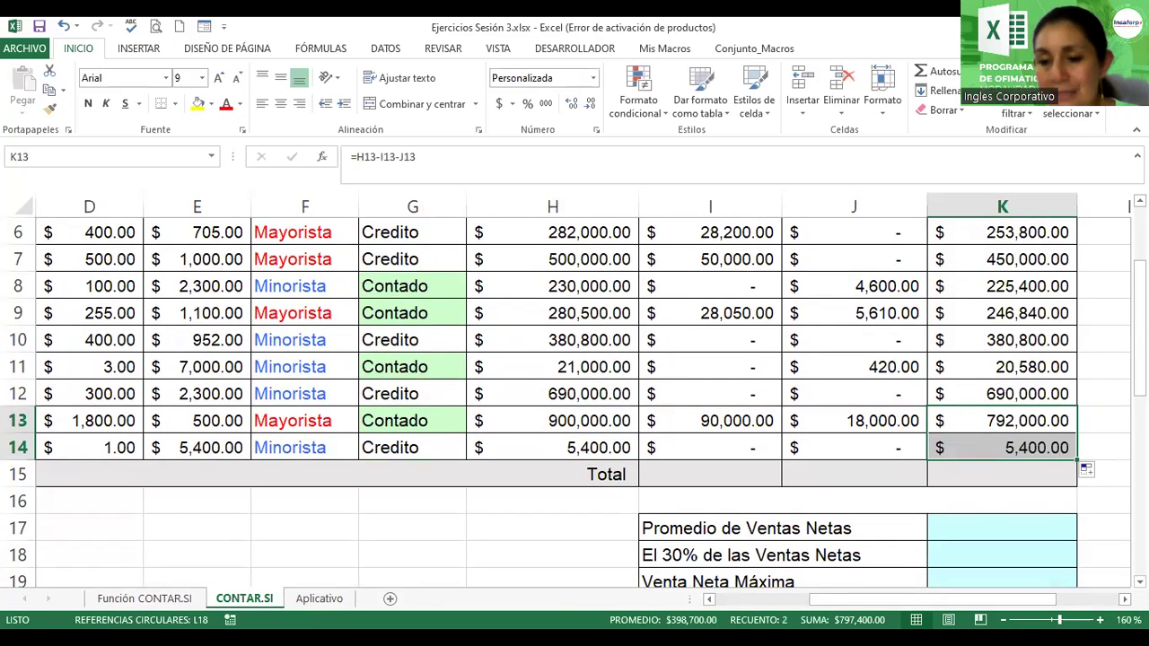
{"action": "scroll", "coordinate": [1003, 341], "scroll_direction": "up", "scroll_amount": 1}
{"action": "scroll", "coordinate": [1003, 341], "scroll_direction": "up", "scroll_amount": 1}
- Review K4's =H4-I4-J4 formula and recommit it, showing 752,400.00
{"action": "left_click", "coordinate": [1003, 339]}
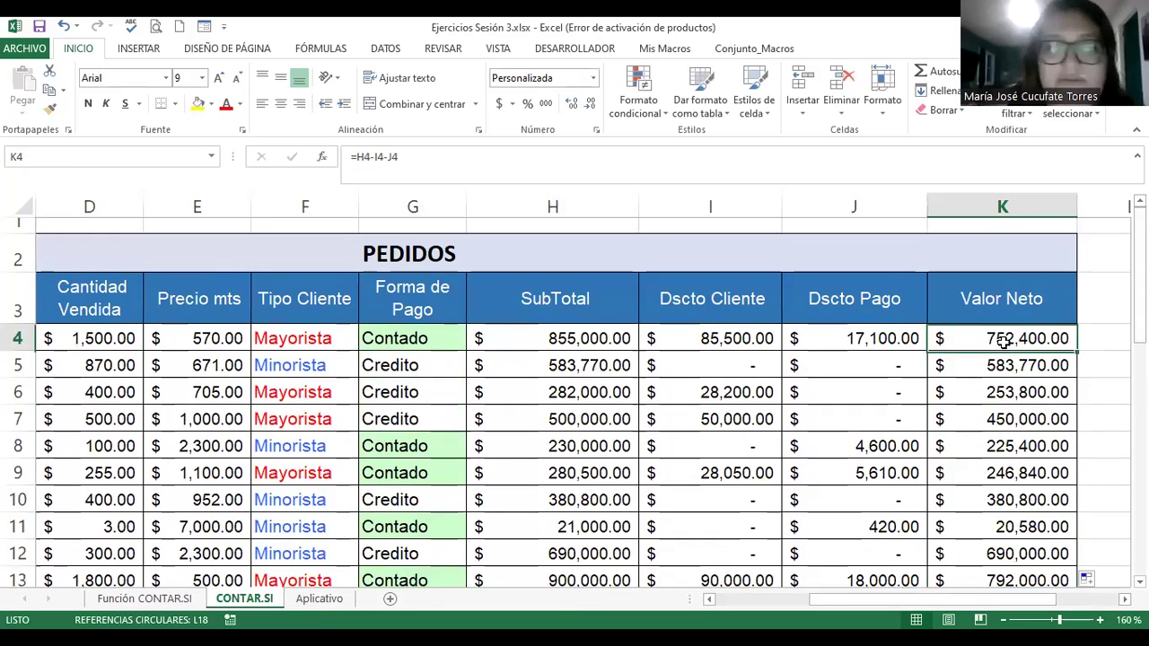
{"action": "double_click", "coordinate": [1003, 339]}
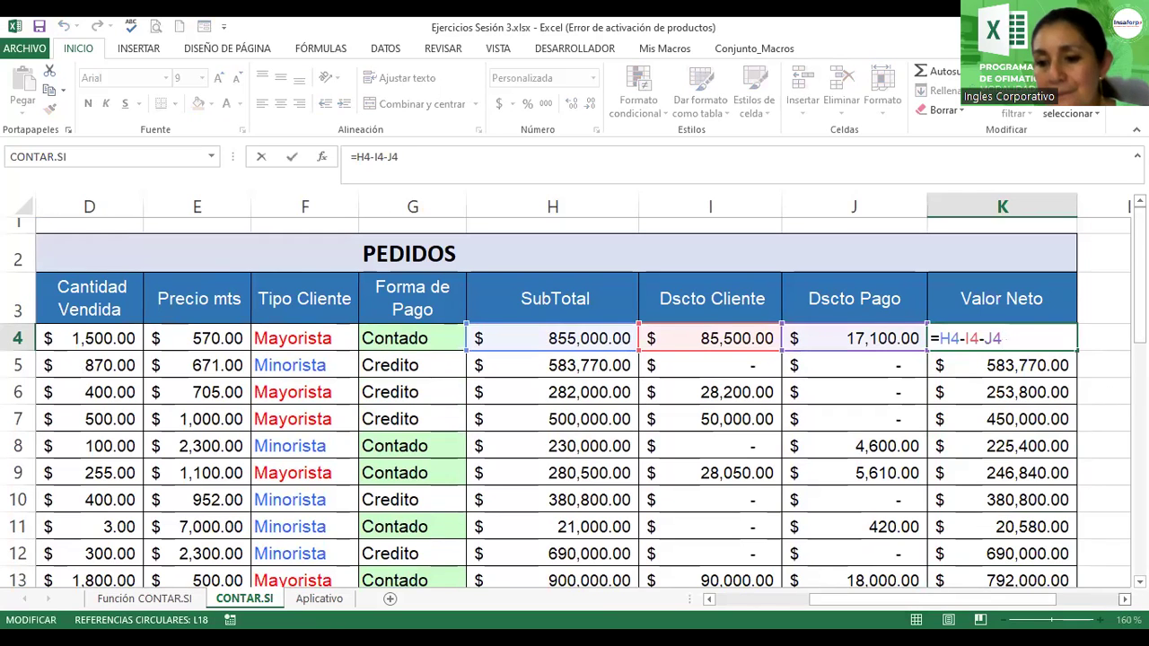
{"action": "scroll", "coordinate": [575, 403], "scroll_direction": "right", "scroll_amount": 3}
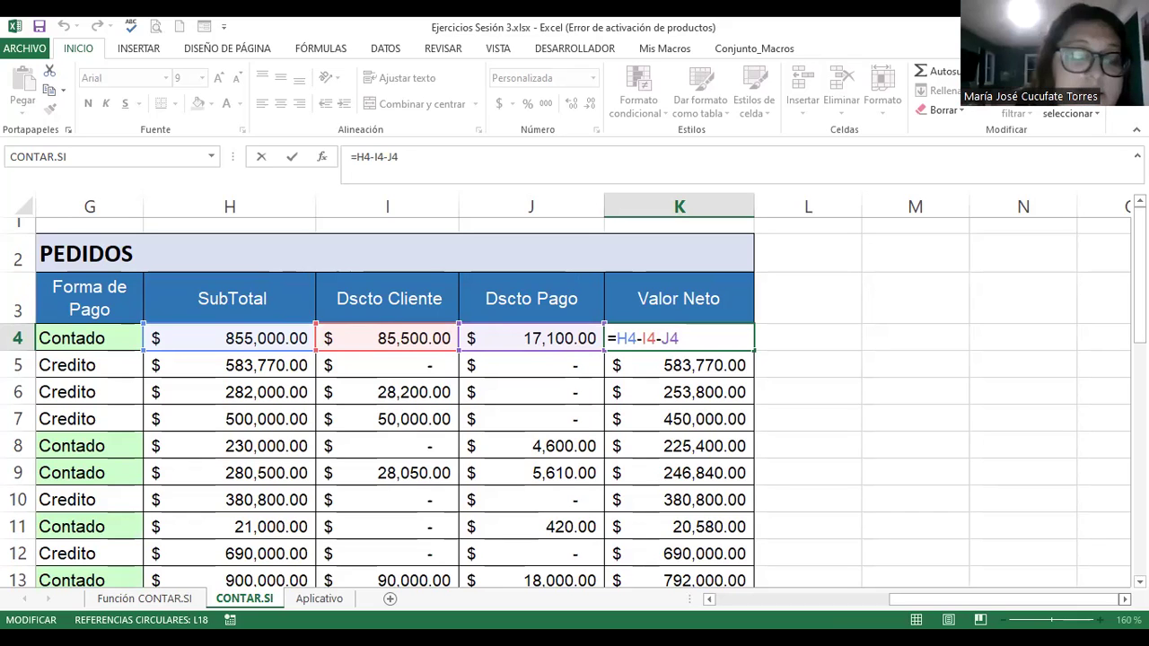
{"action": "key", "text": "Return"}
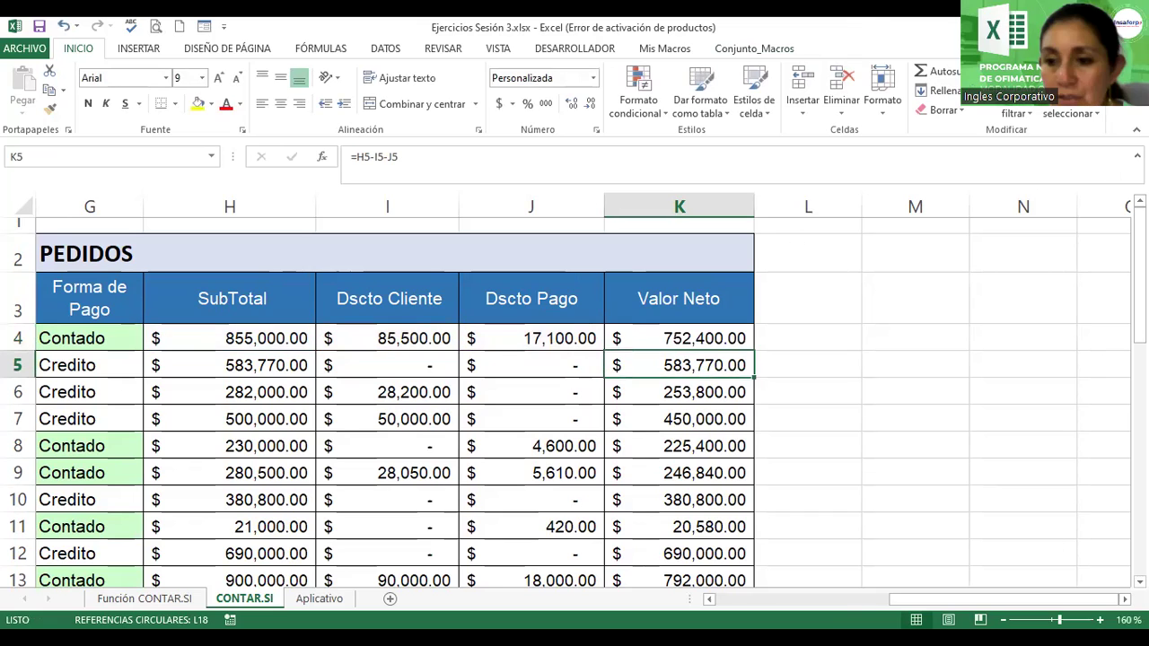
{"action": "left_click", "coordinate": [1140, 275]}
{"action": "left_click_drag", "start_coordinate": [1140, 274], "coordinate": [1140, 392]}
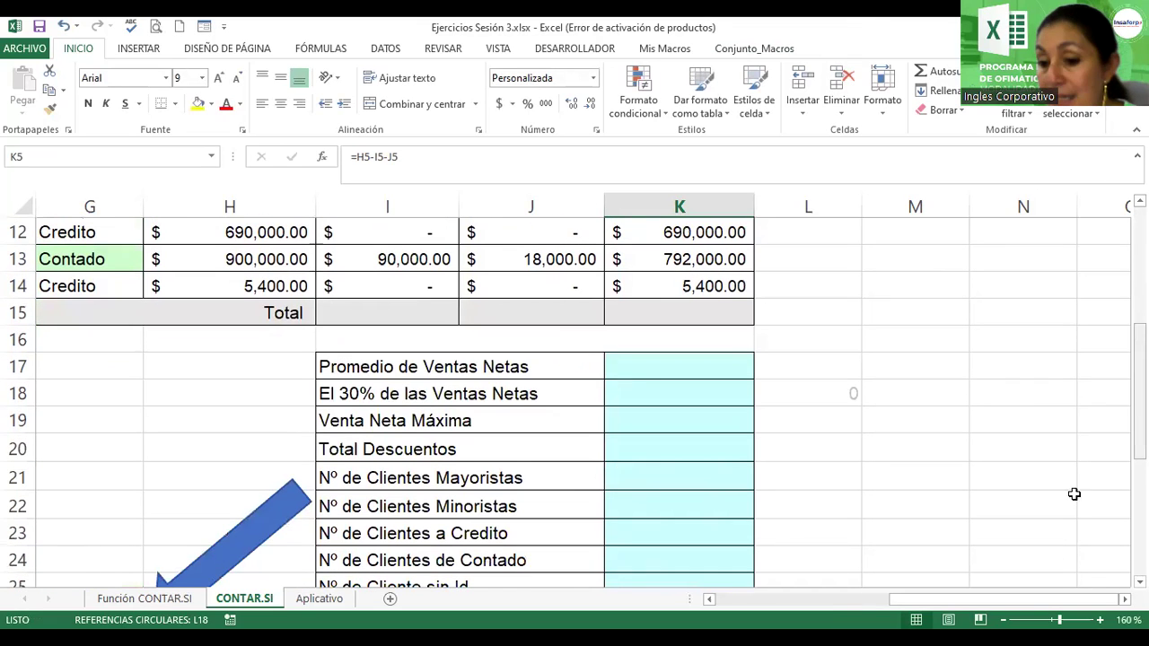
{"action": "left_click_drag", "start_coordinate": [898, 599], "coordinate": [760, 600]}
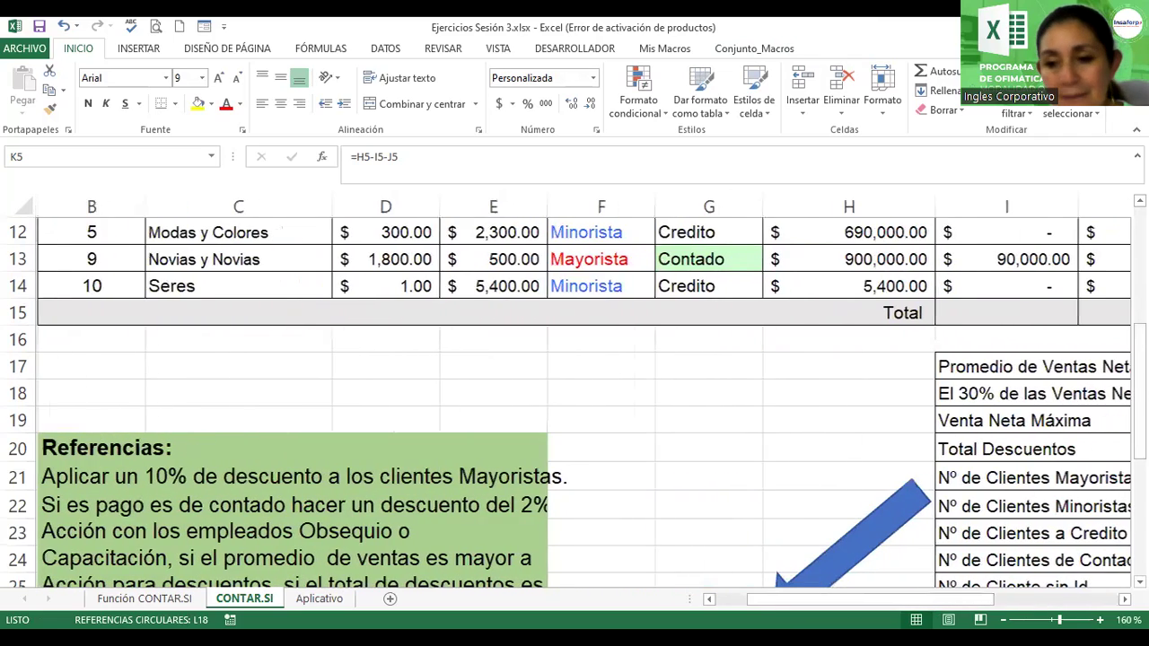
{"action": "left_click_drag", "start_coordinate": [1140, 366], "coordinate": [1140, 417]}
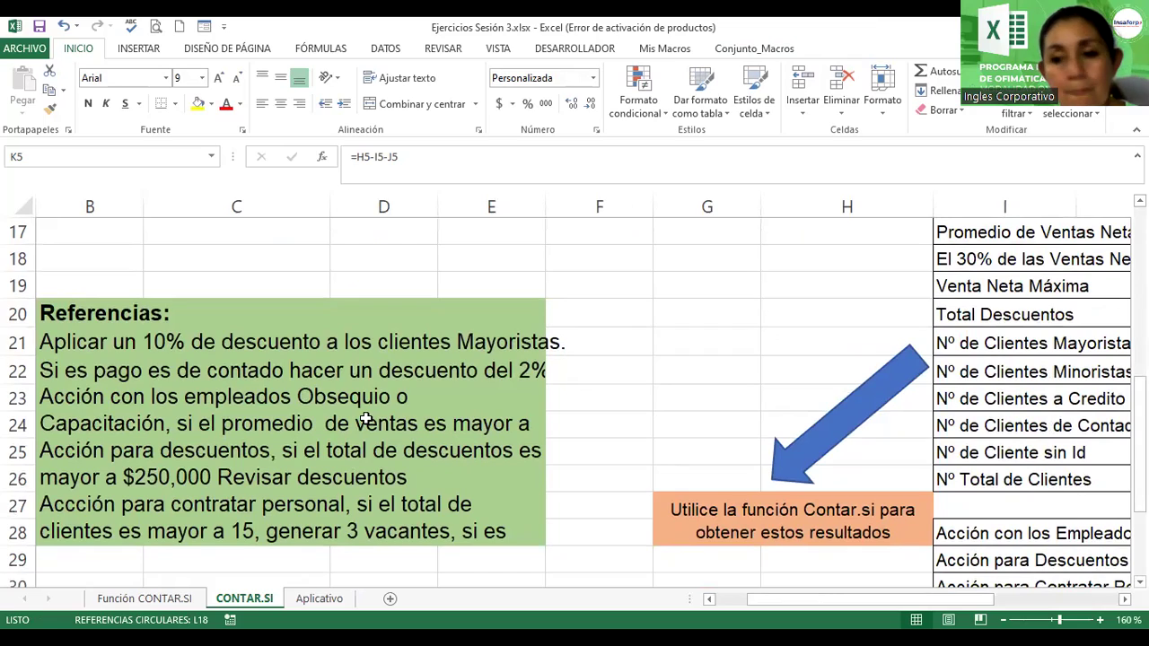
{"action": "left_click_drag", "start_coordinate": [1140, 394], "coordinate": [1140, 274]}
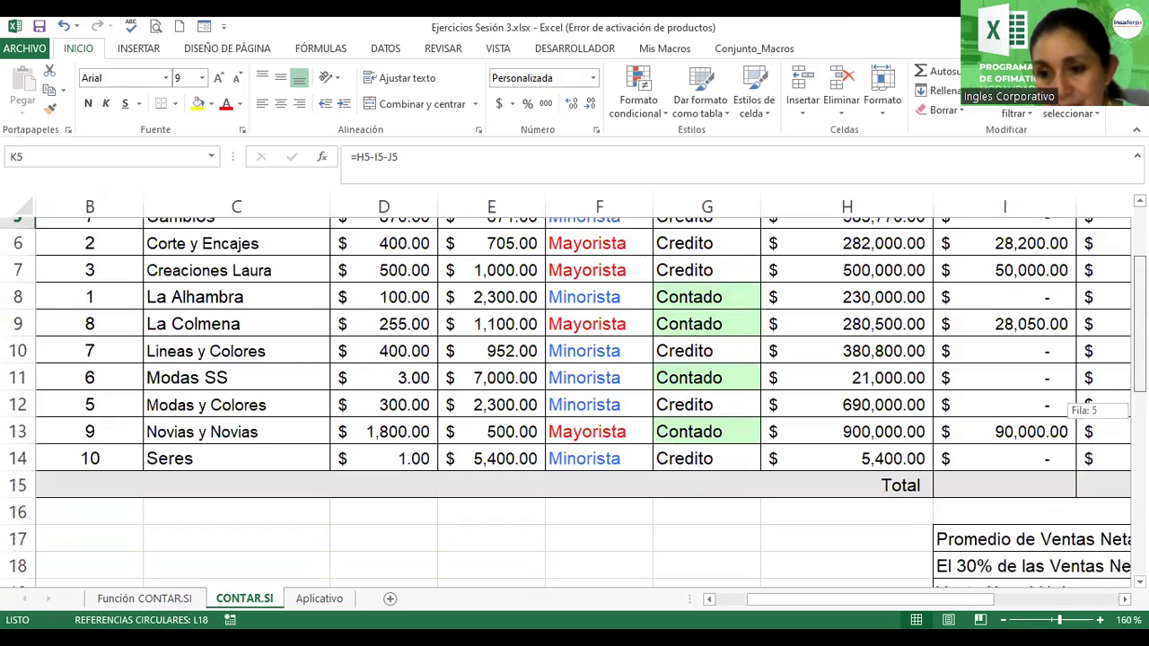
{"action": "left_click", "coordinate": [1124, 598]}
{"action": "left_click", "coordinate": [1124, 599]}
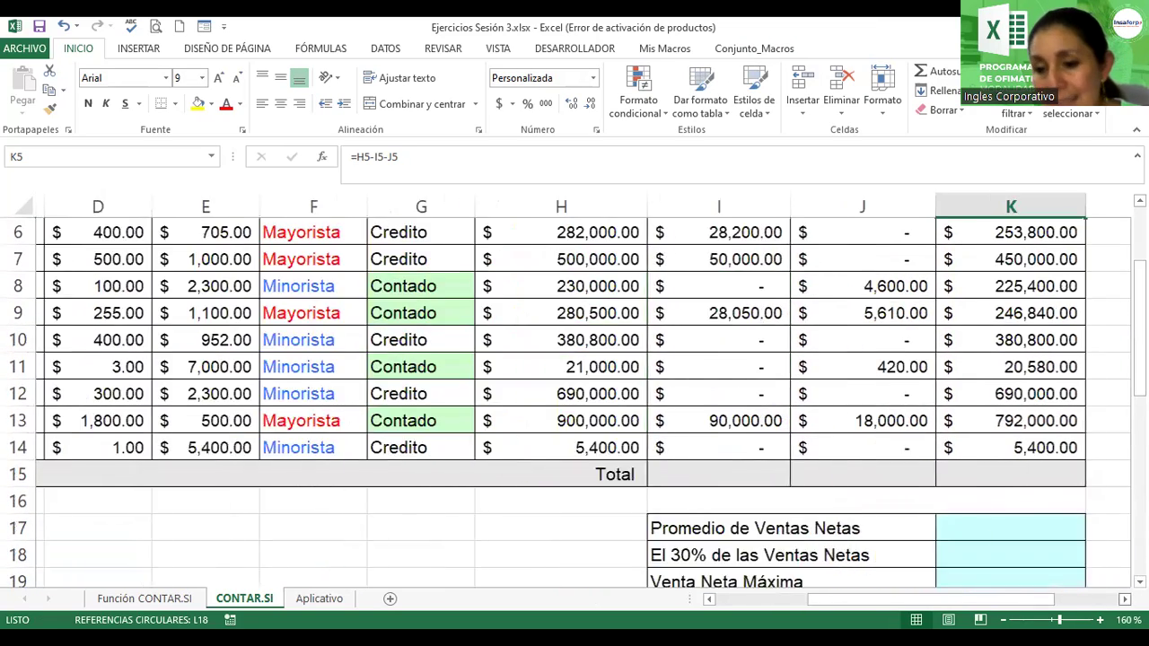
{"action": "left_click", "coordinate": [1124, 599]}
{"action": "left_click", "coordinate": [598, 475]}
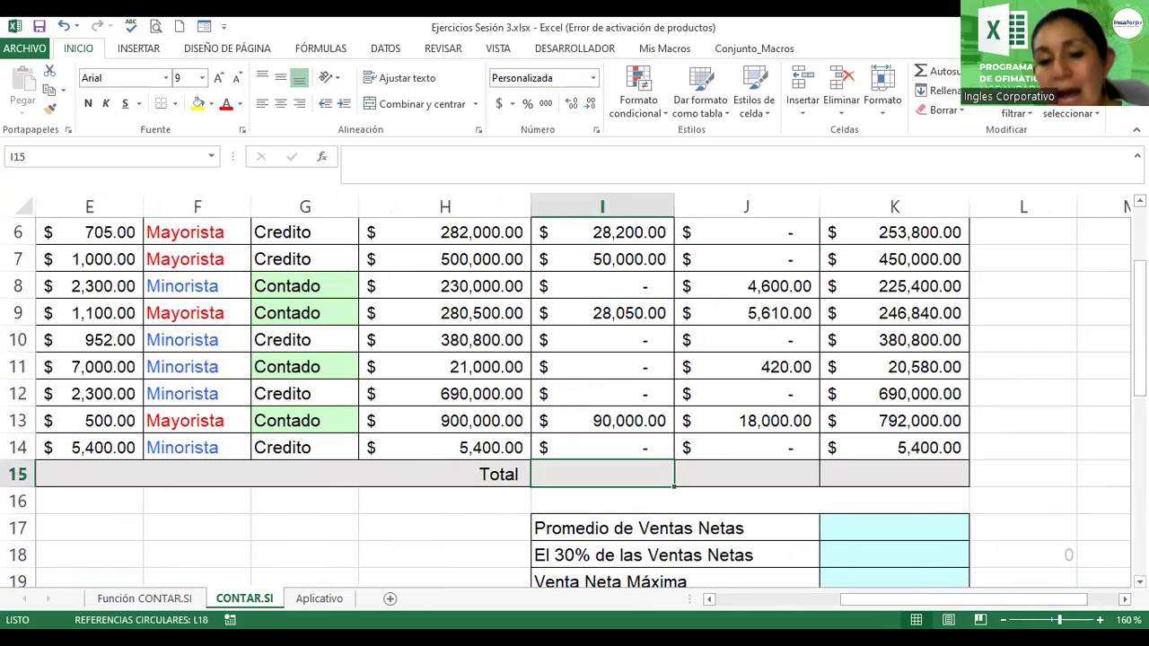
- Put =SUMA(I4:I14) in I15 via Autosuma and accept the circular-reference warning
{"action": "left_click", "coordinate": [947, 71]}
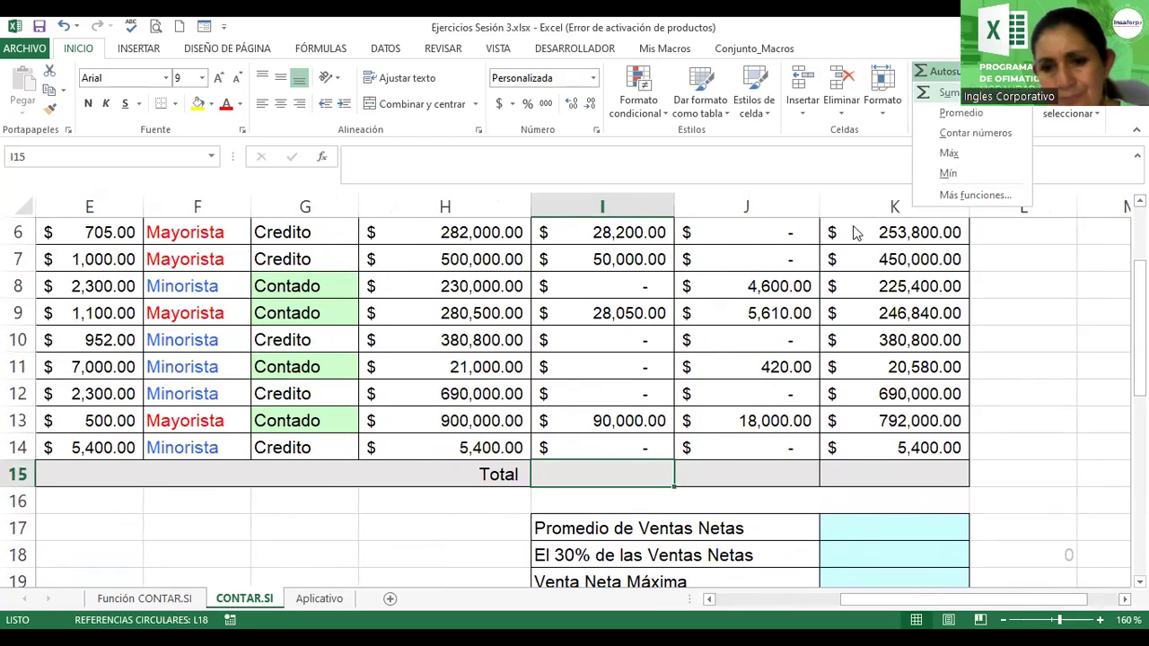
{"action": "key", "text": "Return"}
{"action": "left_click_drag", "start_coordinate": [1138, 379], "coordinate": [1138, 389]}
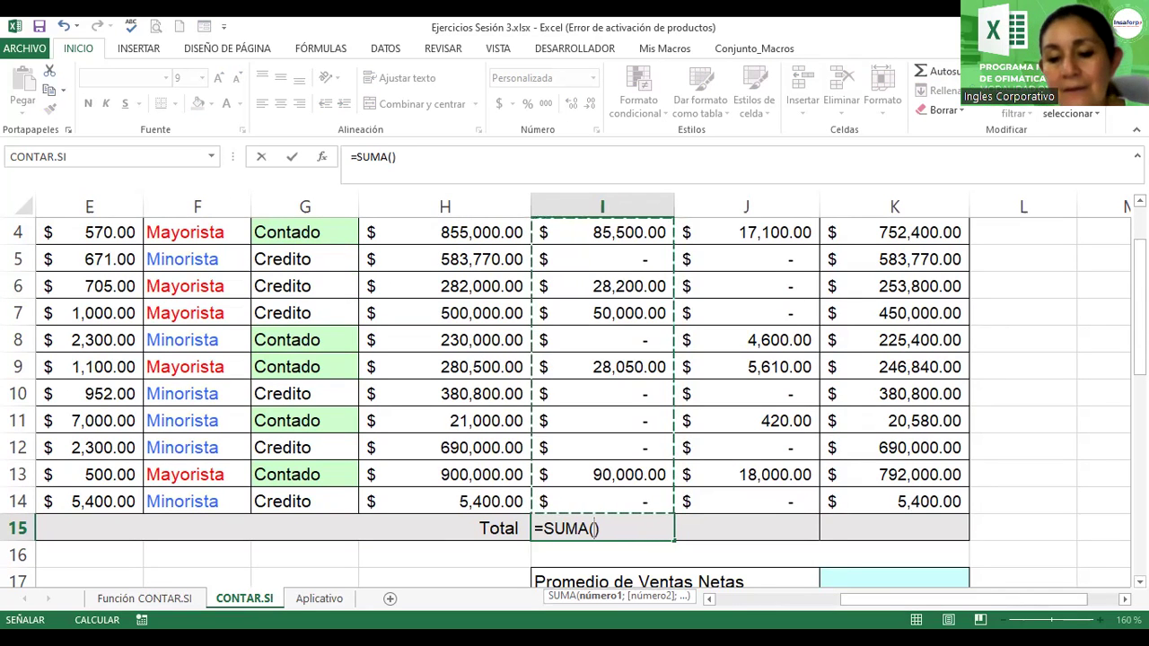
{"action": "key", "text": "Return"}
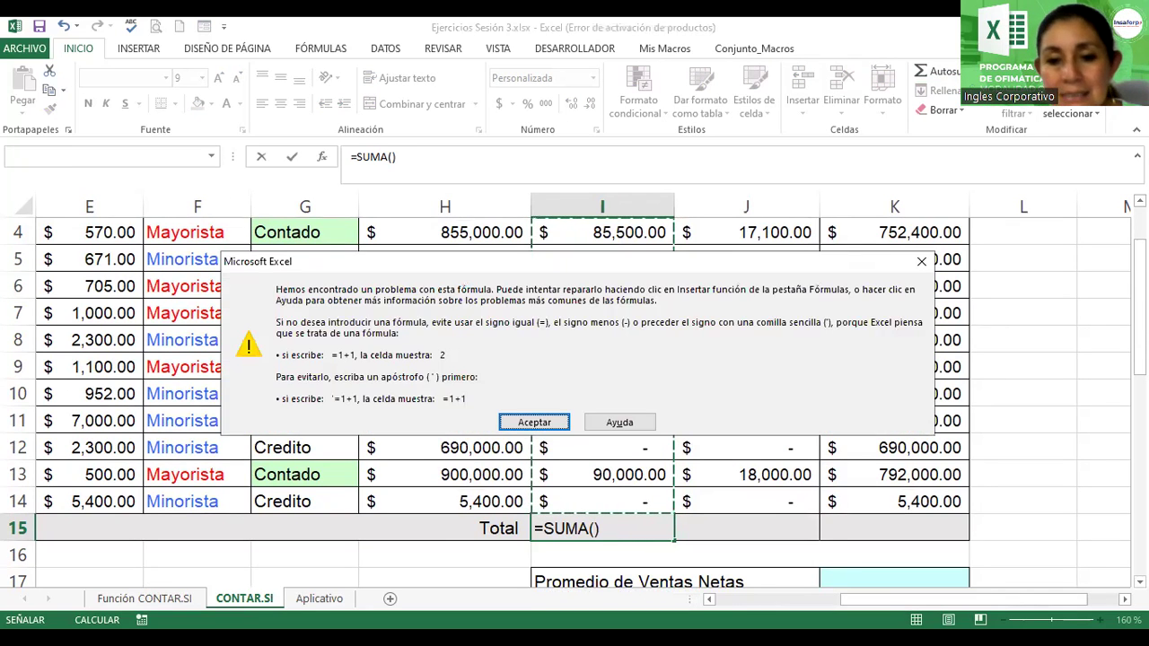
{"action": "key", "text": "Return"}
{"action": "left_click_drag", "start_coordinate": [1138, 270], "coordinate": [1138, 235]}
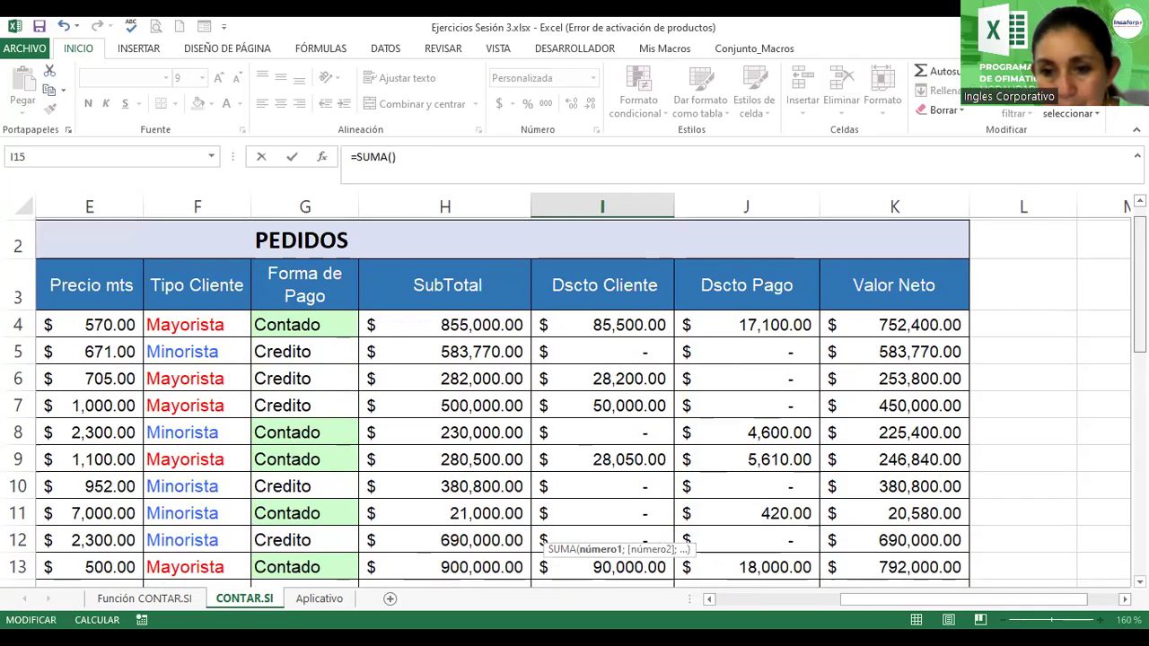
{"action": "left_click", "coordinate": [624, 323]}
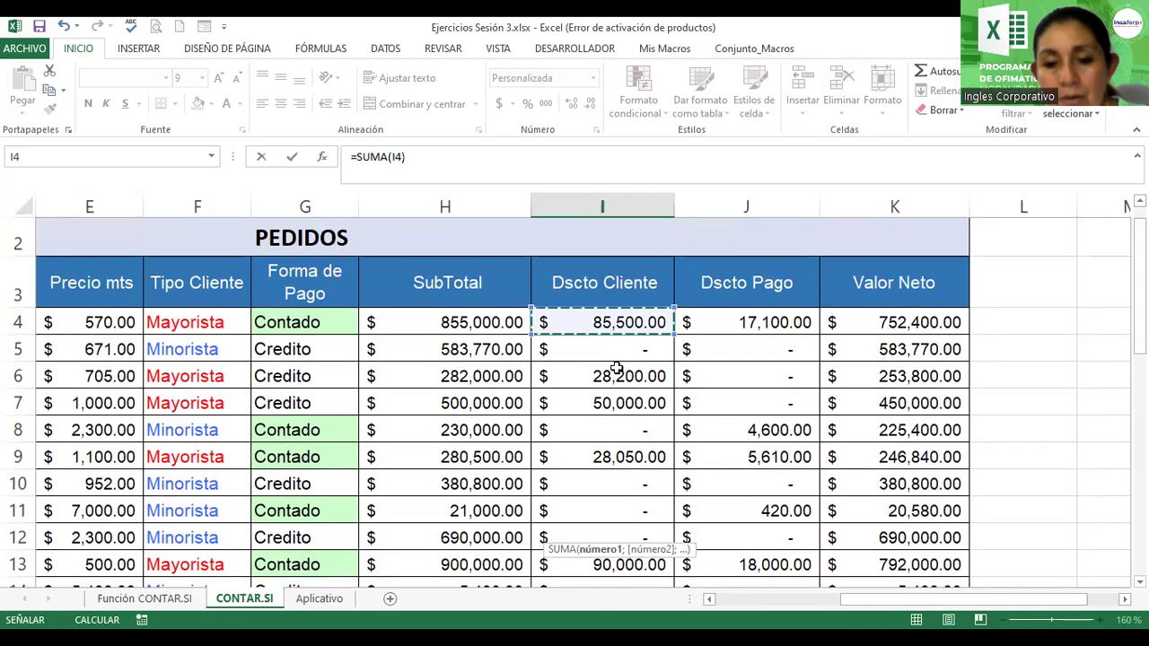
{"action": "key", "text": "ctrl+shift+Down"}
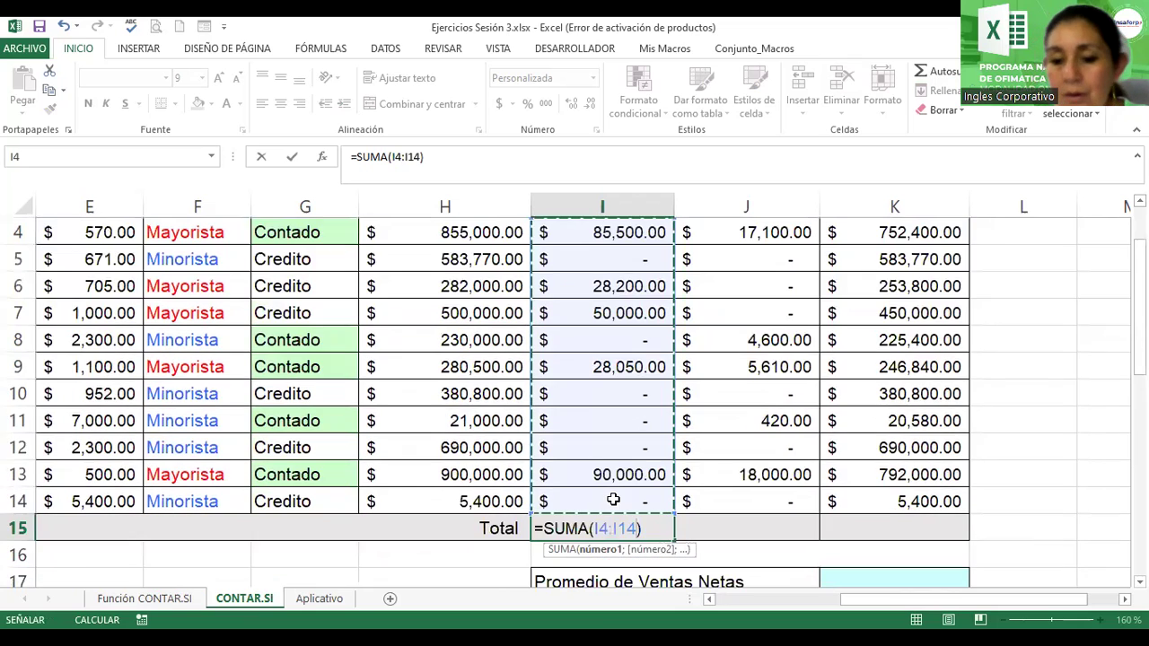
{"action": "key", "text": "Return"}
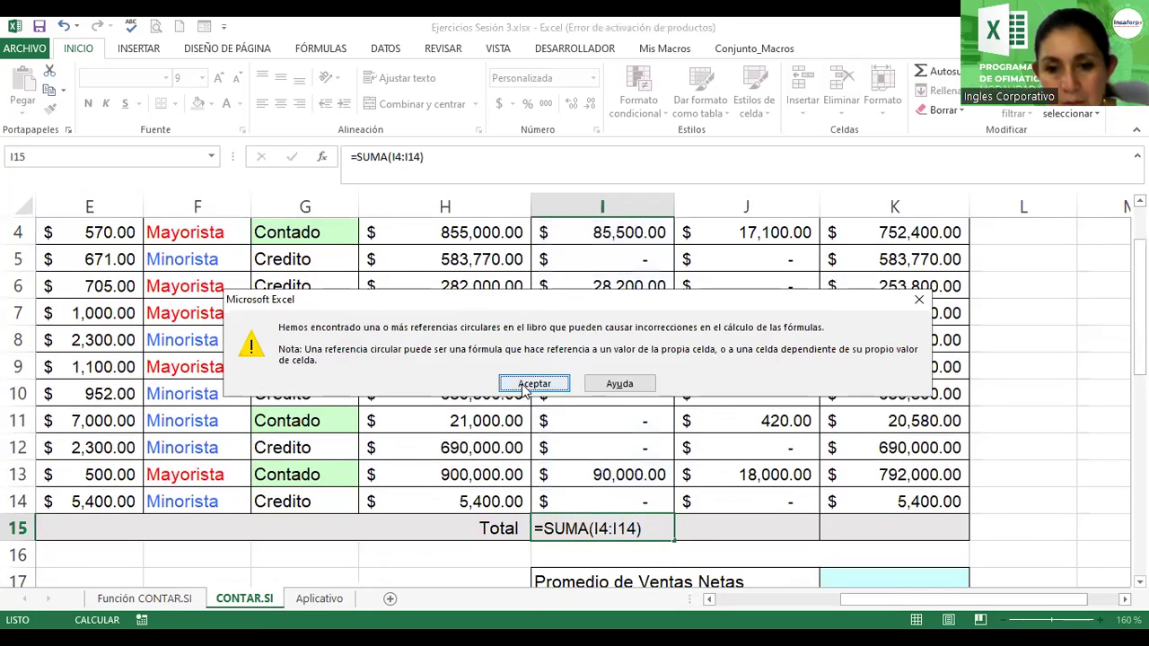
{"action": "left_click", "coordinate": [531, 384]}
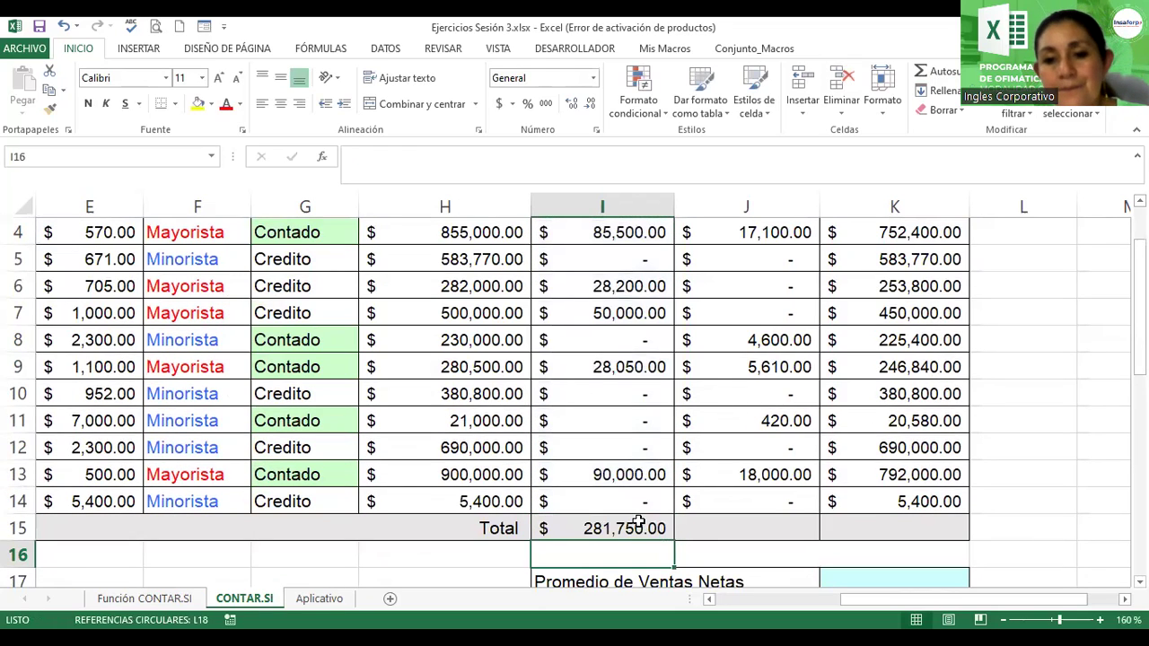
- Check I5's discount formula, then move to J15 and abandon a typed =suma( entry
{"action": "double_click", "coordinate": [648, 260]}
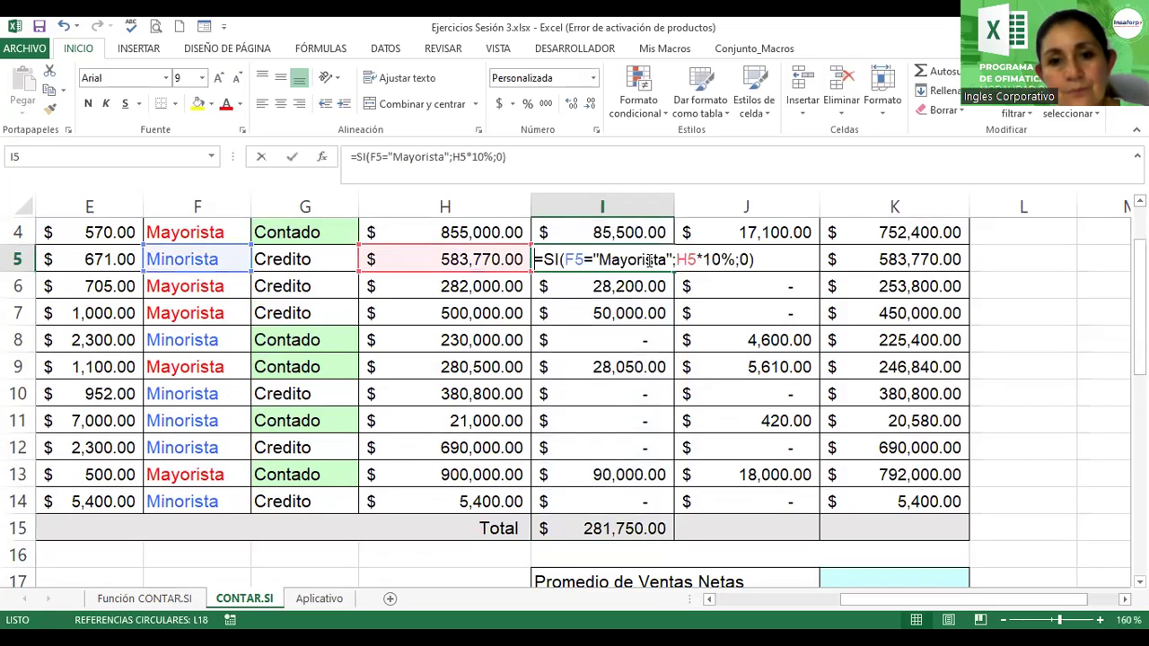
{"action": "left_click", "coordinate": [631, 523]}
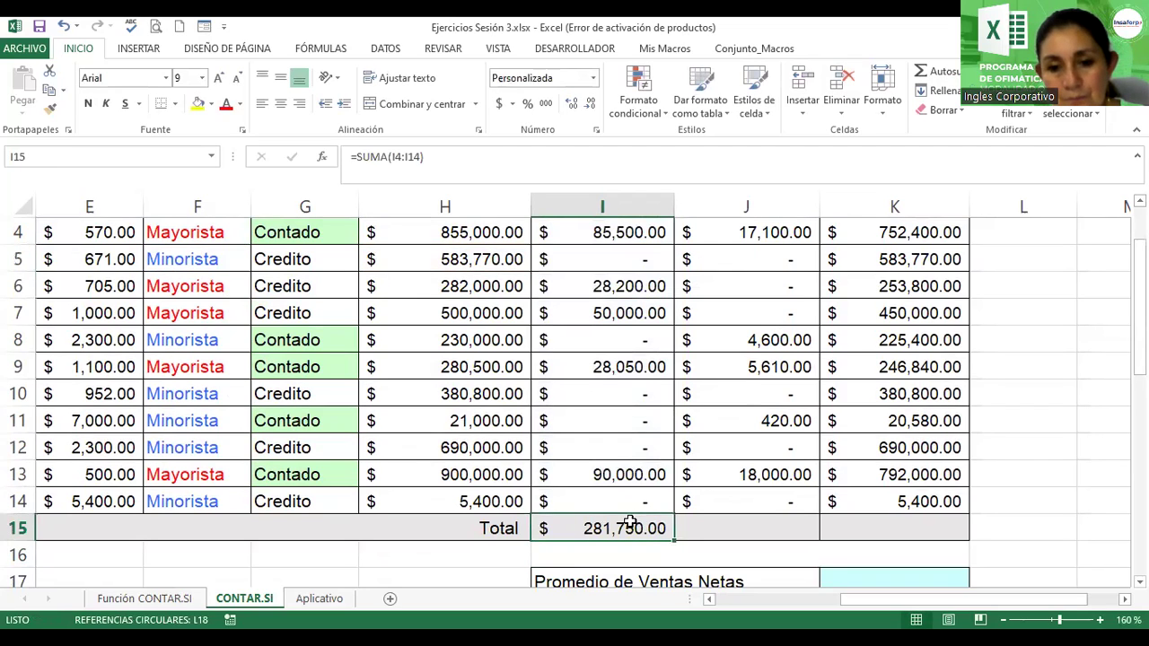
{"action": "key", "text": "Right"}
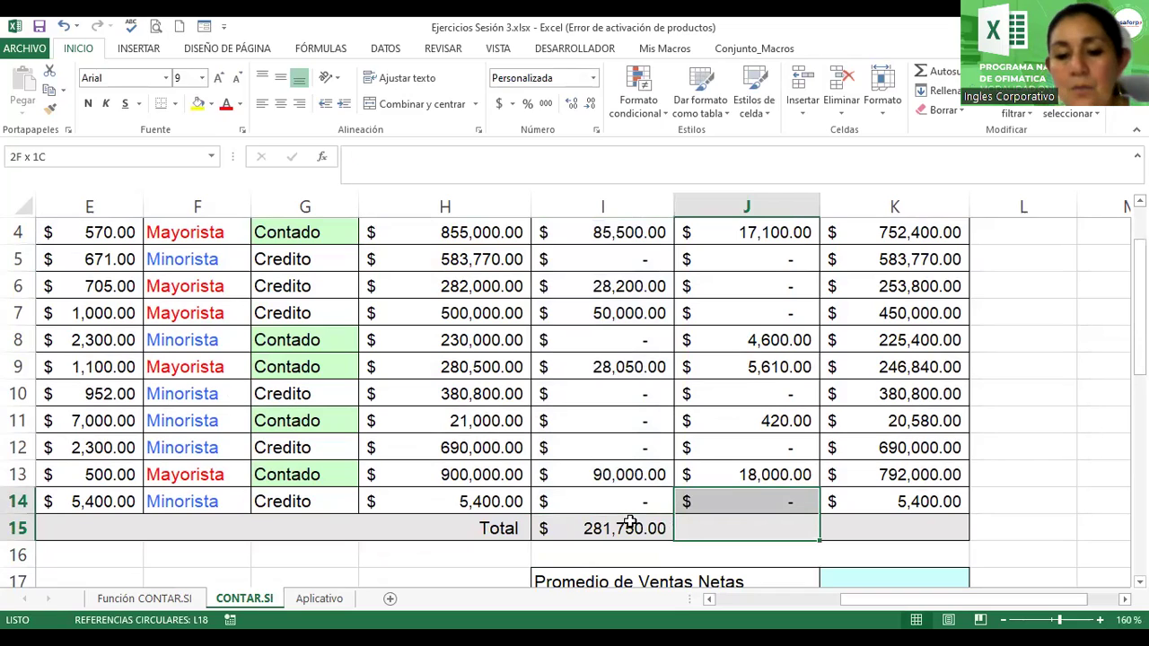
{"action": "type", "text": "="}
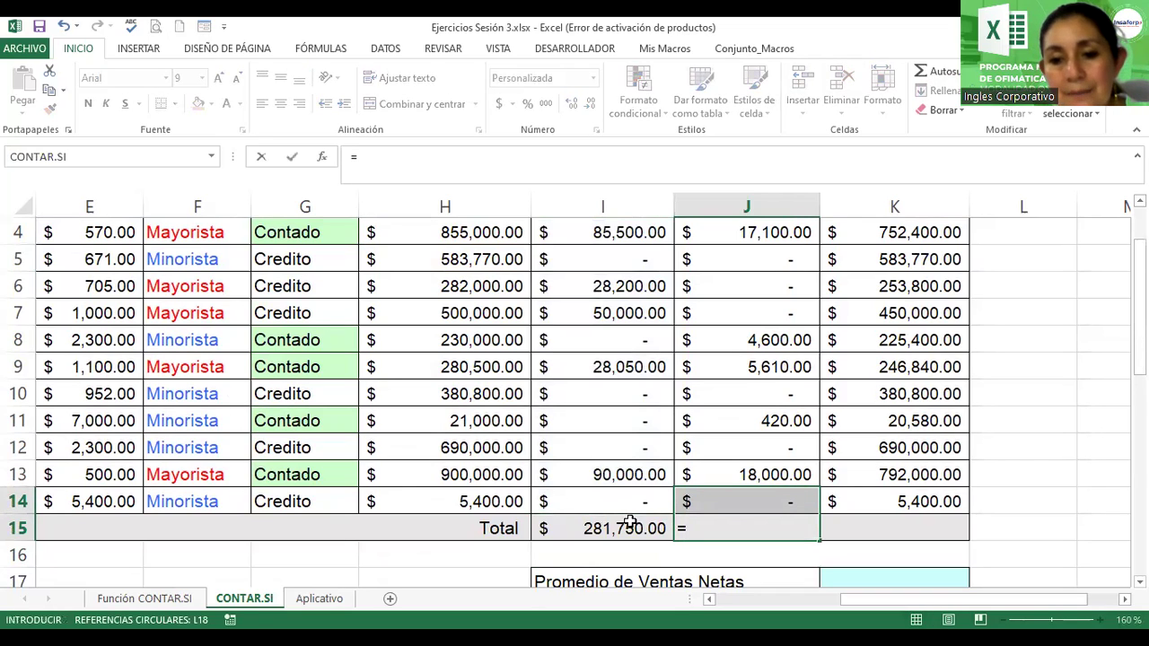
{"action": "type", "text": "suma("}
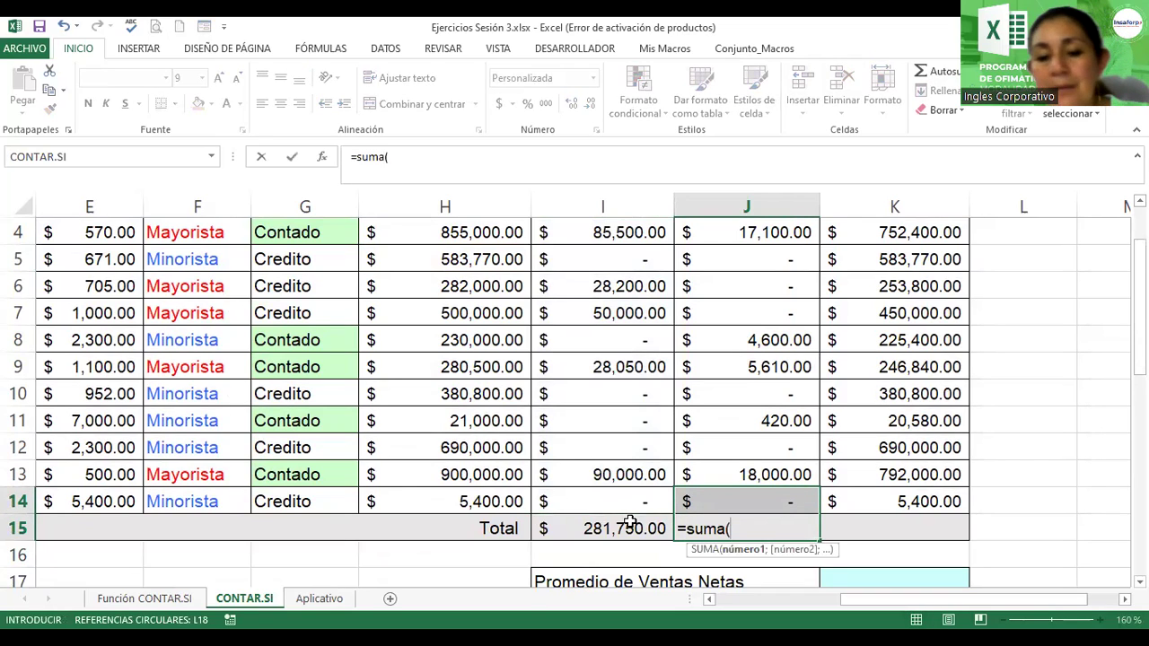
{"action": "key", "text": "Escape"}
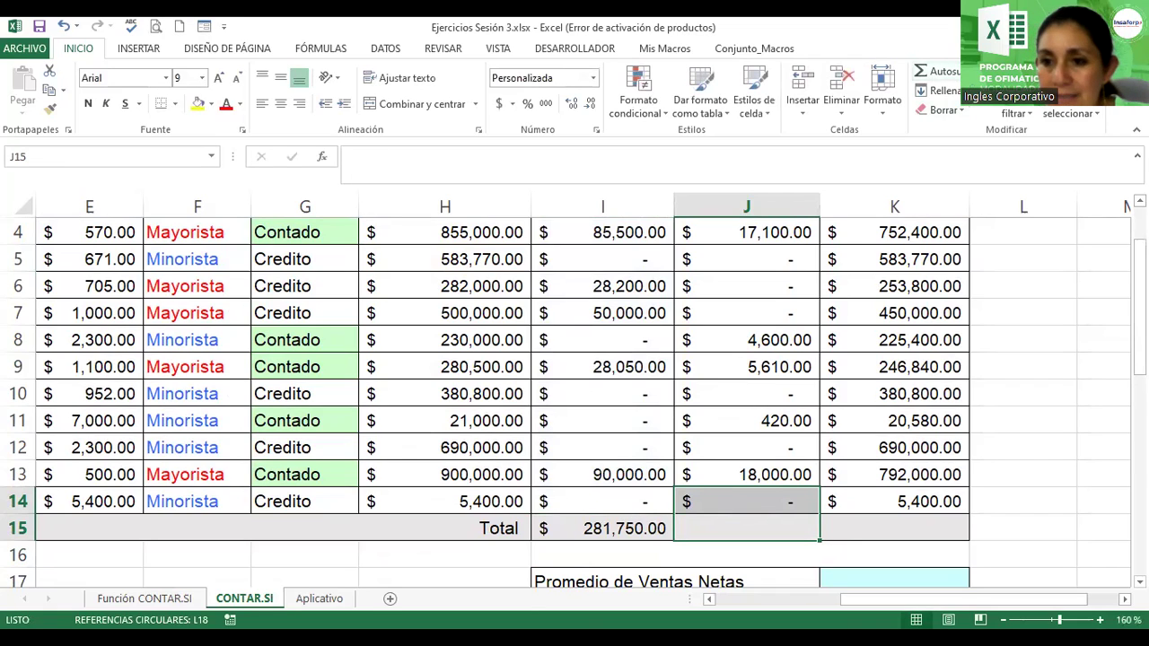
- Insert an Autosuma SUMA in J15 and add a colon after J14 to extend its range
{"action": "left_click", "coordinate": [987, 71]}
{"action": "left_click", "coordinate": [947, 88]}
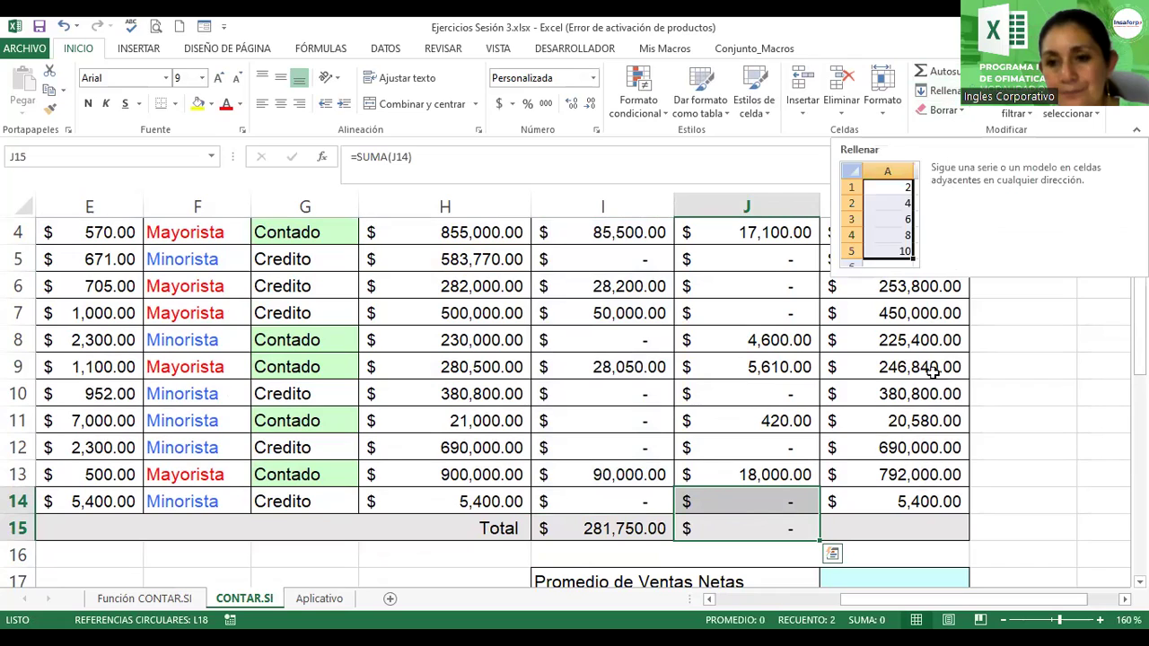
{"action": "left_click", "coordinate": [756, 522]}
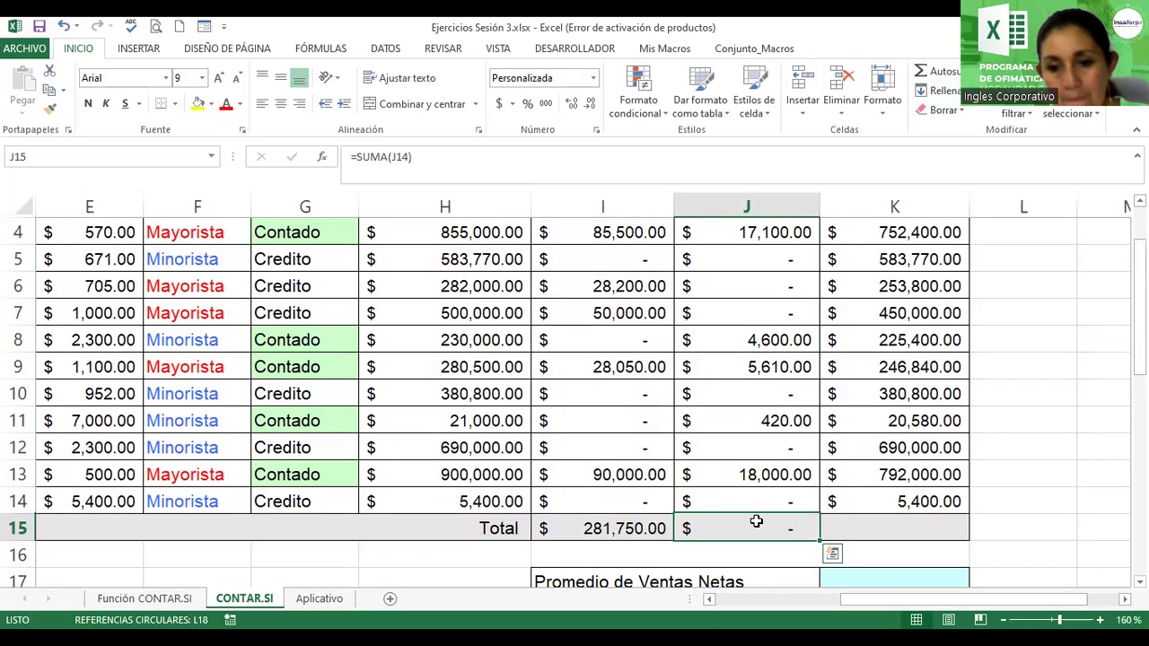
{"action": "double_click", "coordinate": [757, 521]}
{"action": "type", "text": ":"}
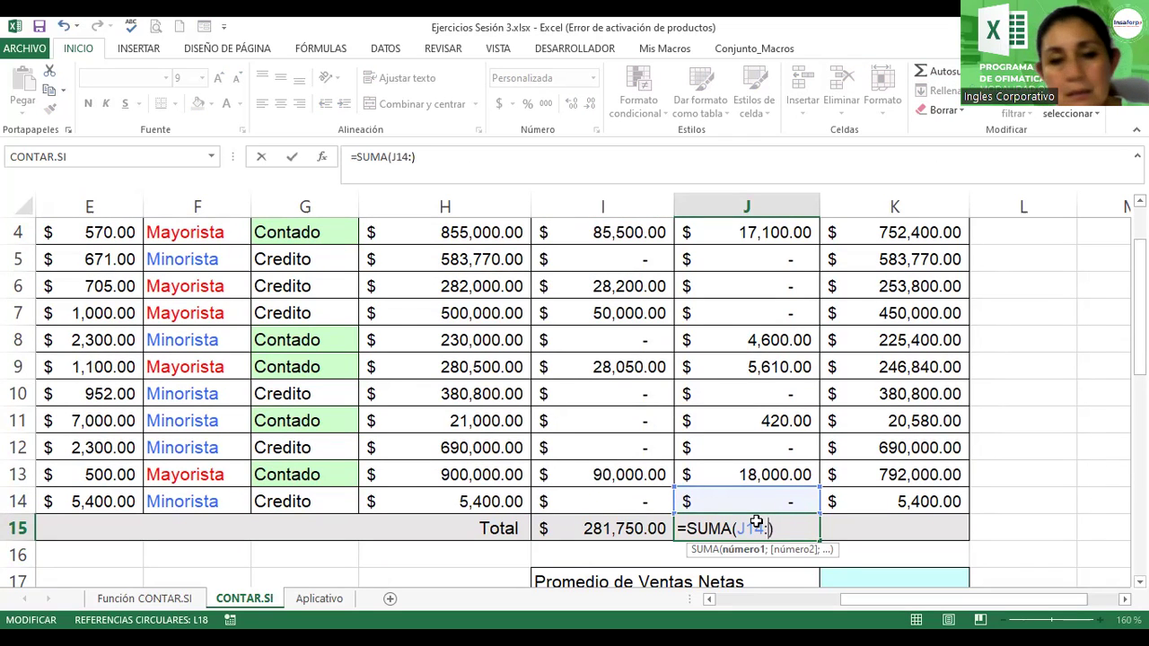
{"action": "left_click_drag", "start_coordinate": [1138, 269], "coordinate": [1138, 296]}
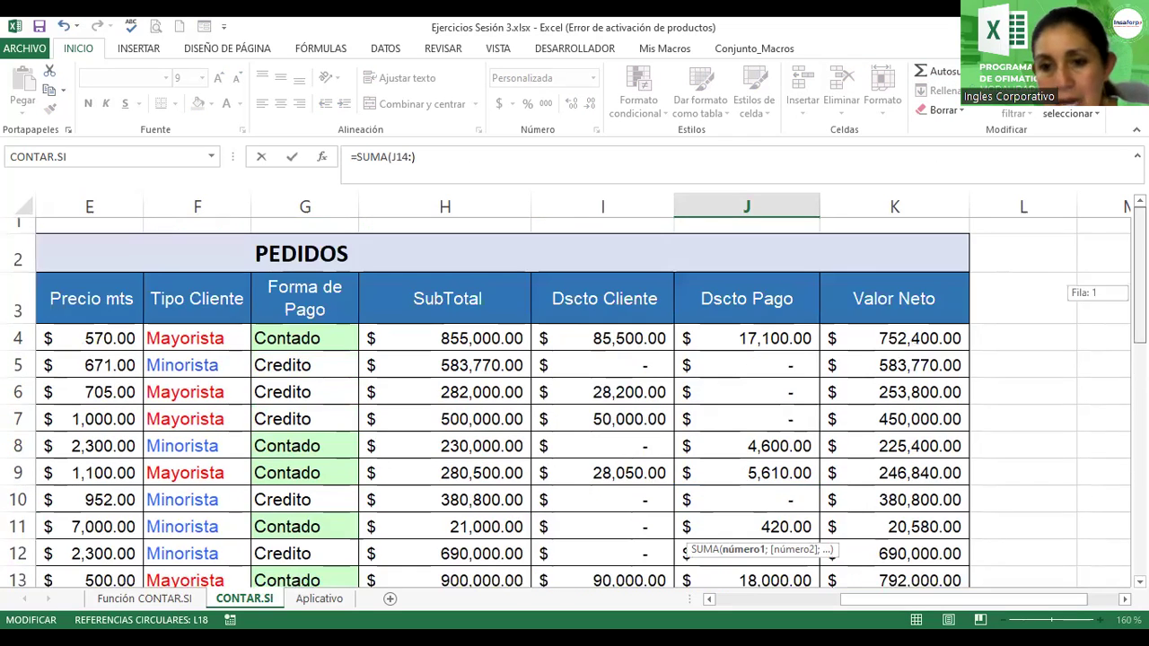